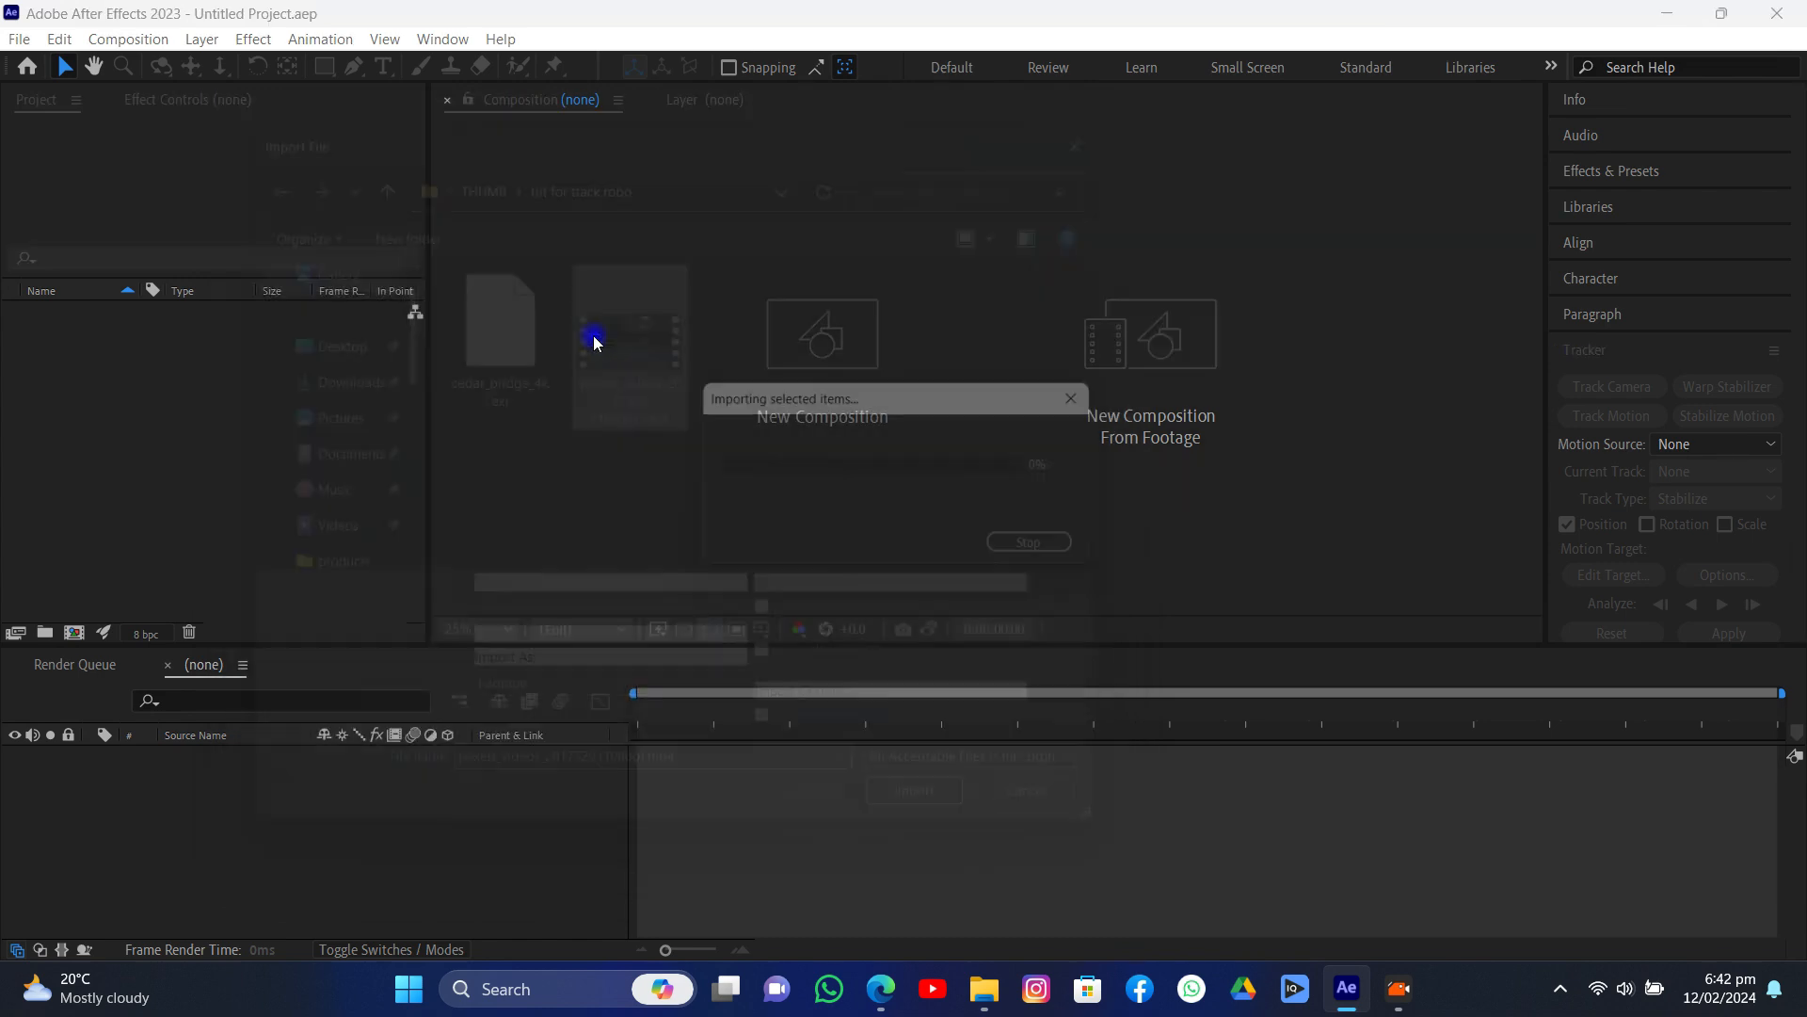
- Create a composition from the imported pexels video and apply the Curves effect to its layer
left_click_drag(52, 637, 49, 634)
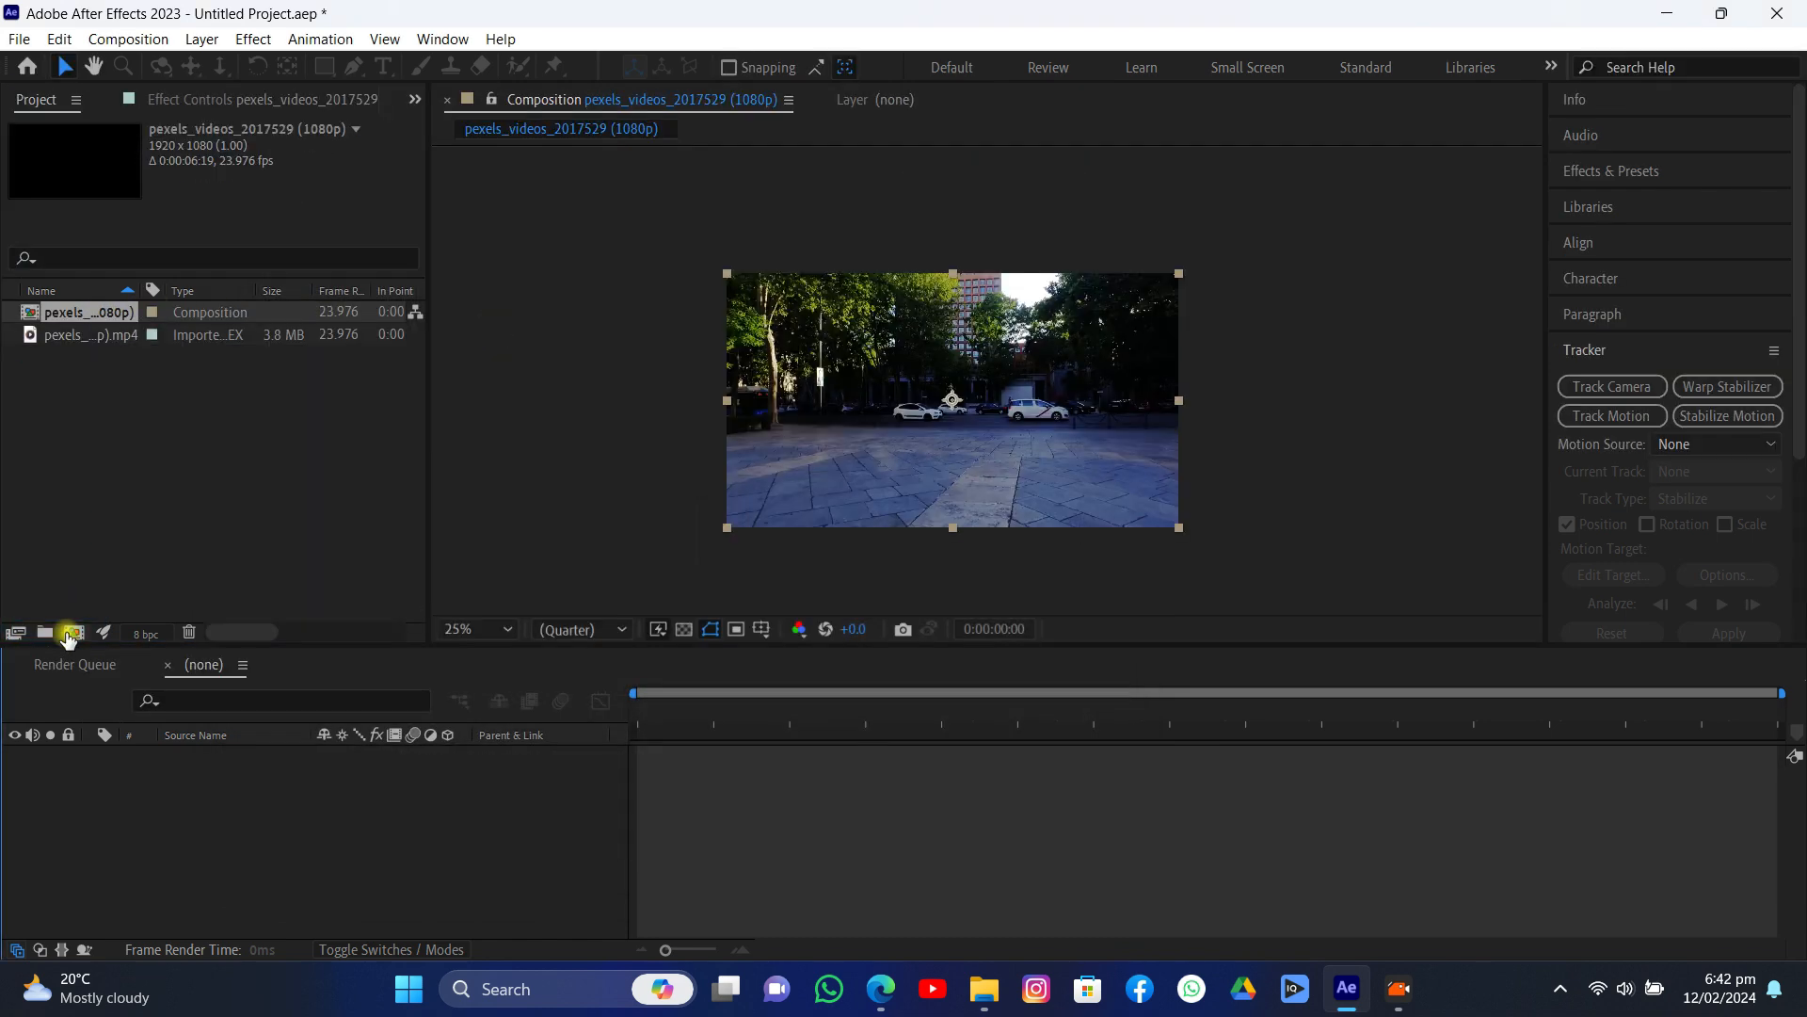
left_click_drag(634, 713, 695, 725)
left_click(1613, 172)
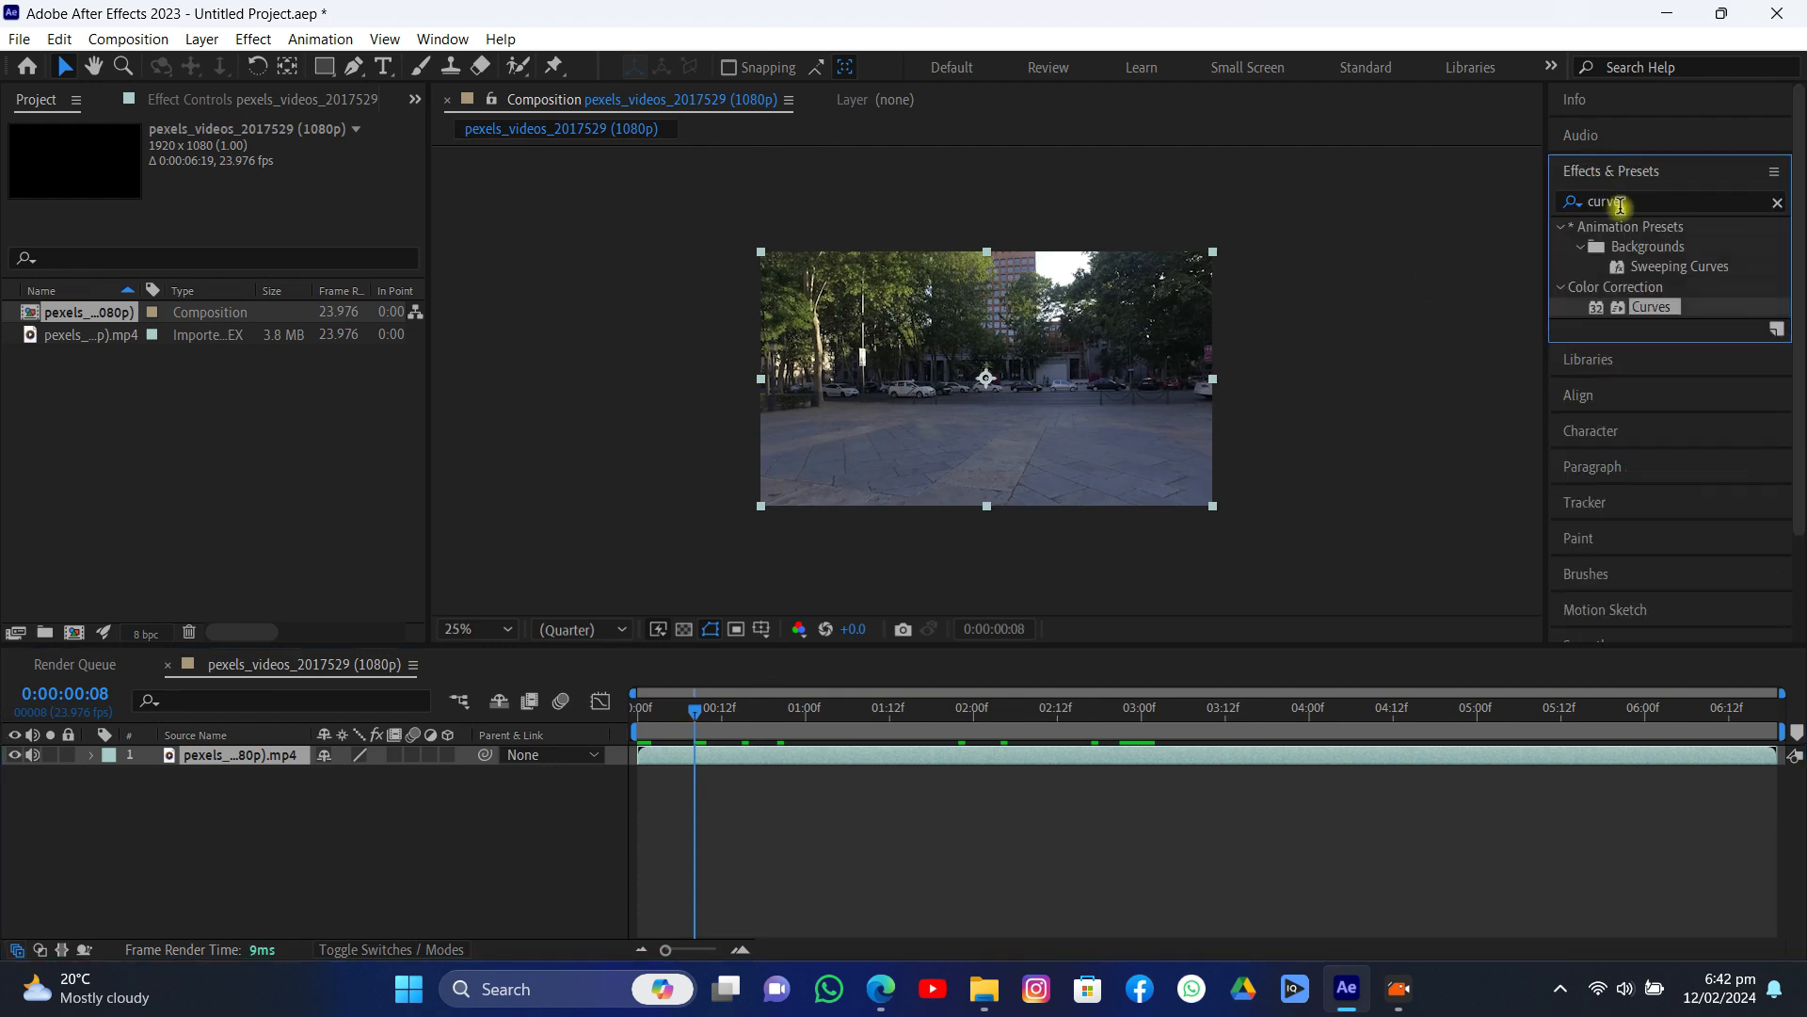
left_click_drag(1655, 307, 1031, 377)
- Shape the footage's RGB curve with slightly lowered shadows, raised midtones and a gentle bend toward the highlights
mouse_move(235, 358)
left_mouse_down()
mouse_move(170, 387)
mouse_move(224, 352)
left_mouse_up()
left_click_drag(123, 436, 136, 452)
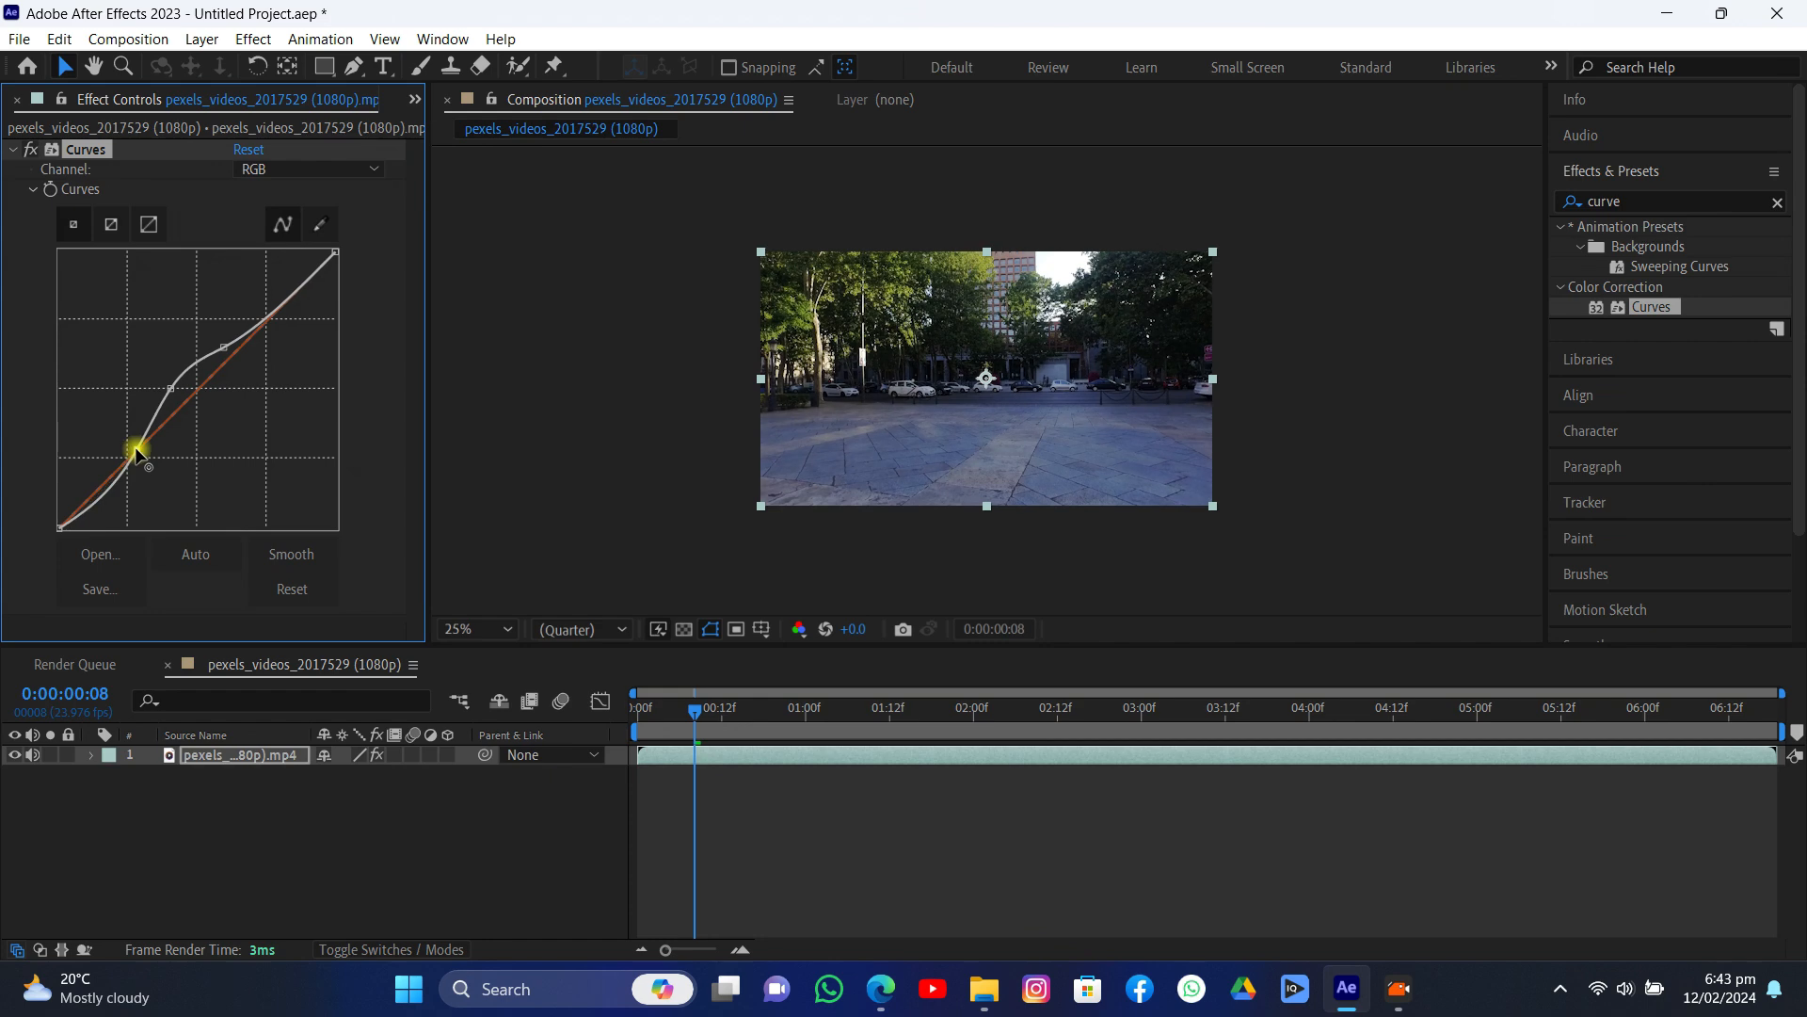
scroll(697, 370, "up", 4)
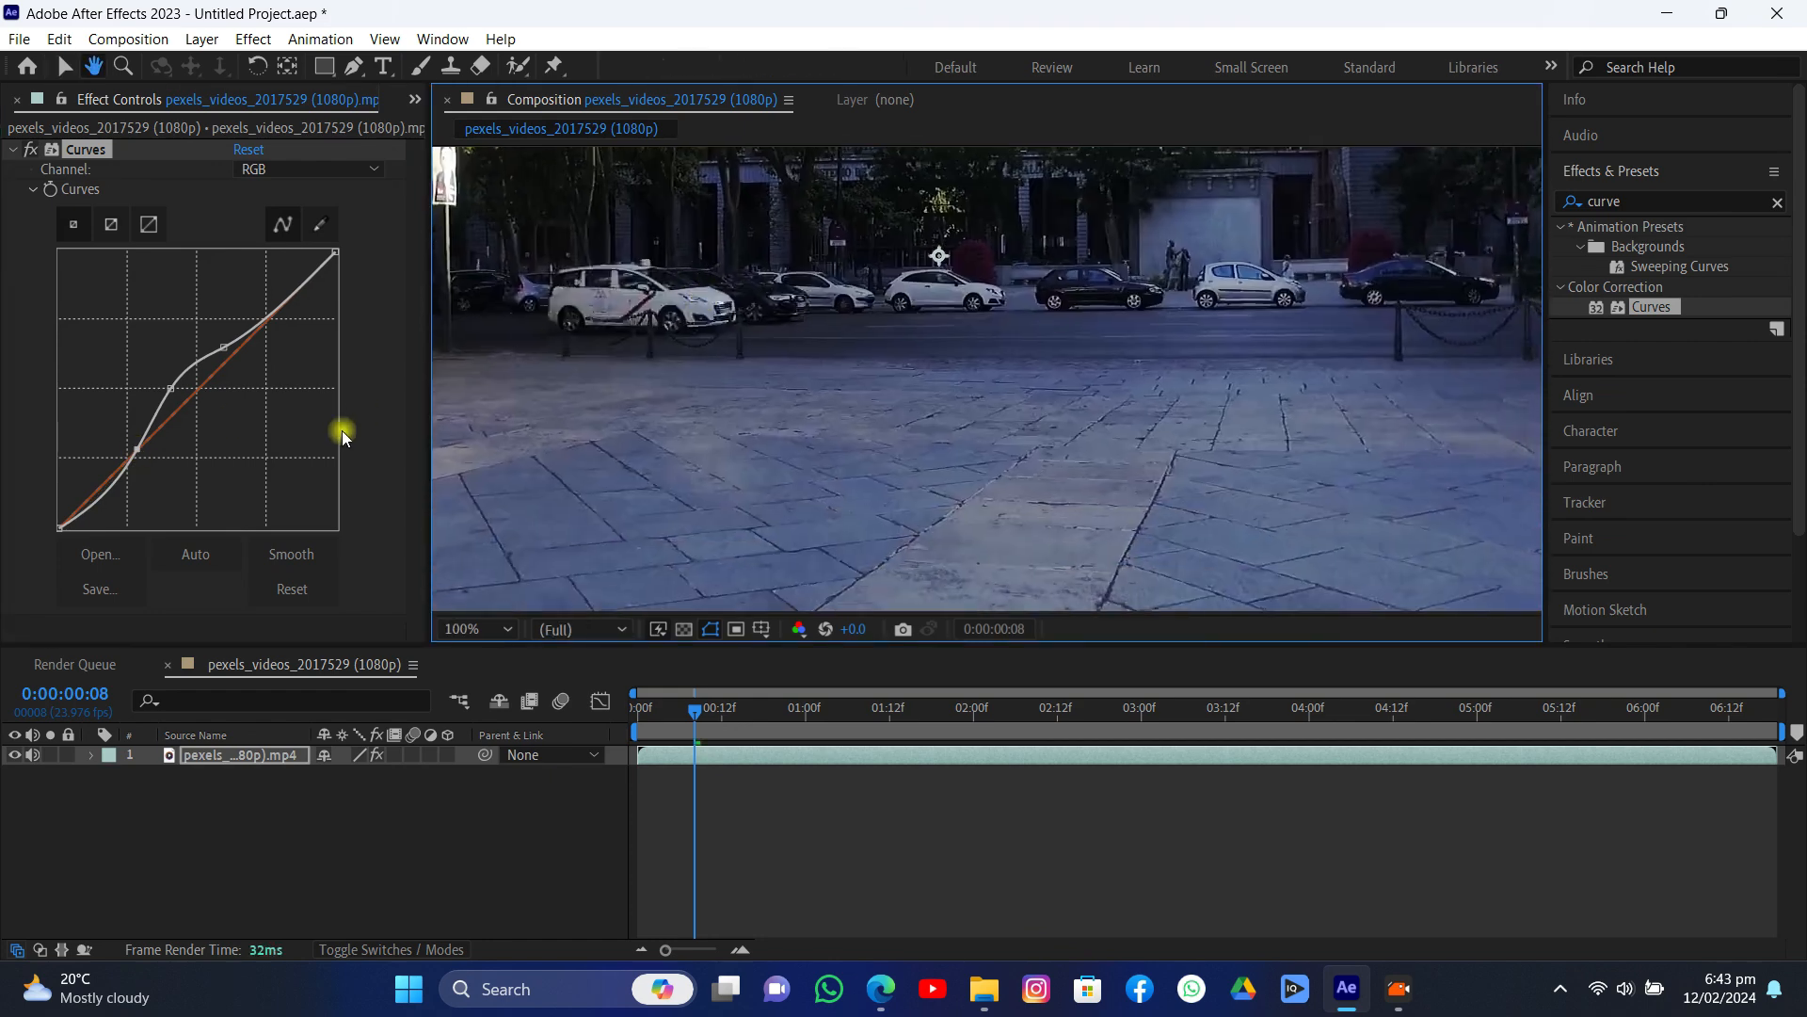
left_click_drag(134, 453, 121, 476)
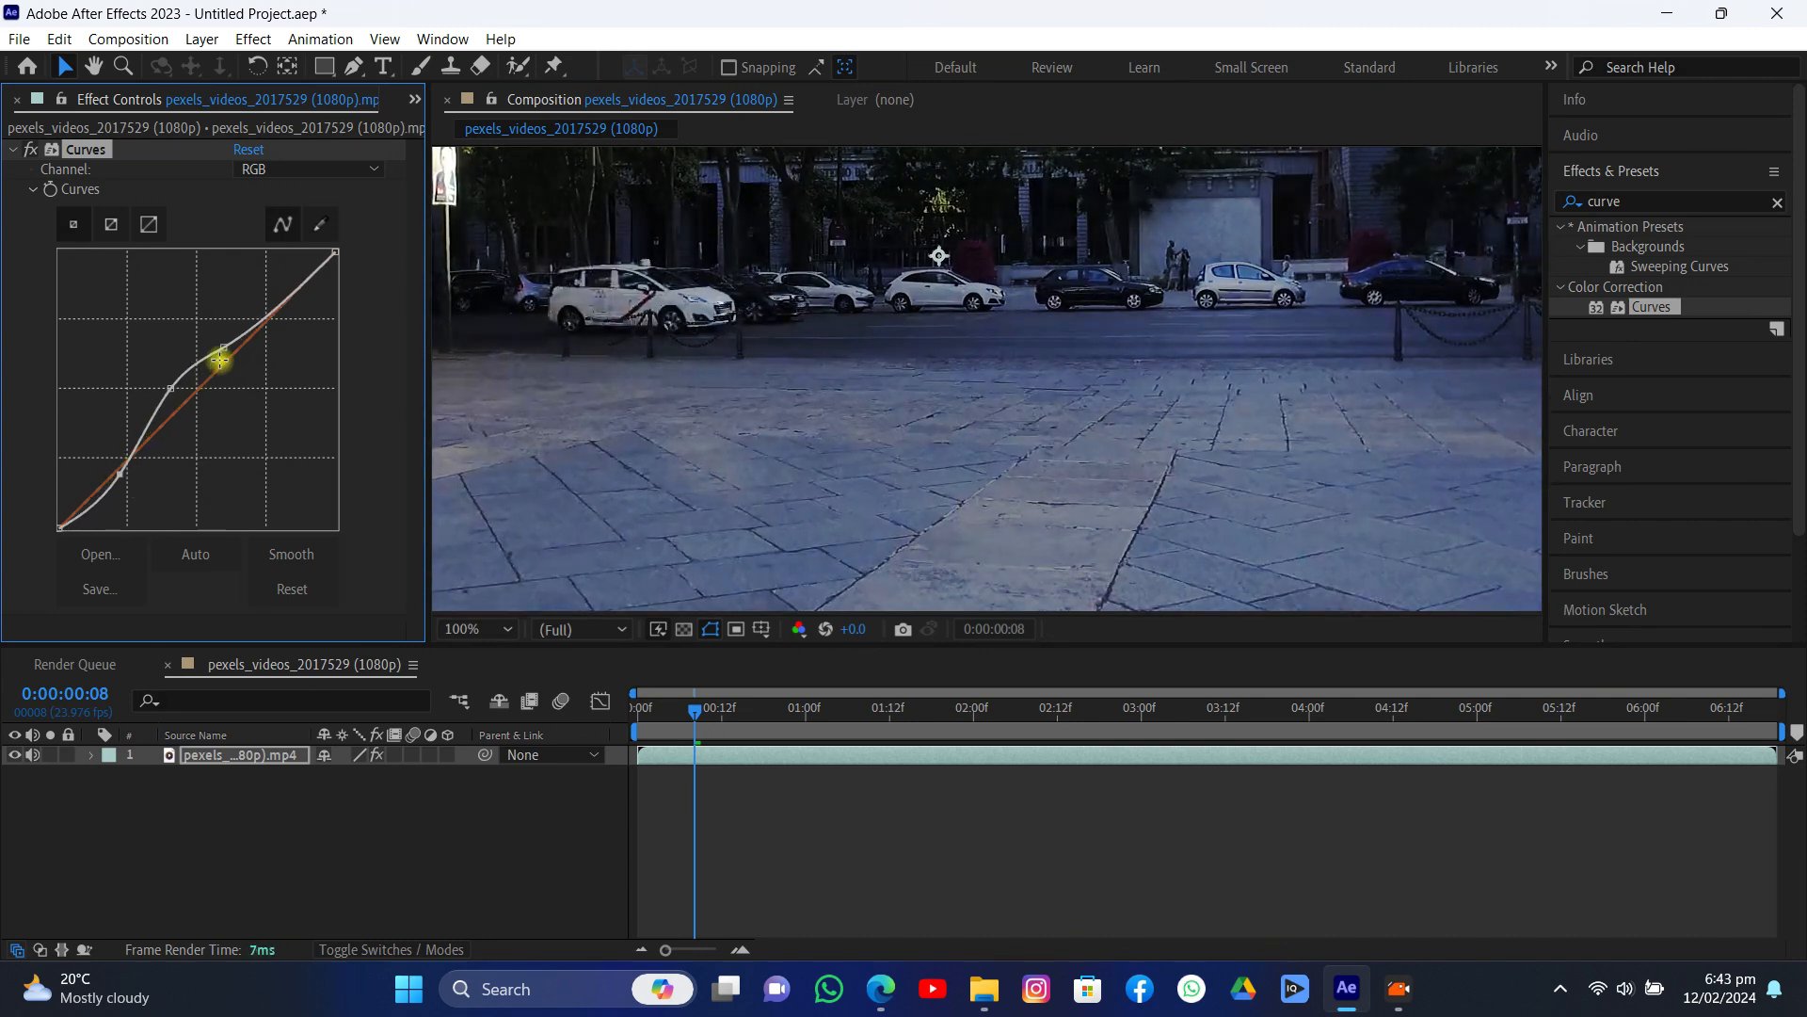
mouse_move(222, 352)
left_mouse_down()
mouse_move(210, 331)
mouse_move(234, 364)
mouse_move(216, 359)
left_mouse_up()
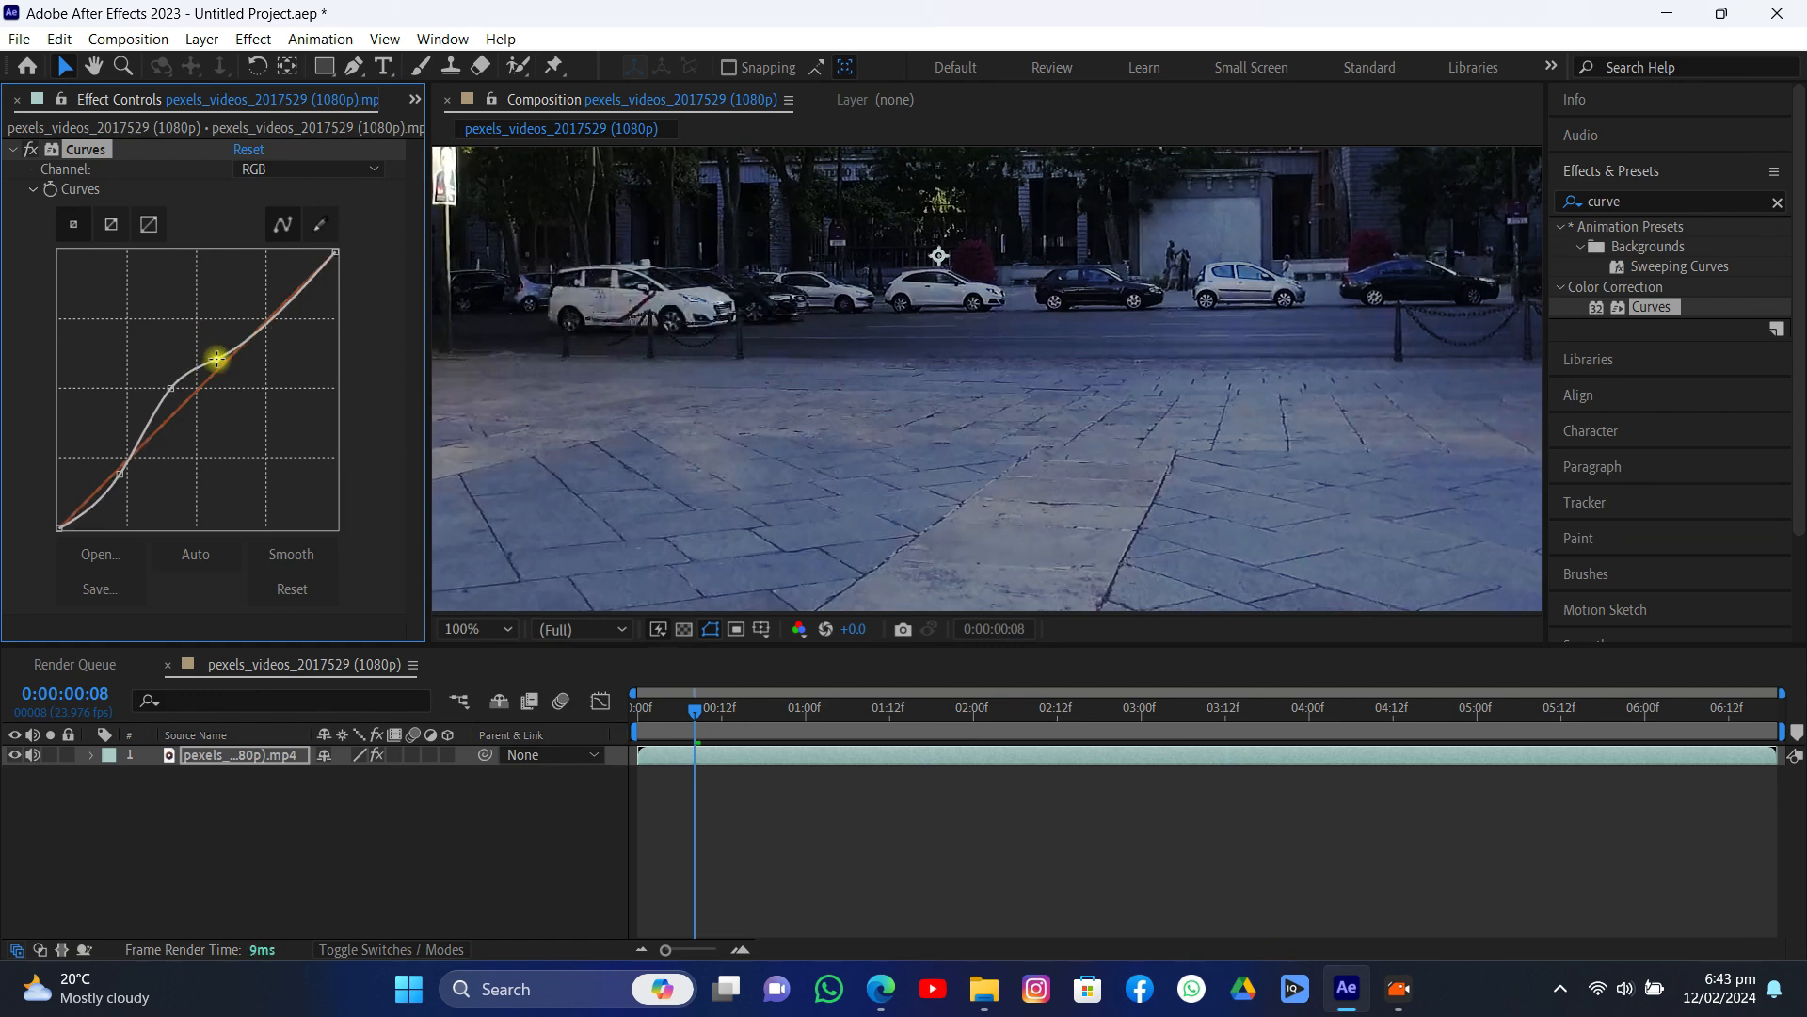
- Pre-compose the footage layer, moving all attributes into the new composition
right_click(731, 762)
left_click(767, 607)
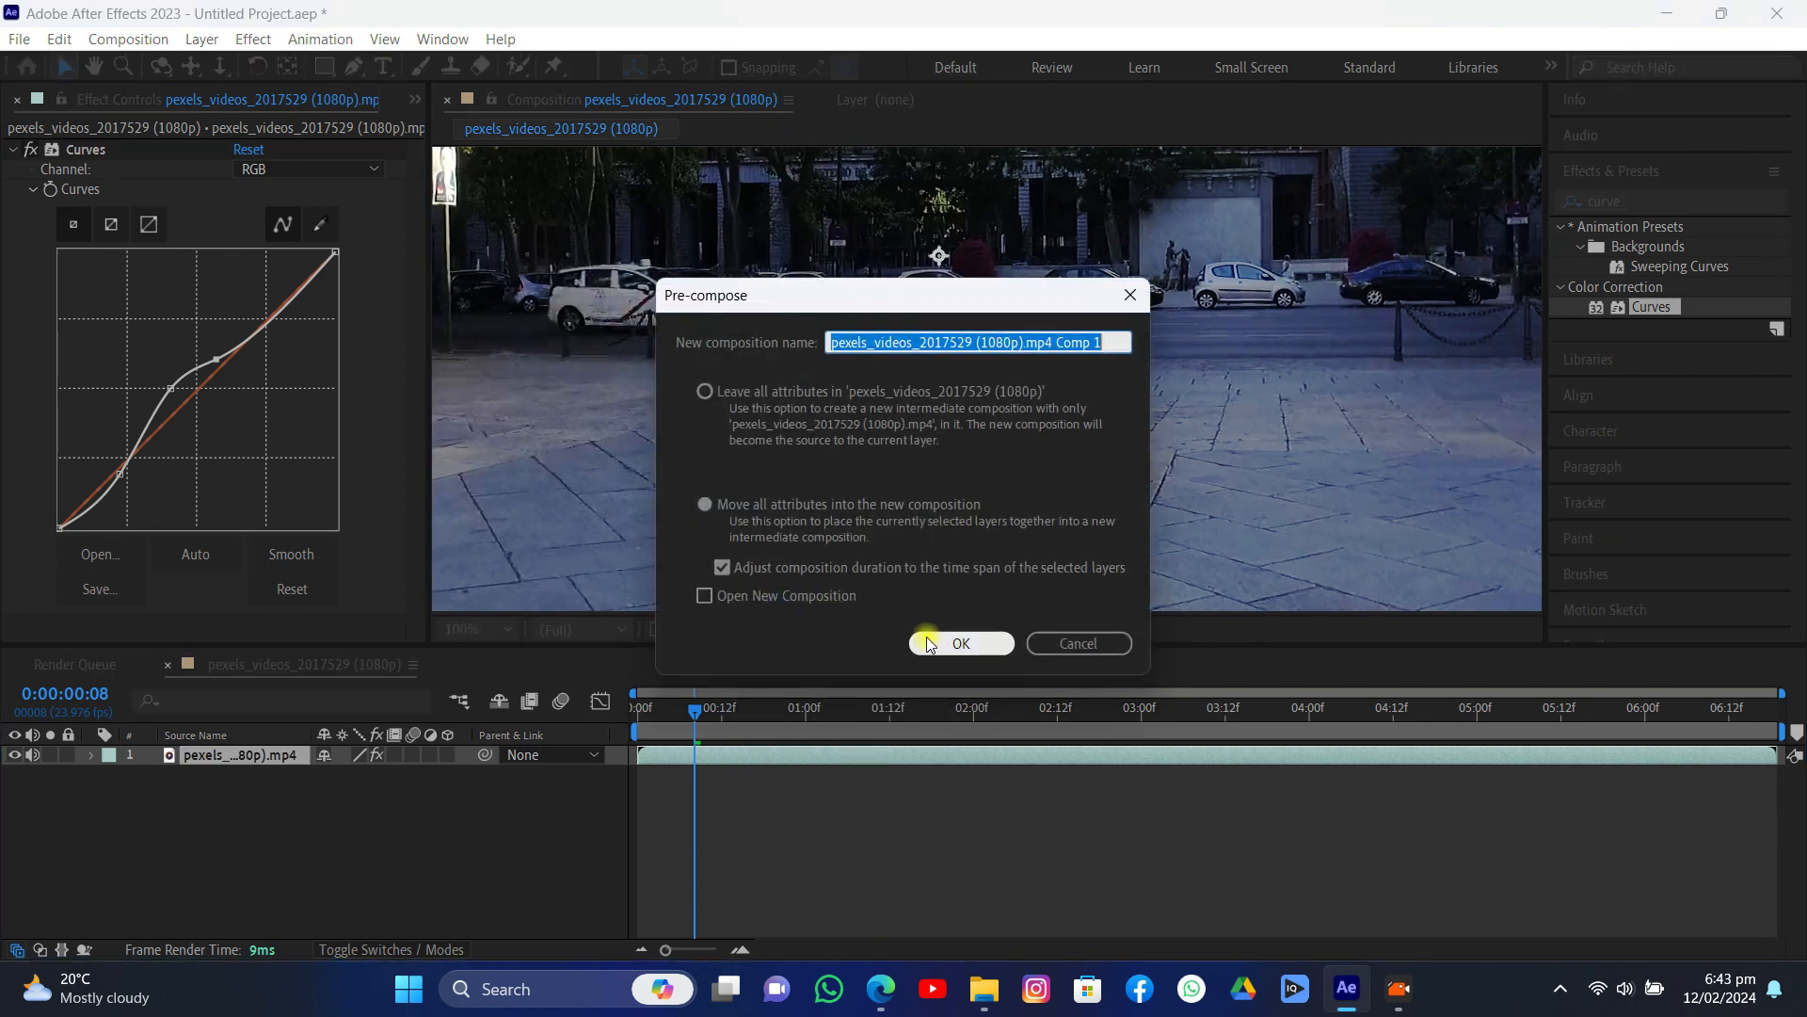
left_click(960, 643)
- Run Track Camera on the pre-composed layer and inspect the 3D Camera Tracker's advanced settings
left_click(1604, 177)
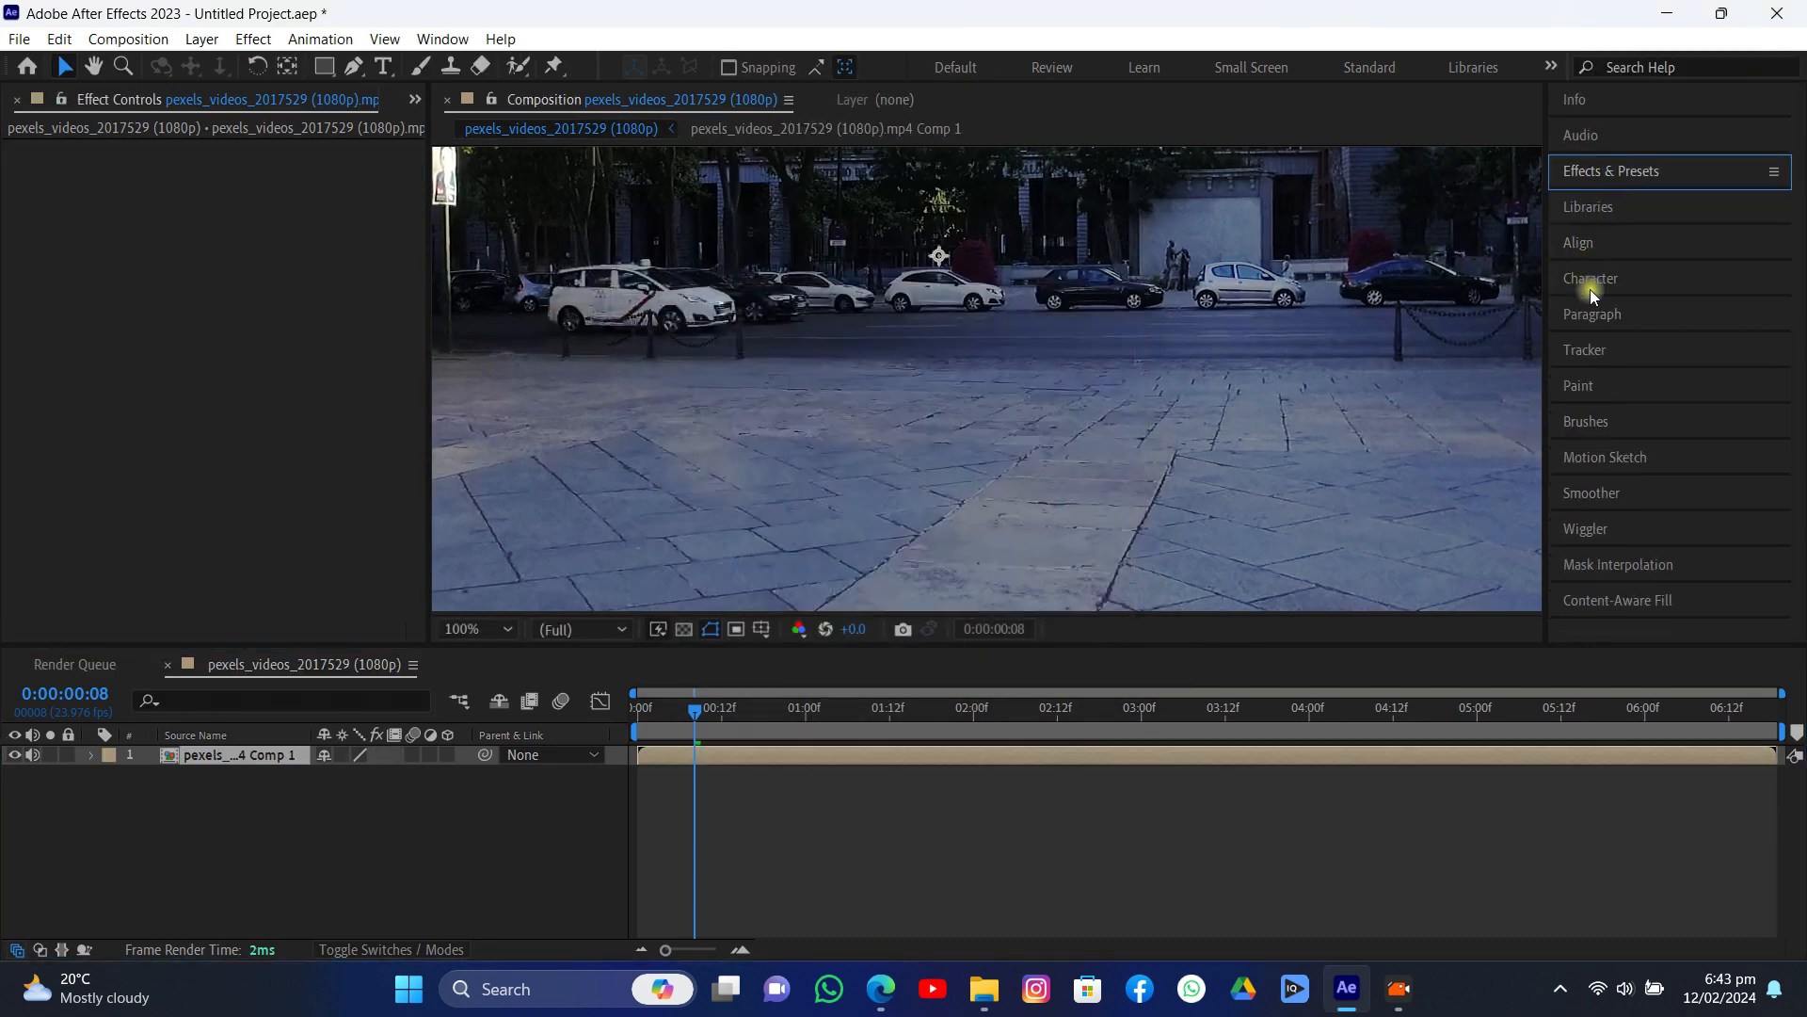
left_click(1595, 341)
left_click(1613, 388)
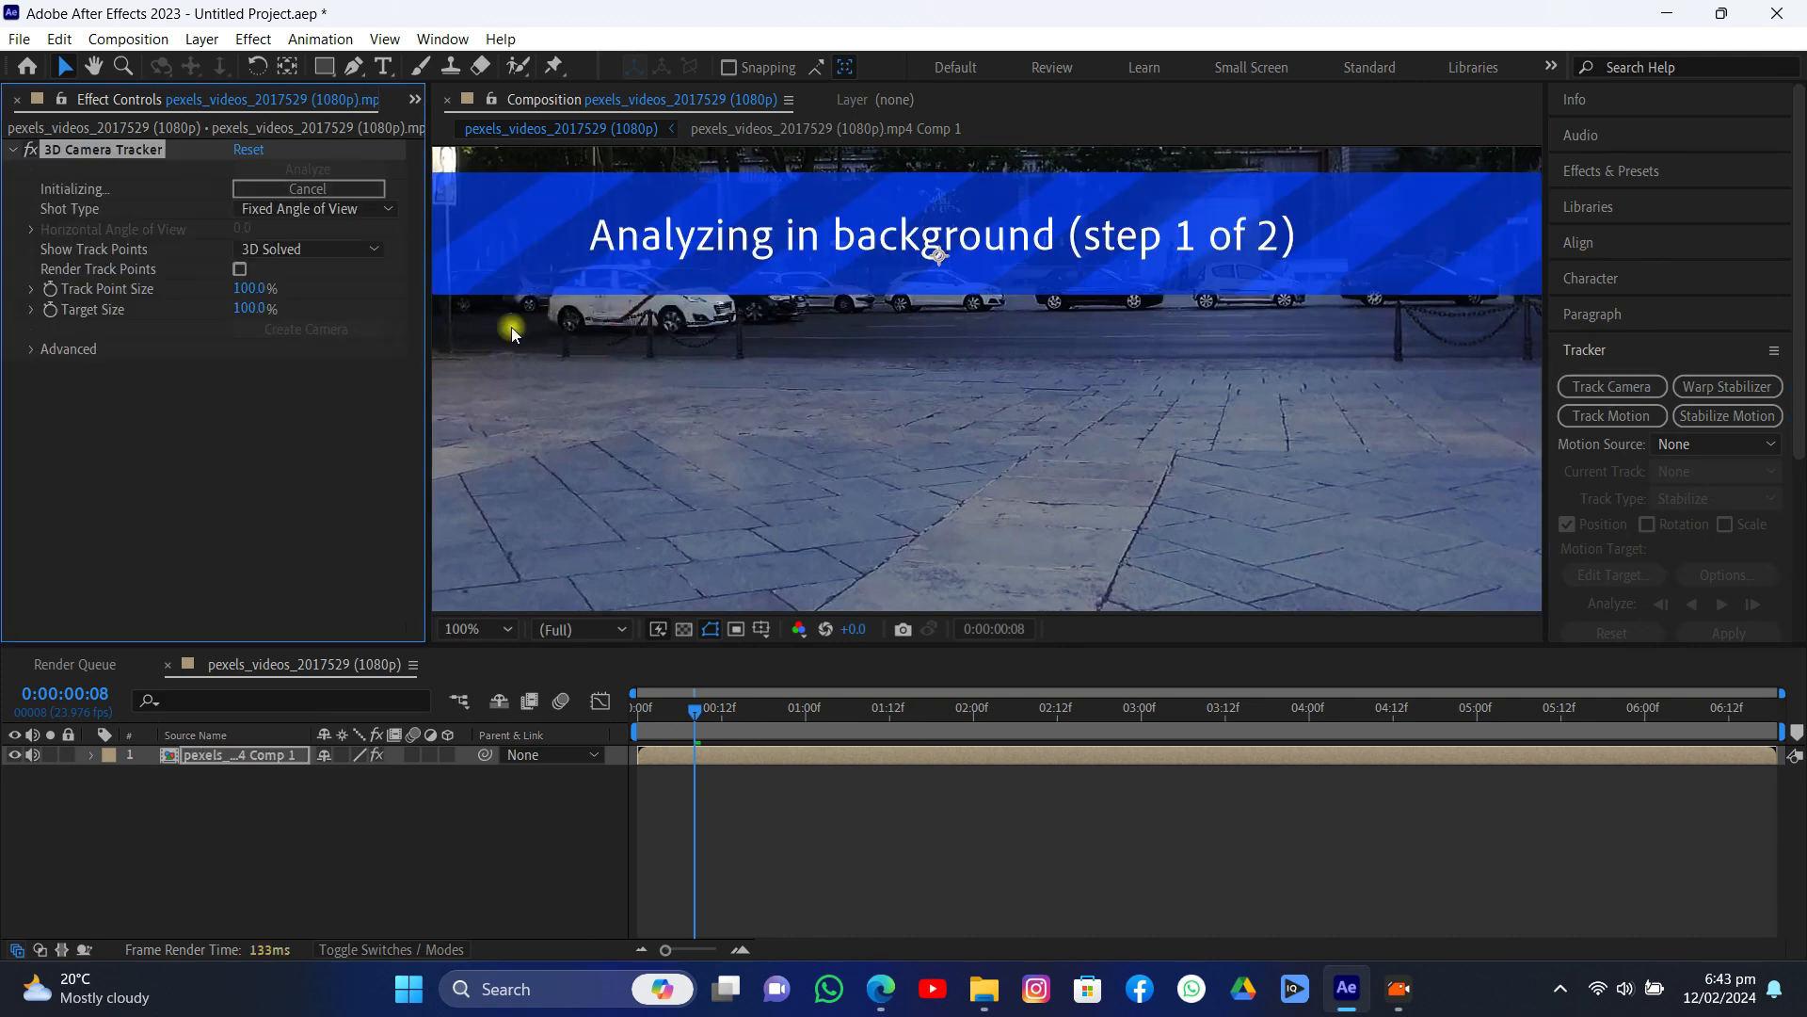
left_click(28, 350)
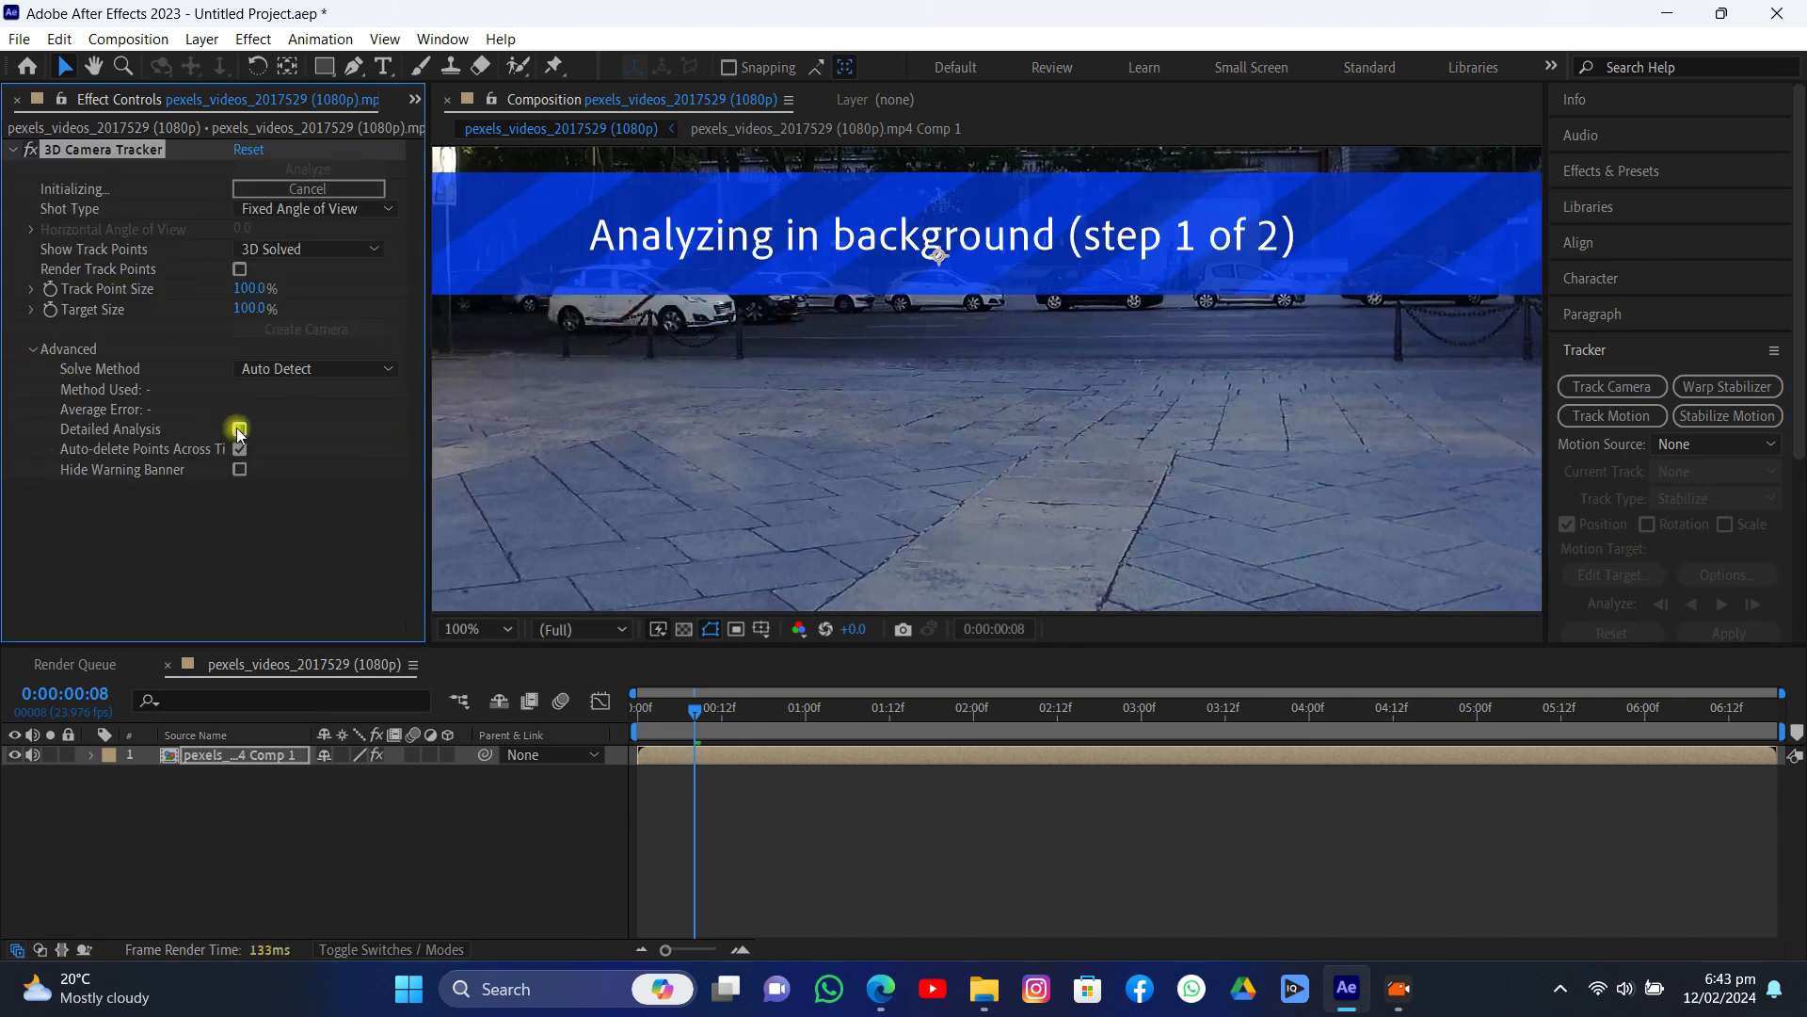
left_click(32, 348)
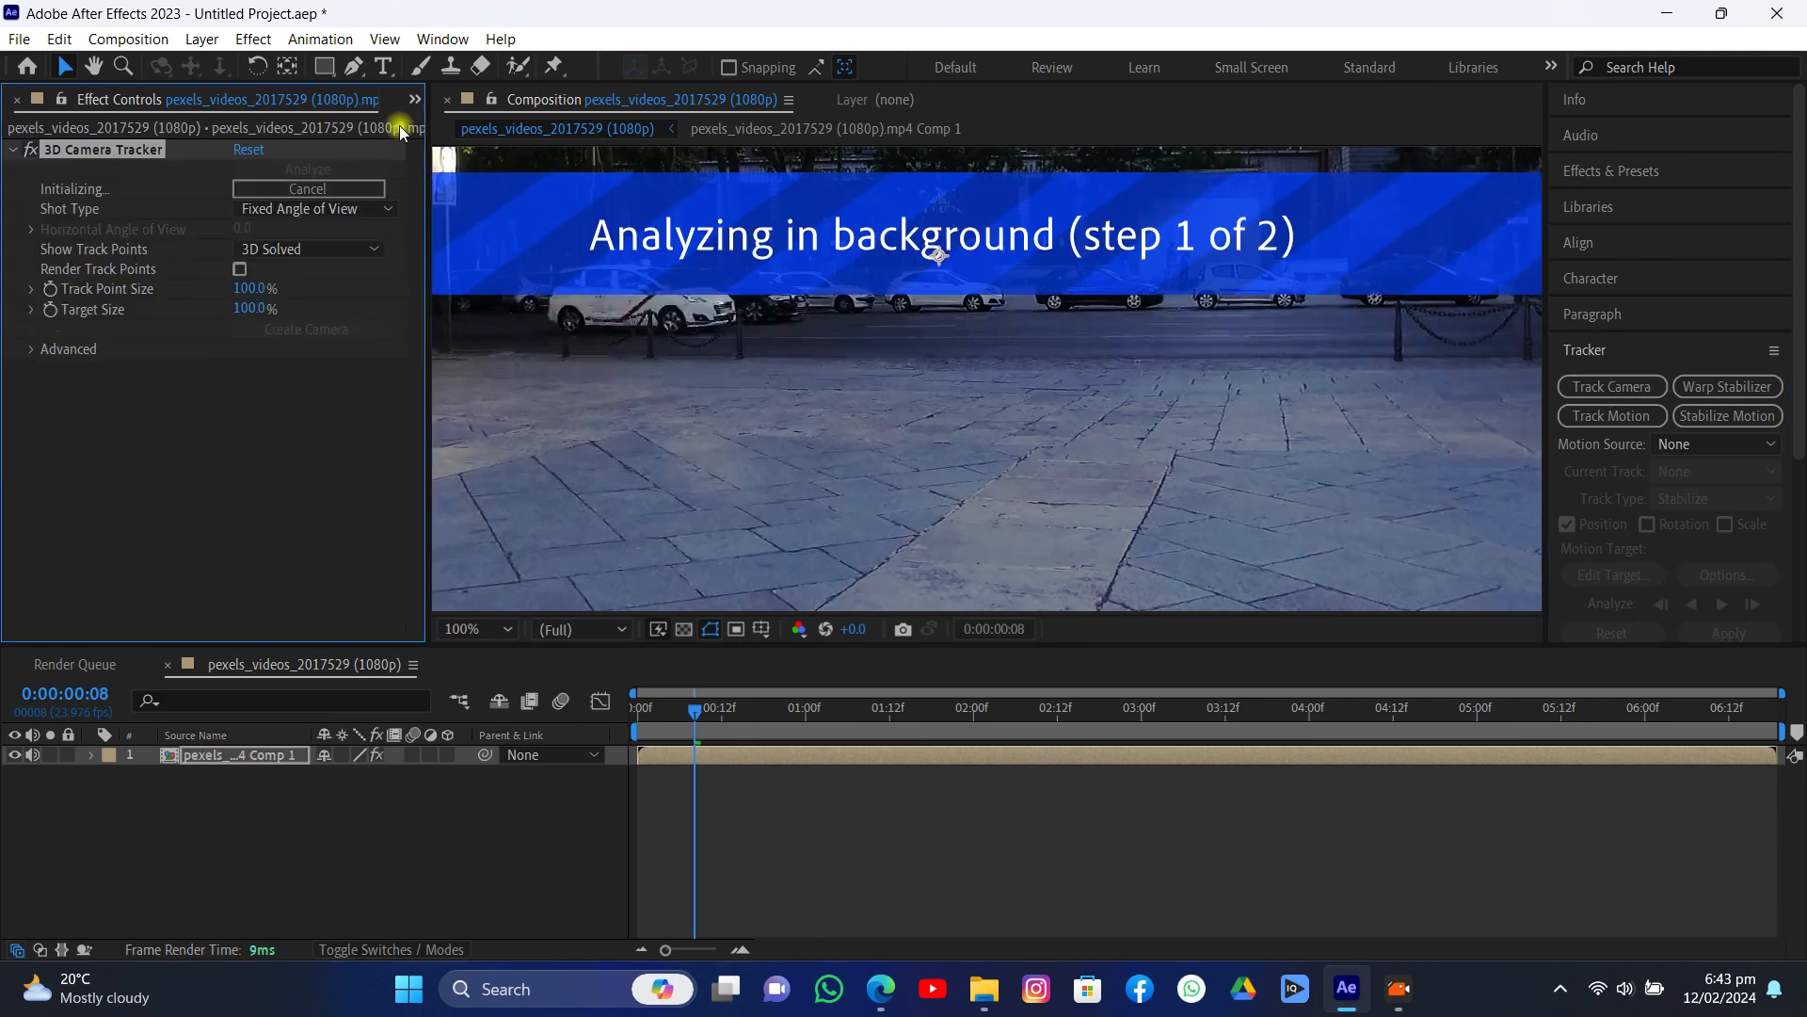
- At 0:00:02:00, select the track points on the central pale paving strip and create a solid and camera from them
scroll(947, 563, "down", 2)
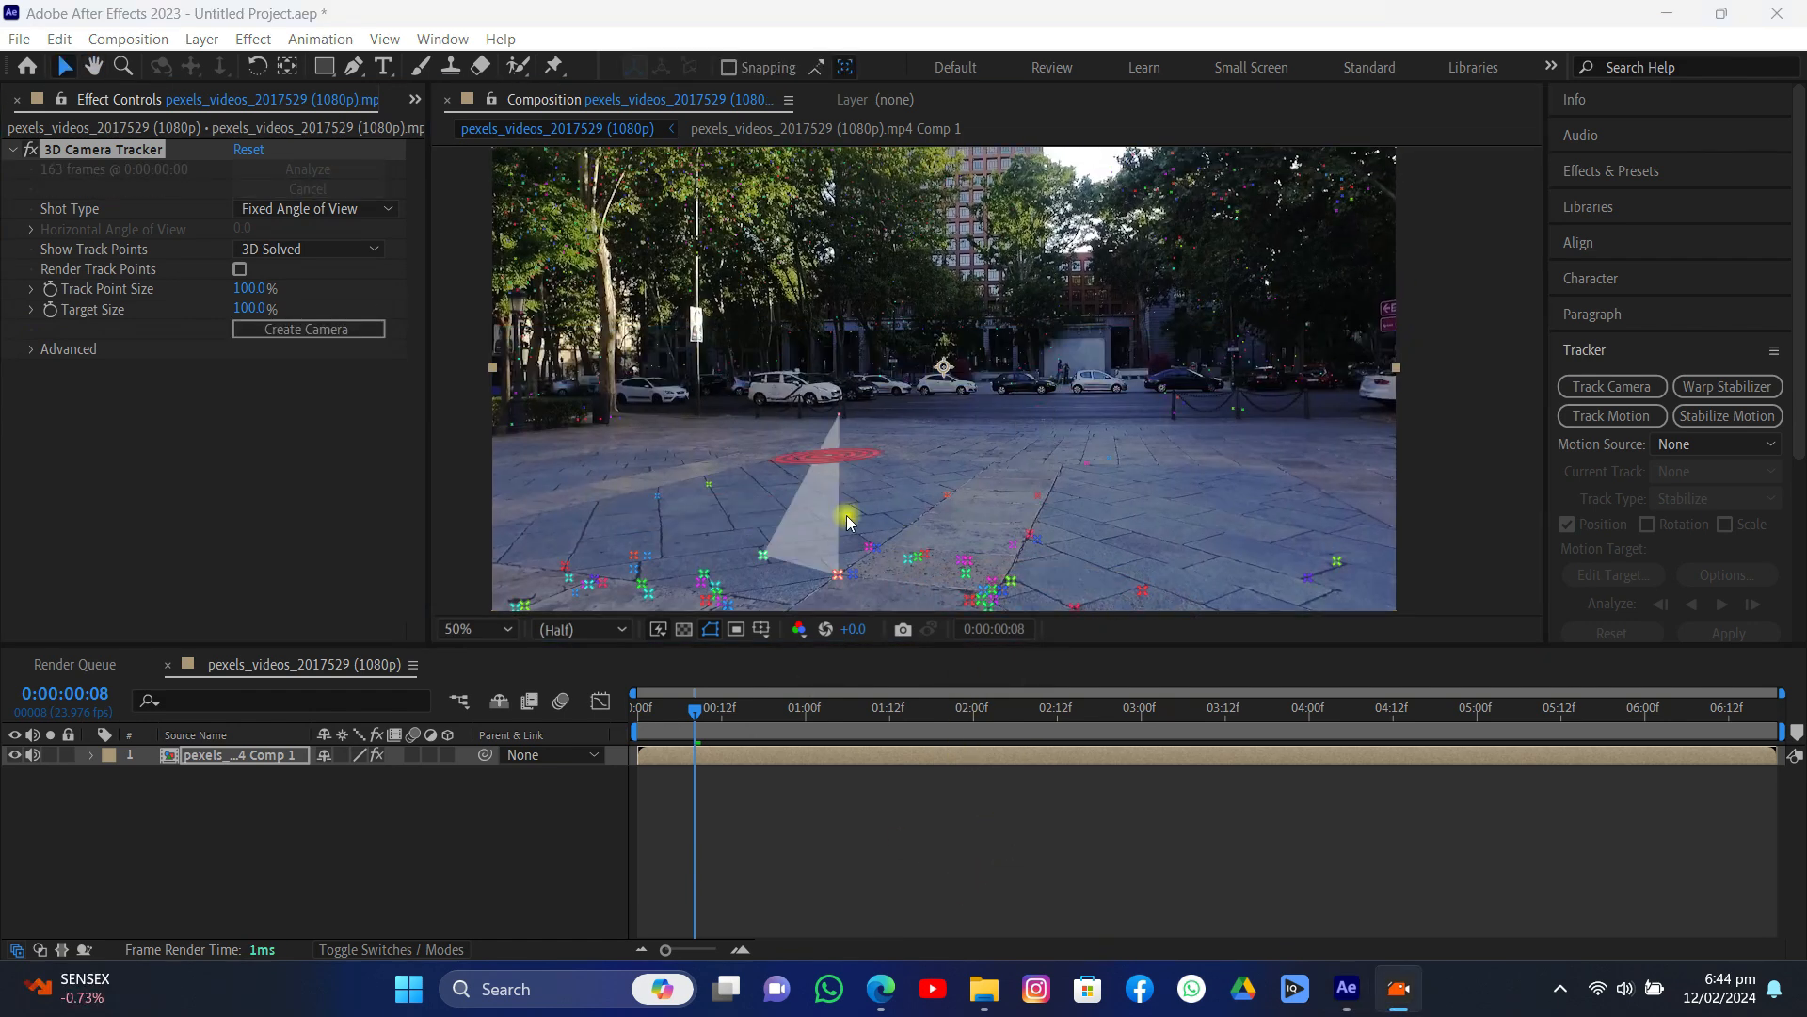
scroll(1017, 445, "down", 2)
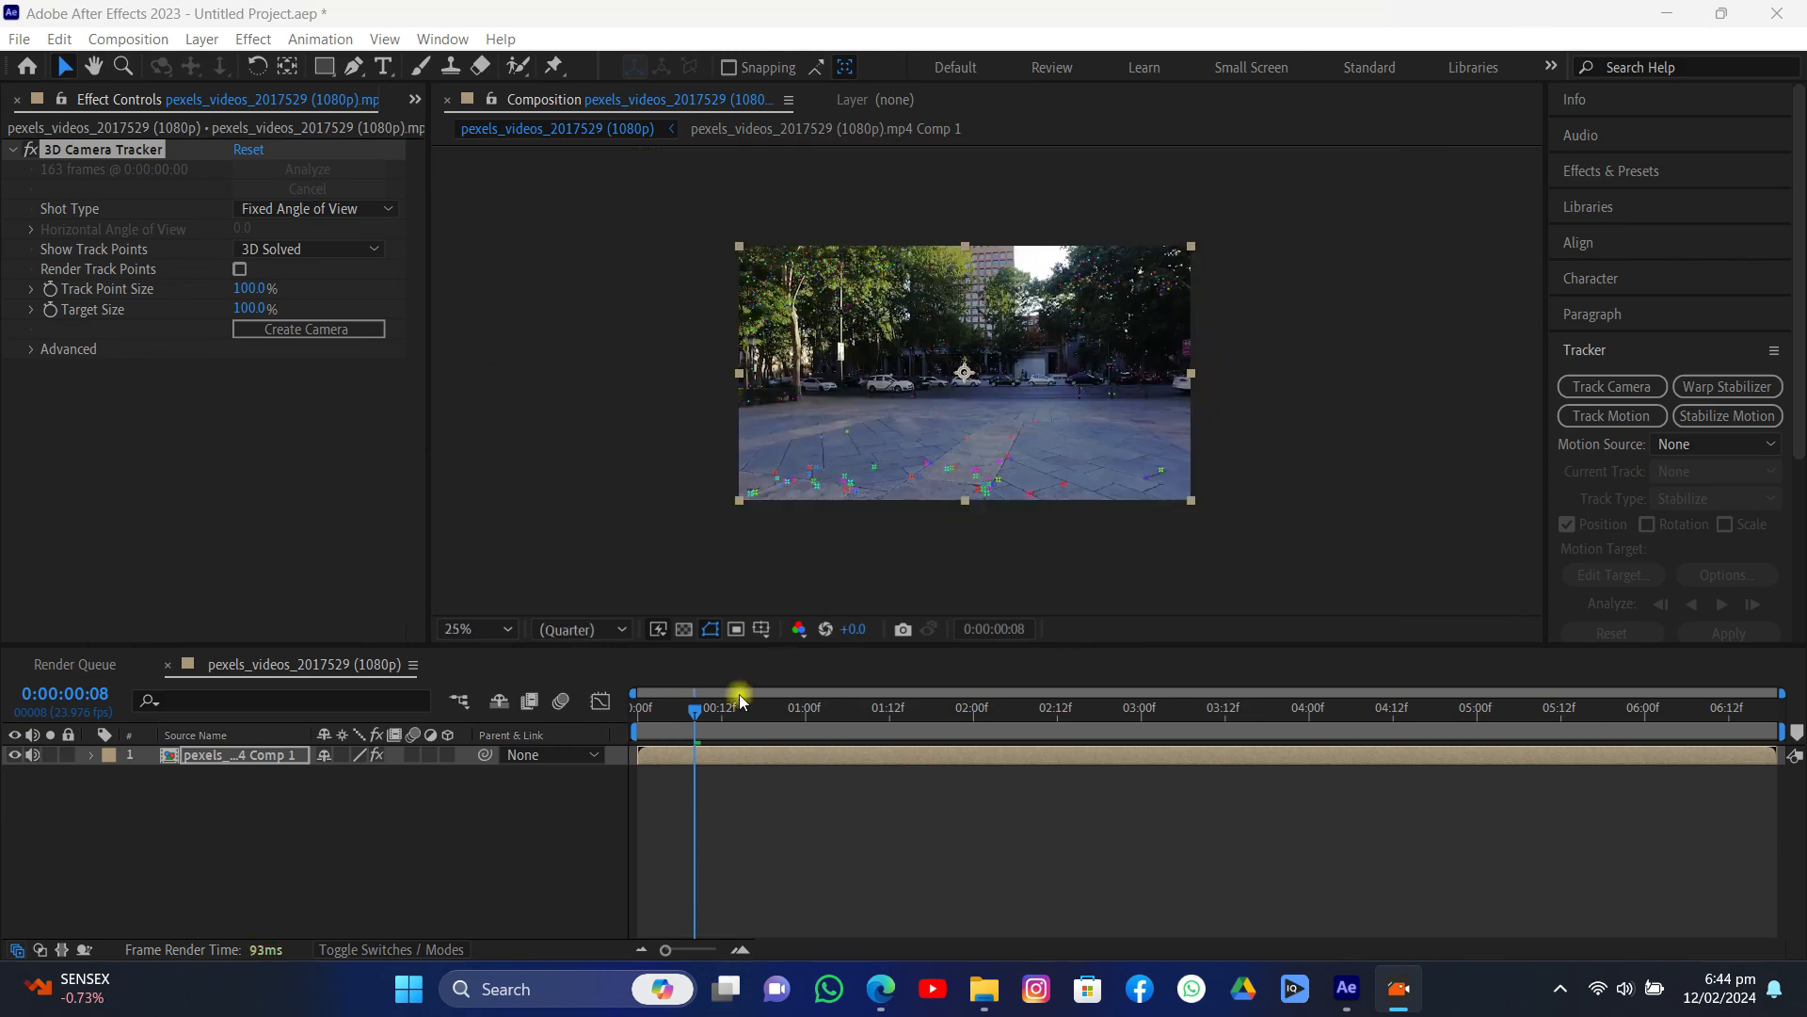
left_click_drag(708, 713, 967, 711)
scroll(1036, 557, "up", 2)
left_click_drag(1029, 552, 927, 461)
left_click(975, 714)
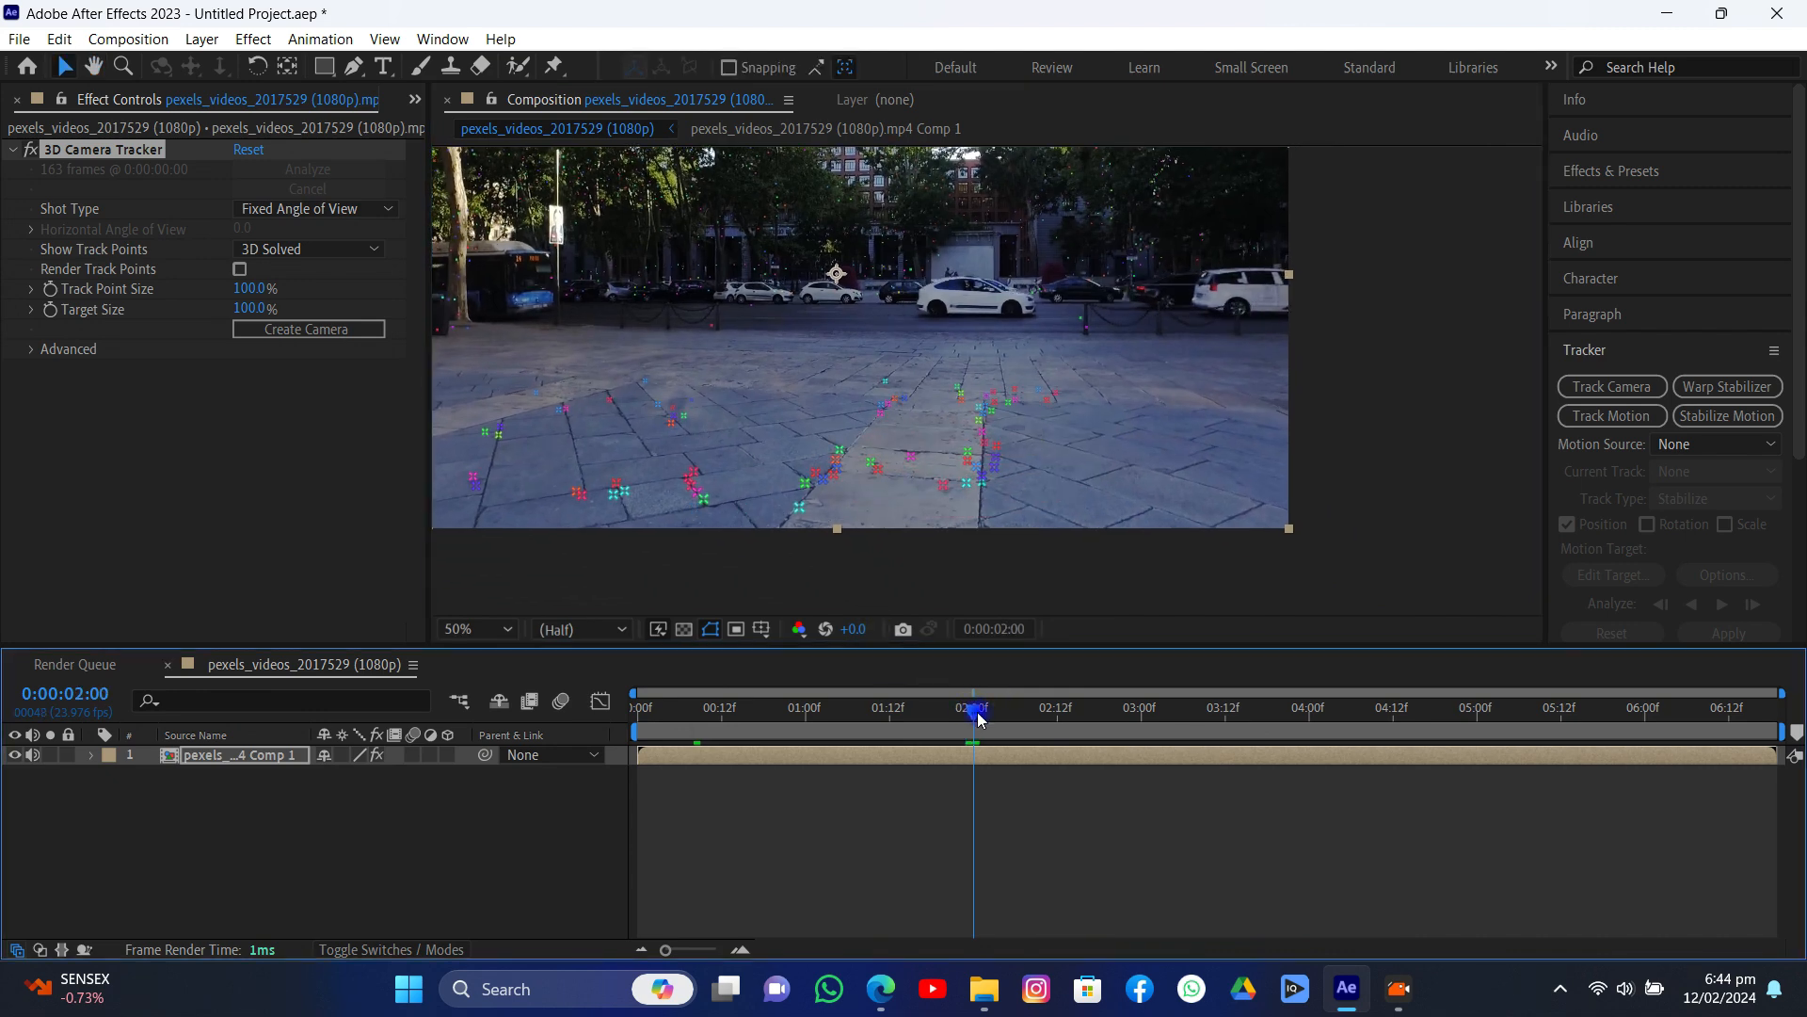
mouse_move(1096, 415)
left_mouse_down()
mouse_move(1065, 392)
mouse_move(851, 392)
mouse_move(822, 493)
mouse_move(1017, 490)
mouse_move(987, 443)
left_mouse_up()
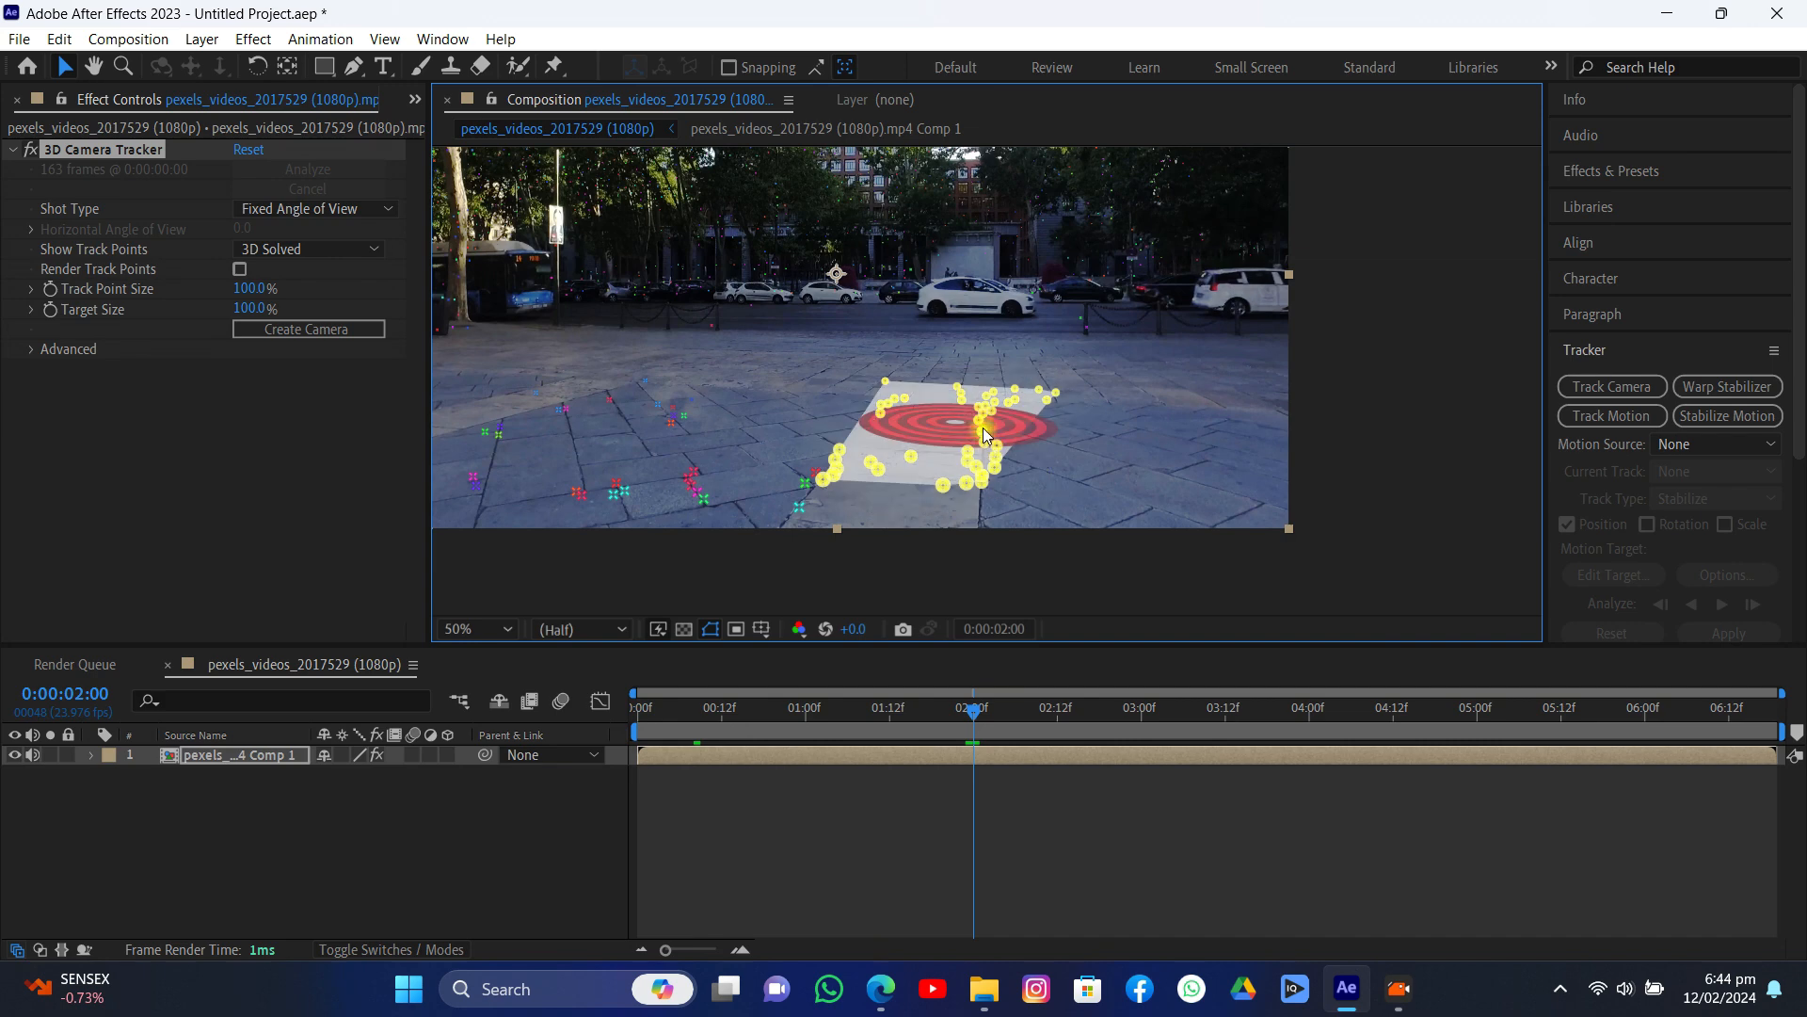
left_click(779, 423)
mouse_move(805, 369)
left_mouse_down()
mouse_move(775, 411)
mouse_move(792, 500)
mouse_move(1023, 474)
mouse_move(1040, 395)
mouse_move(952, 383)
mouse_move(903, 409)
left_mouse_up()
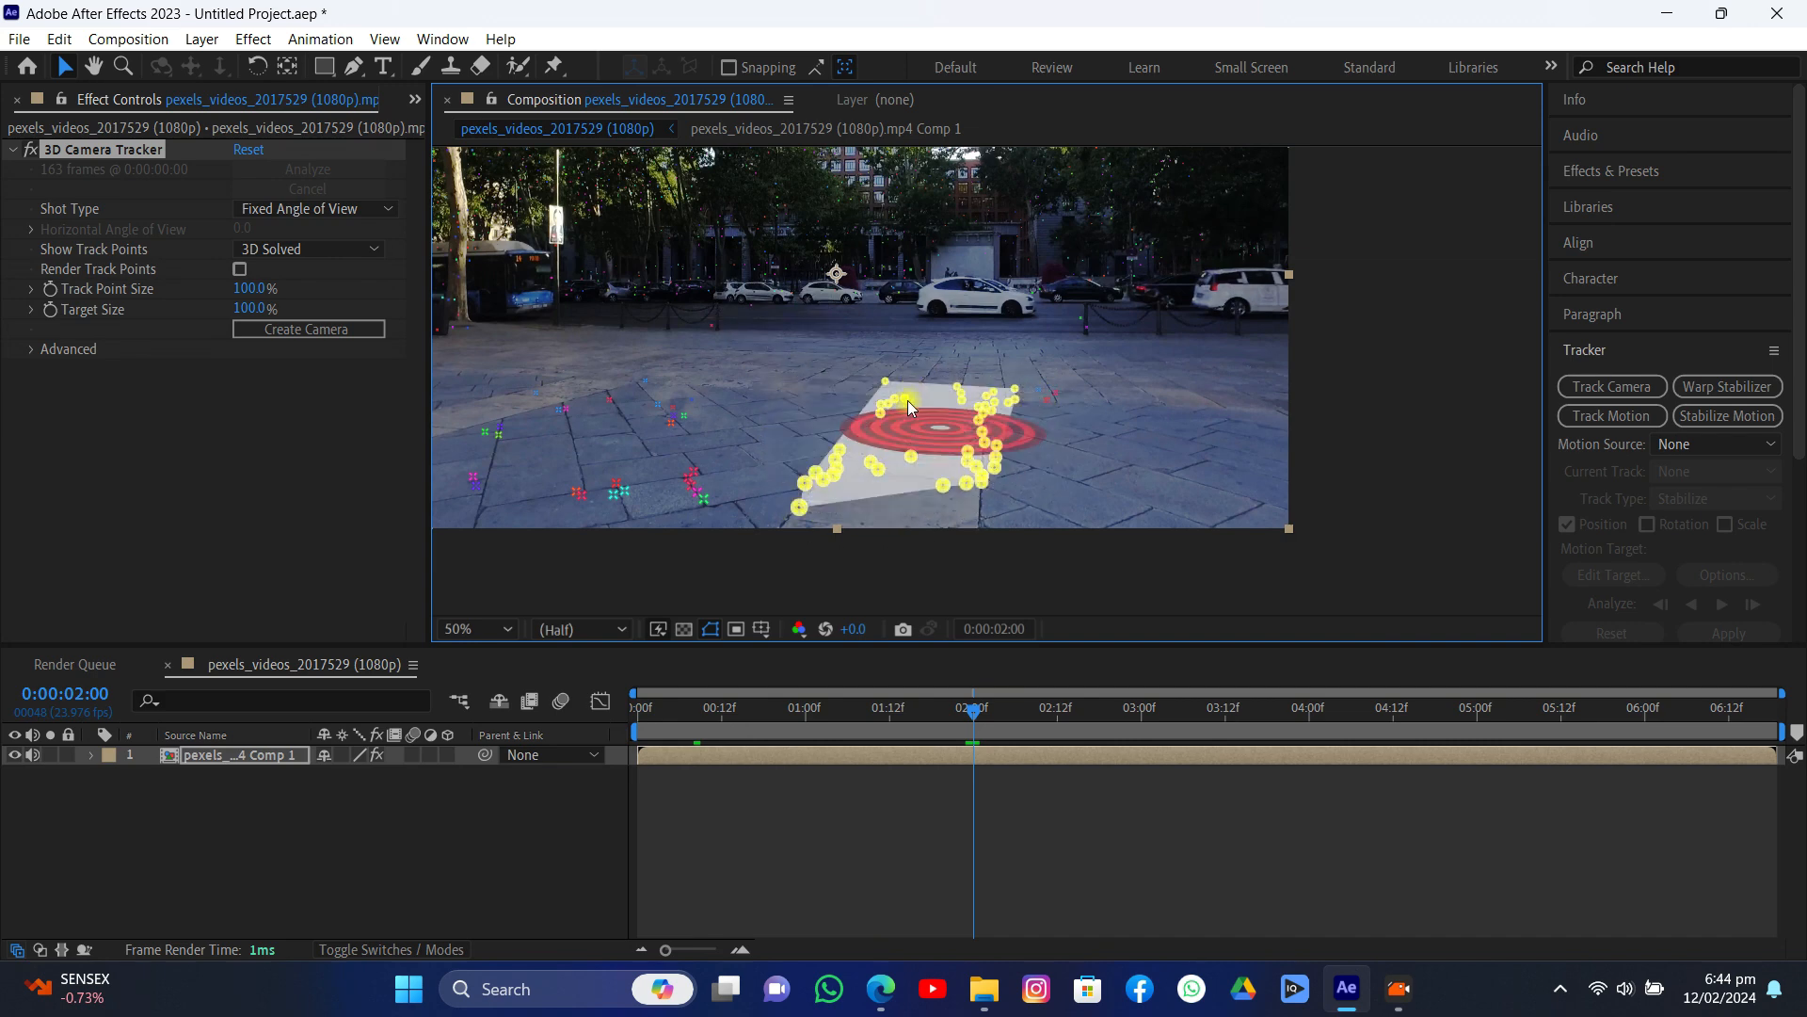
right_click(904, 406)
left_click(942, 442)
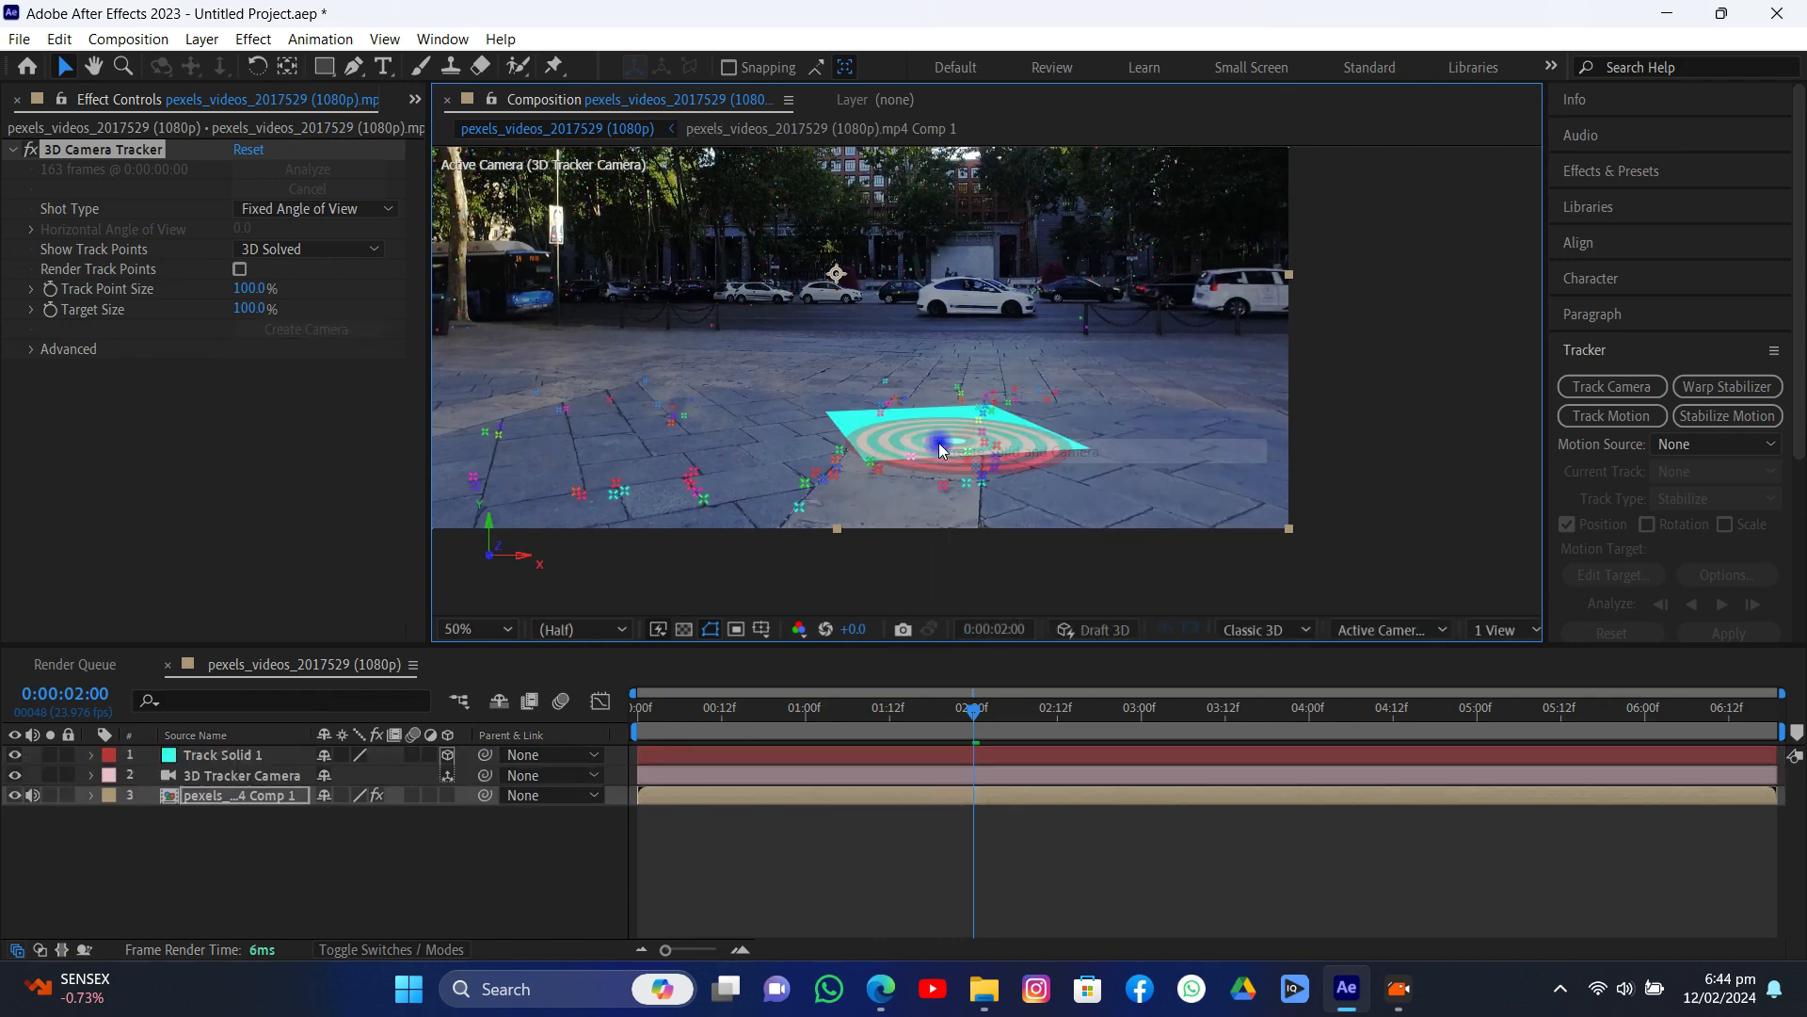
- Play the composition from its first frame to check how the track solid follows the ground
left_click_drag(979, 715, 637, 715)
left_click(686, 807)
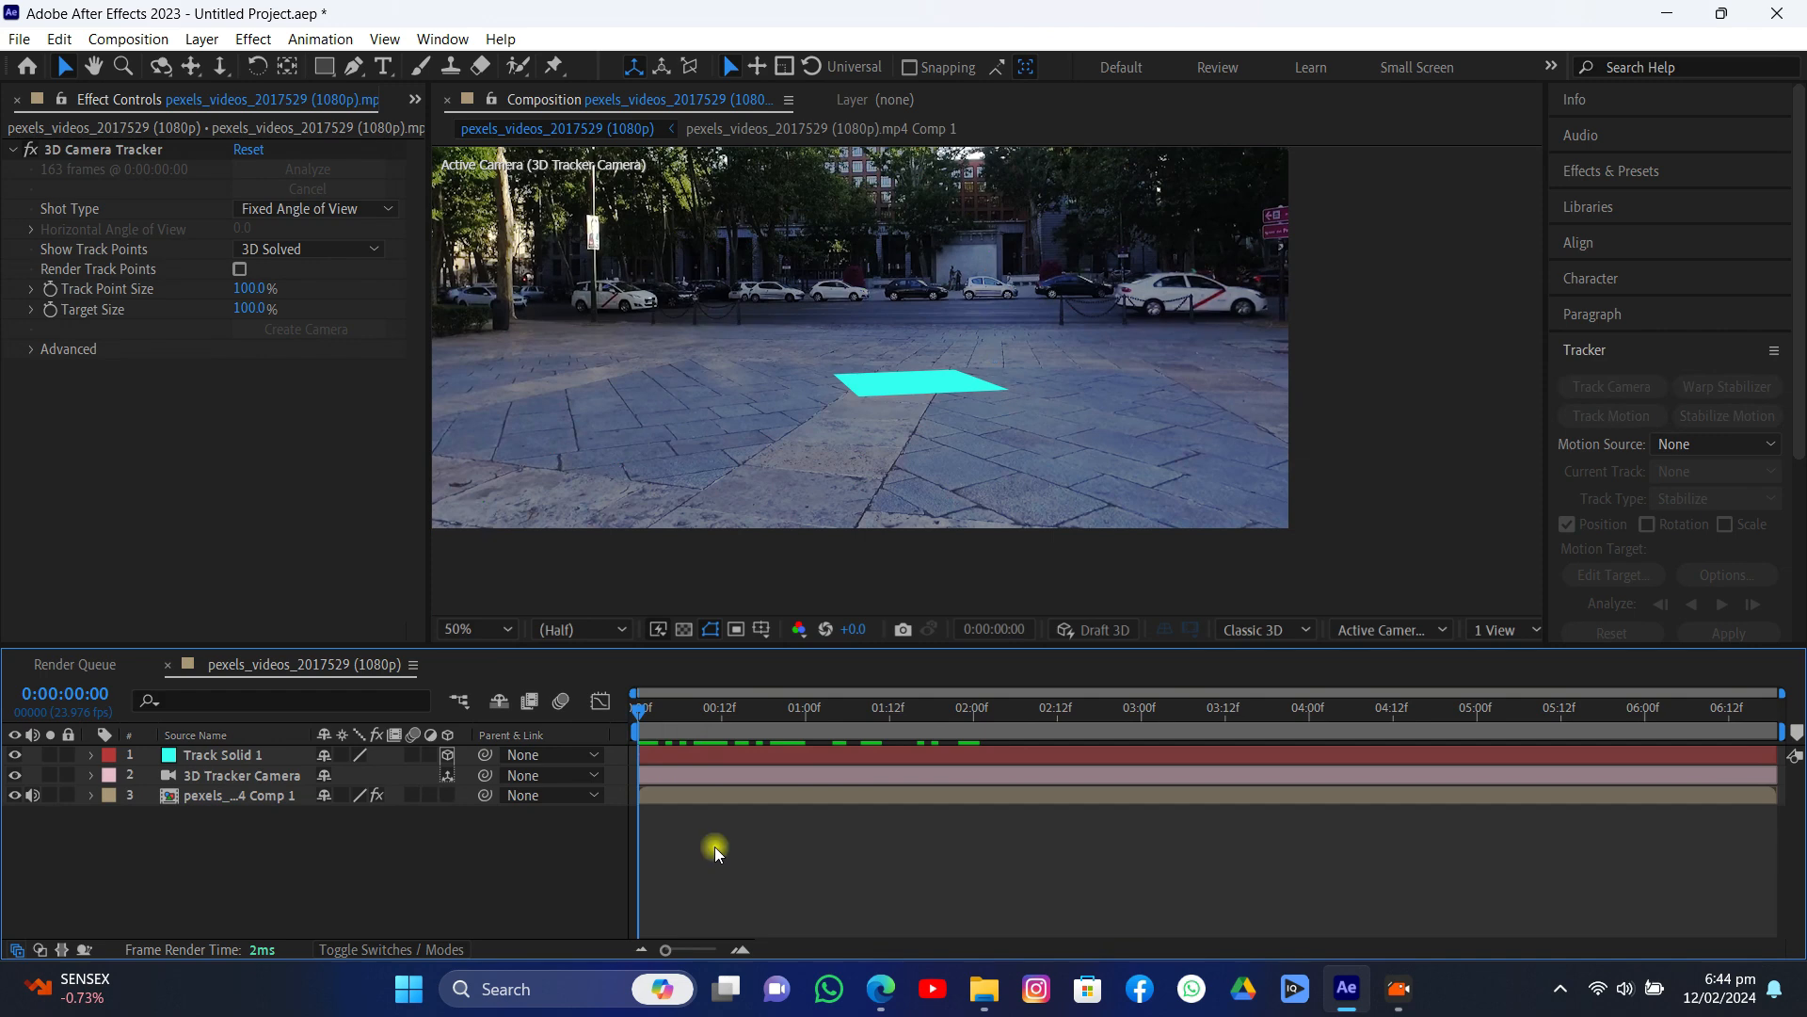
key("space")
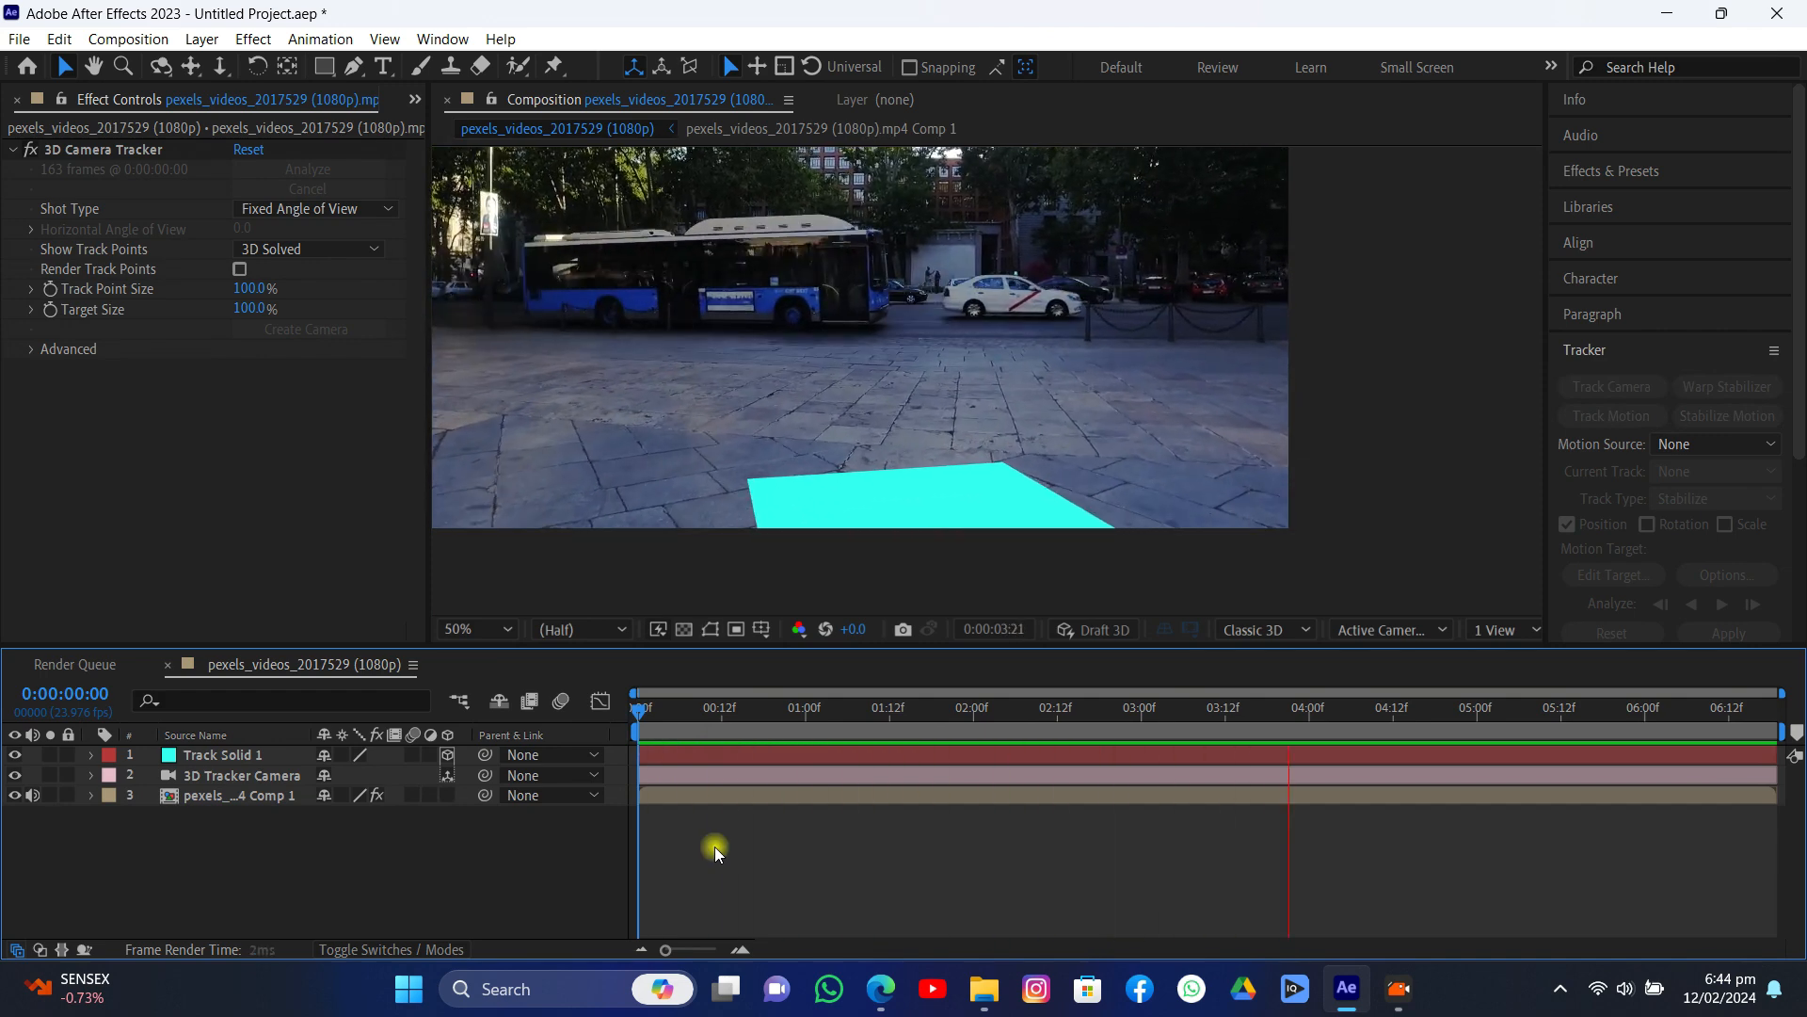
key("space")
key("ctrl+s")
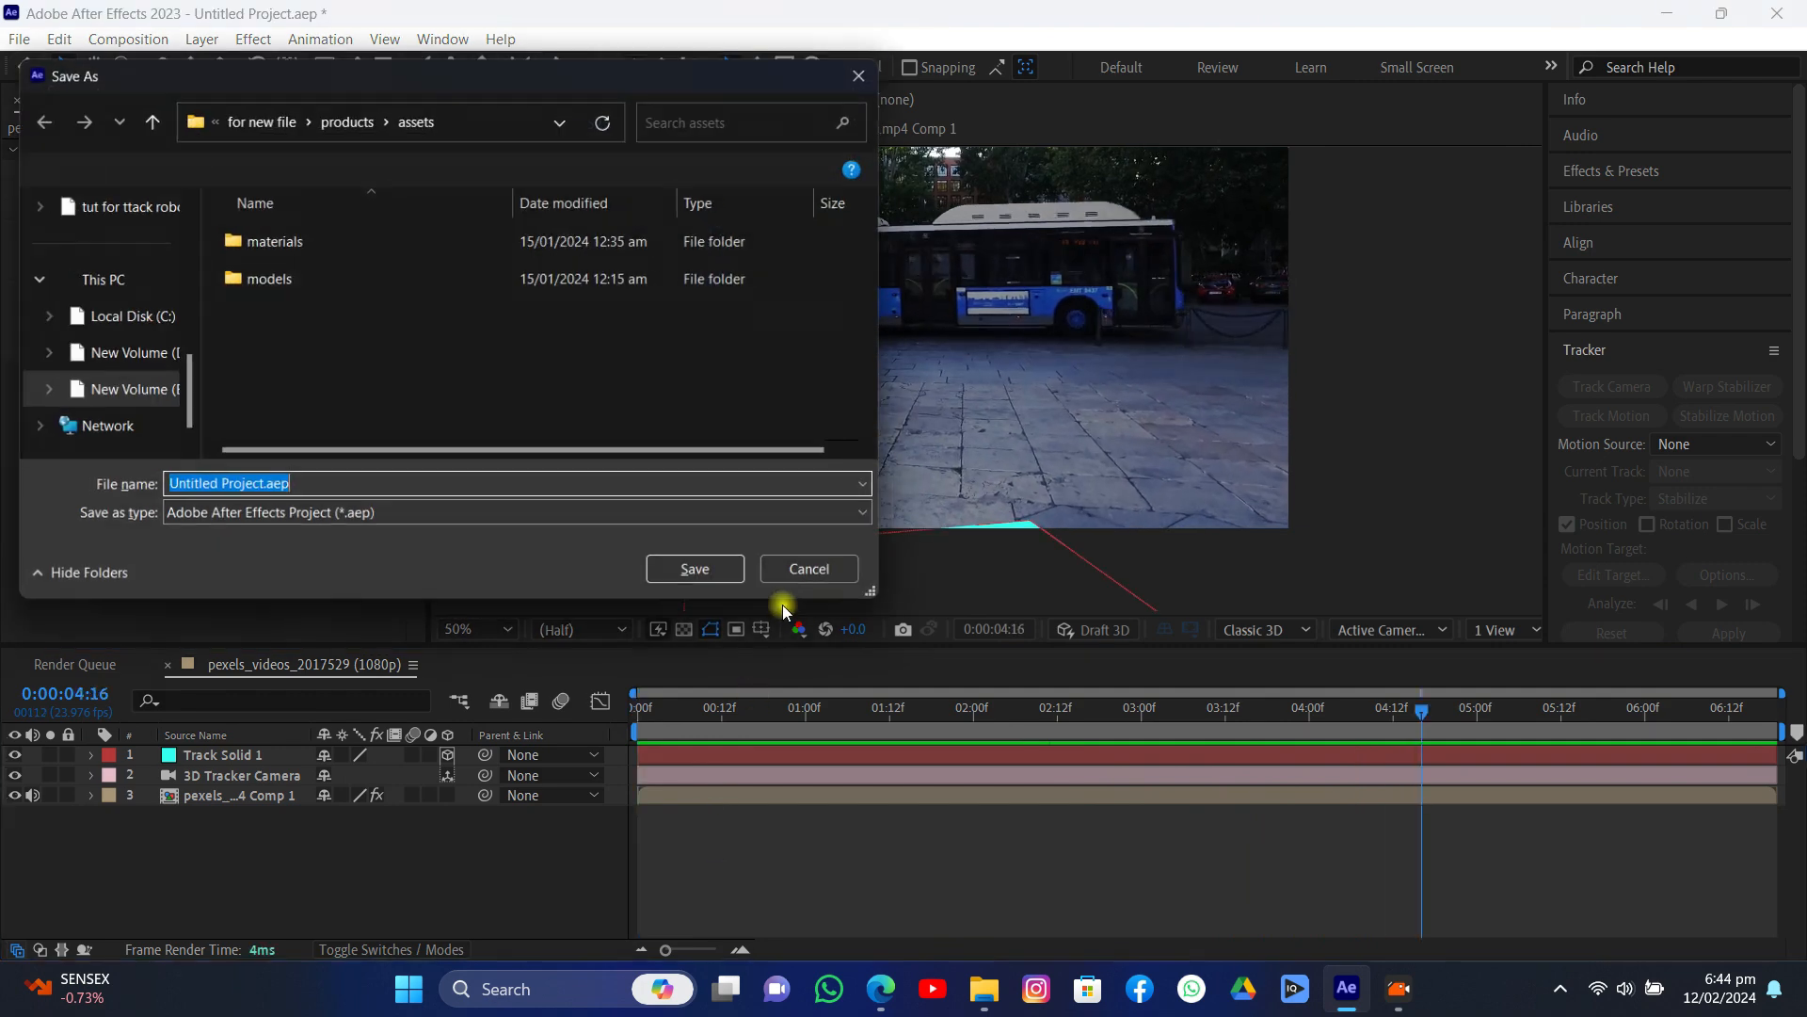
left_click(825, 579)
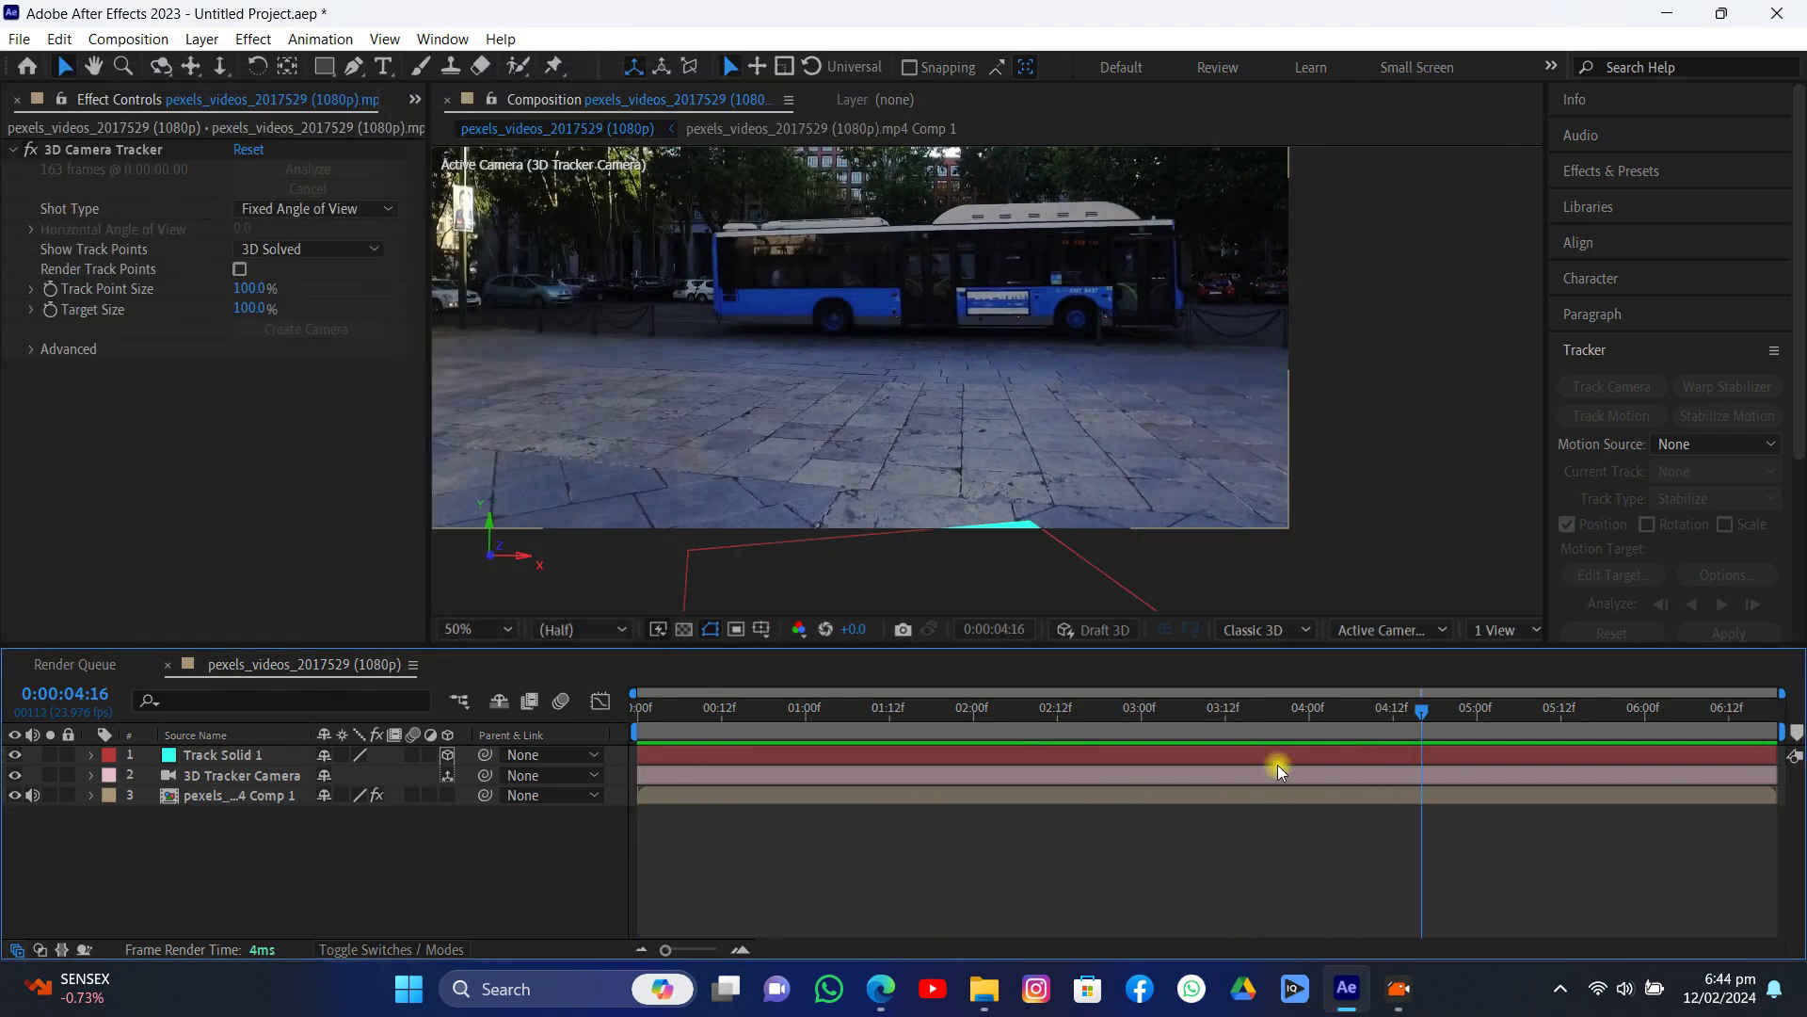
- Select all three layers and run the Export Composition Data to JSON (1).jsx script
left_click(1019, 791)
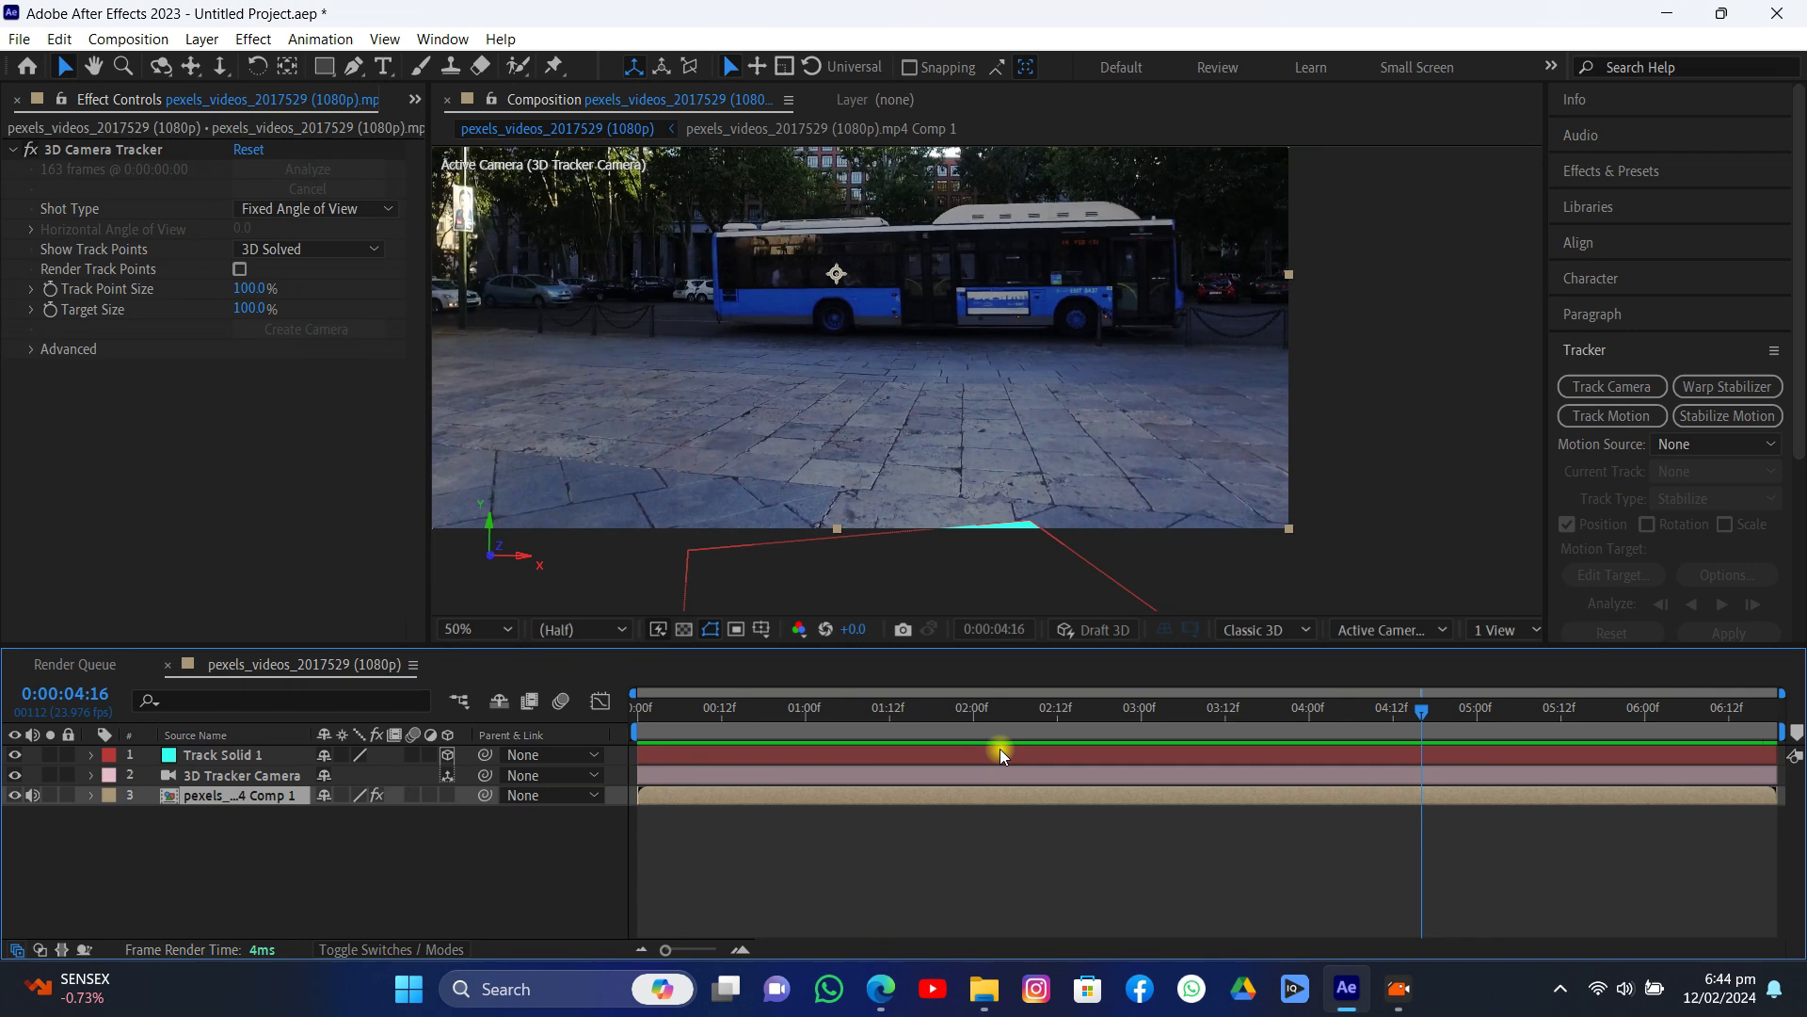
left_click(1000, 753)
left_click(19, 39)
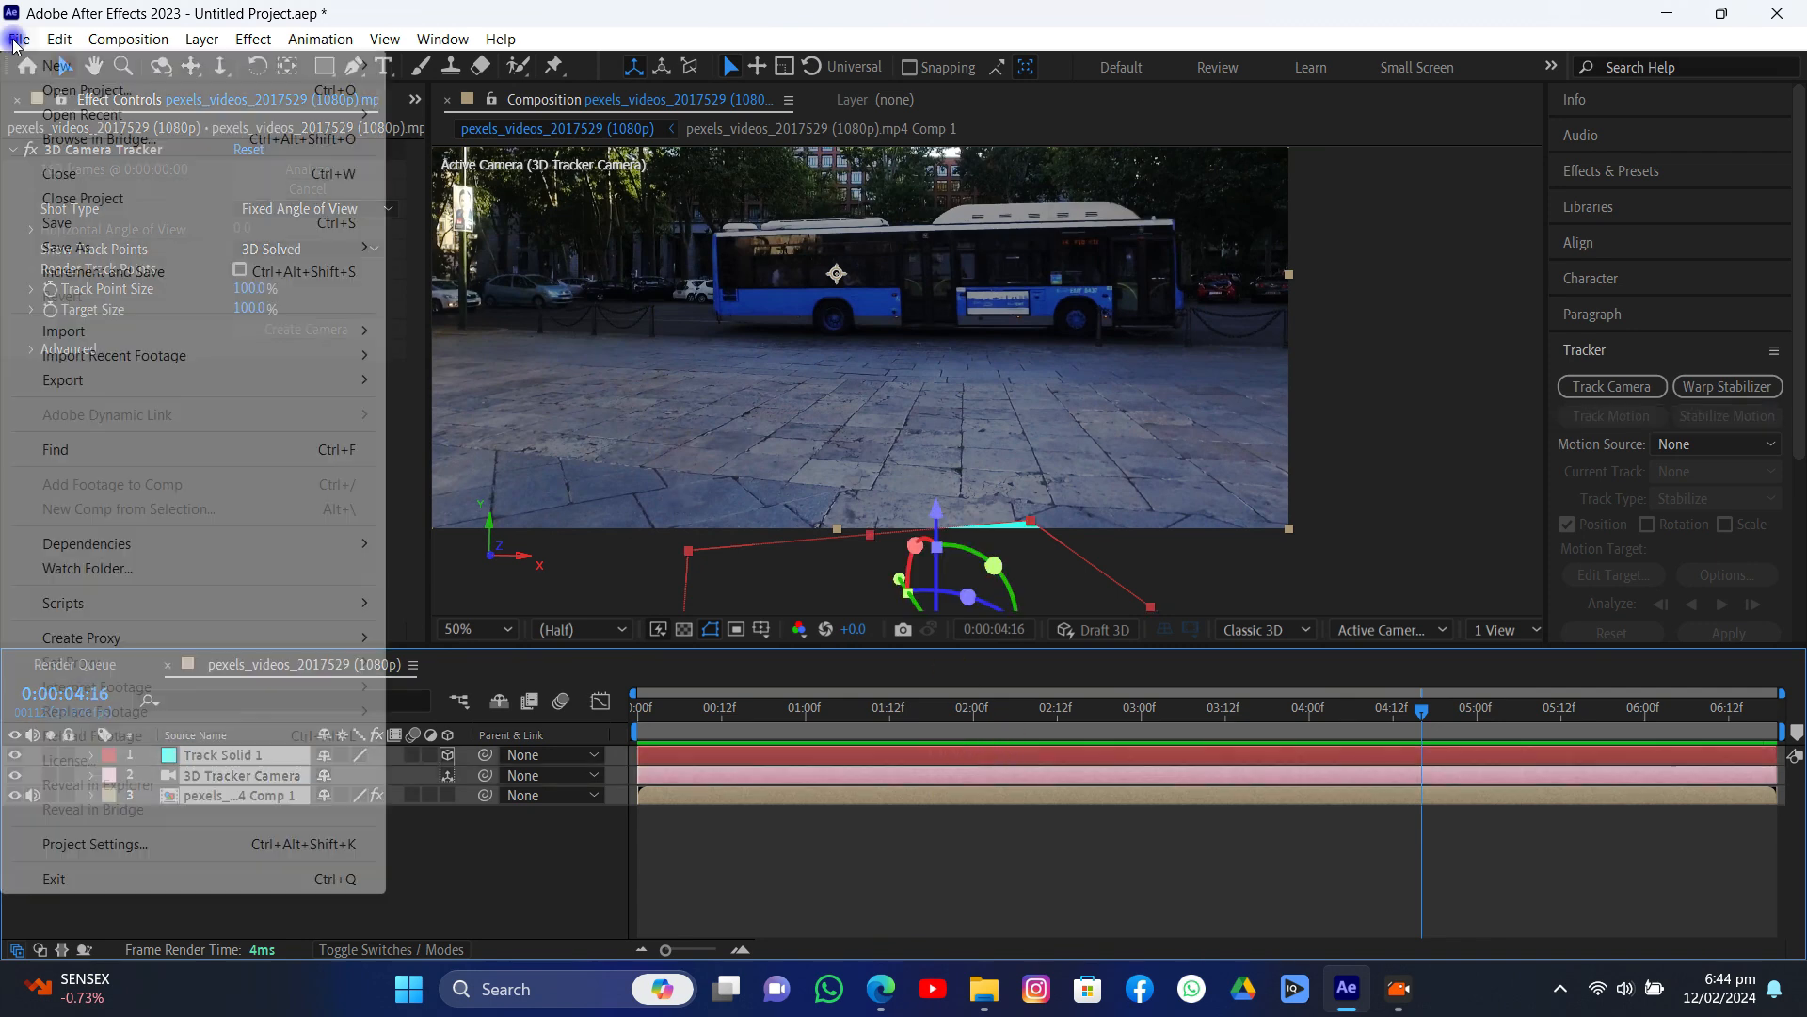
mouse_move(252, 612)
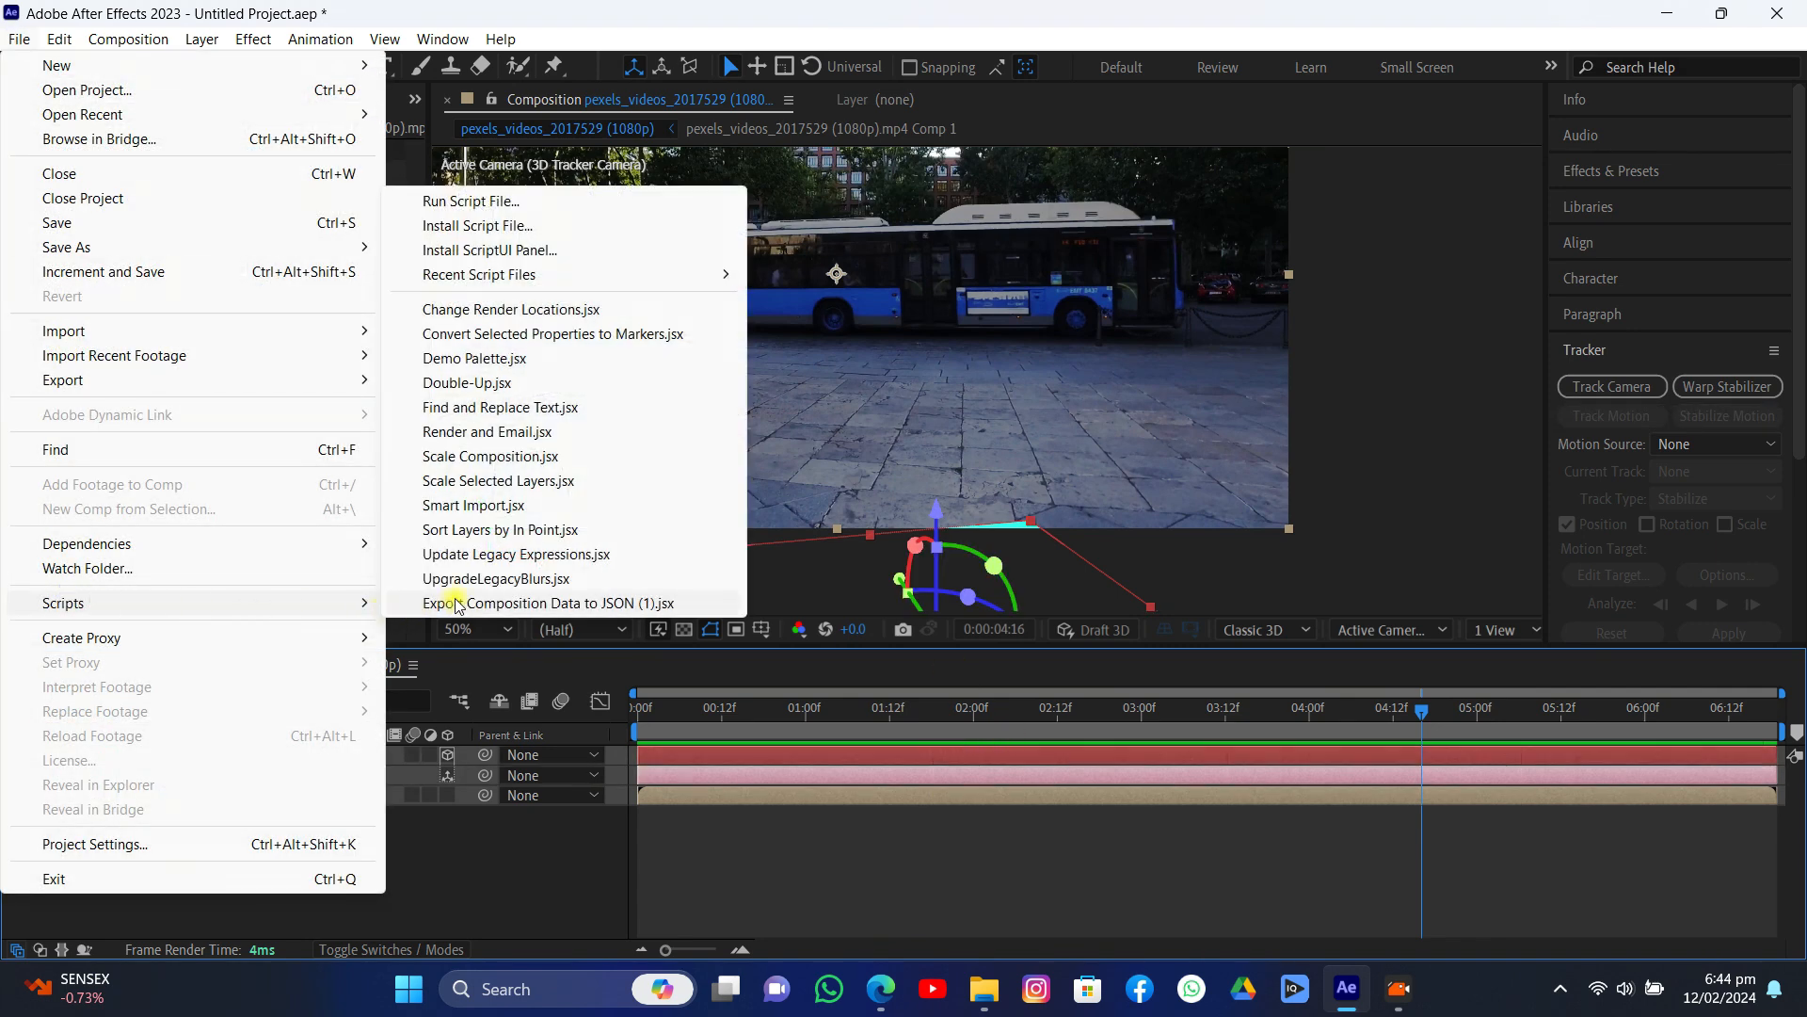
left_click(596, 602)
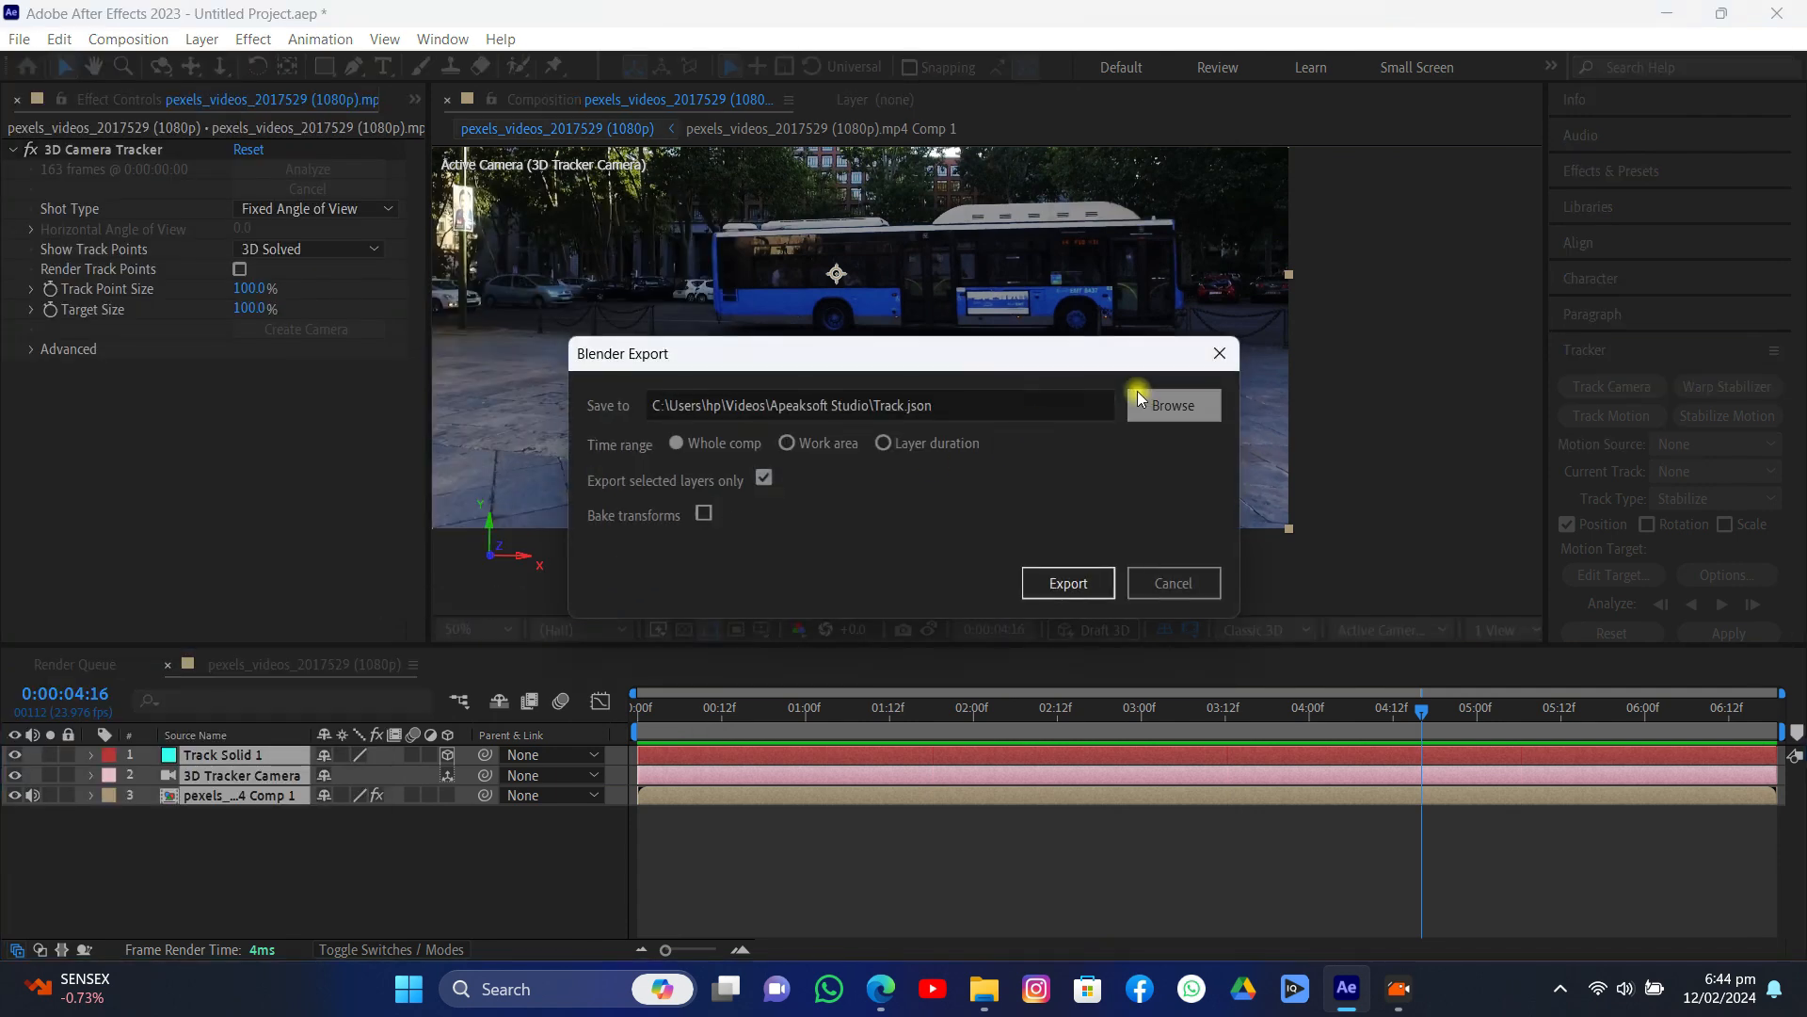
- Browse for the export location and open the folder Videos > Apeaksoft Studio > THUMB > tut for ttack robo
left_click(1173, 404)
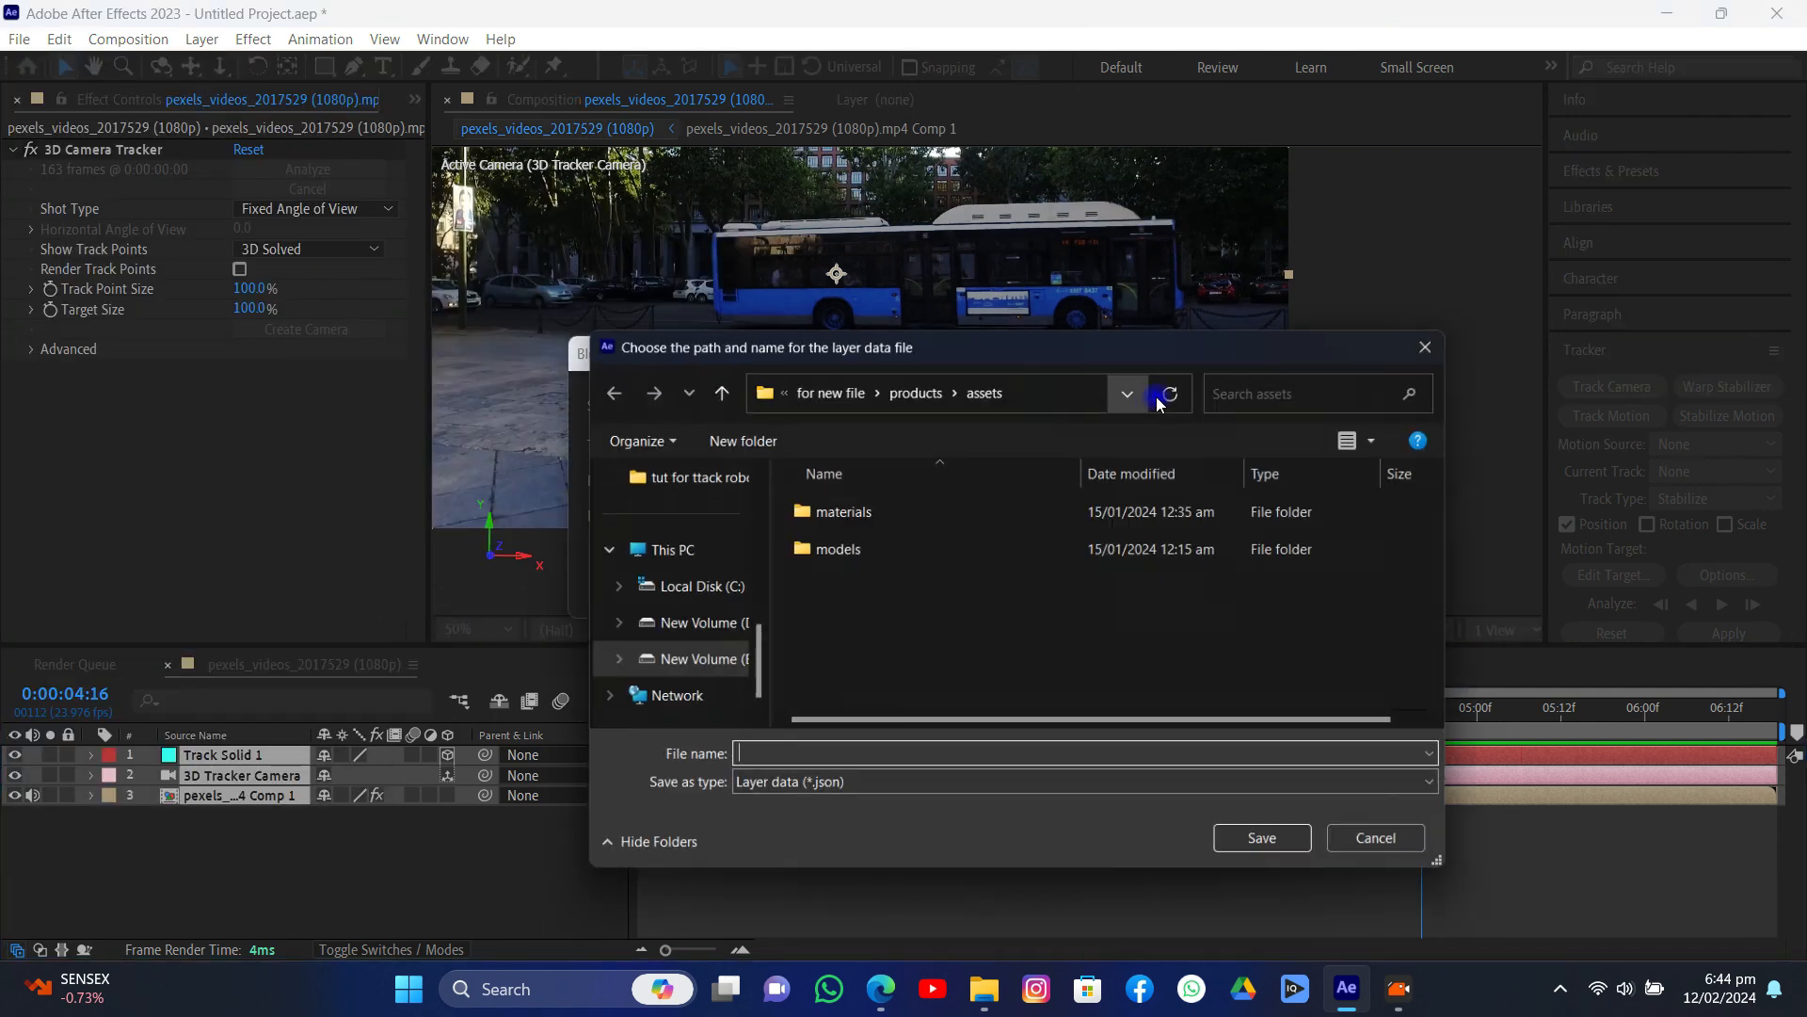
left_click(715, 387)
scroll(654, 546, "up", 5)
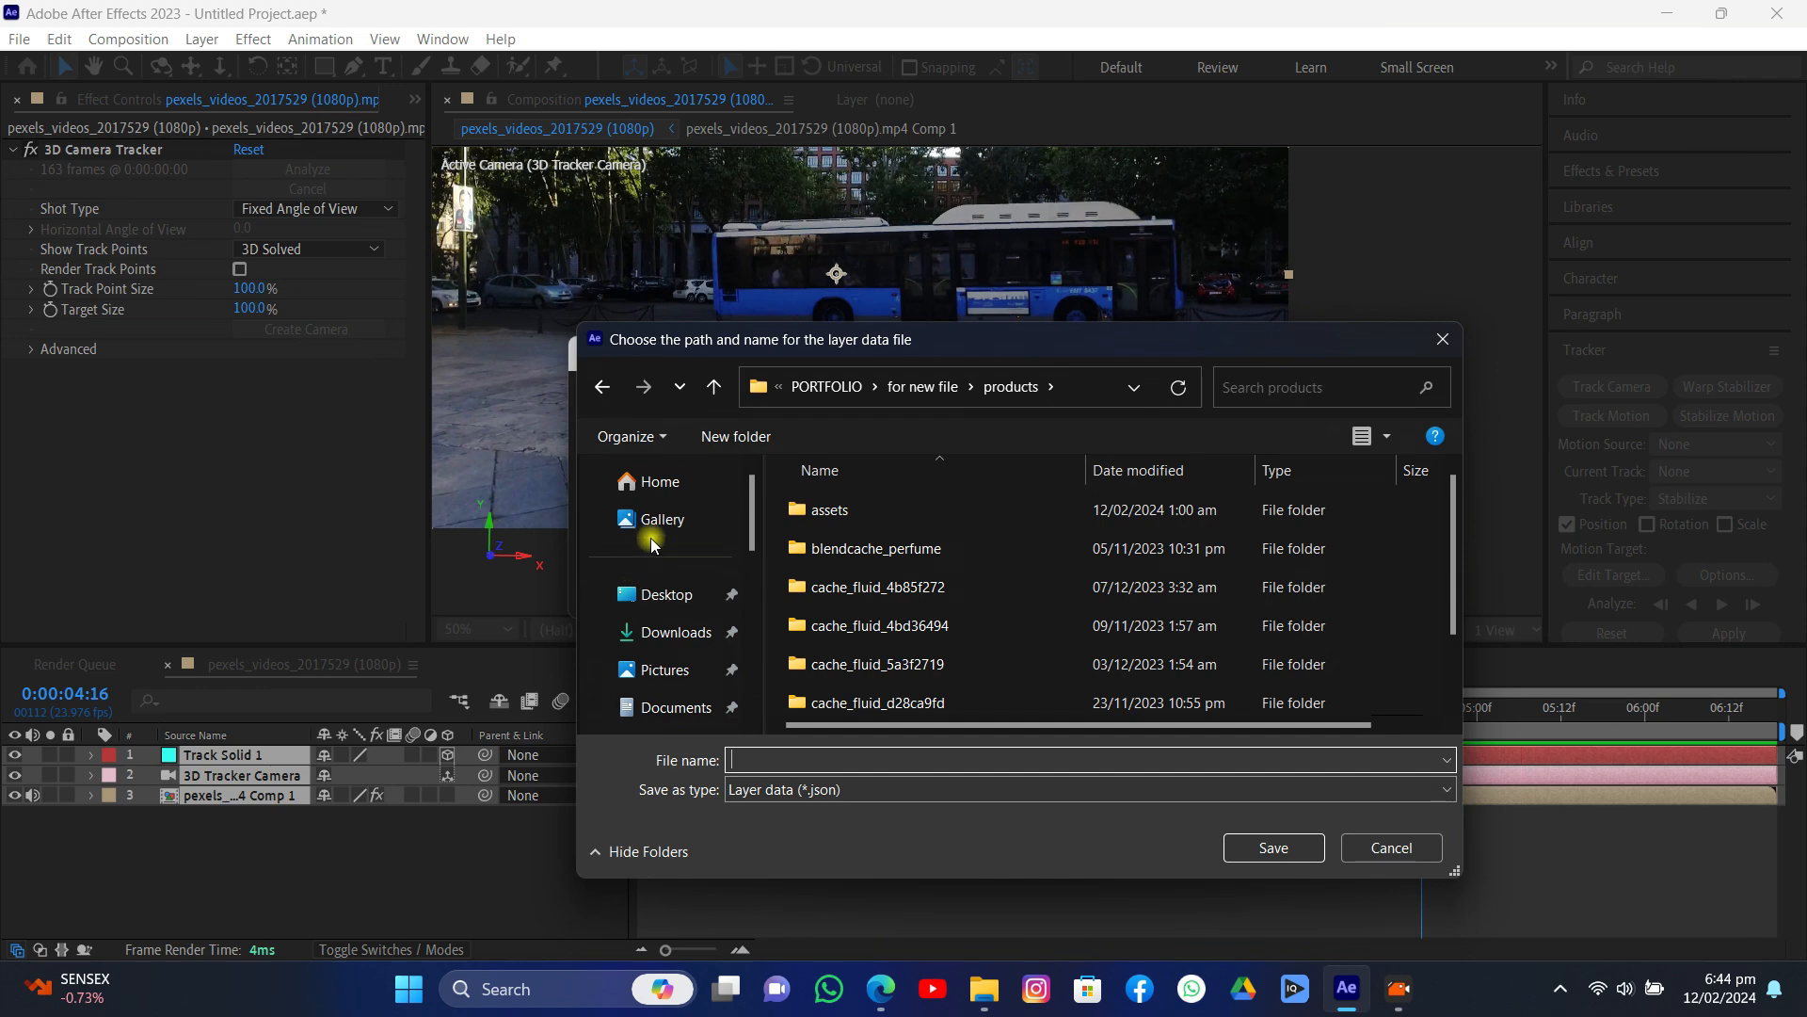
scroll(663, 659, "down", 3)
left_click(661, 626)
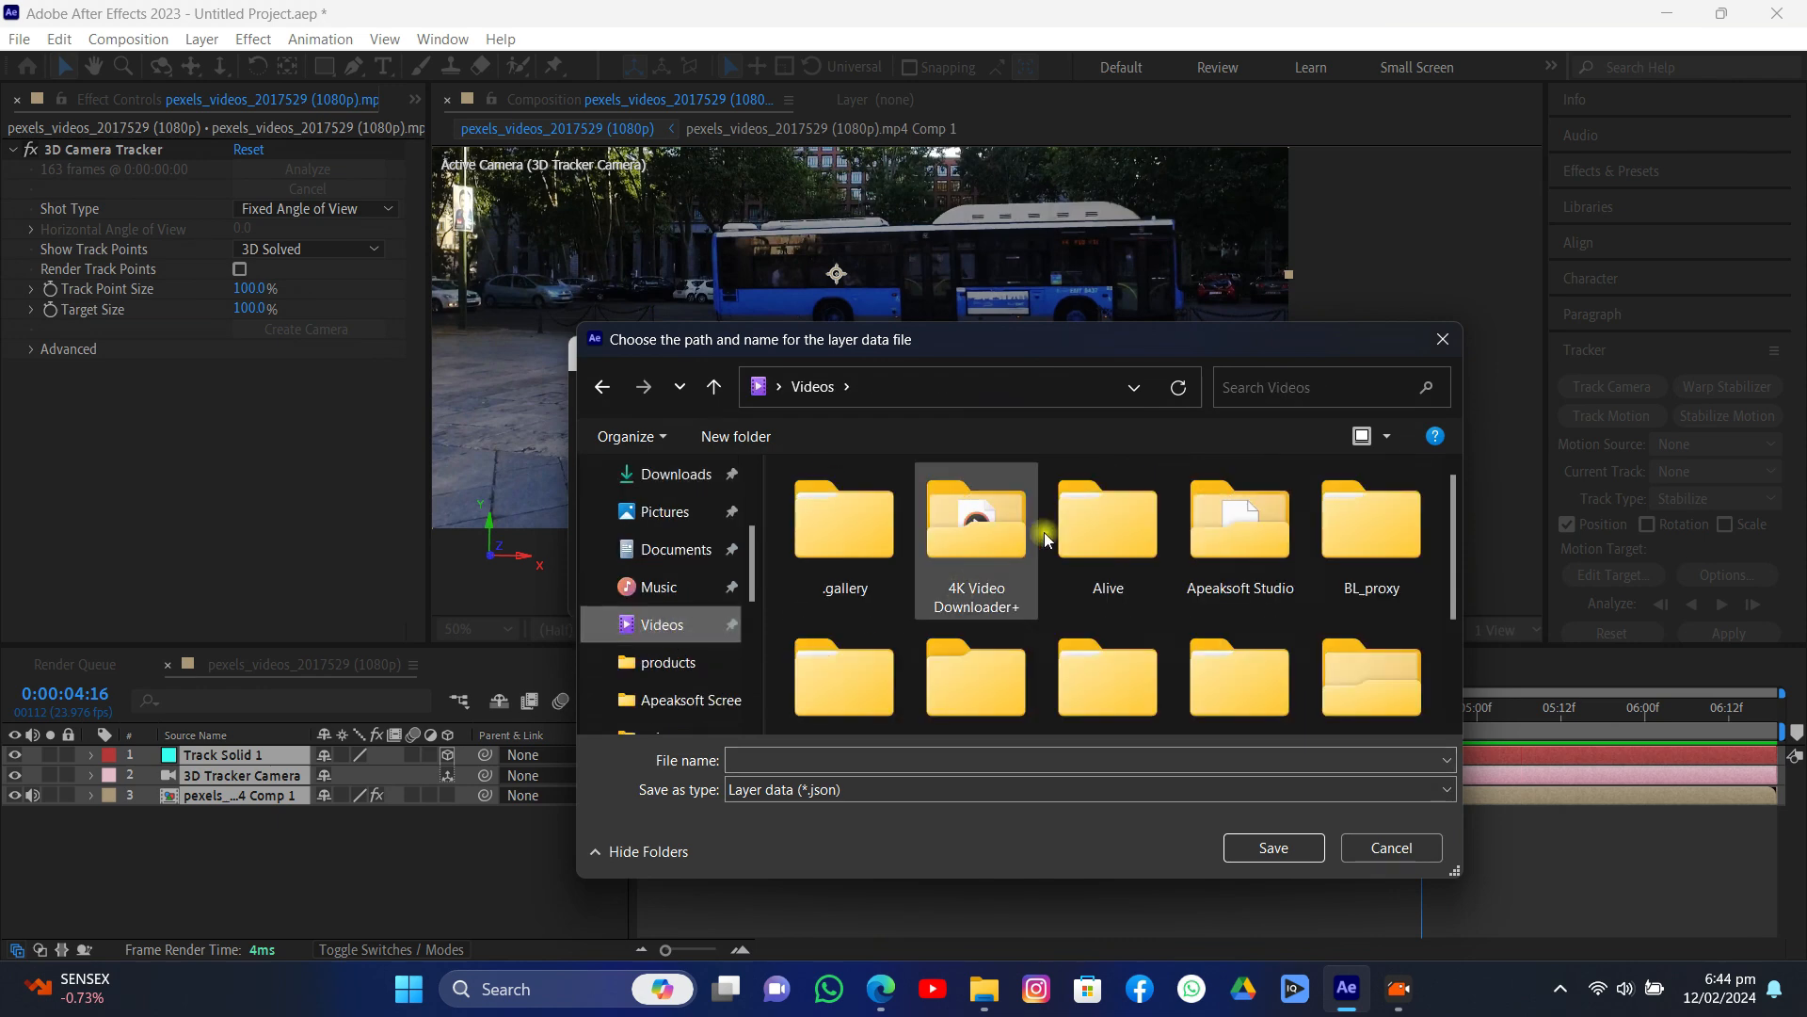
double_click(1224, 535)
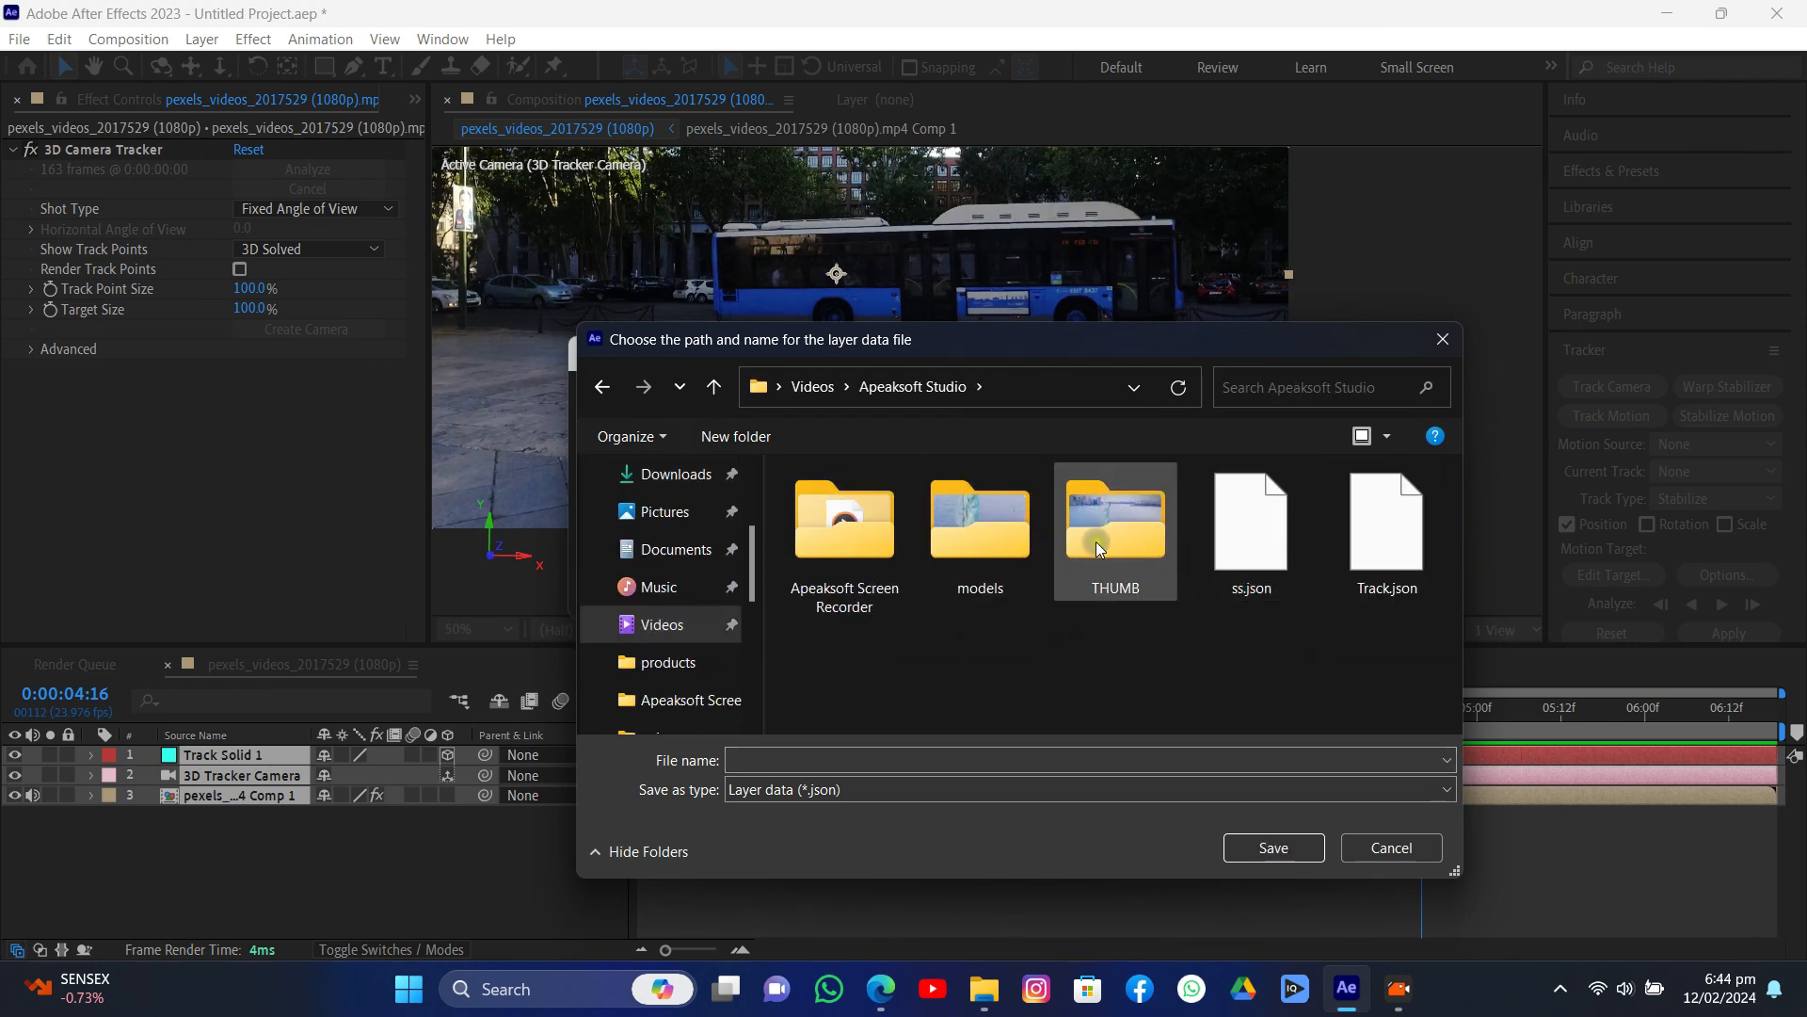
double_click(976, 533)
left_click(716, 388)
double_click(1120, 516)
double_click(983, 514)
- Name the layer data file track and export the selected layers over the whole composition
left_click(884, 752)
left_click_drag(1064, 342, 932, 220)
type("trac")
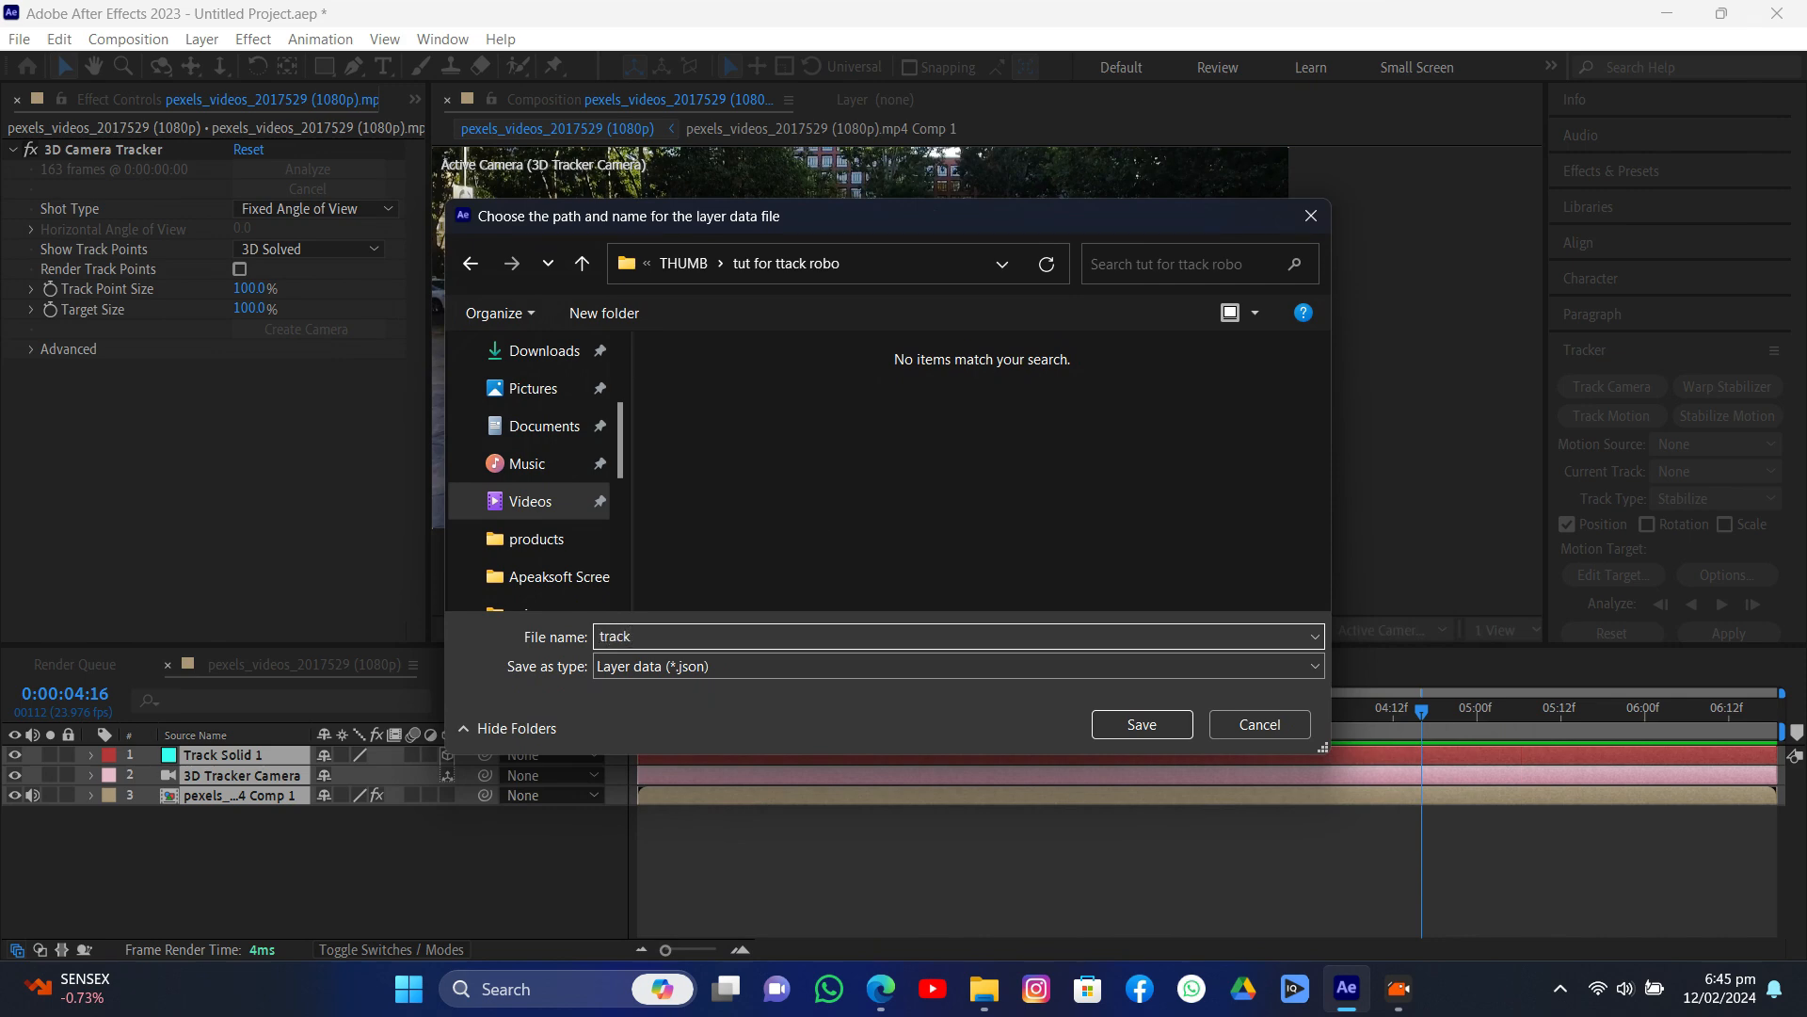
type("k")
left_click(1137, 723)
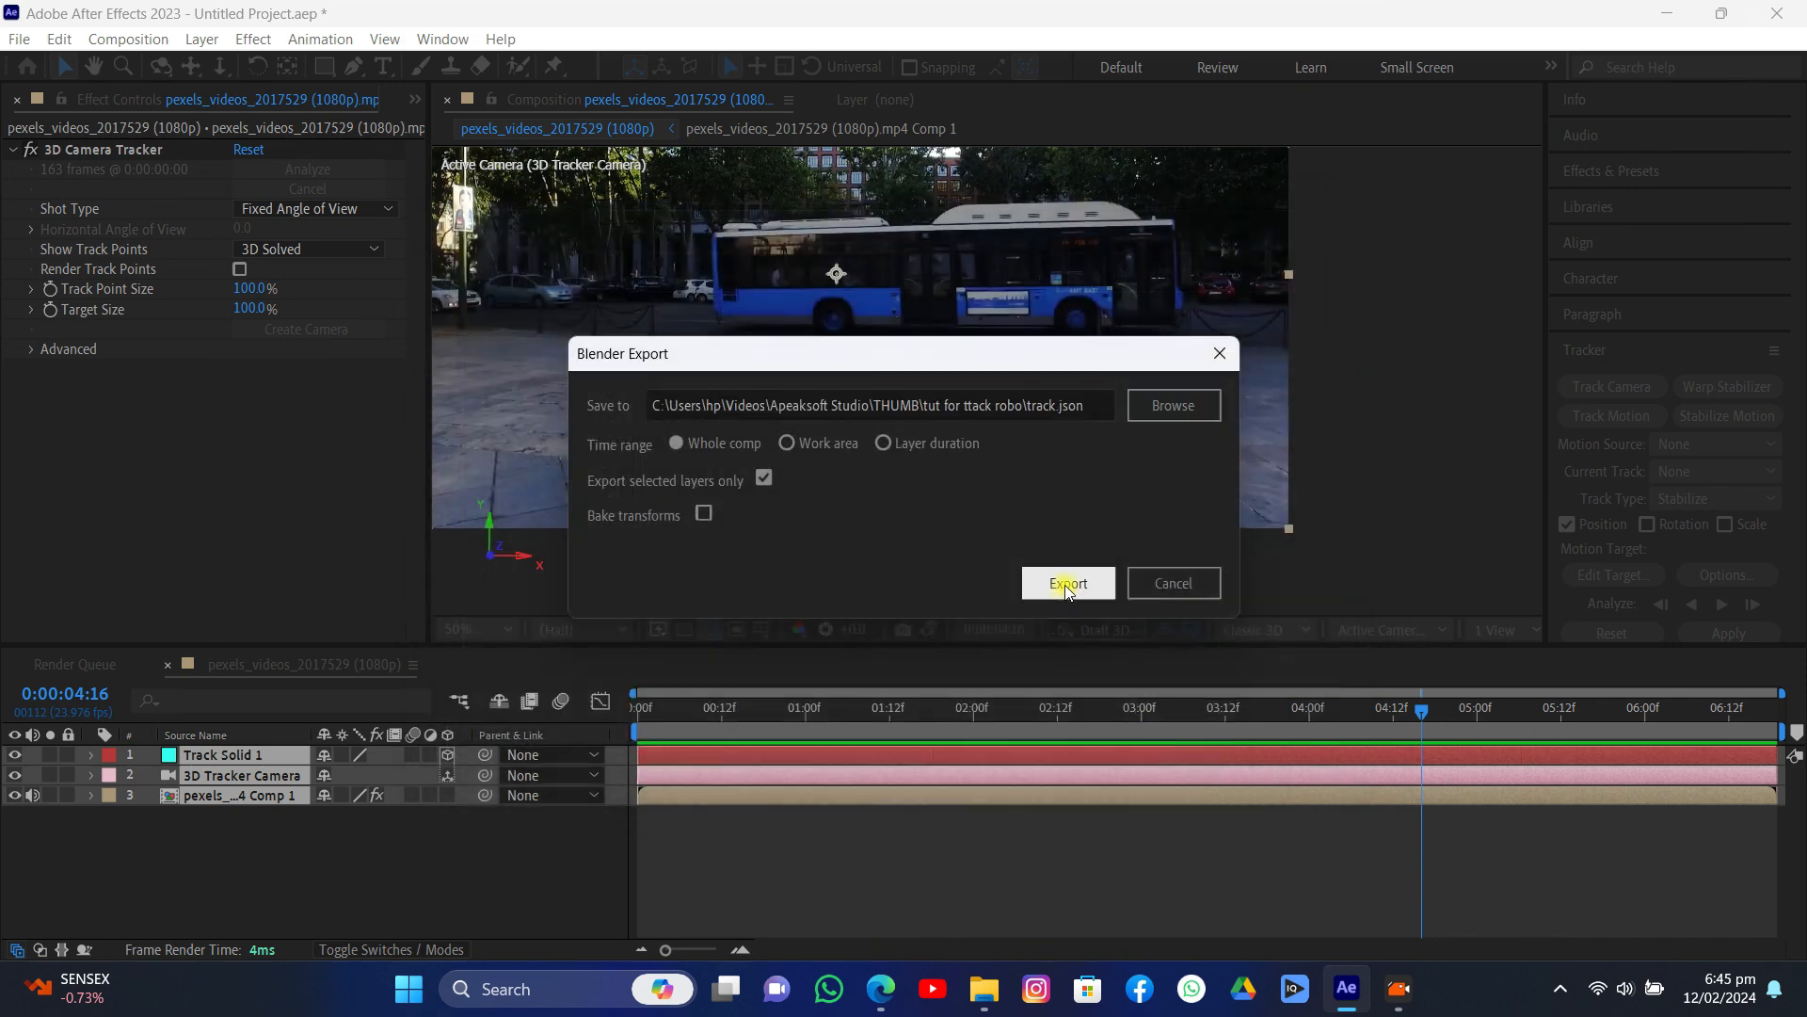
left_click(1065, 585)
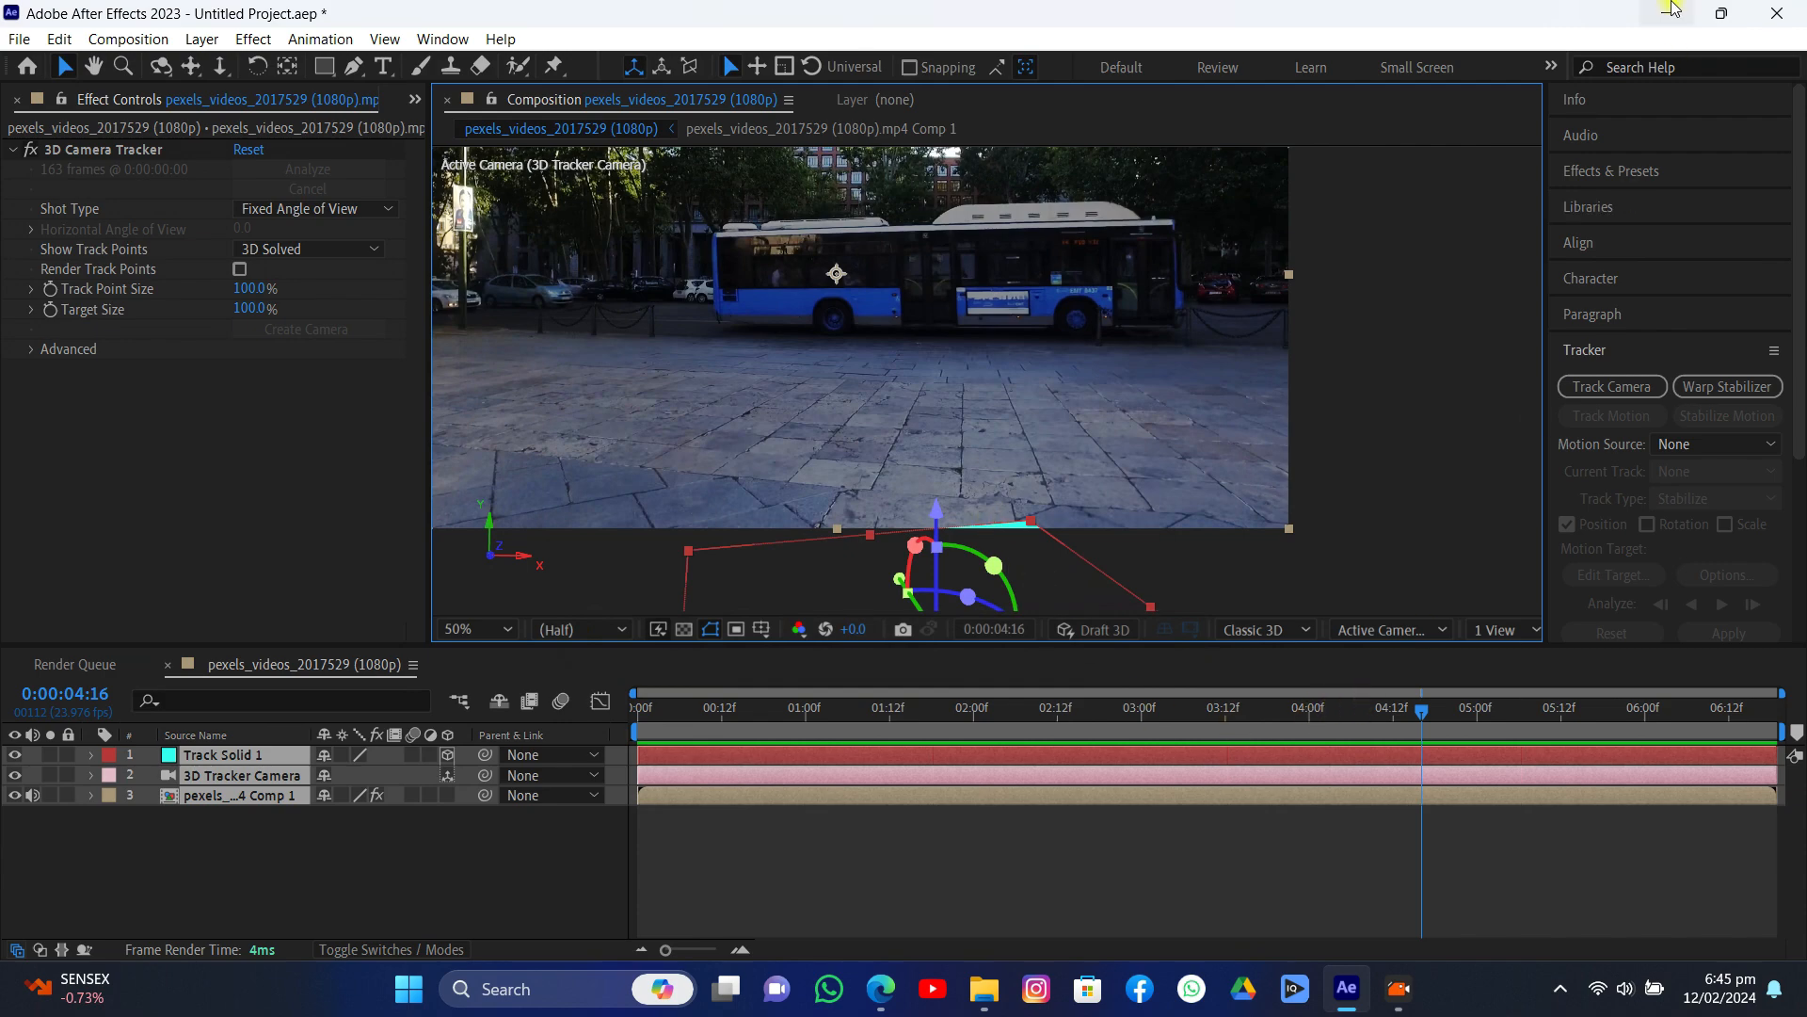
- Switch to Blender and delete all default objects from the scene
left_click(1672, 5)
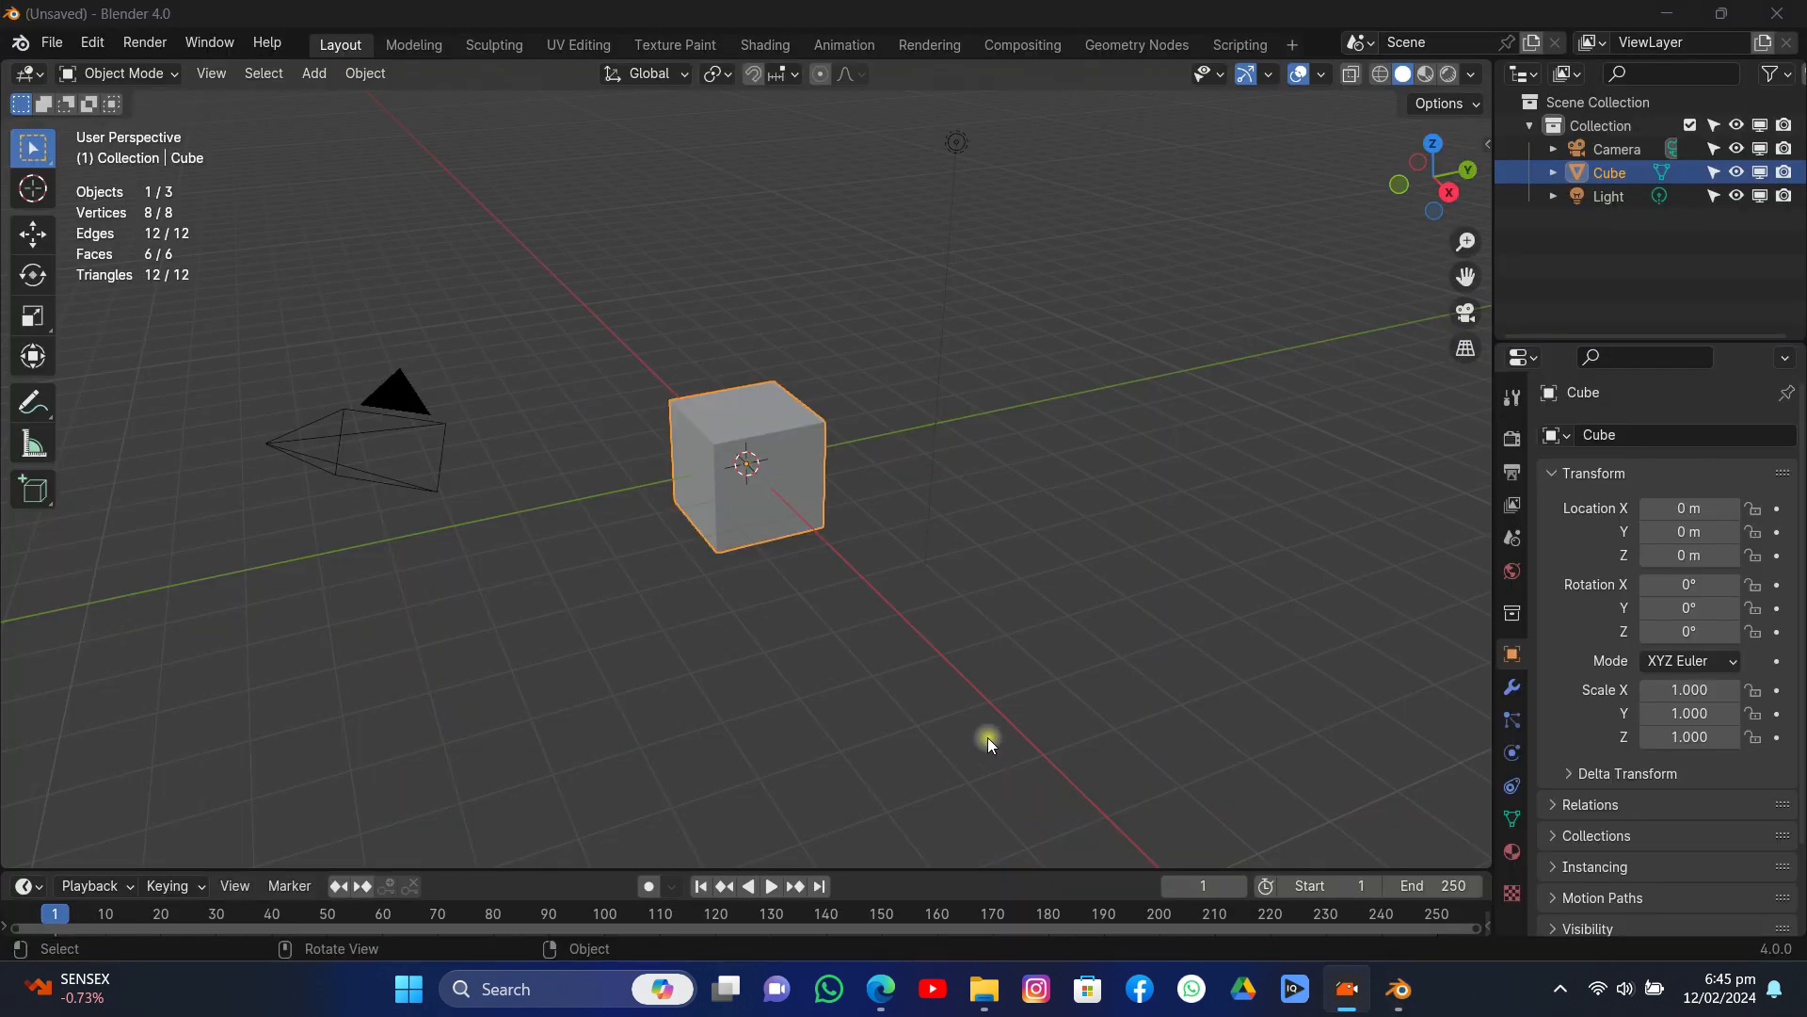
middle_click_drag(984, 736, 916, 626)
key("a")
key("x")
left_click(767, 512)
- Import the After Effects composition data from the track JSON file in Videos > Apeaksoft Studio > THUMB > tut for ttack robo
left_click(49, 42)
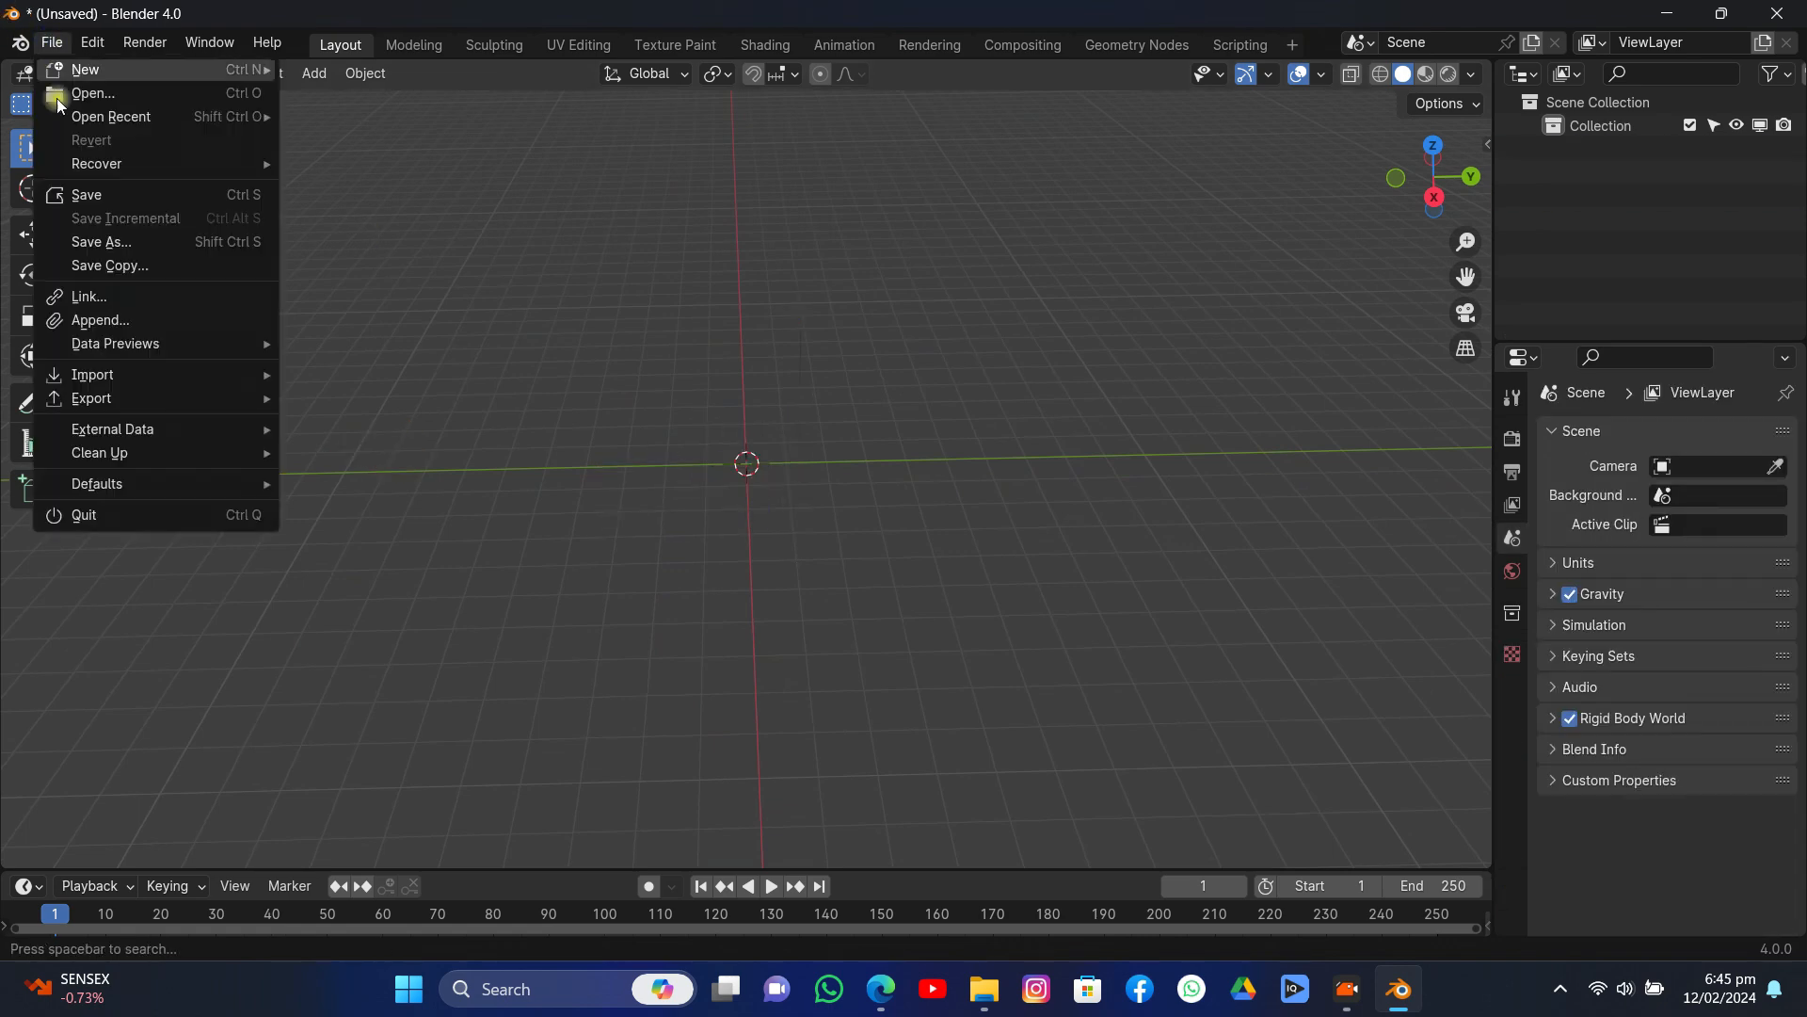
mouse_move(92, 374)
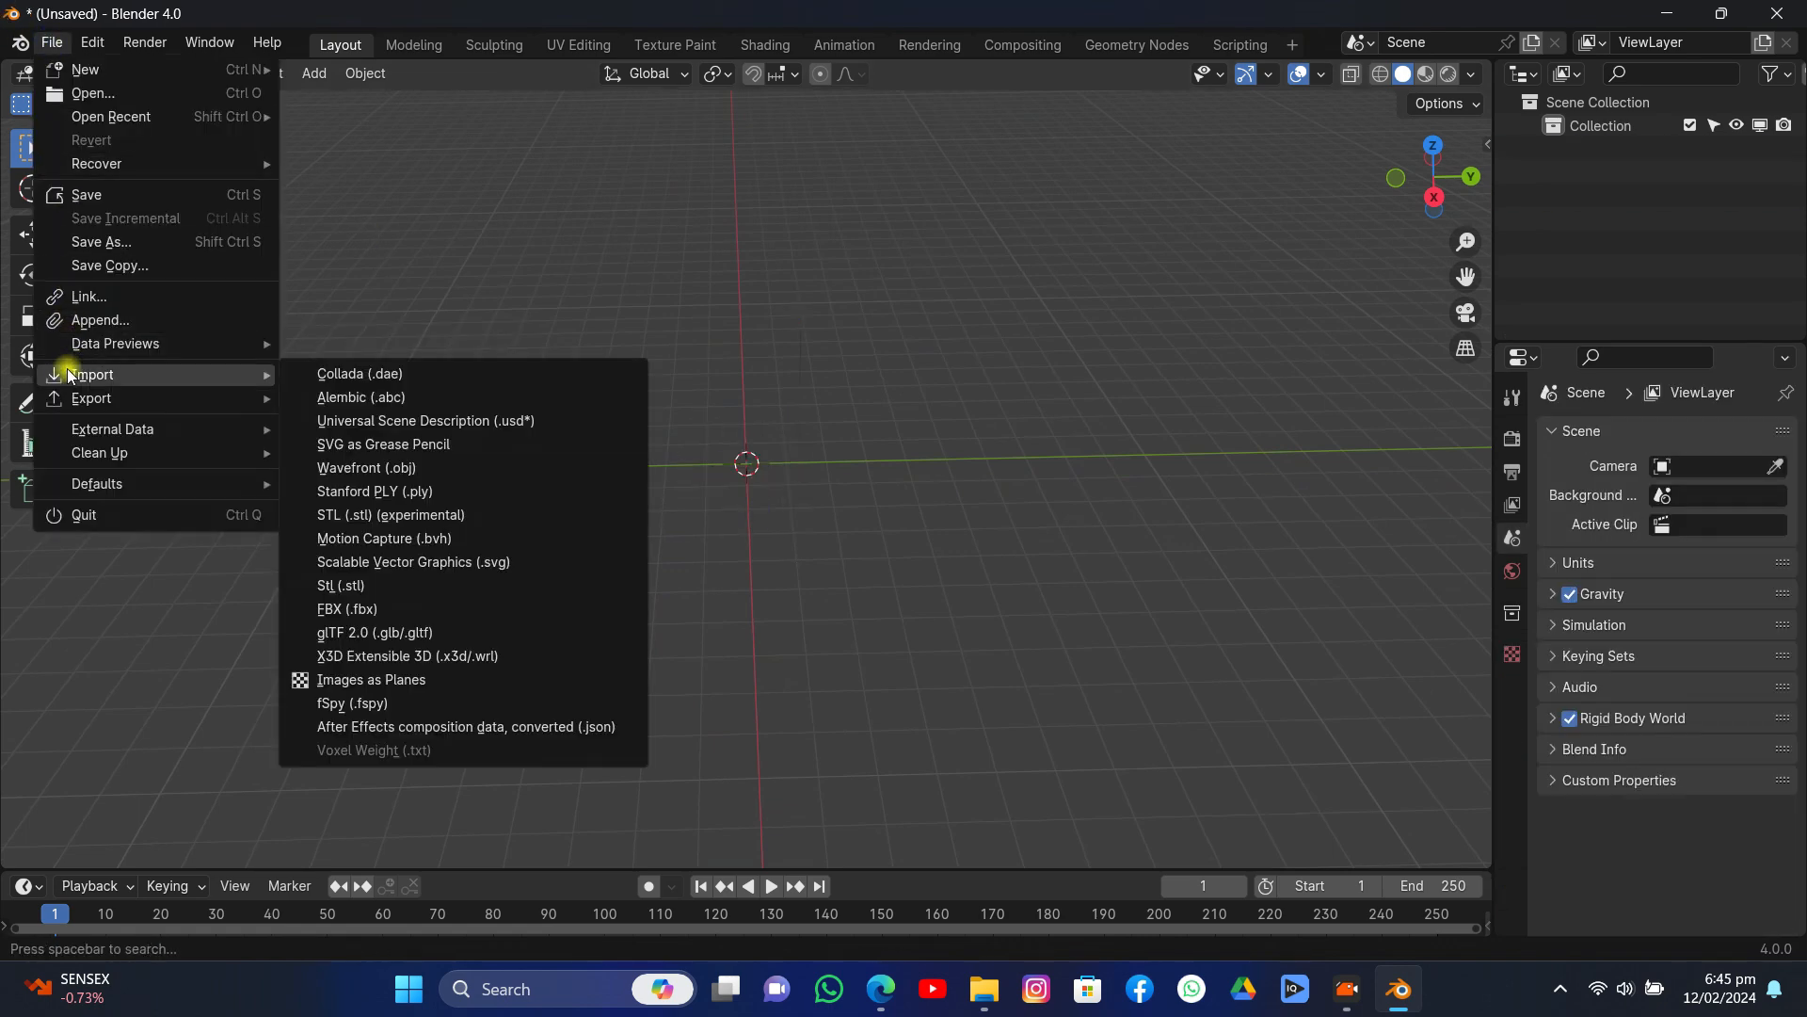
left_click(411, 726)
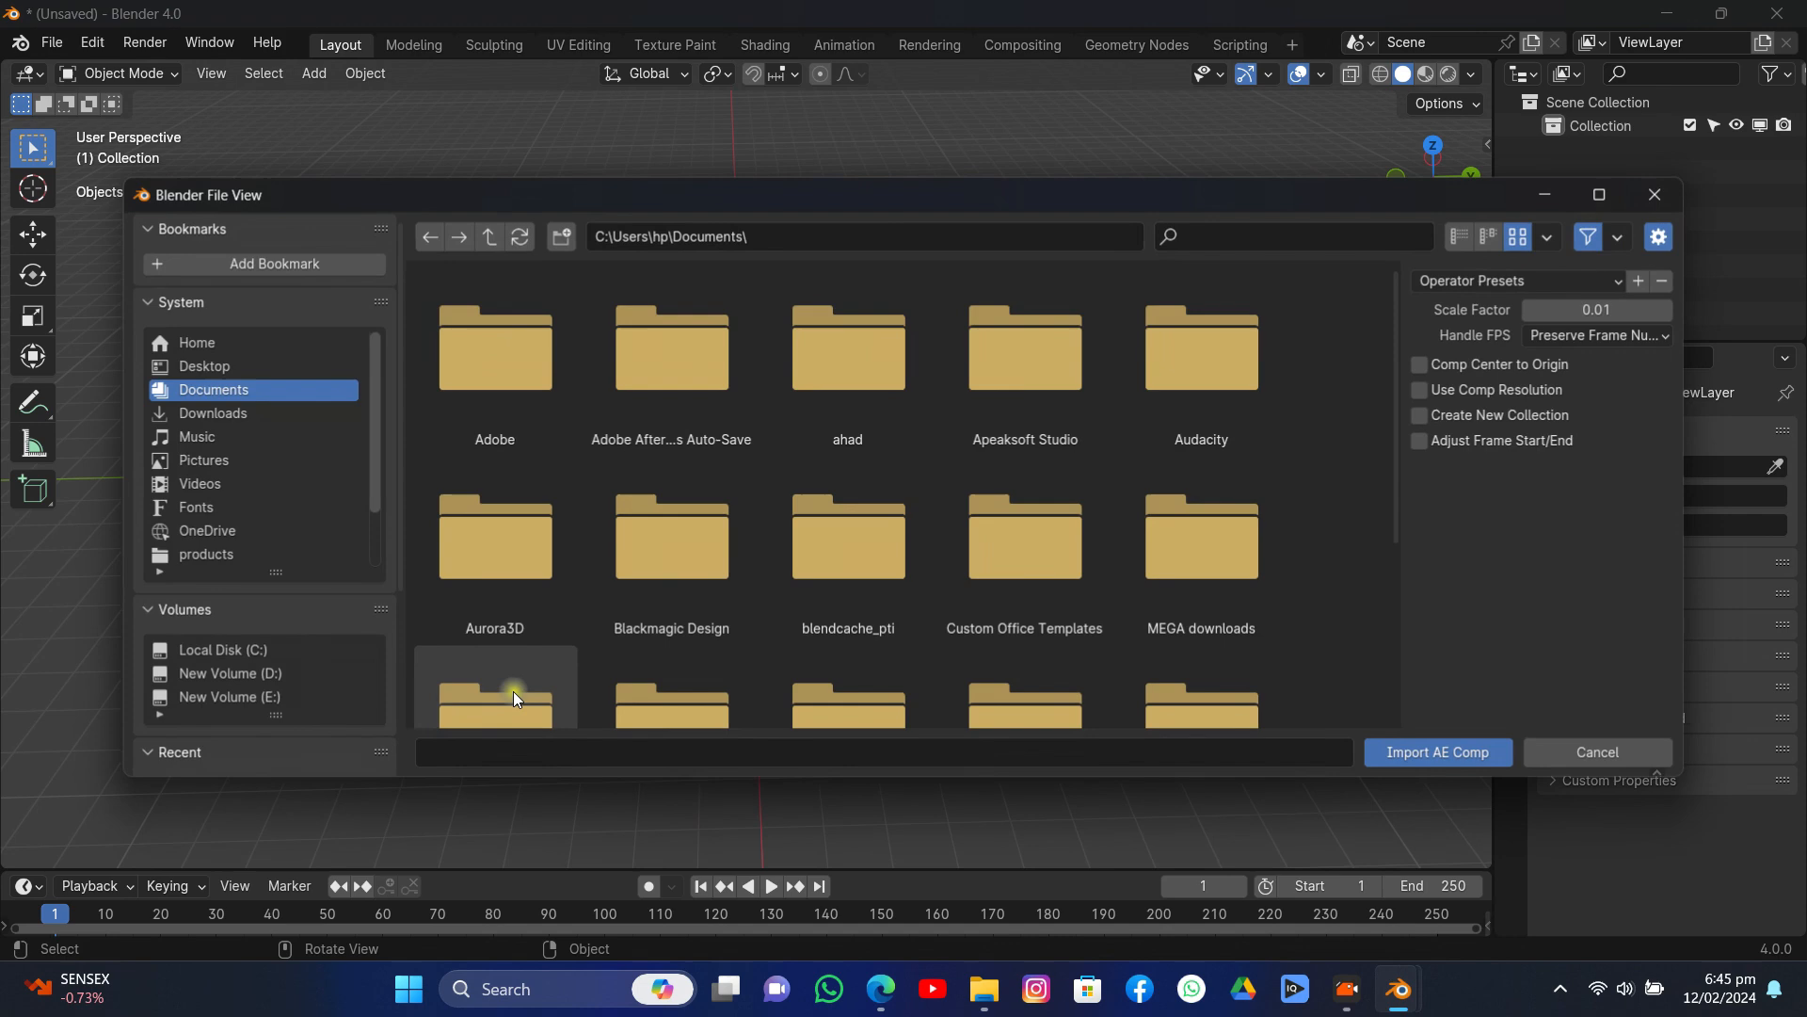
left_click(228, 478)
double_click(1013, 373)
left_click(787, 373)
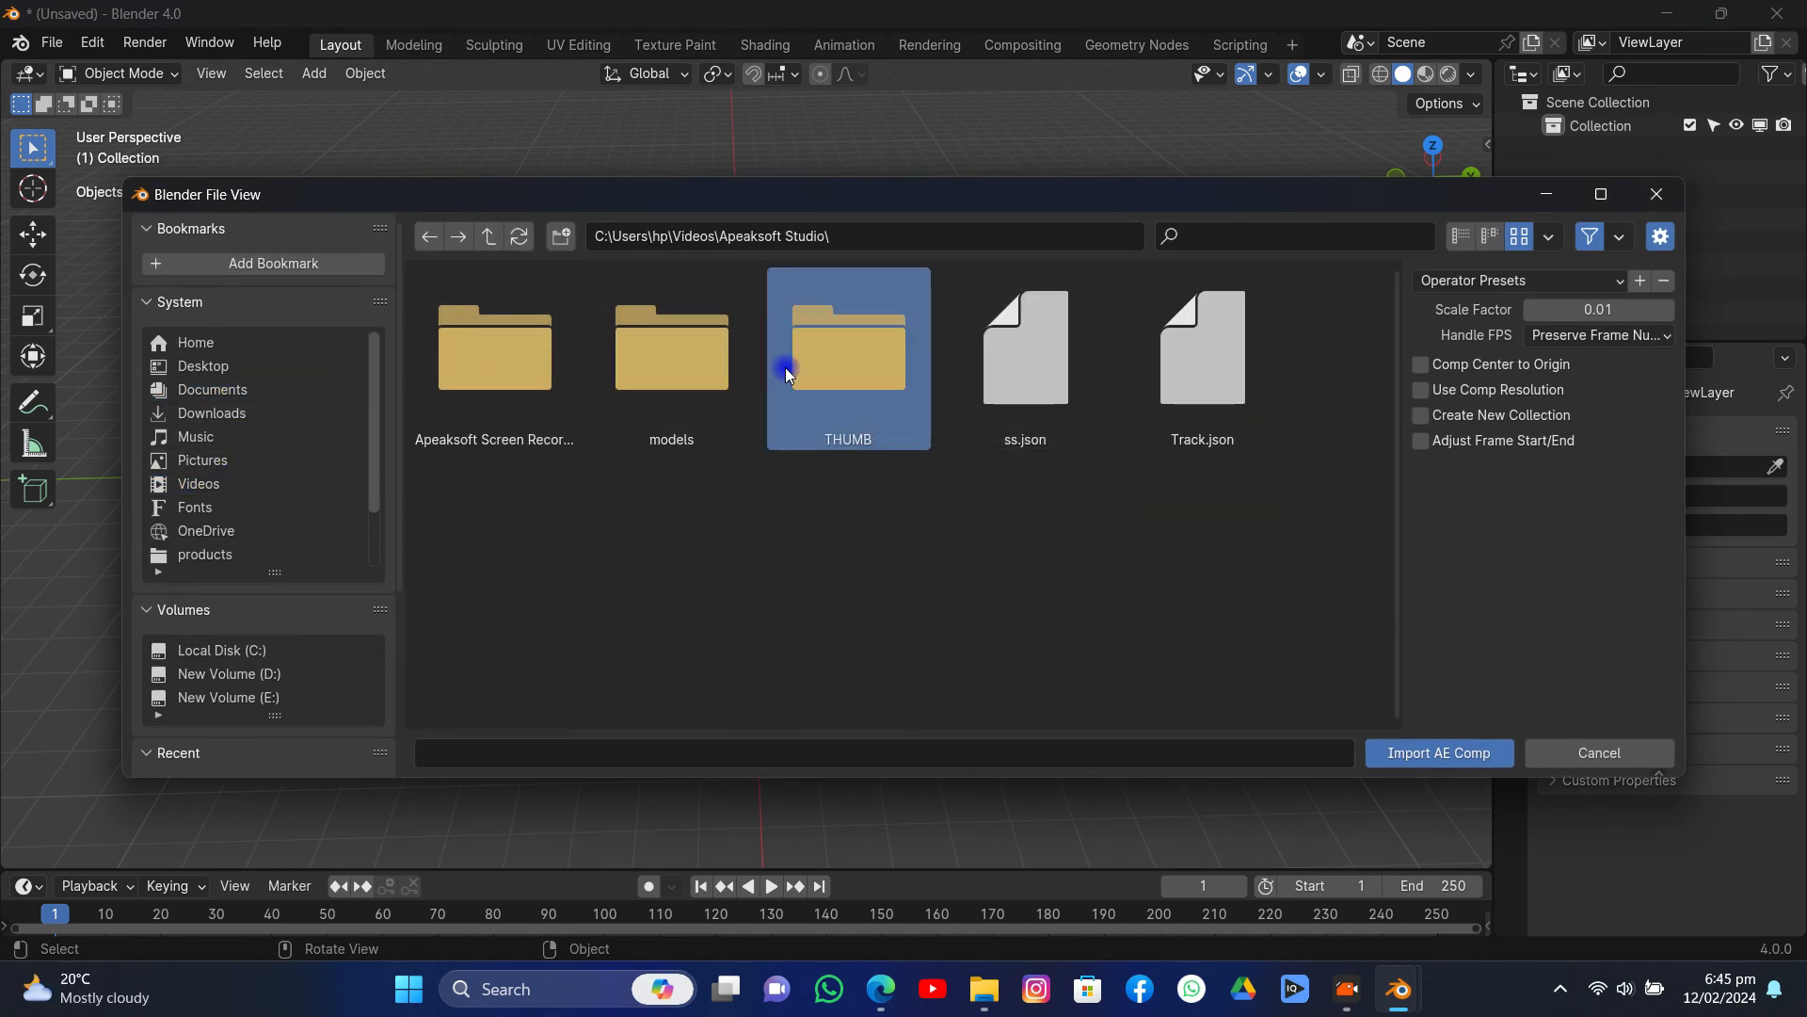
double_click(787, 373)
double_click(694, 367)
double_click(540, 363)
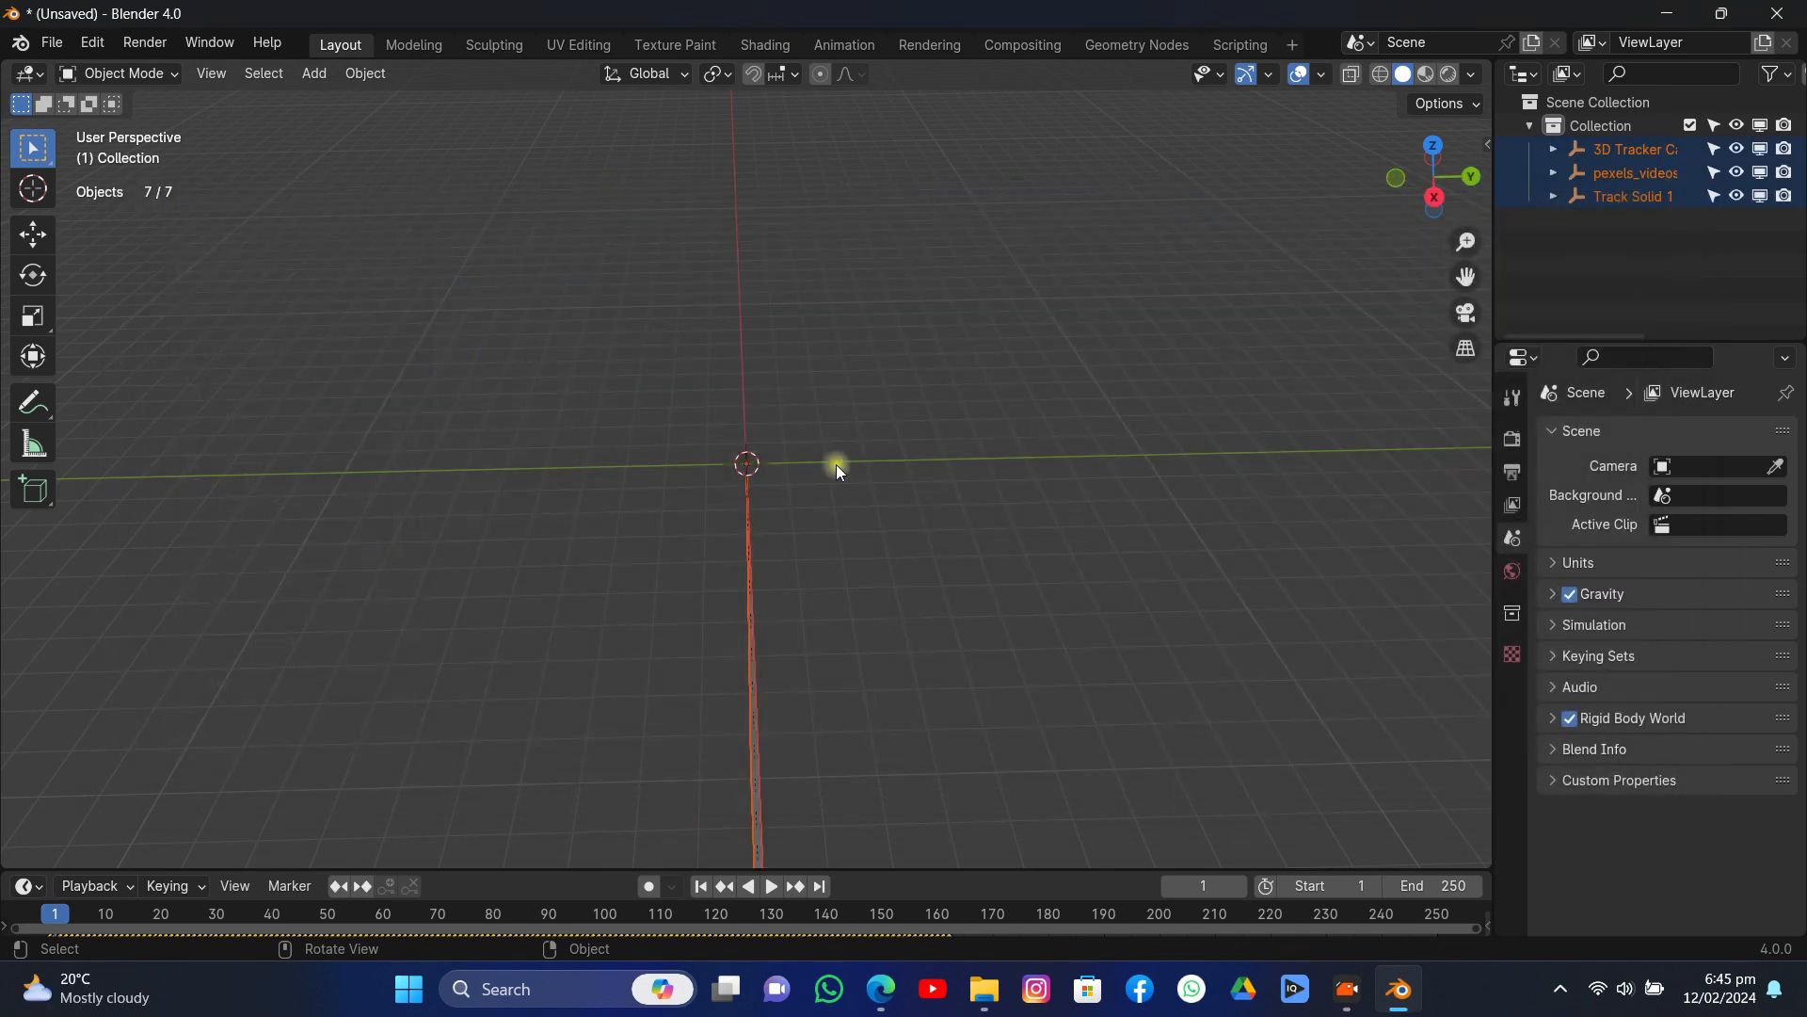
- Delete the upright footage plane that was imported with the composition, keeping the flat track solid and the camera
scroll(964, 438, "down", 3)
left_click_drag(1388, 198, 686, 556)
left_click(834, 582)
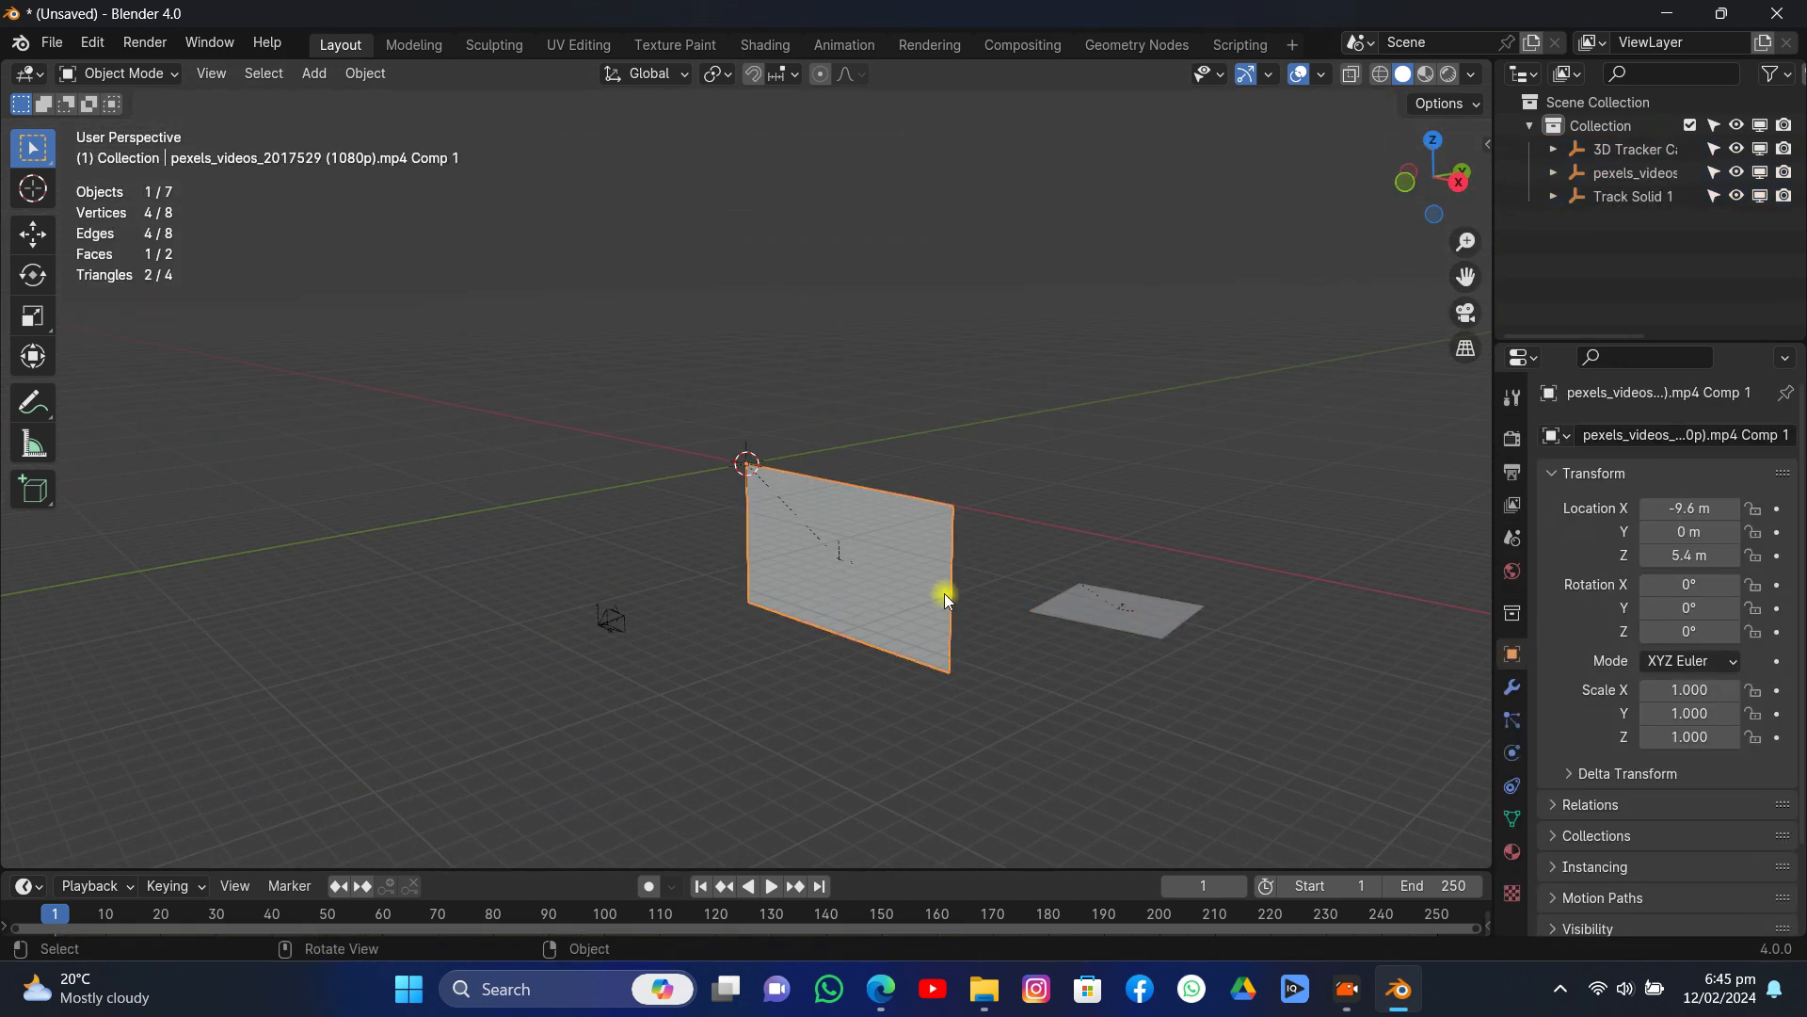
key("x")
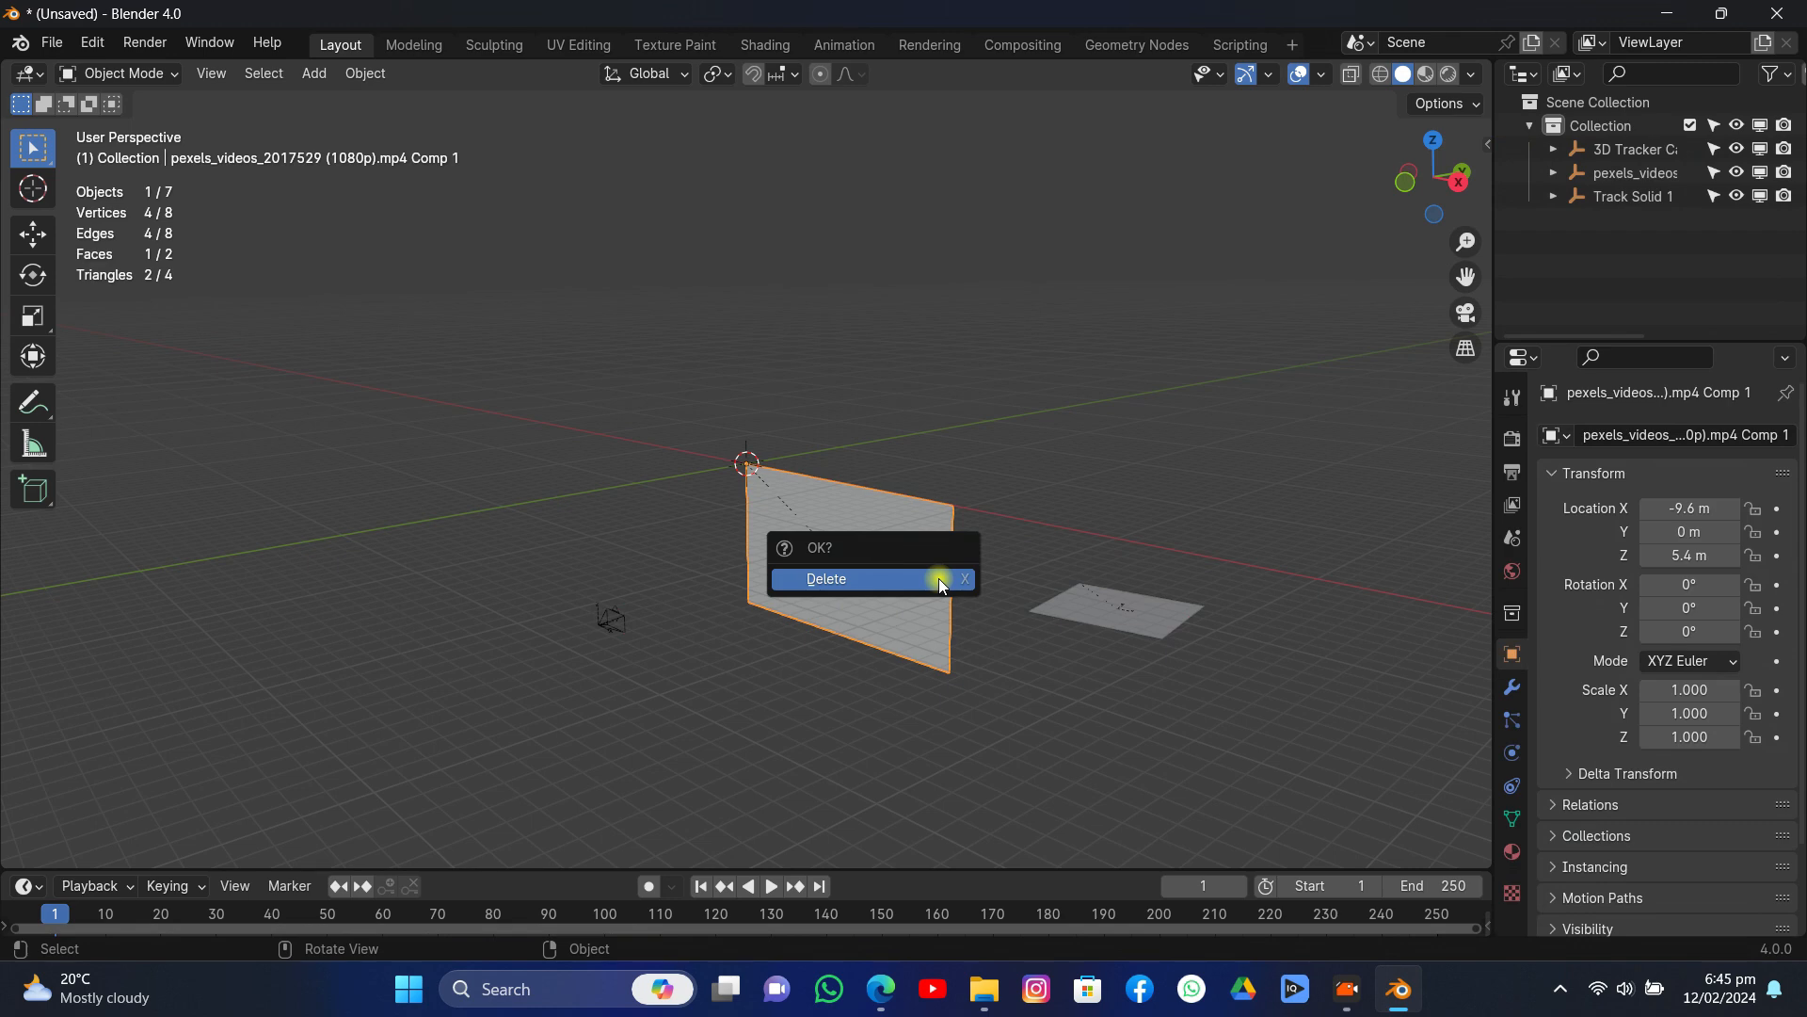
left_click(939, 578)
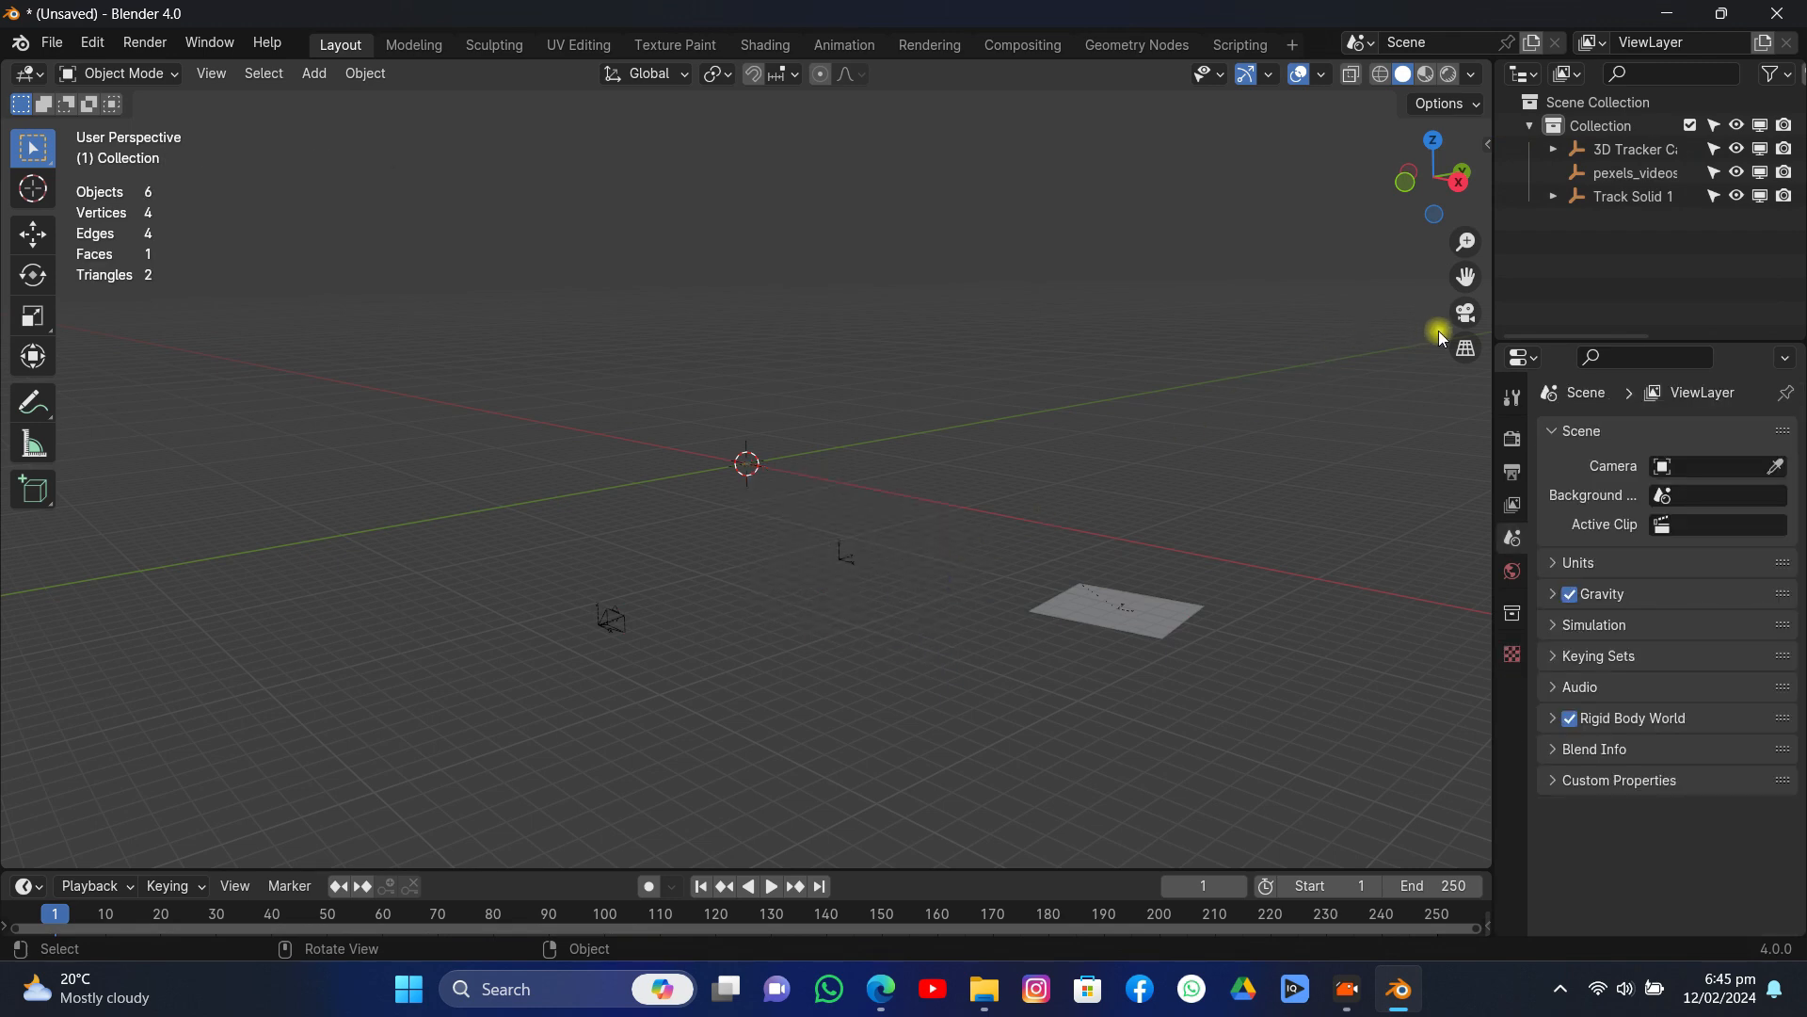
- Look through the tracker camera and enlarge the timeline to check the camera animation, ending at frame 0
left_click(1466, 313)
left_click_drag(571, 872, 319, 713)
key("space")
left_click_drag(455, 768, 40, 792)
key("space")
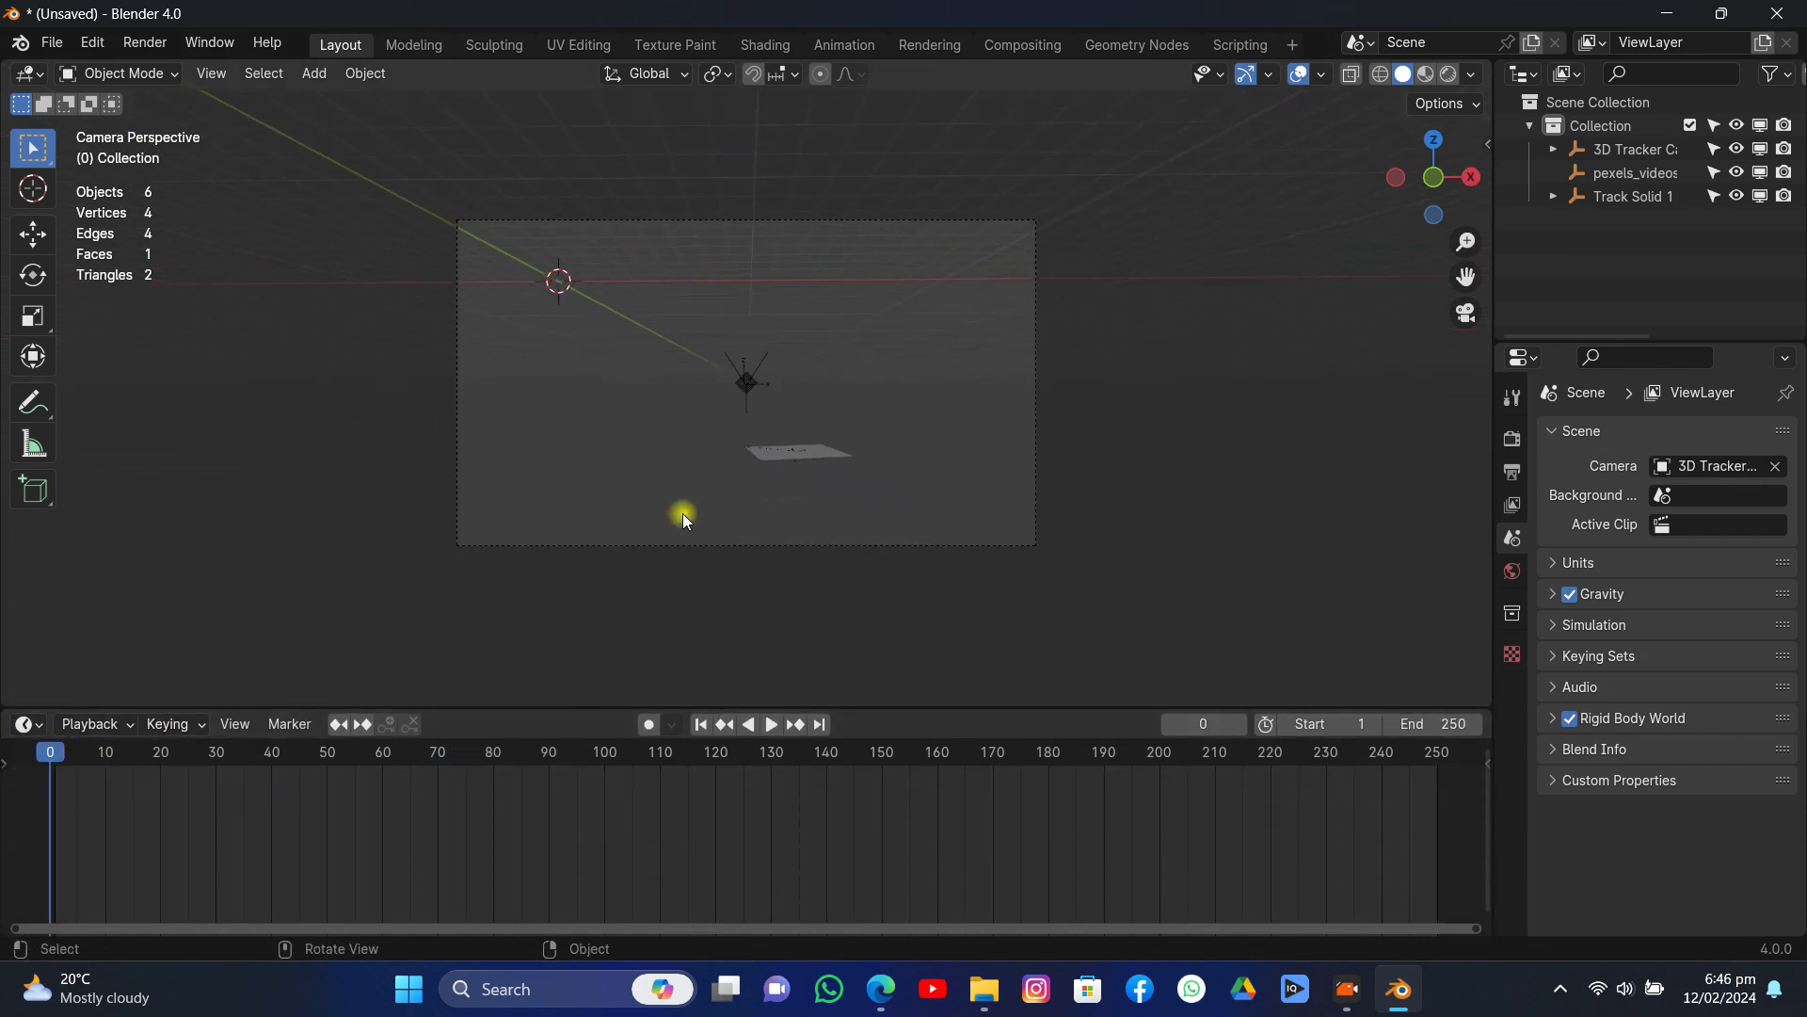
- Select all objects and shift all their keyframes one frame later on the timeline
key("a")
scroll(510, 865, "up", 3)
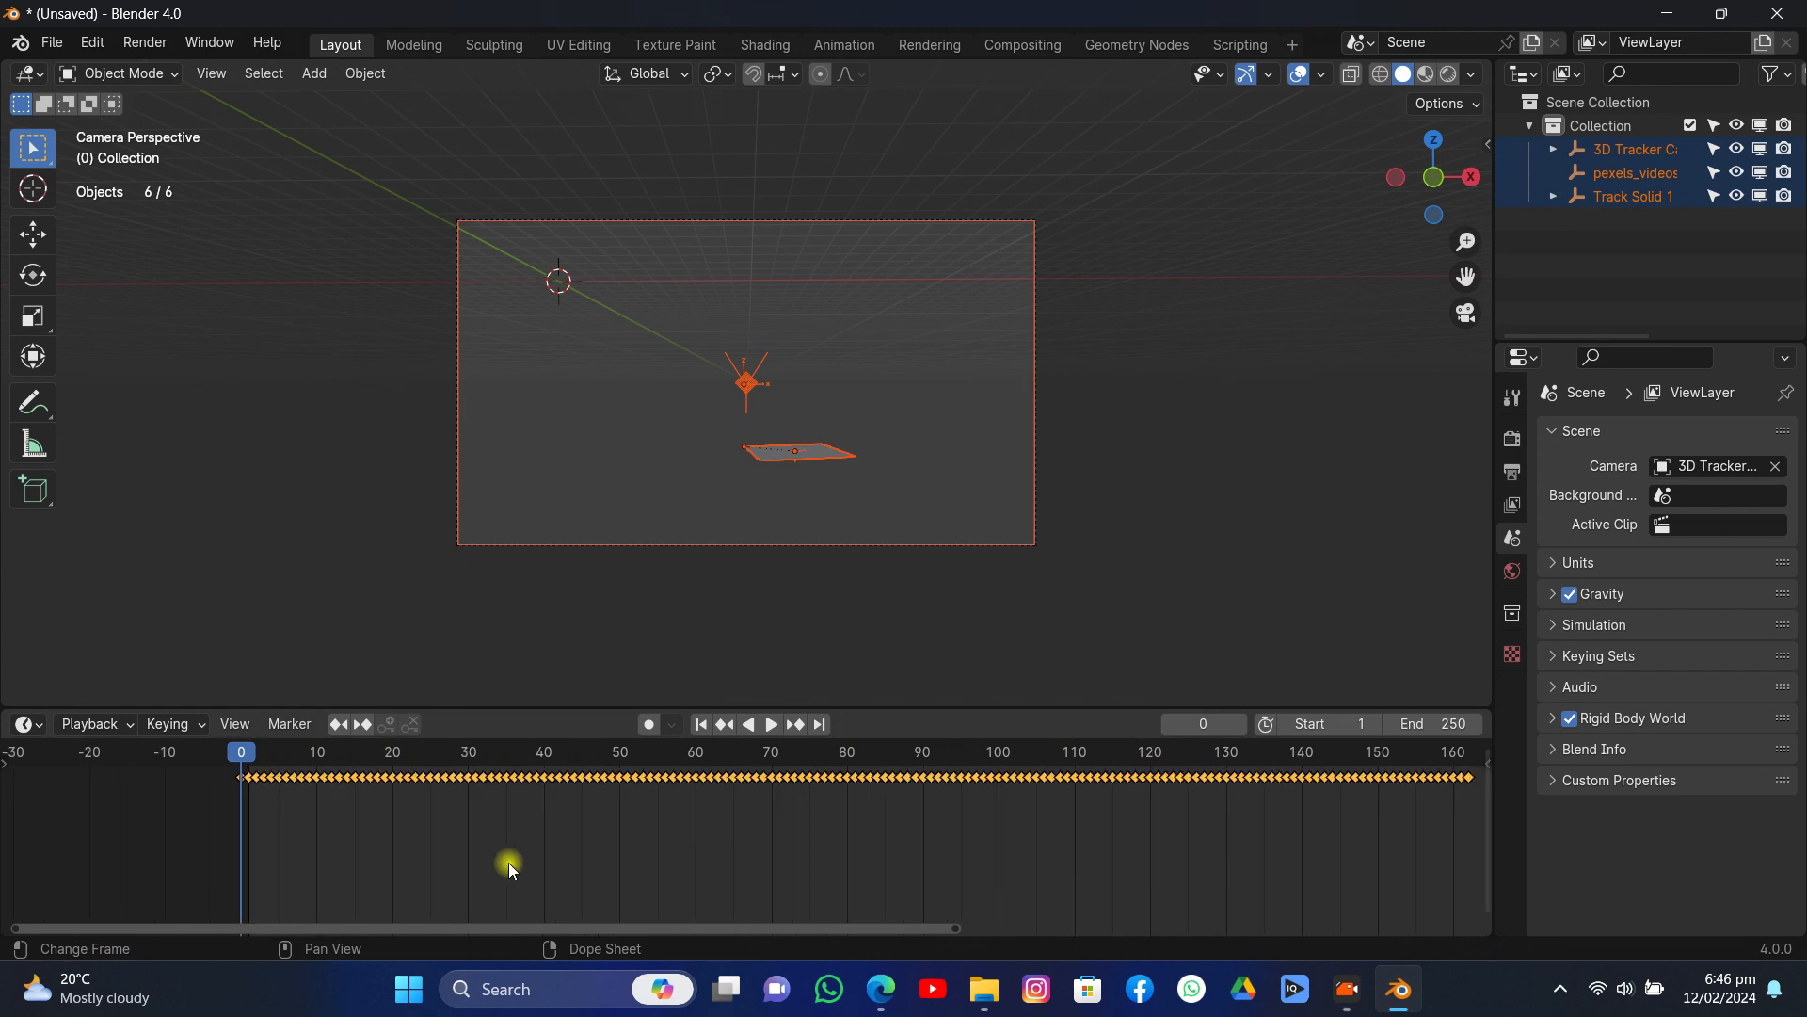
scroll(509, 863, "up", 2)
key("g")
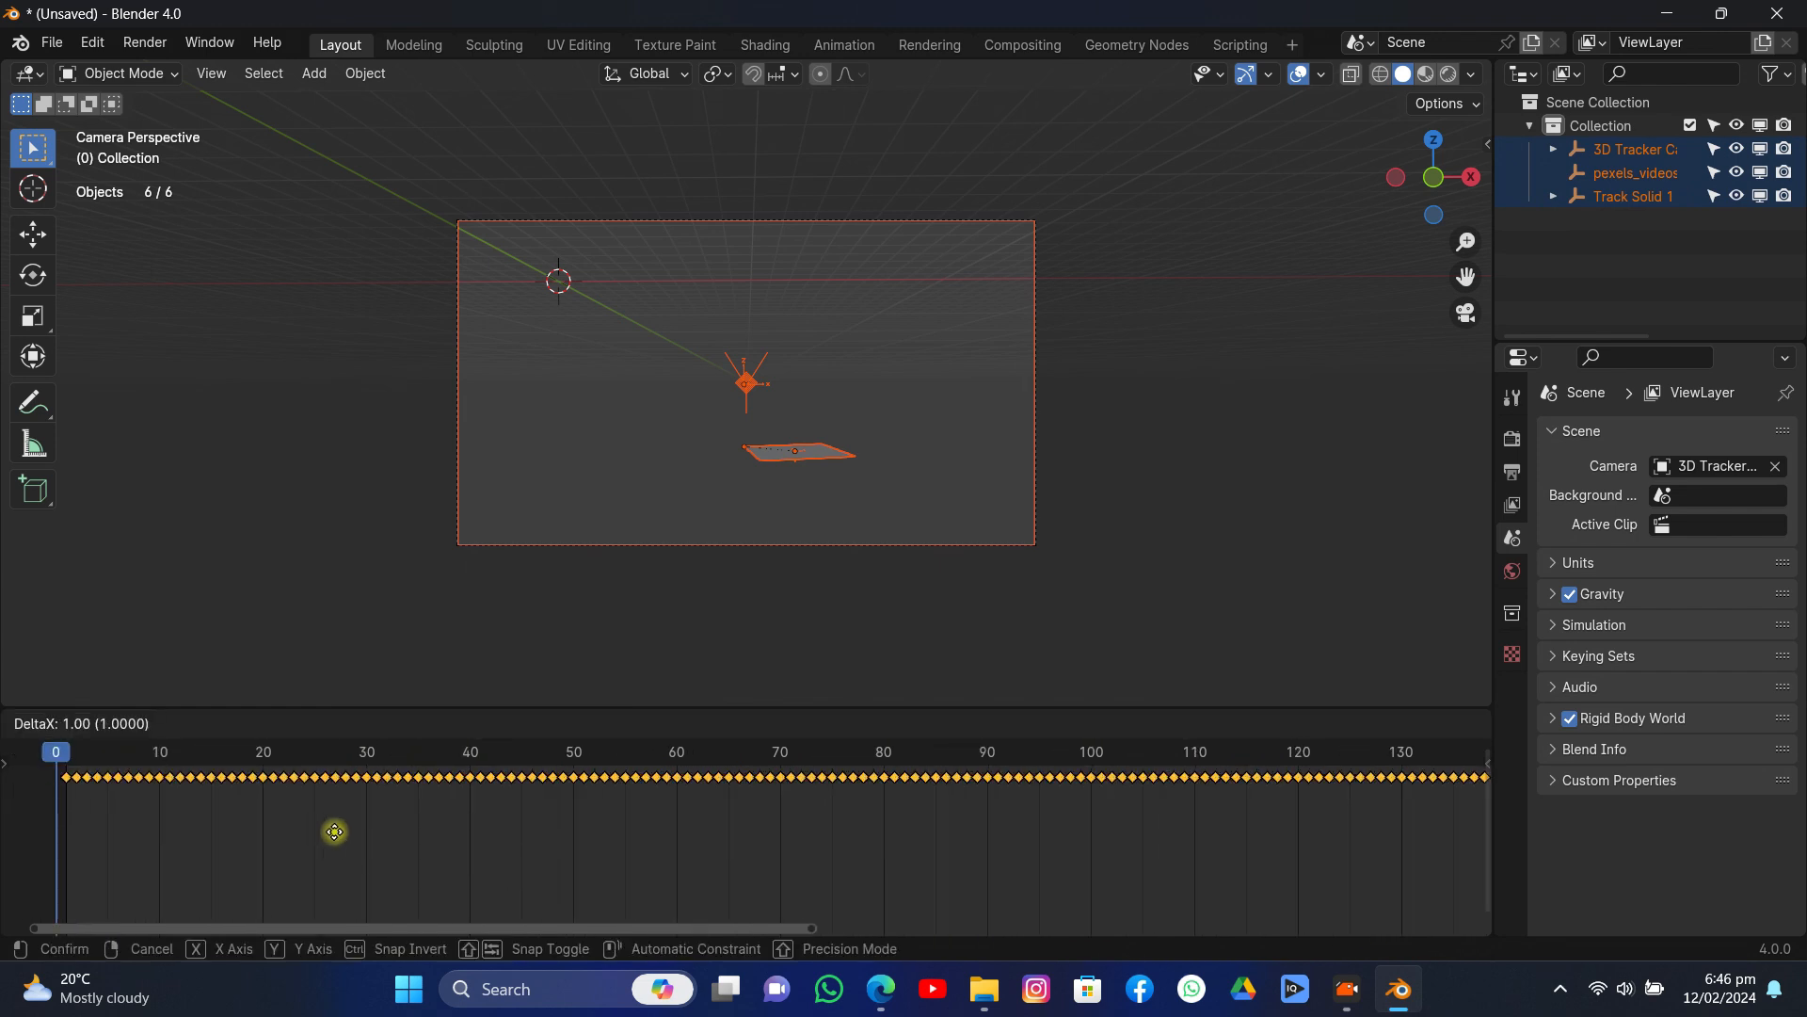
left_click(335, 830)
- Set the scene's end frame to 163 to match the last keyframe, and play back the animation
middle_click_drag(473, 829, 1069, 867)
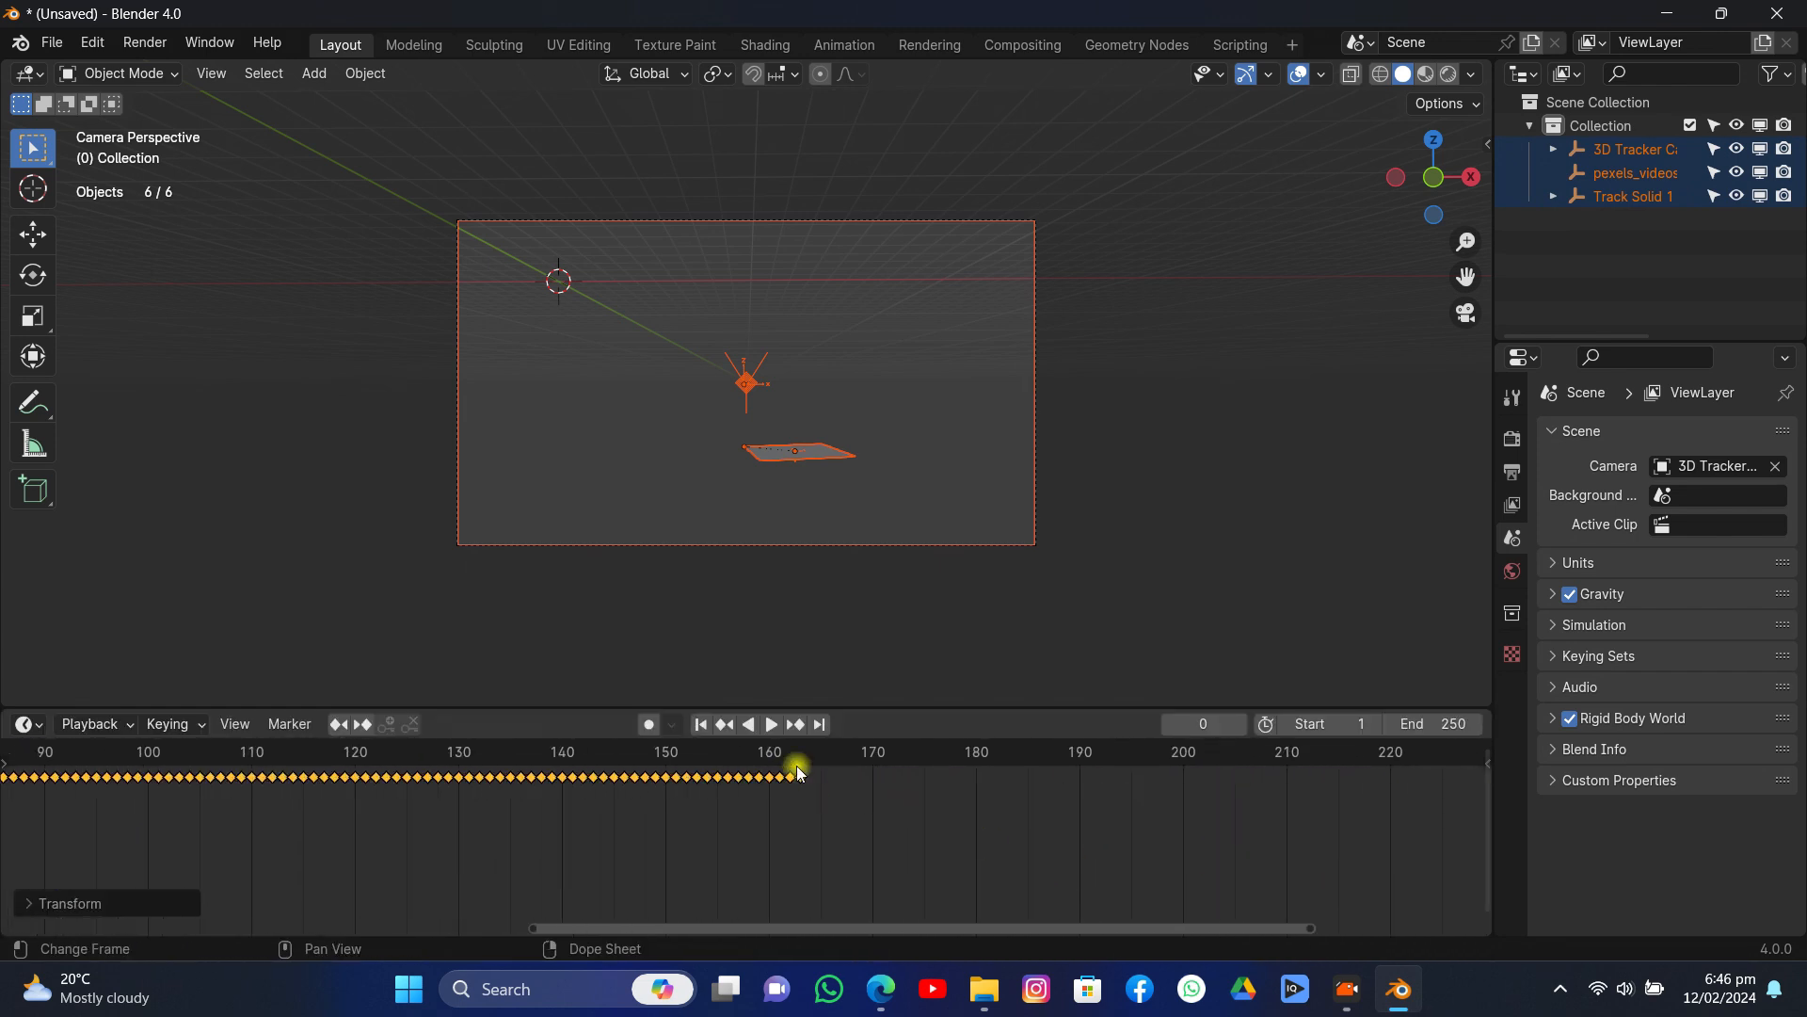
left_click(799, 770)
left_click(1465, 719)
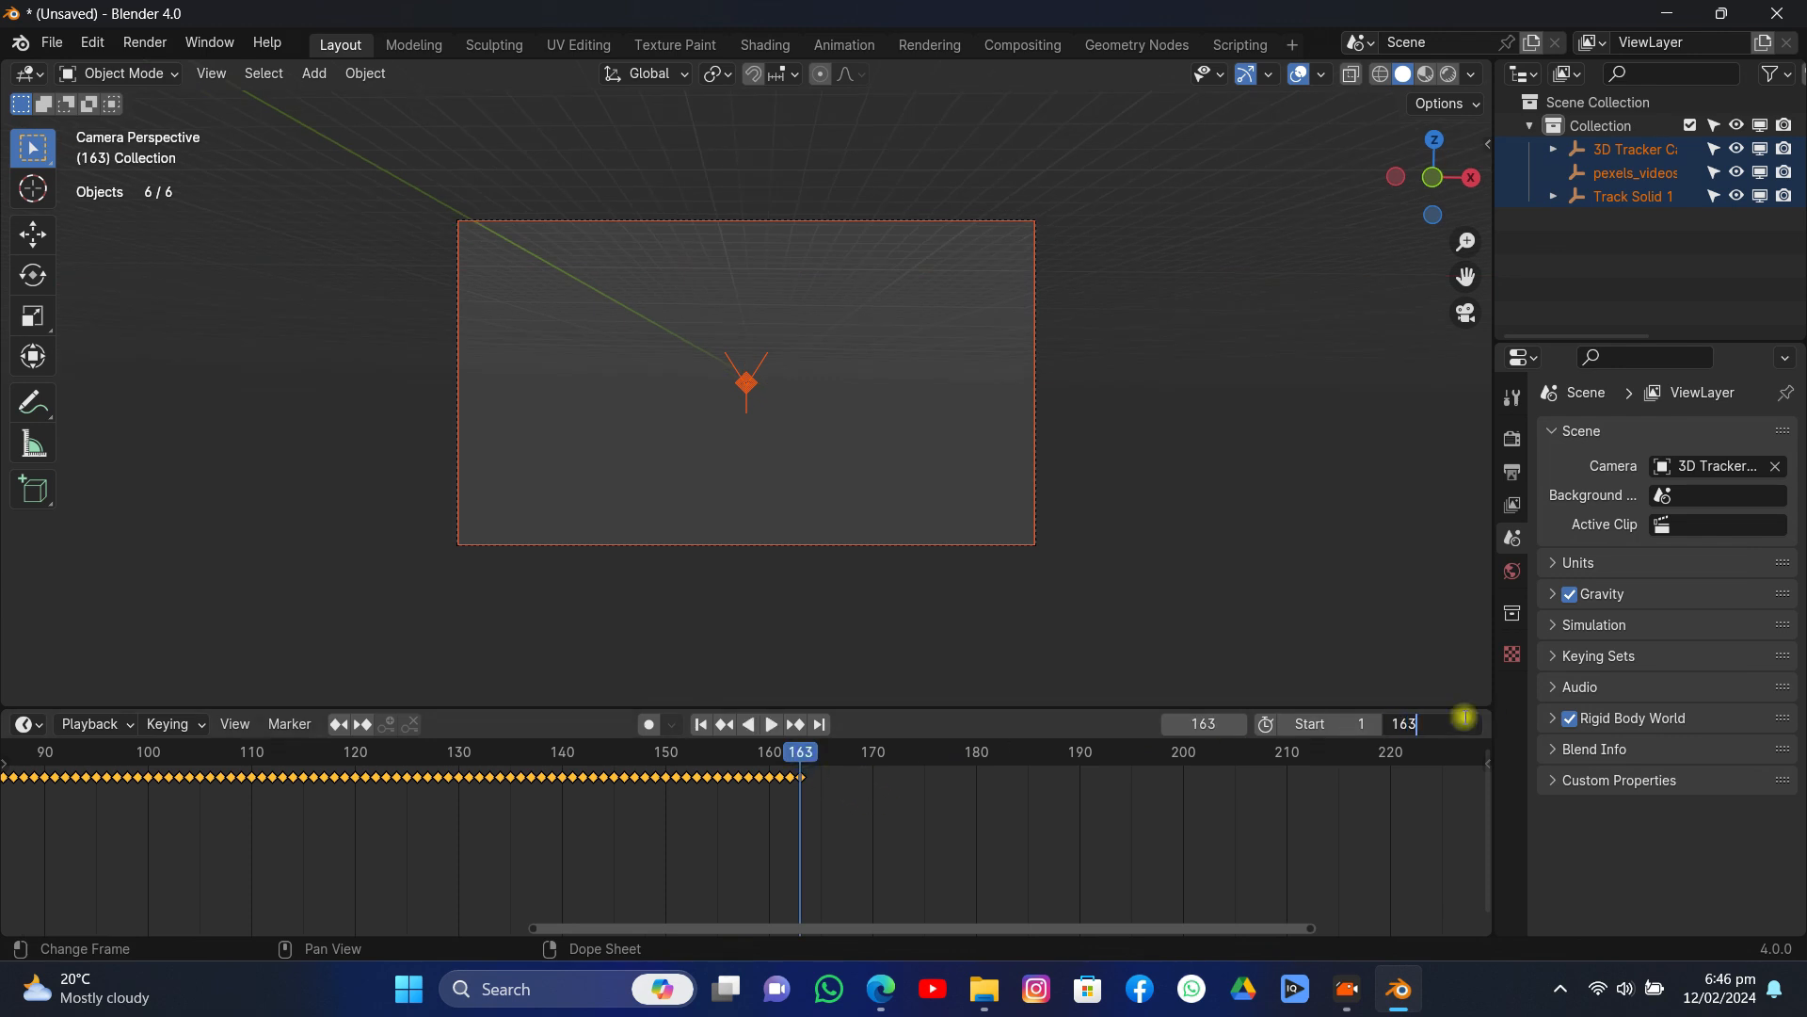
type("163")
key("Return")
middle_click_drag(832, 913, 927, 887, "ctrl")
key("space")
left_click_drag(741, 761, 411, 823)
key("space")
- Set the output frame rate to 23.98 fps
left_click(1511, 476)
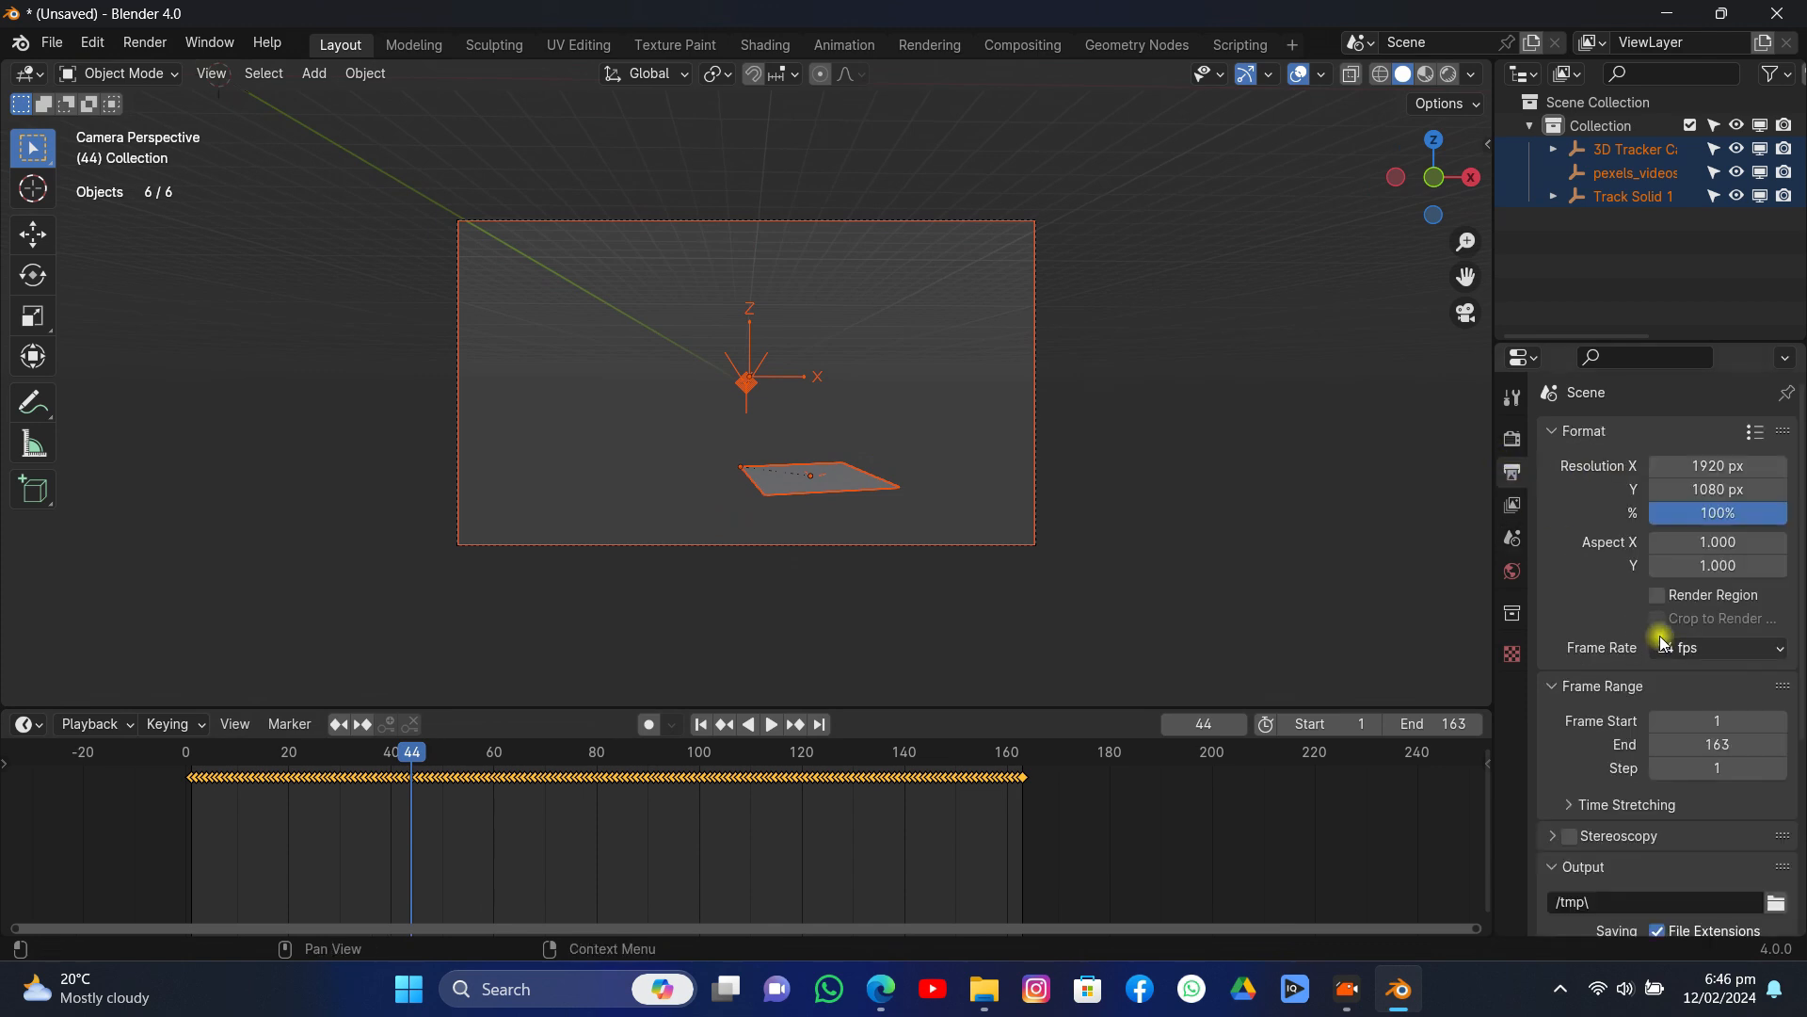
left_click(1700, 648)
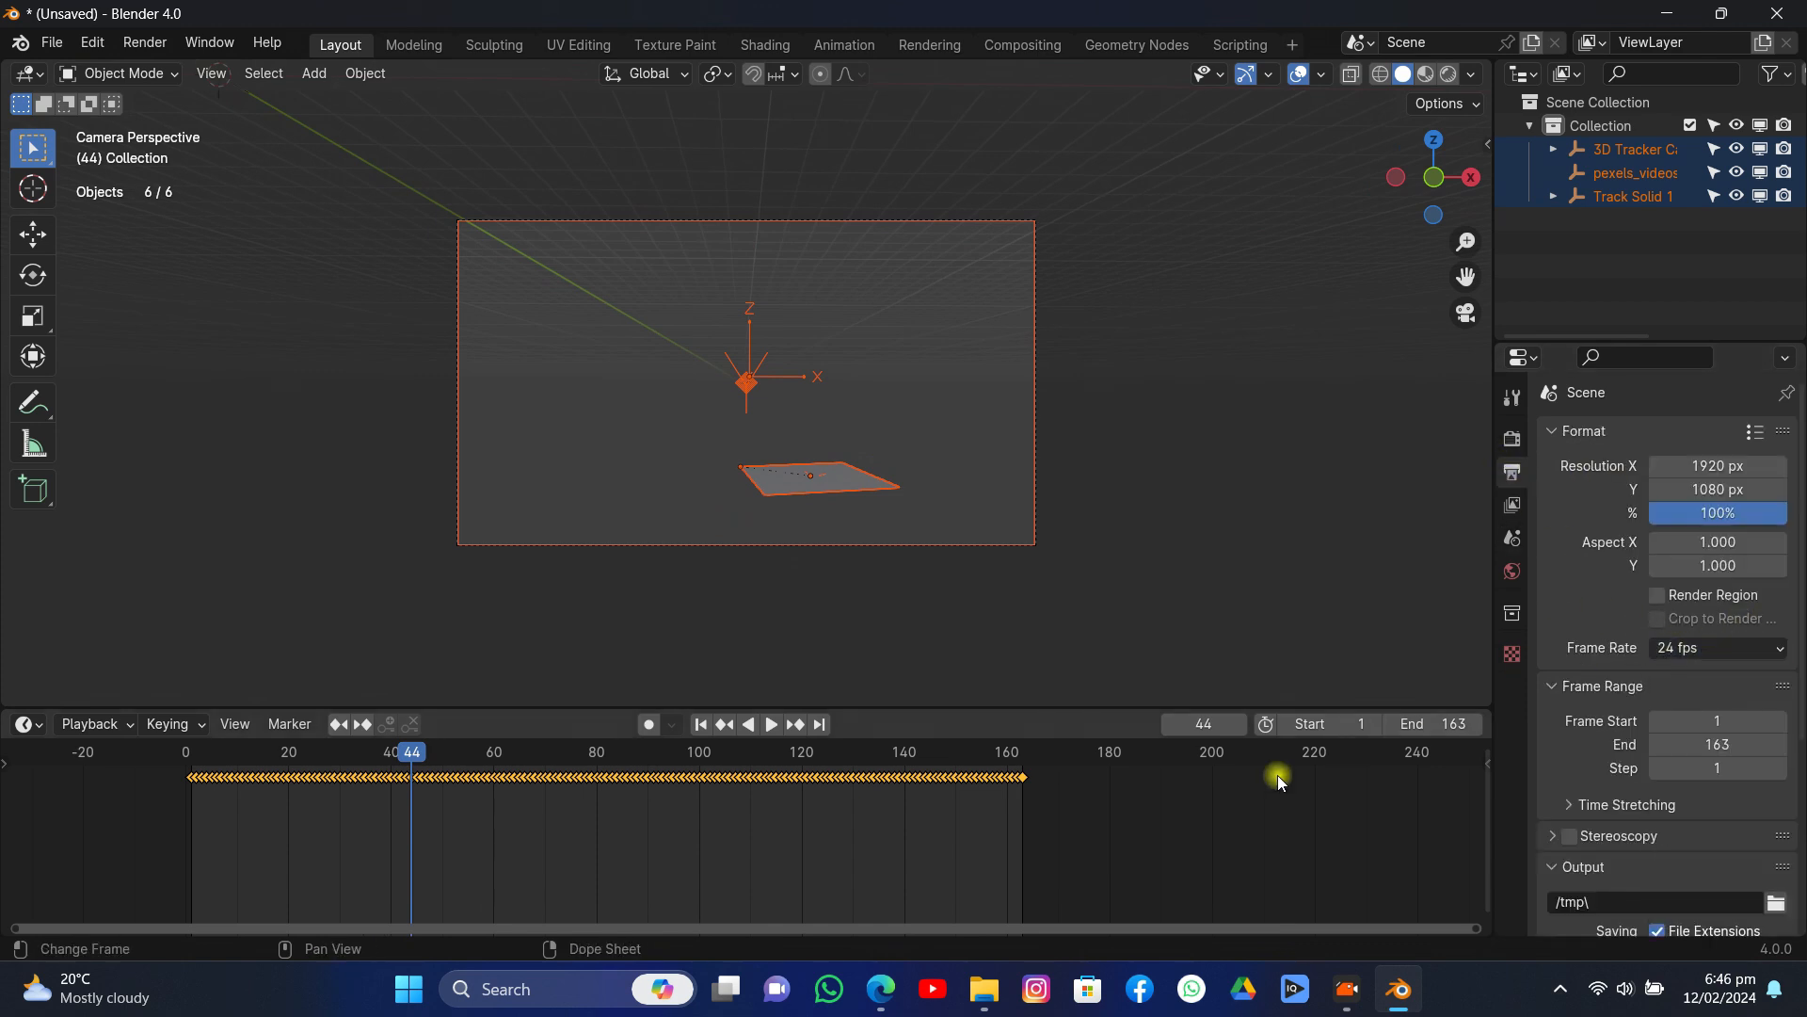
left_click(1696, 647)
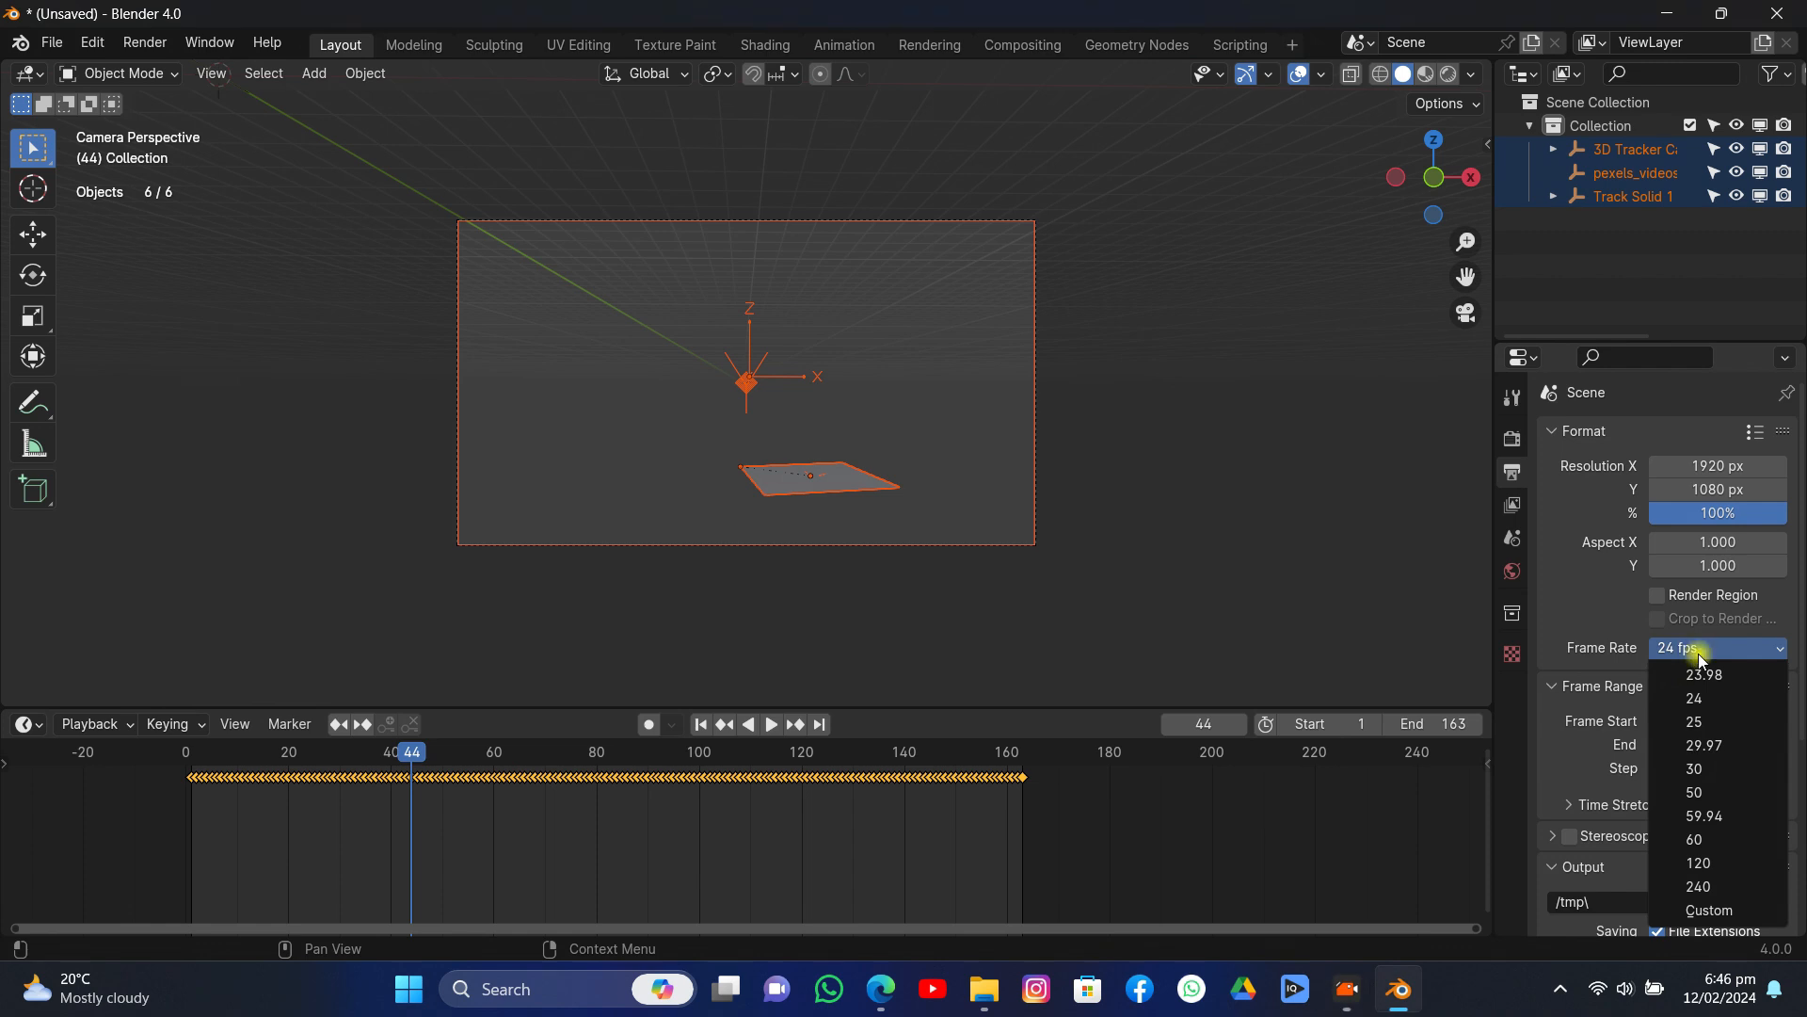
left_click(1737, 676)
left_click(1727, 649)
left_click(1698, 672)
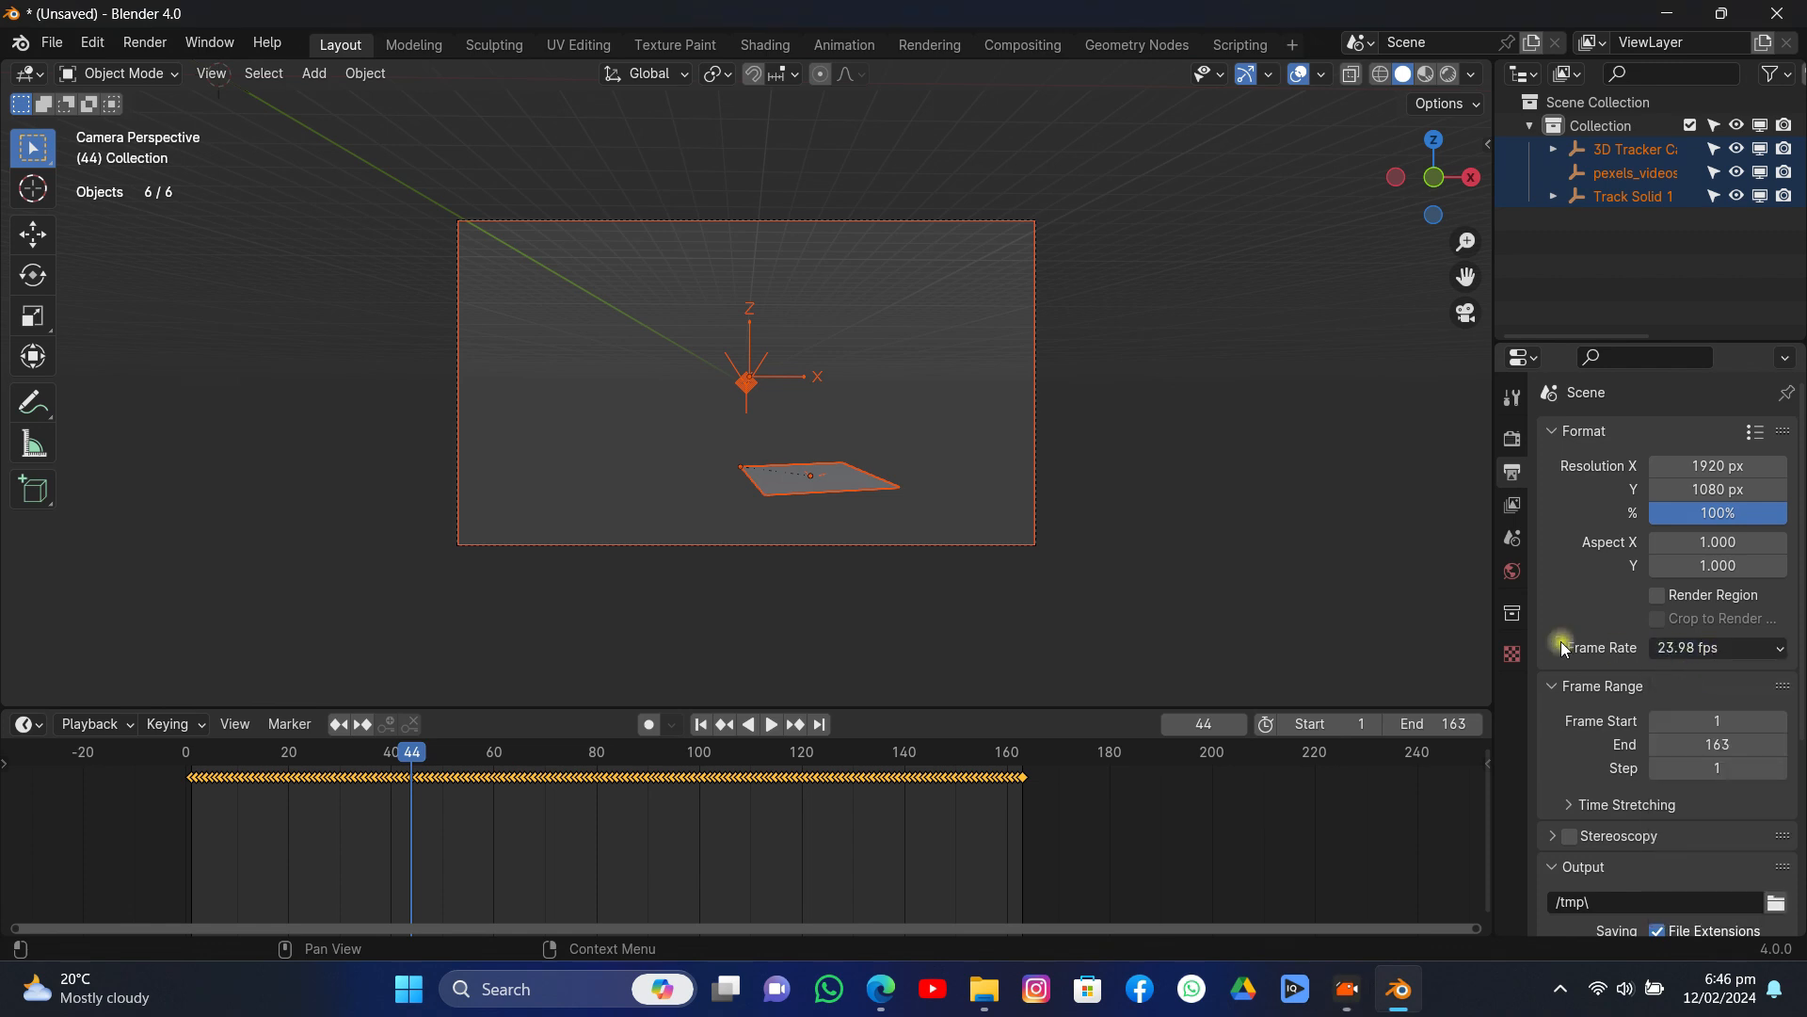
scroll(1608, 628, "down", 6)
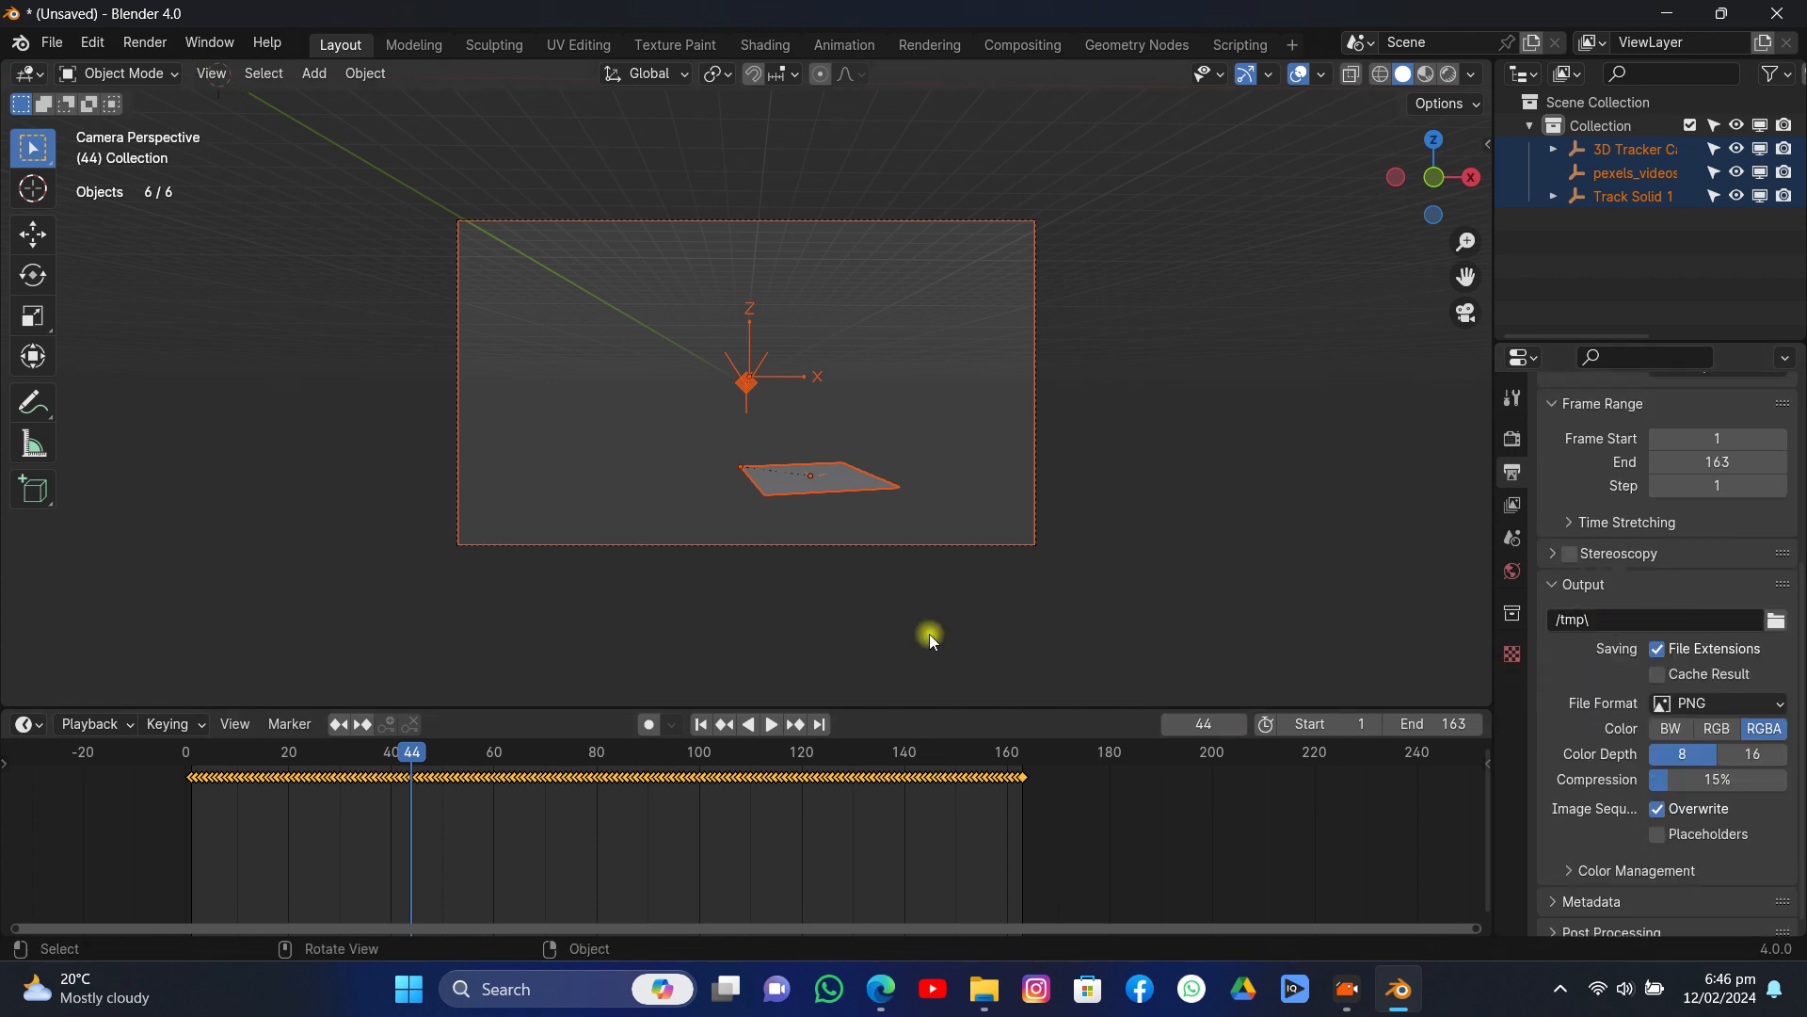
- Select the 3D Tracker Camera, enable its background images and add one with Movie Clip as the source
left_click(1127, 292)
left_click(1028, 232)
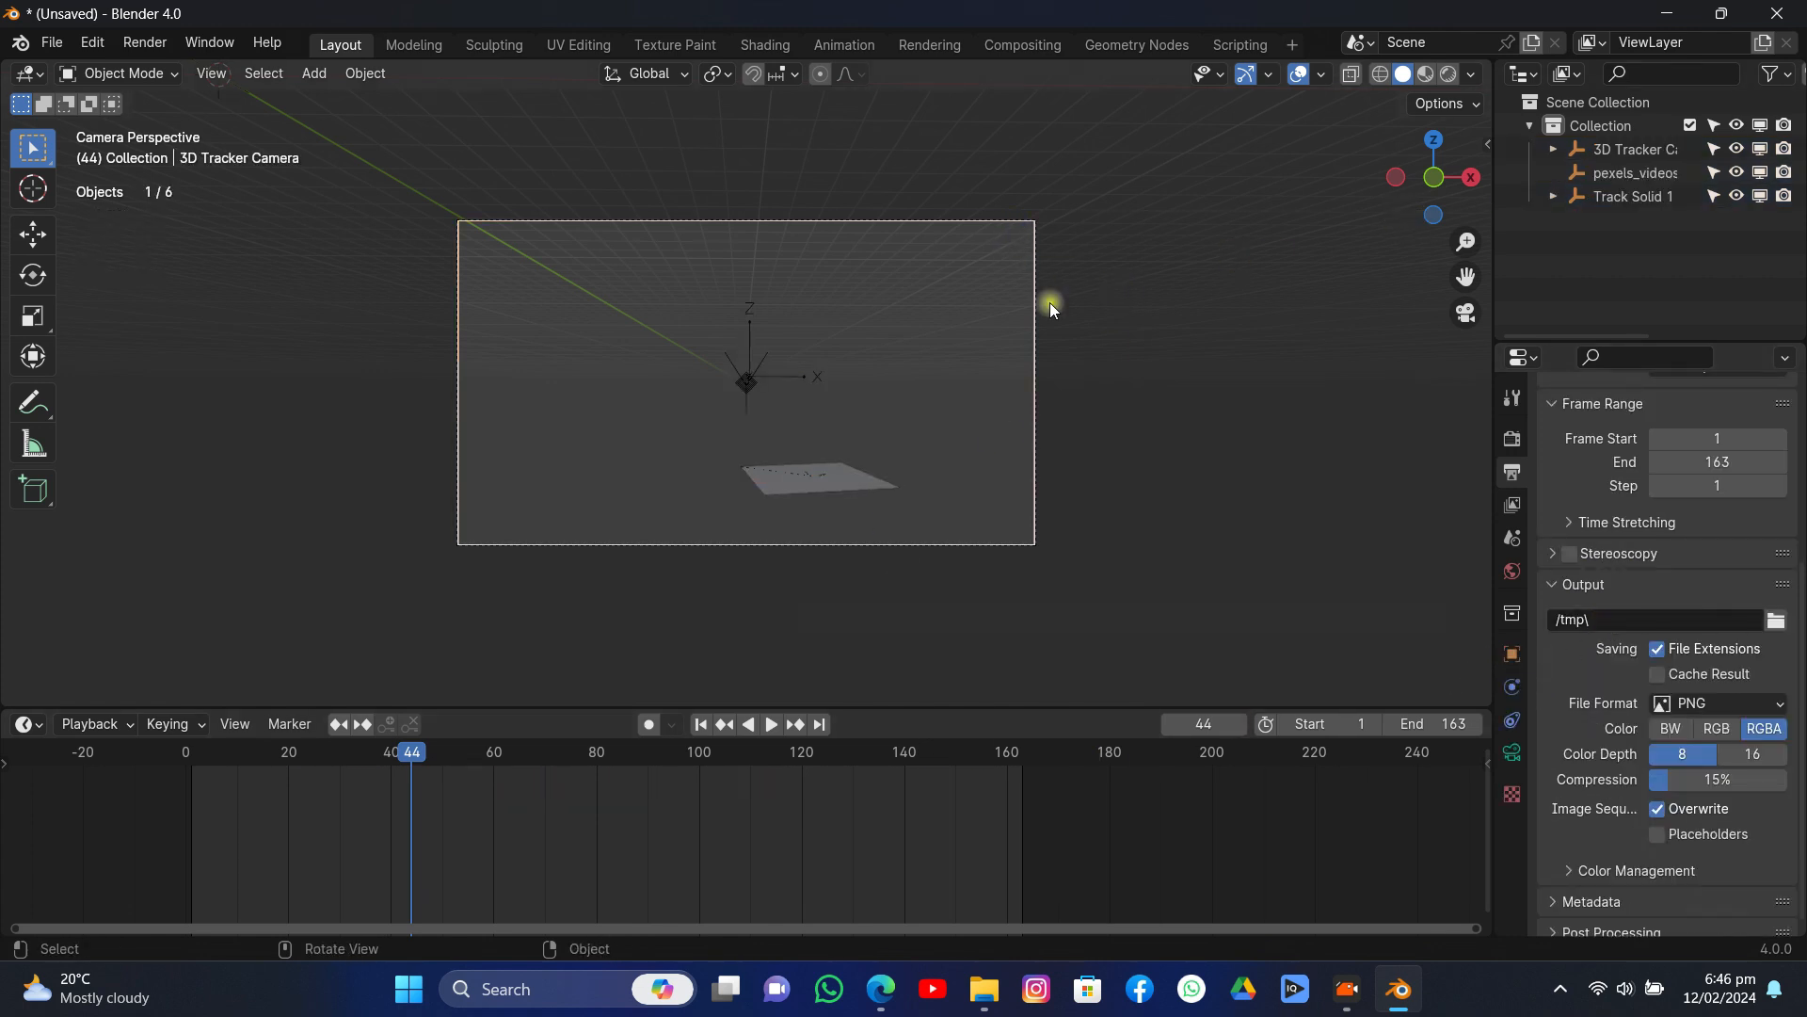
left_click(1512, 753)
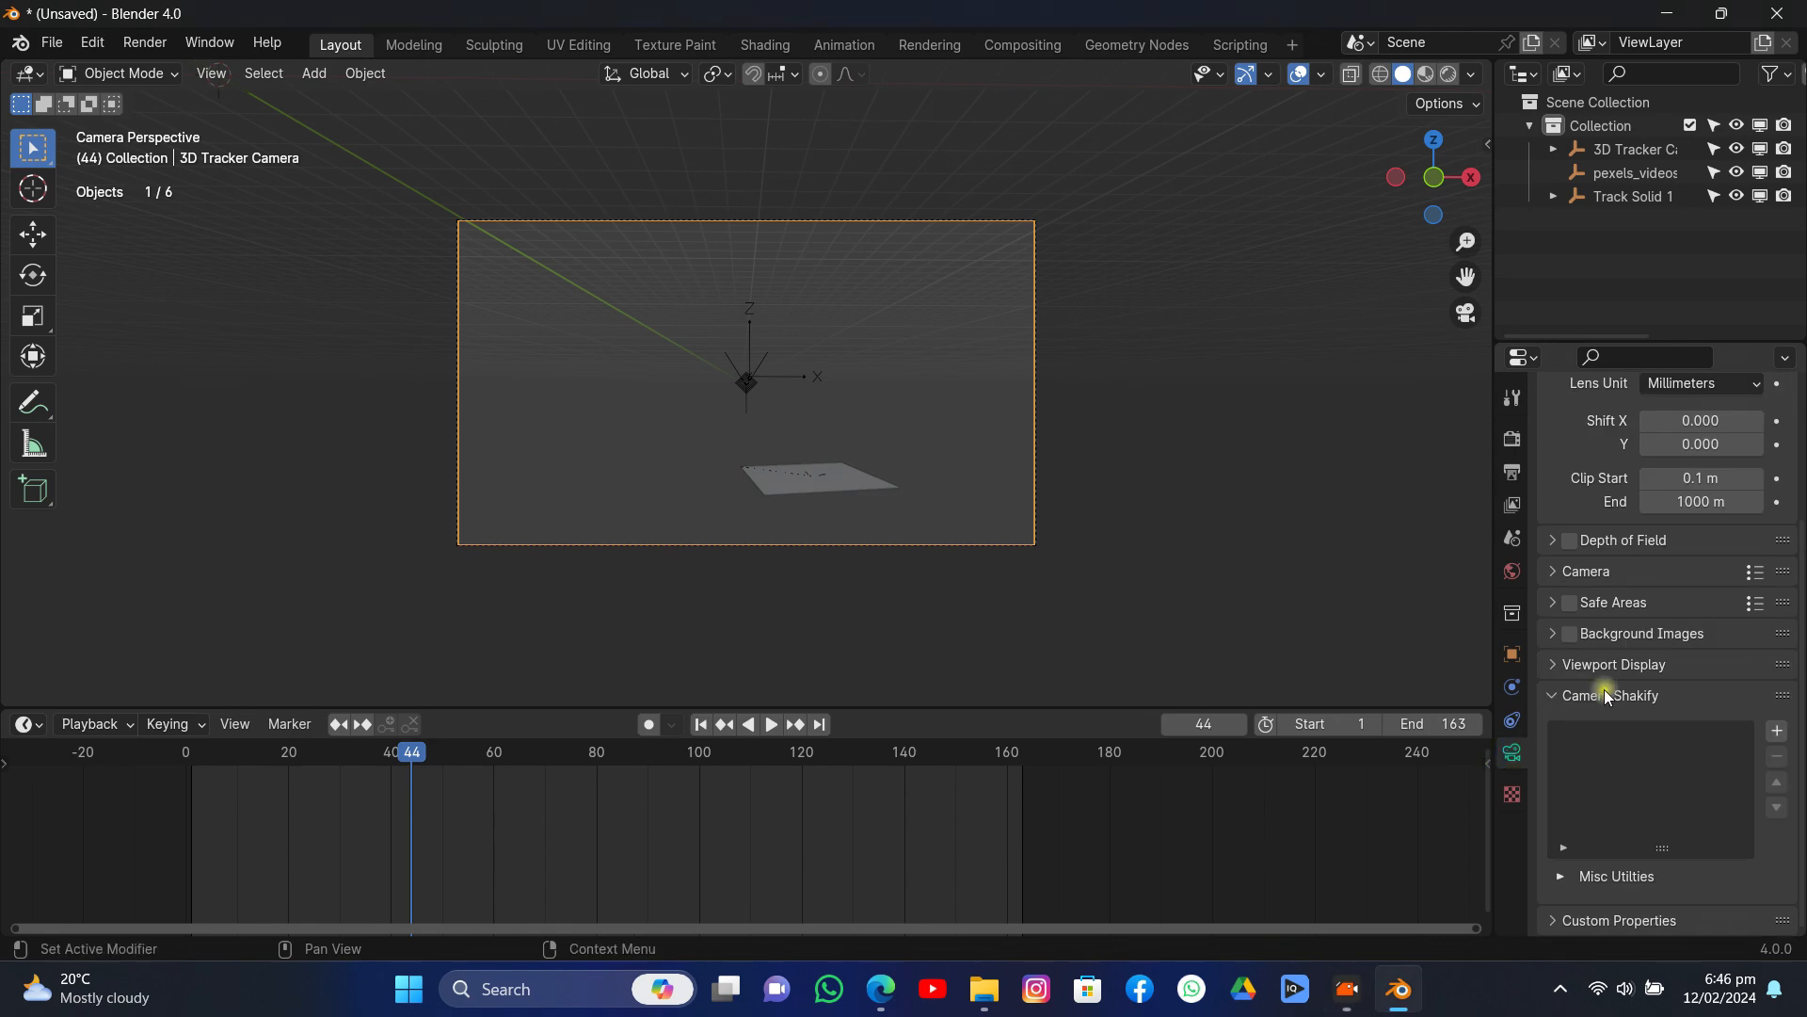
left_click(1565, 638)
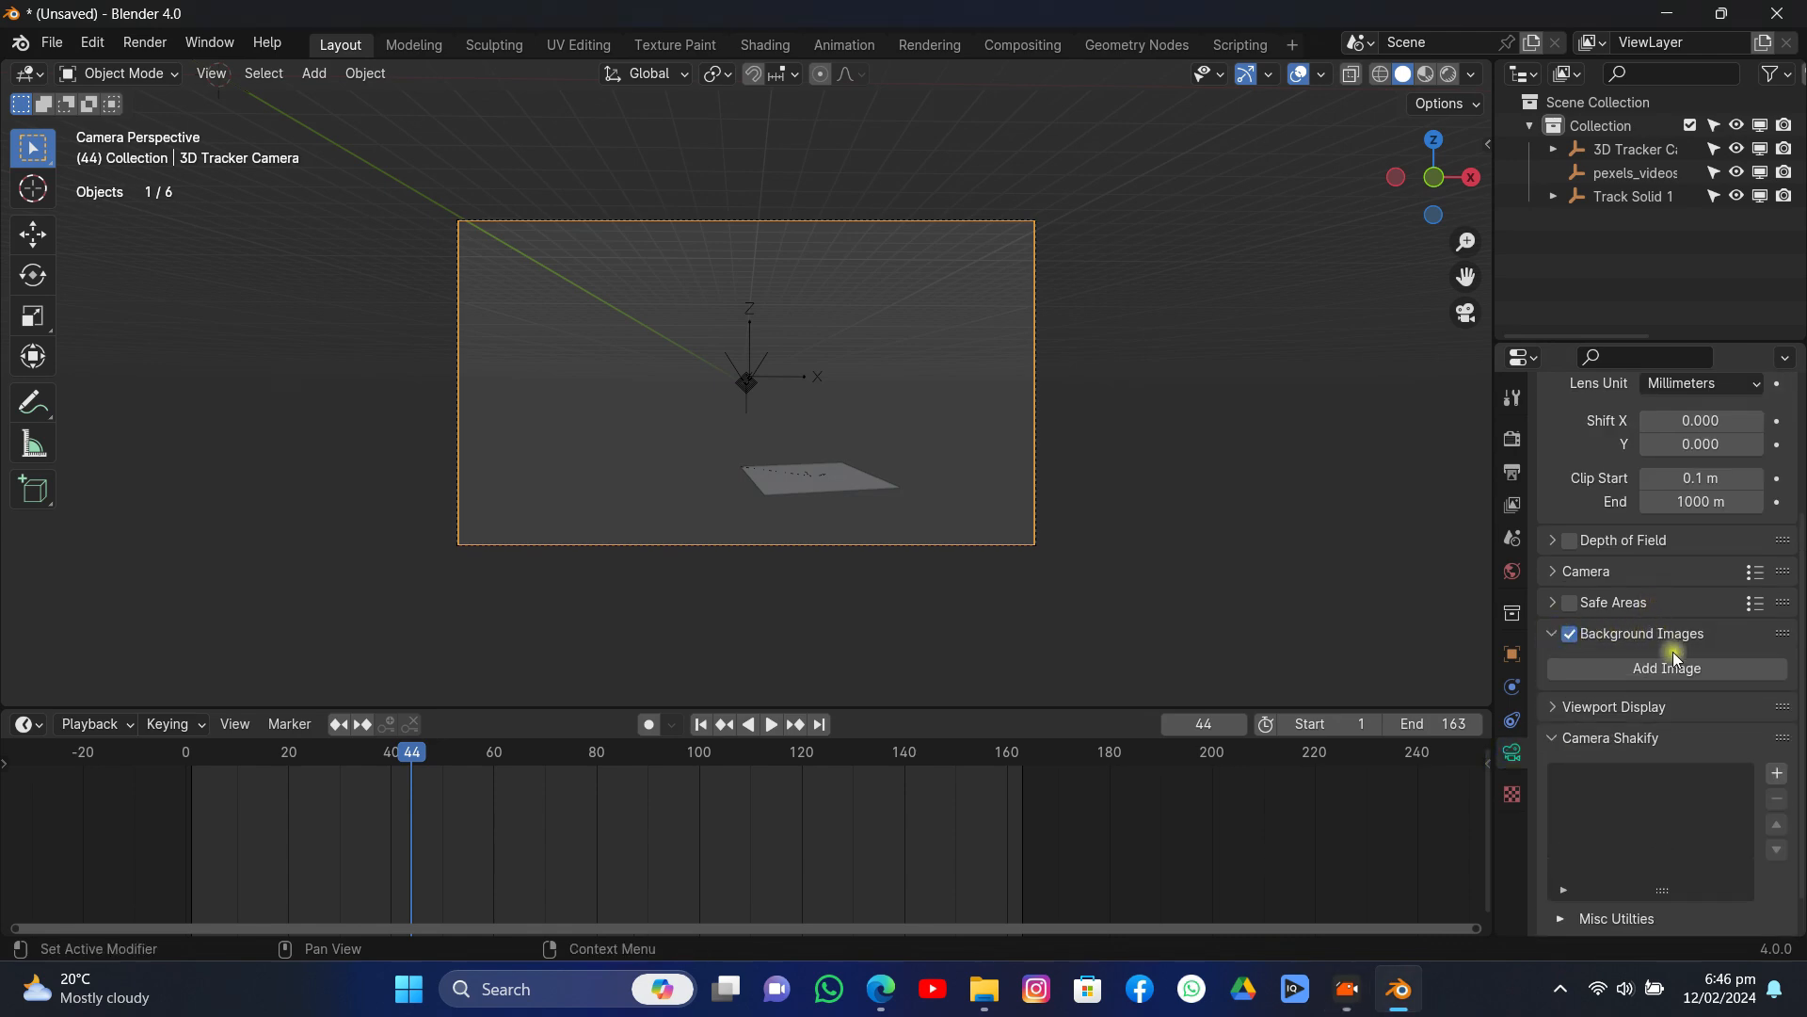
left_click(1689, 671)
left_click(1740, 738)
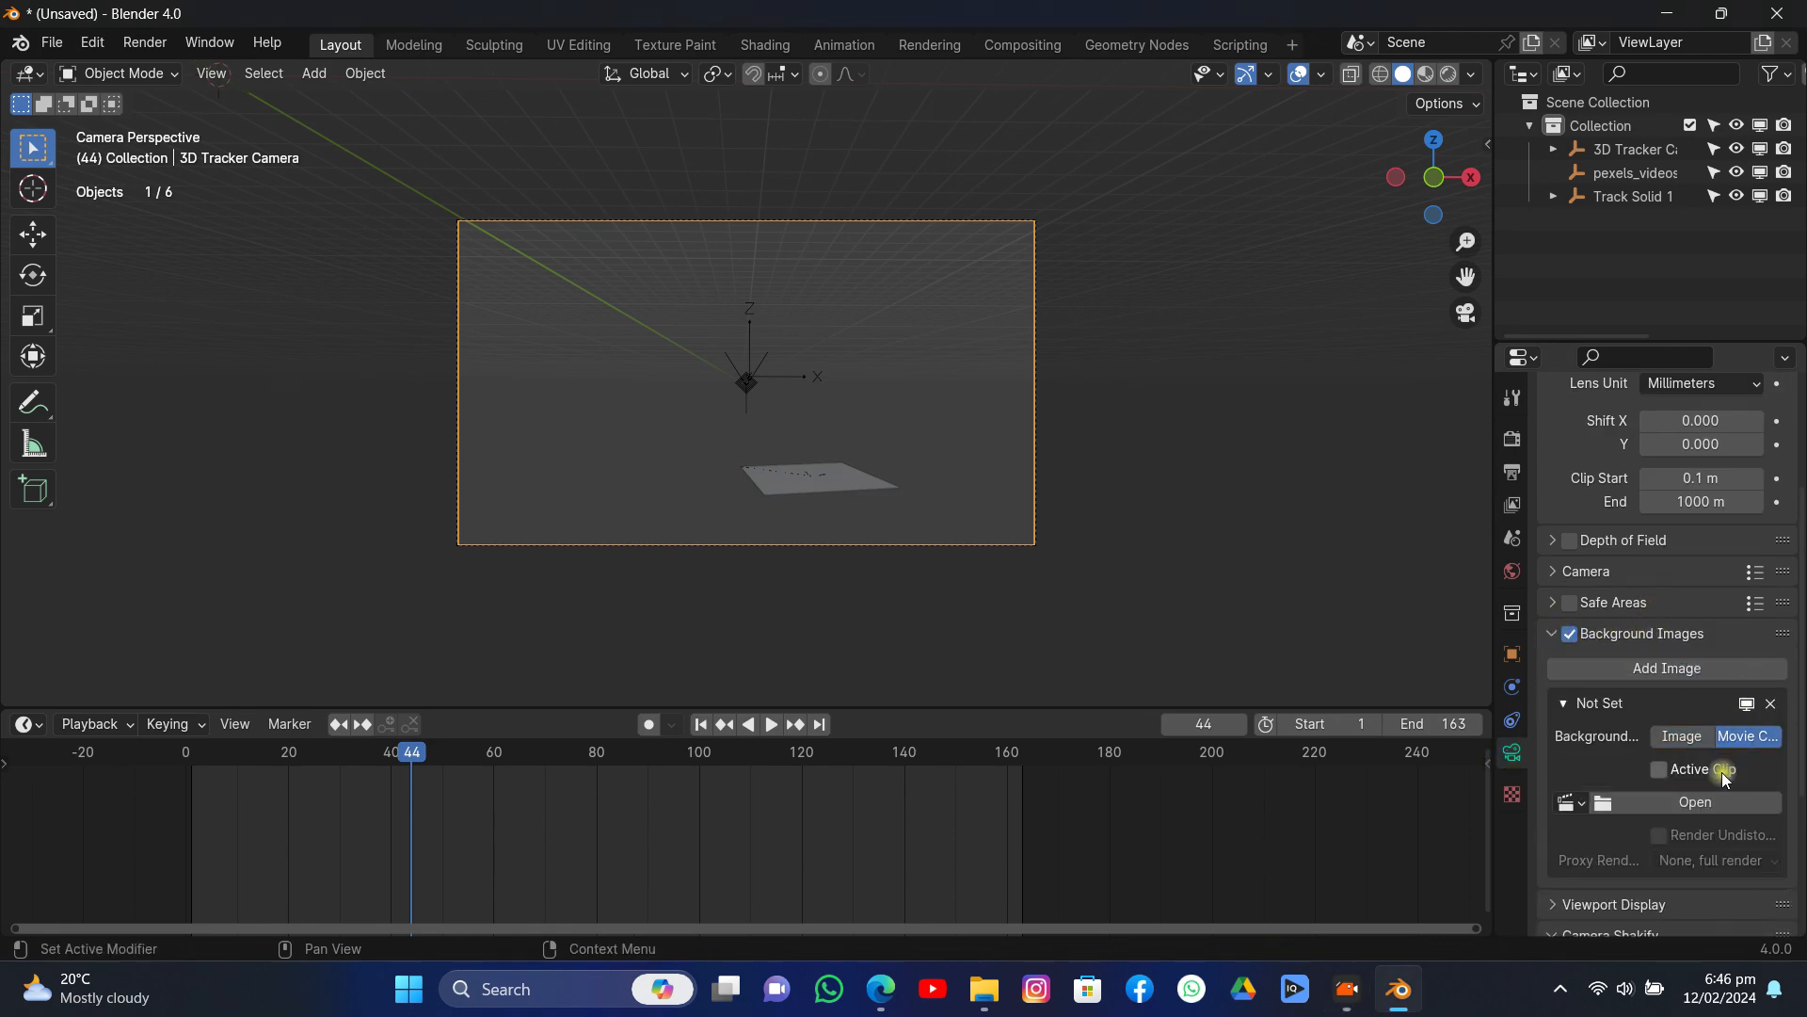
left_click(1702, 801)
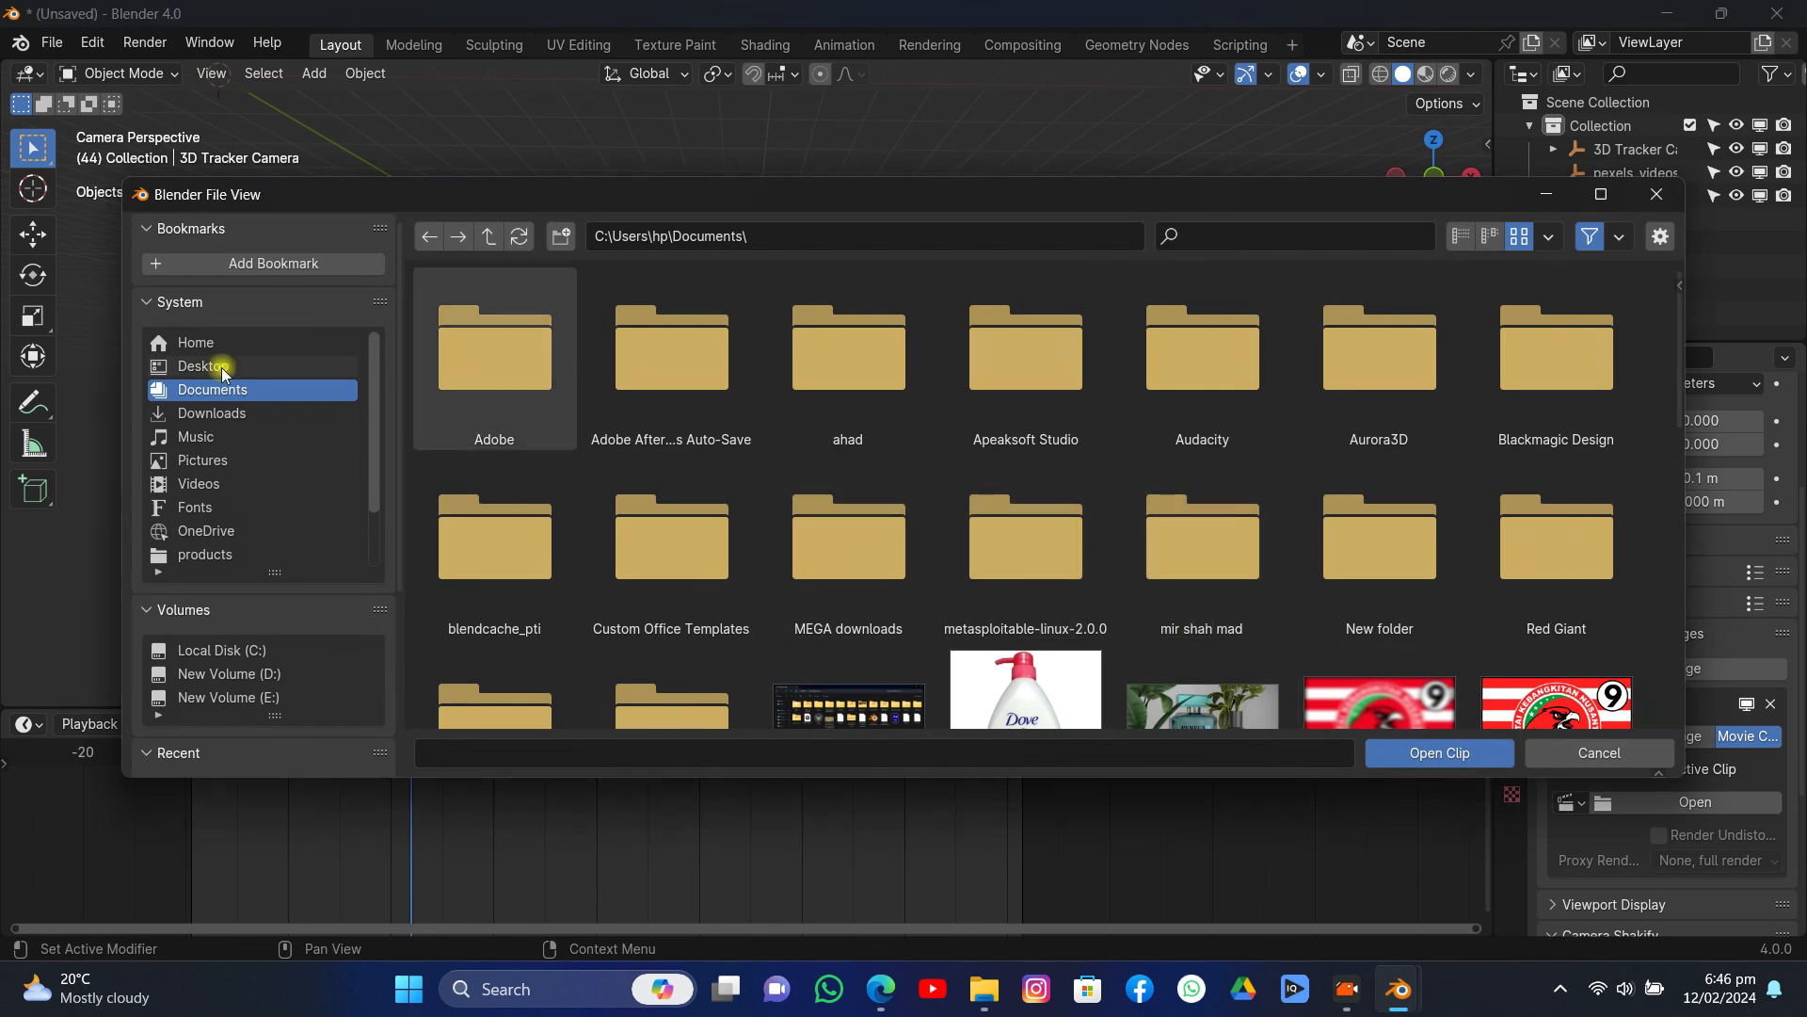
left_click(199, 483)
left_click(973, 341)
double_click(974, 341)
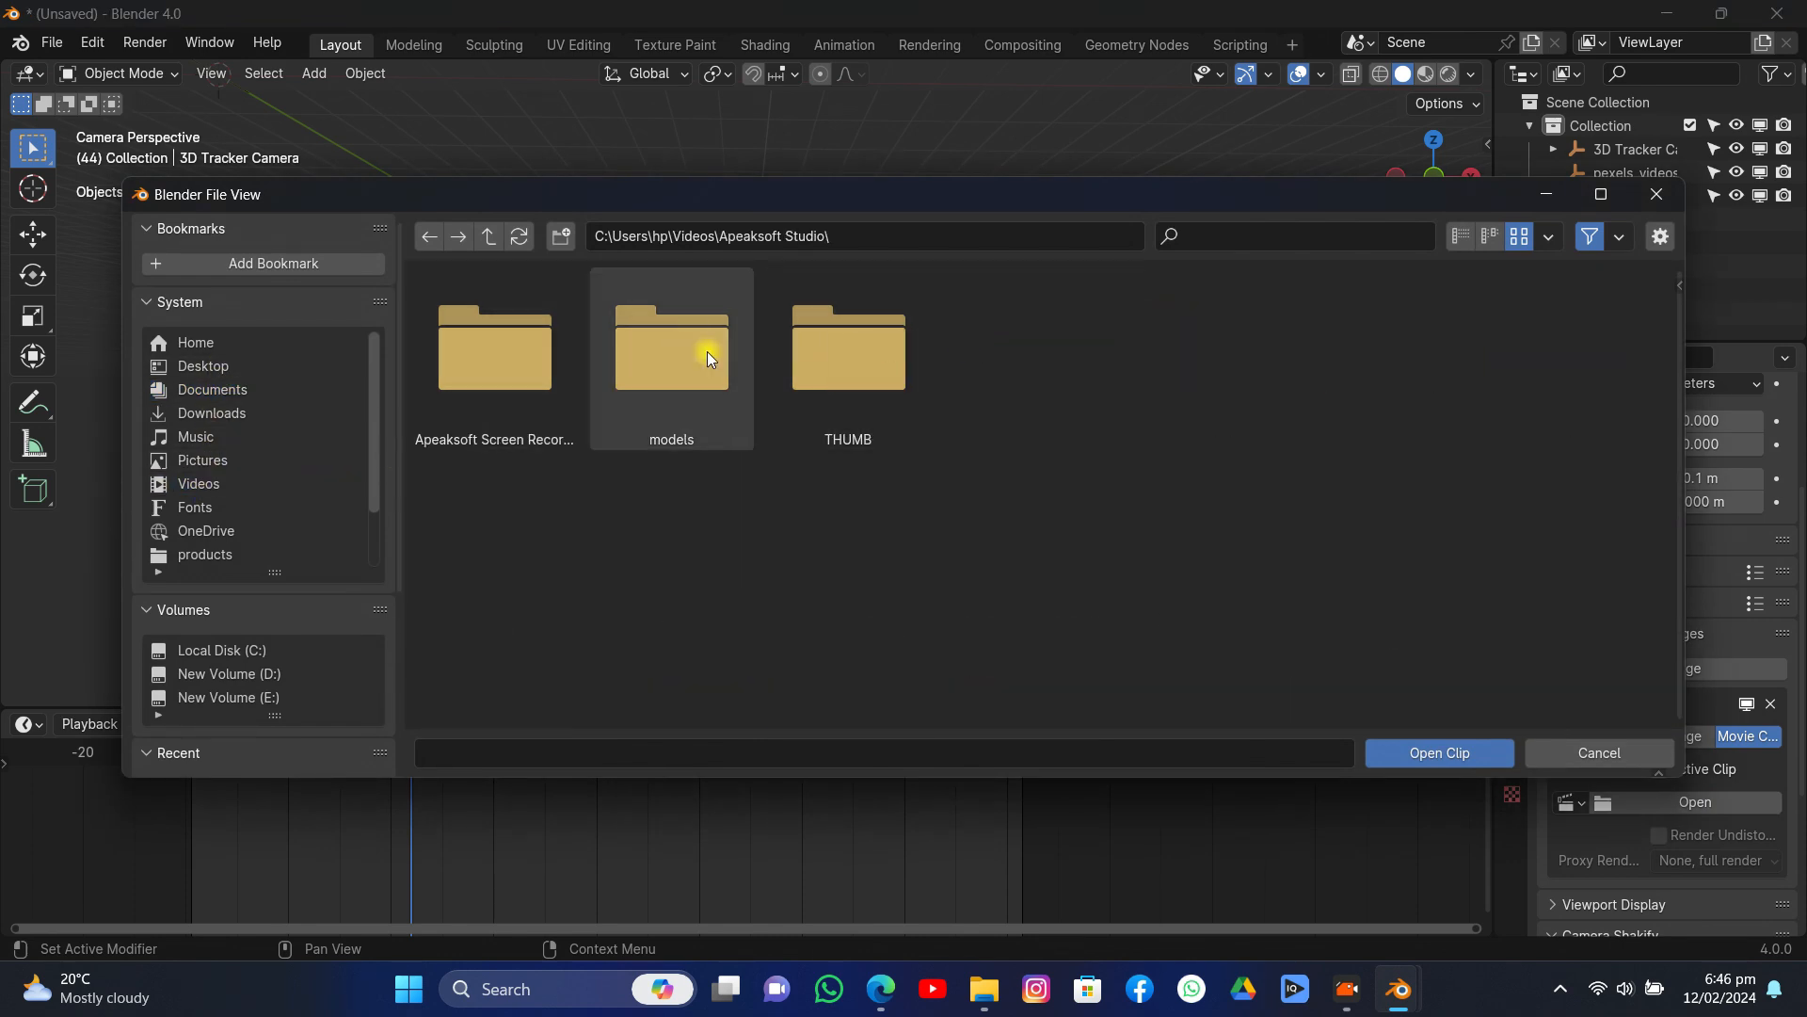
double_click(851, 363)
double_click(695, 353)
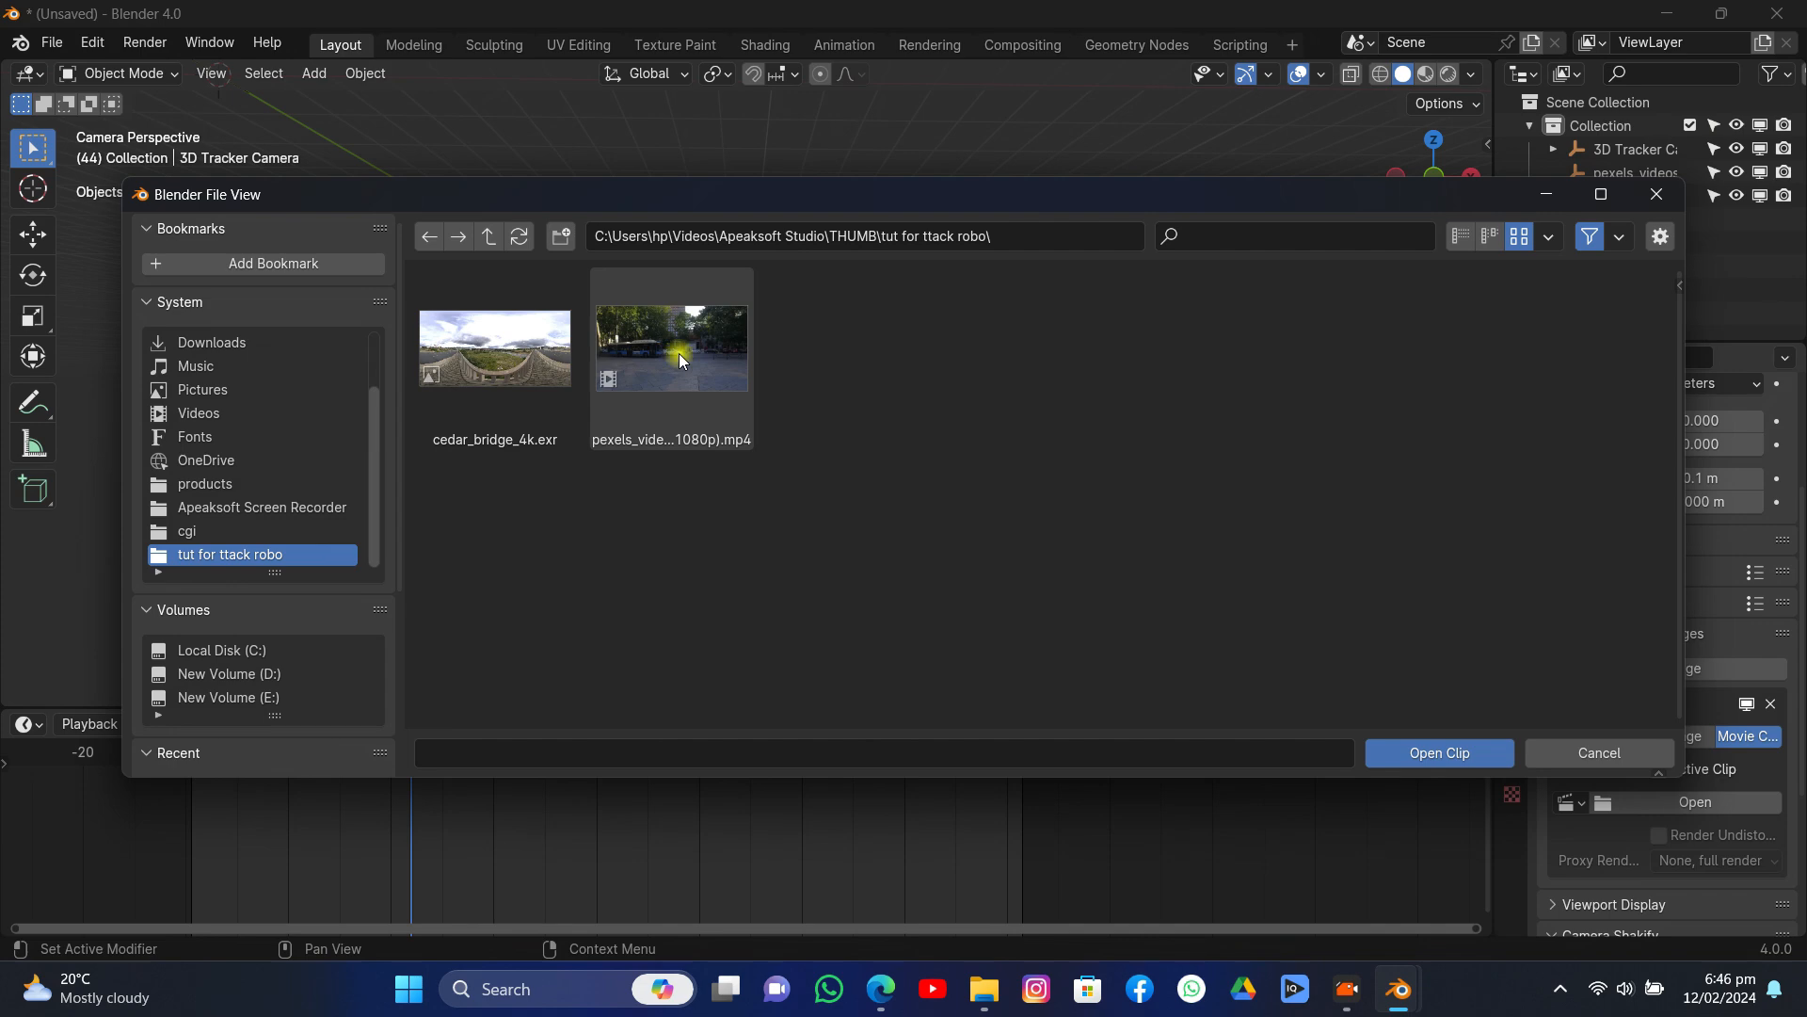
double_click(659, 352)
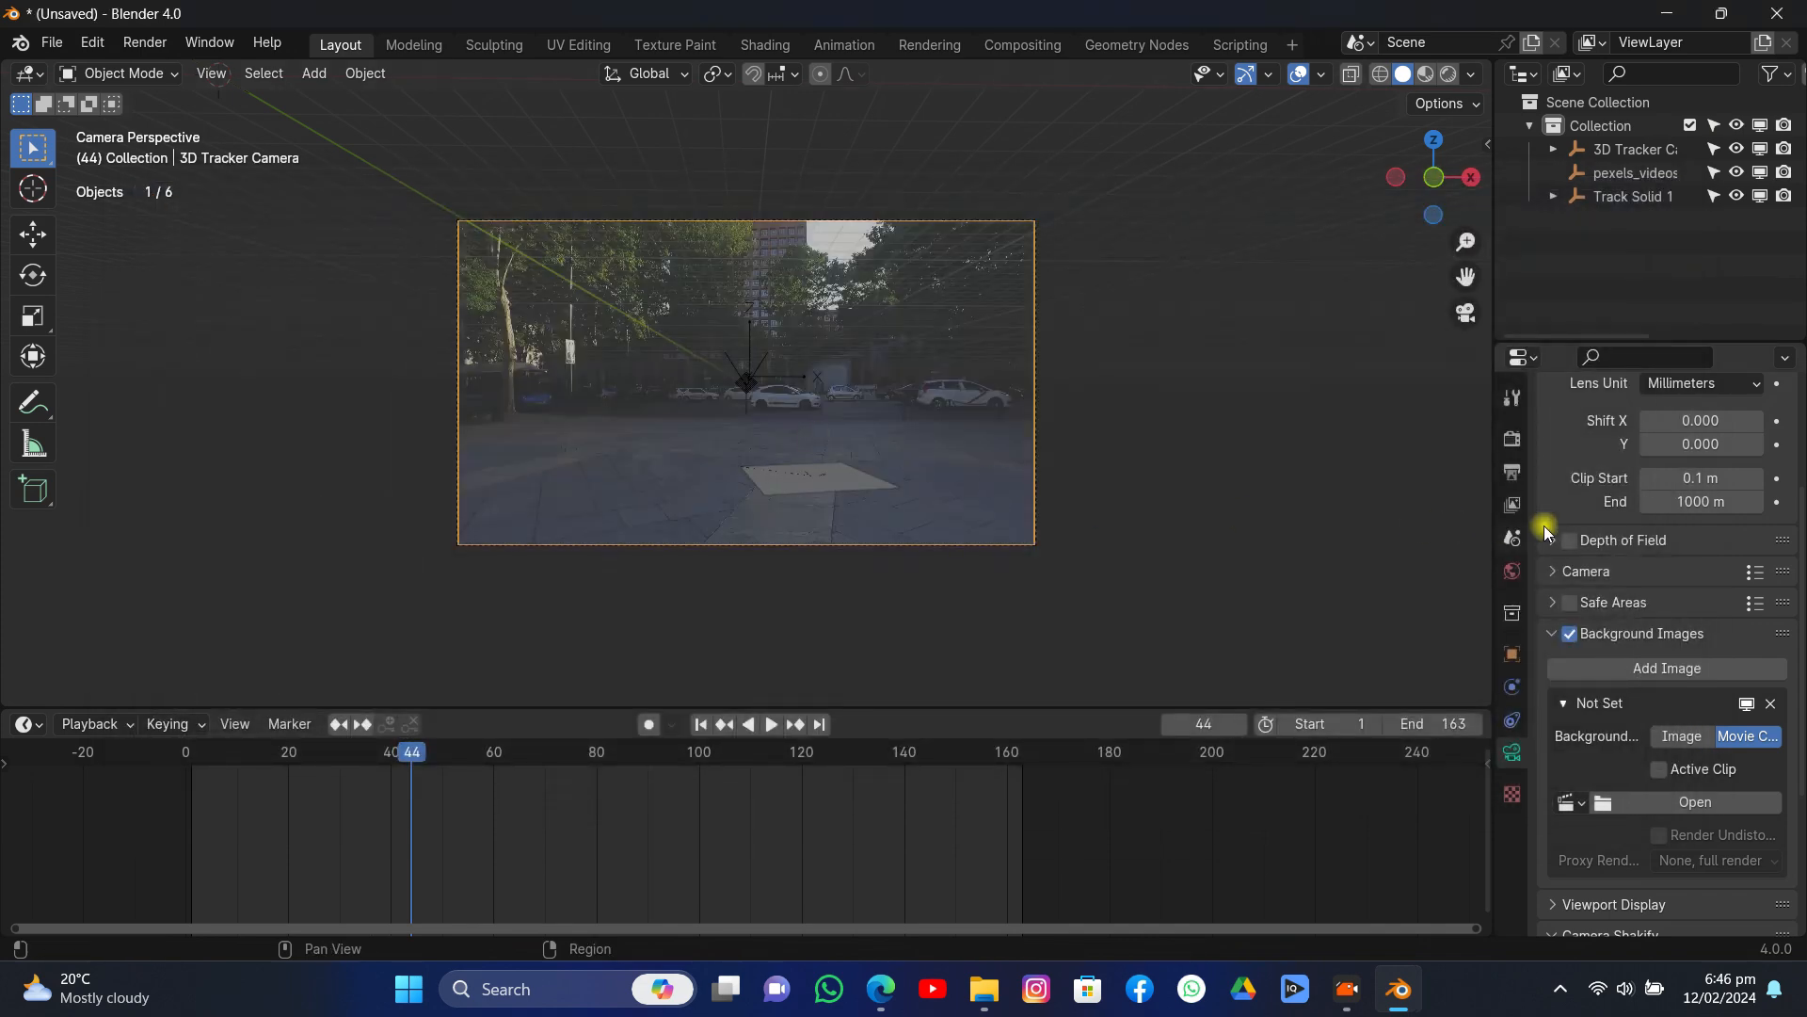
scroll(1626, 506, "down", 5)
left_click_drag(1690, 775, 1751, 775)
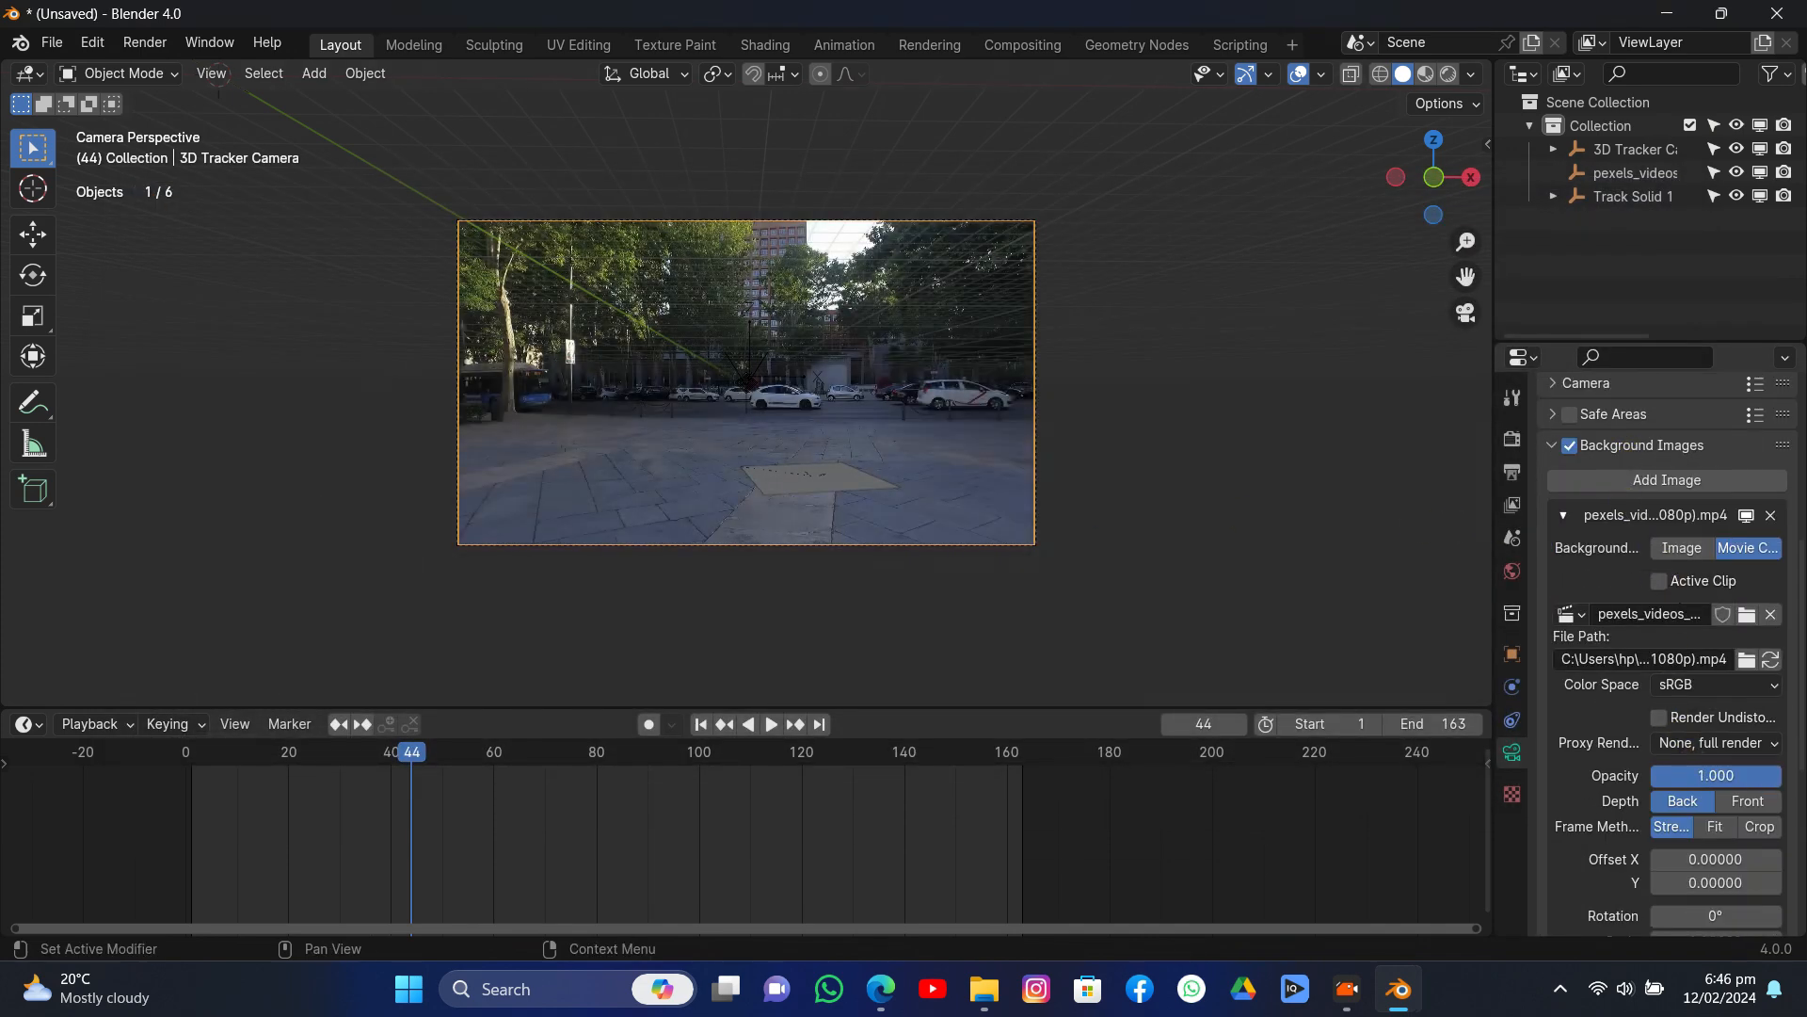
- Play the animation to check the track against the background footage, and return to frame 1
left_click_drag(421, 753, 217, 758)
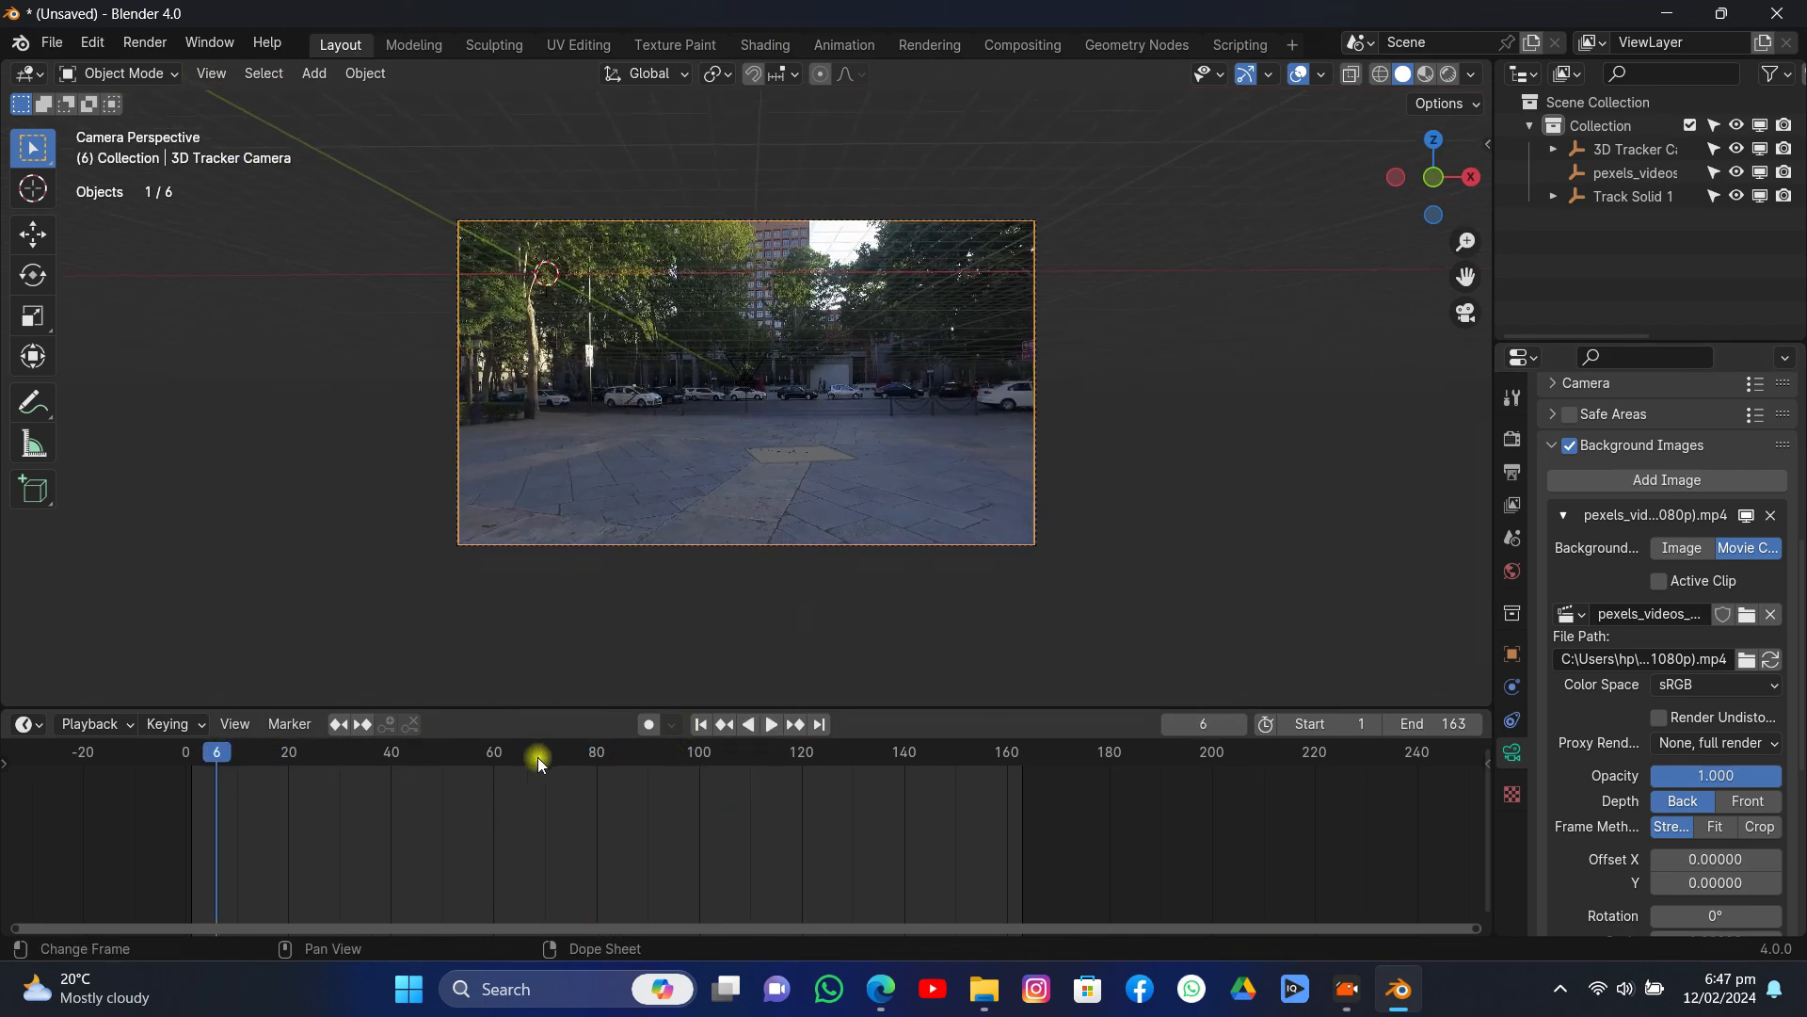
left_click(770, 728)
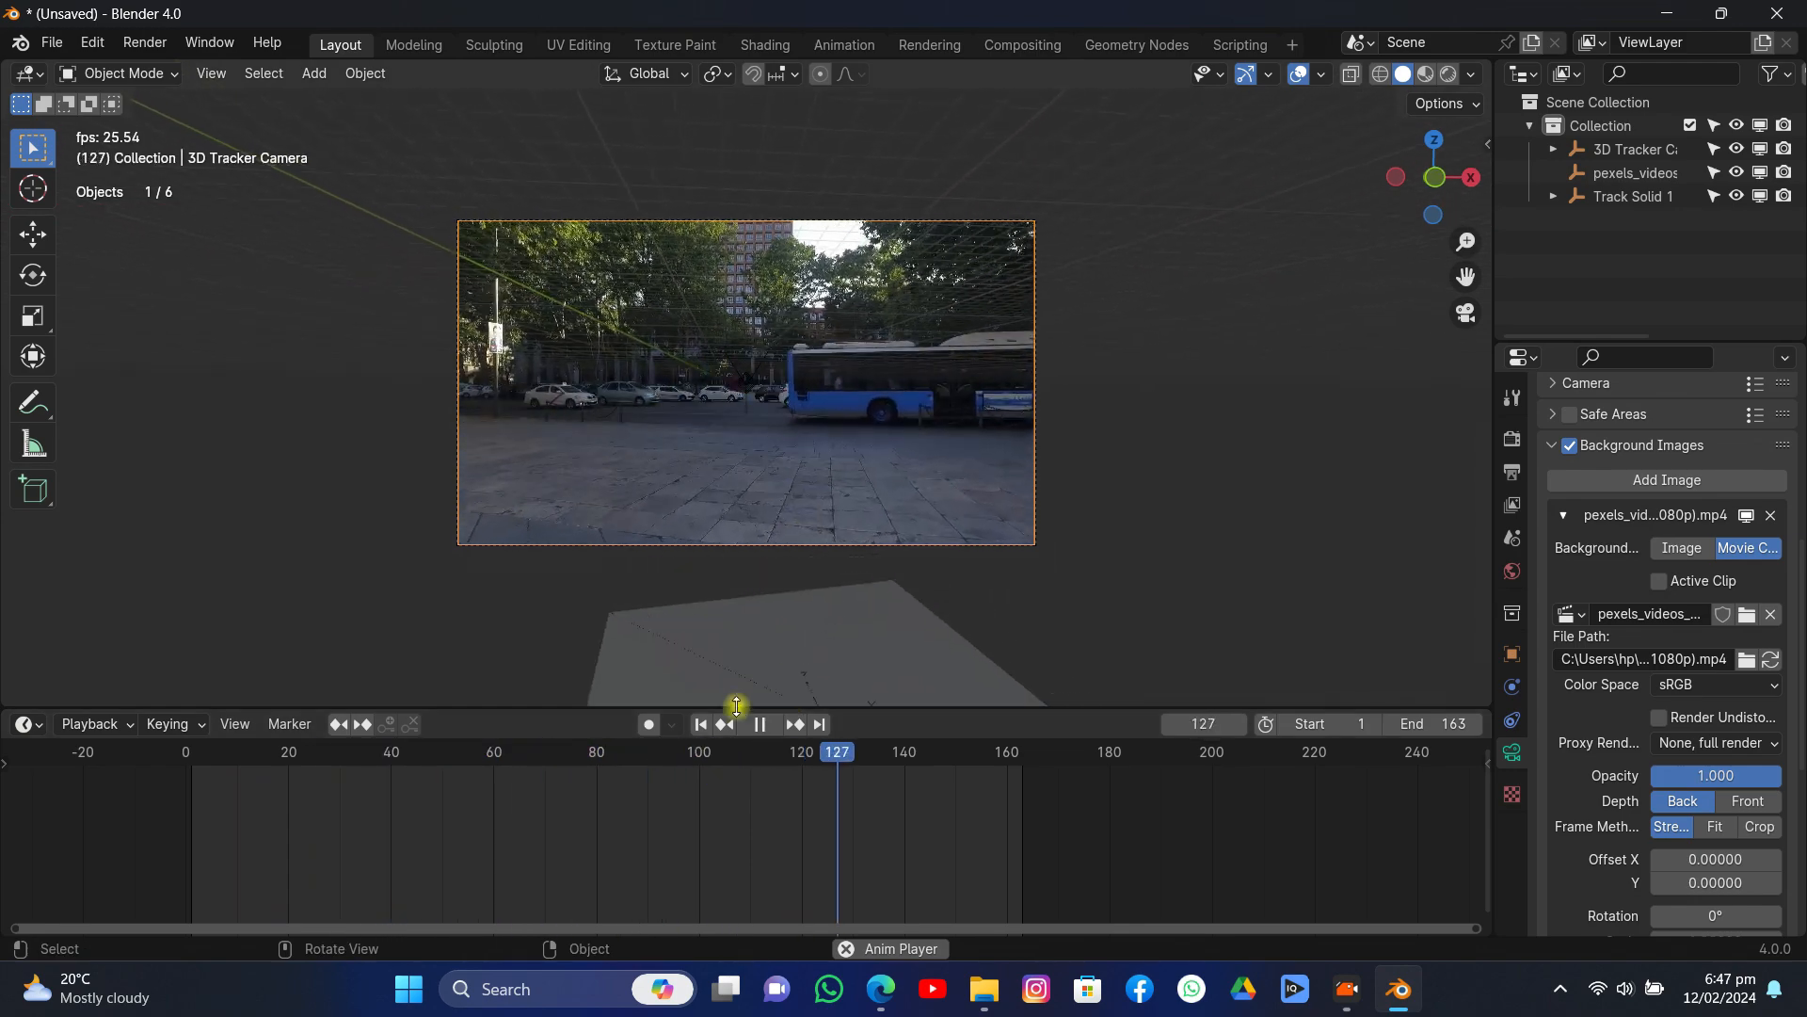
left_click(760, 727)
key("shift+Left")
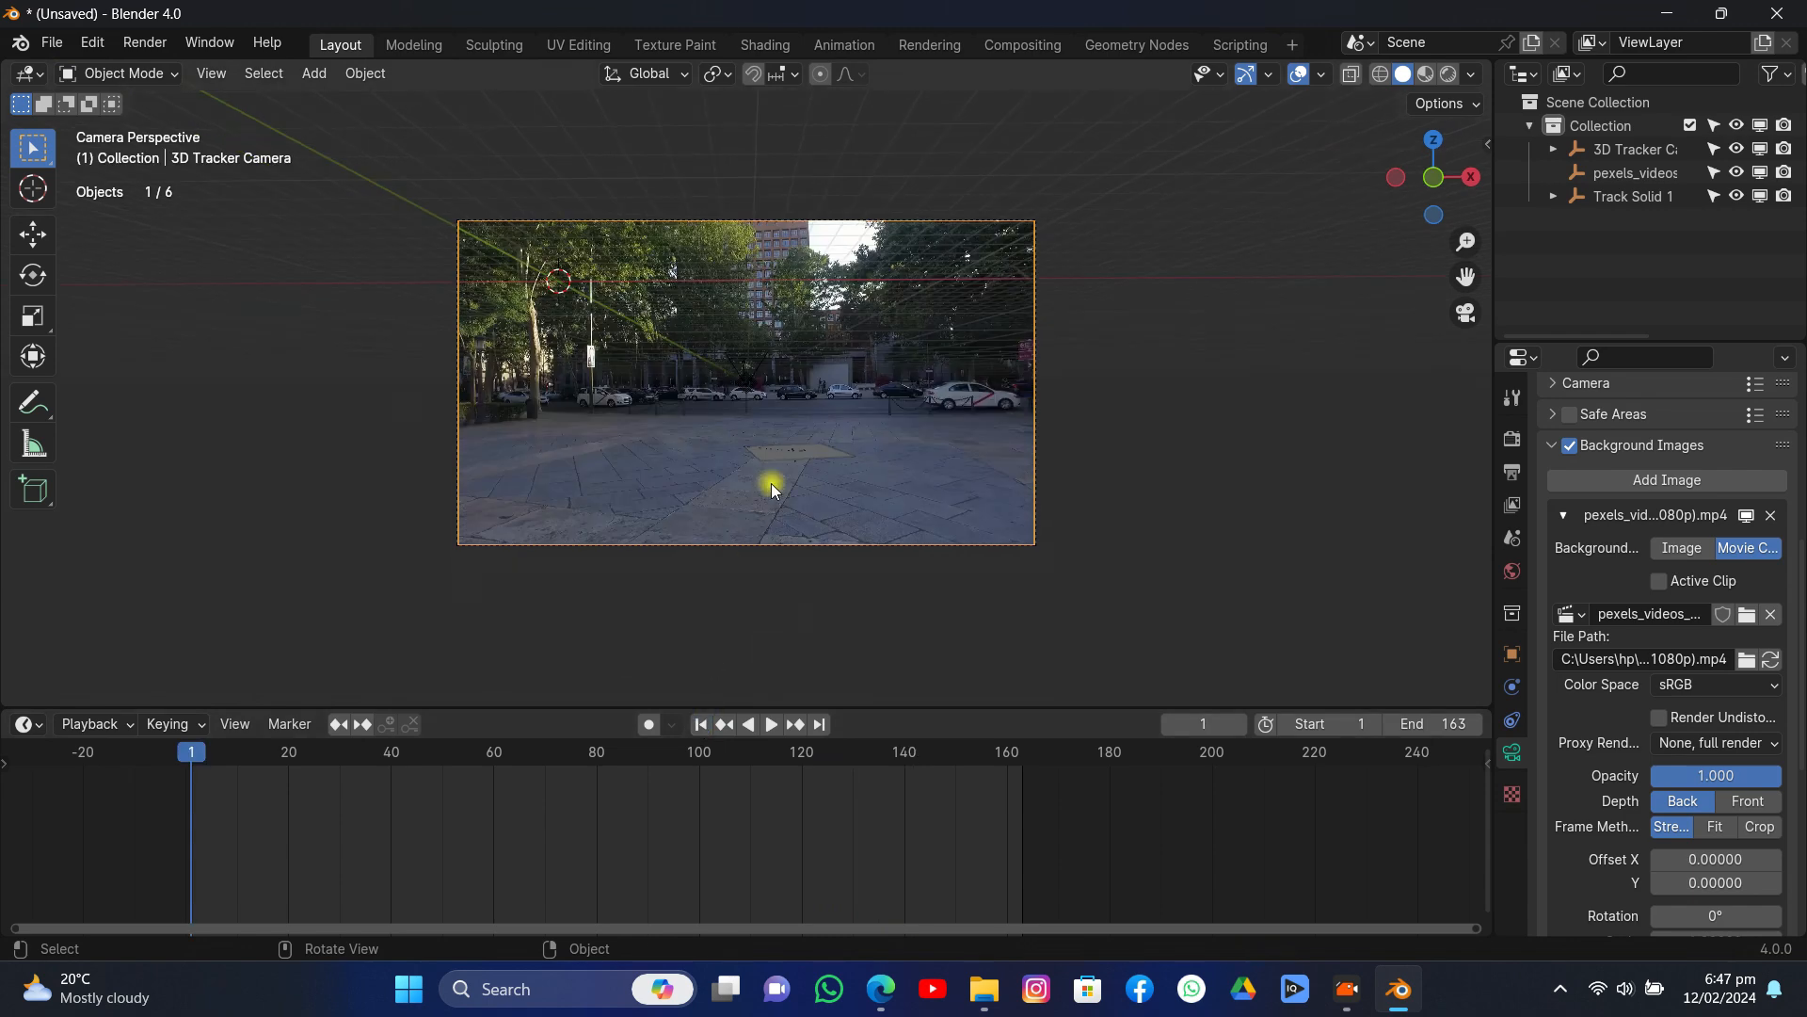
- Save the scene as Track in the Apeaksoft Studio\THUMB\tut for ttack robo folder under Videos
key("ctrl+s")
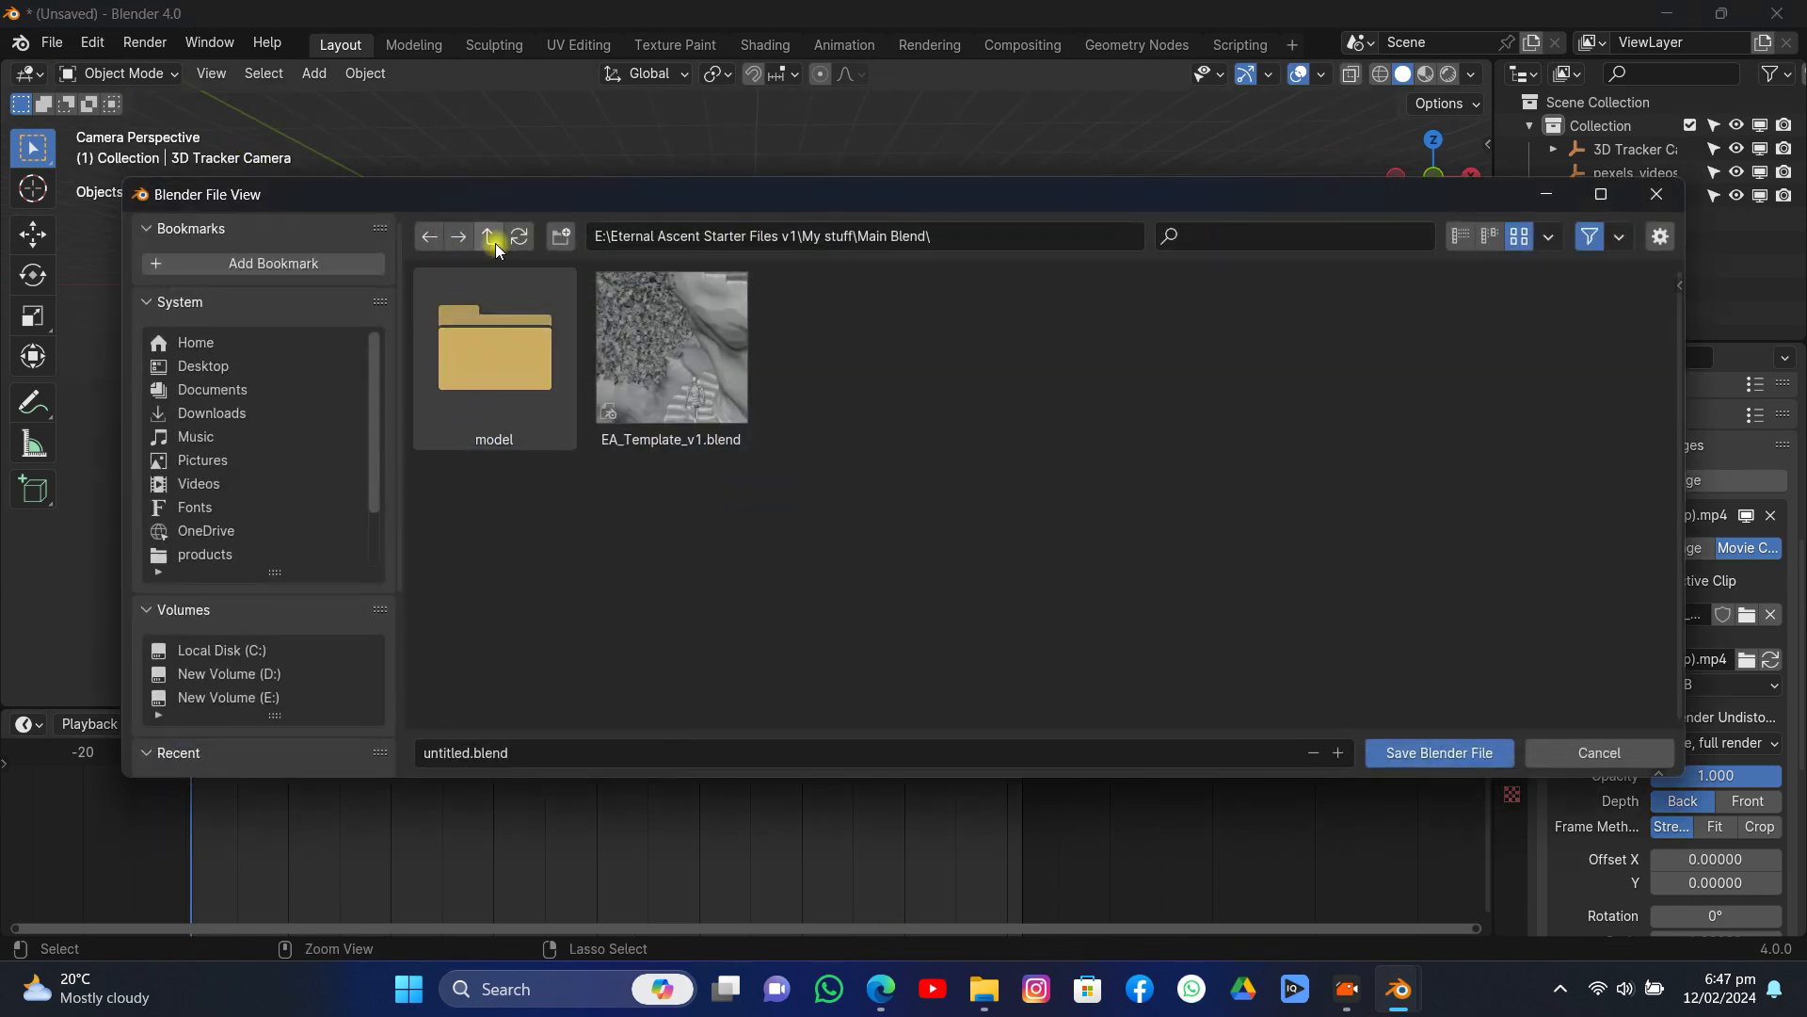
left_click(494, 243)
left_click(495, 243)
left_click(491, 239)
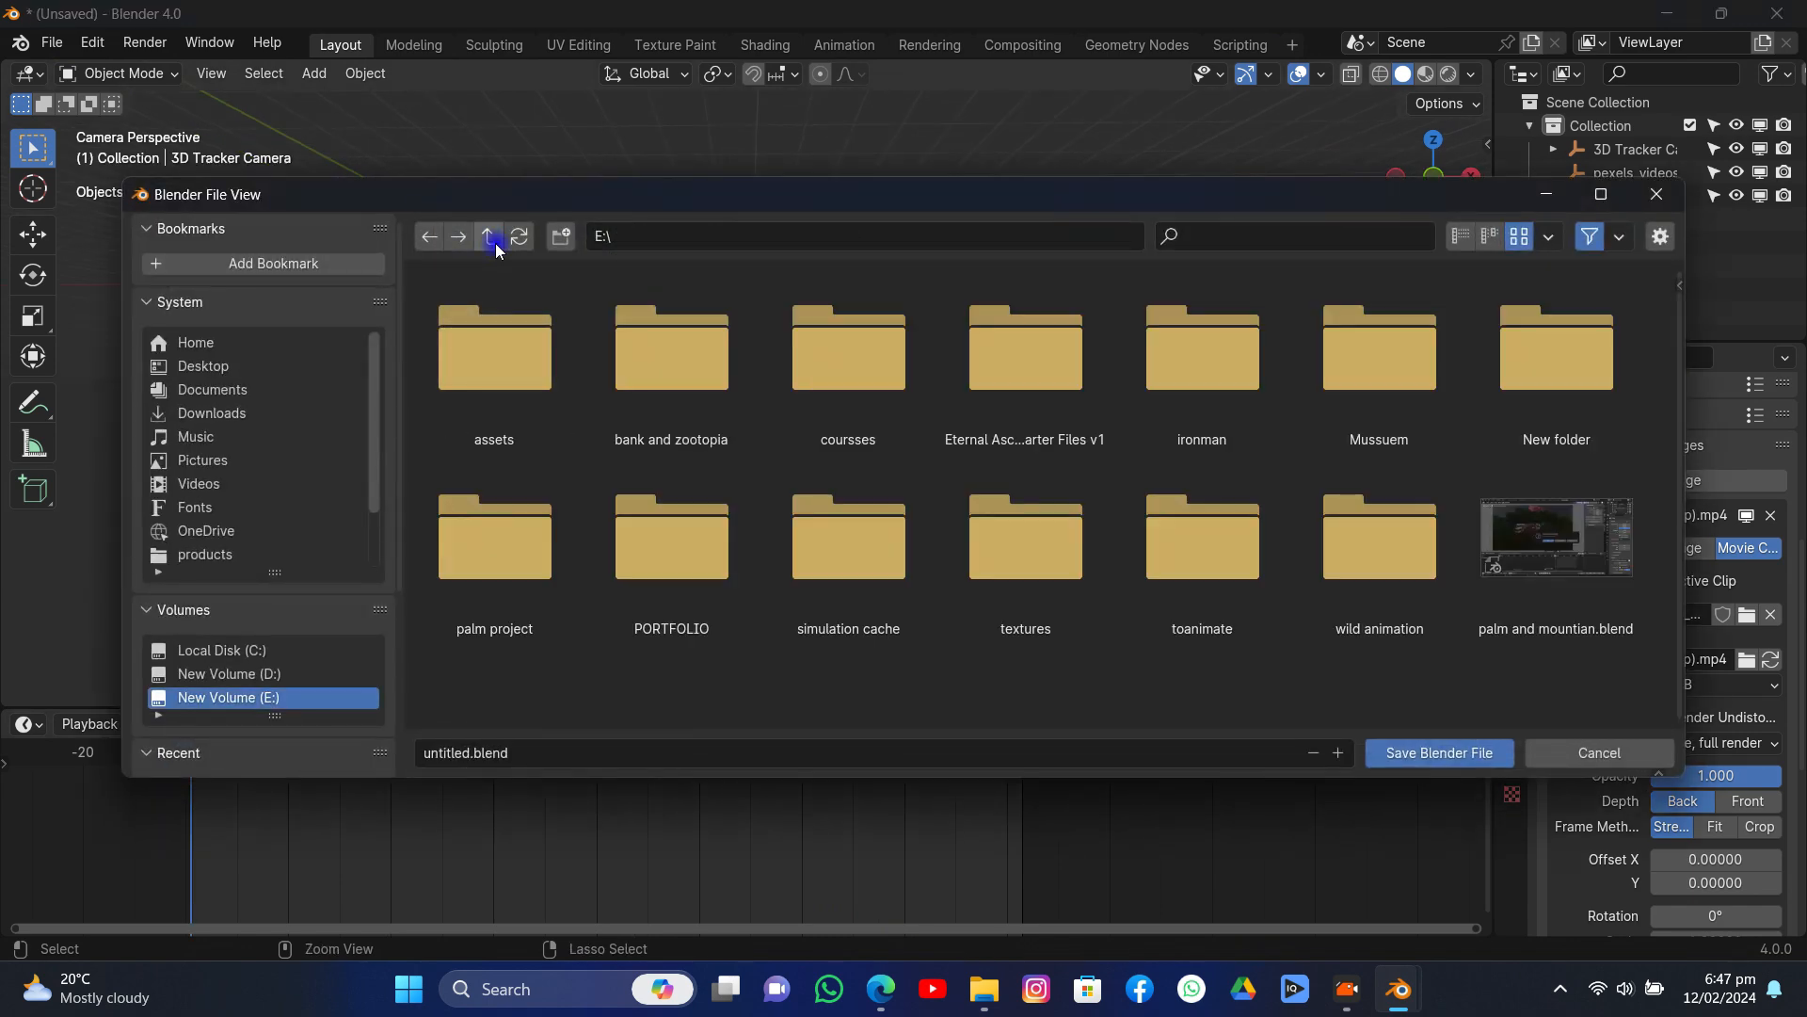
left_click(188, 483)
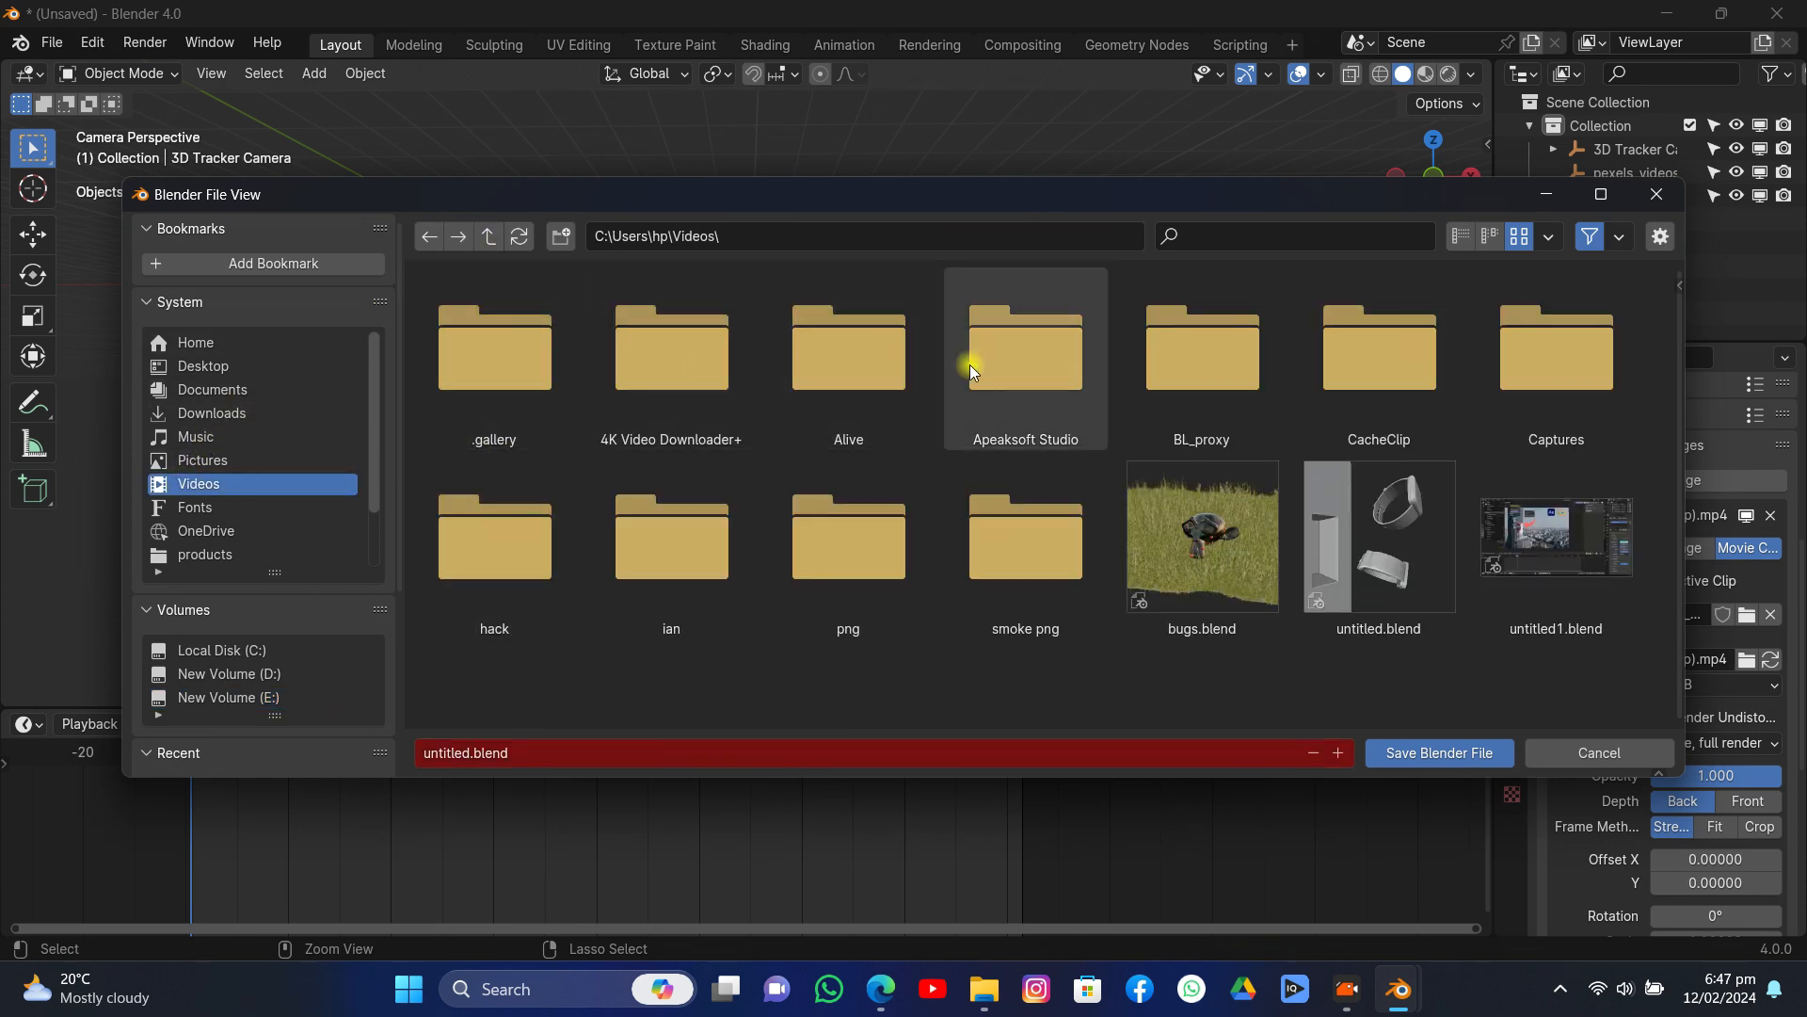
double_click(1041, 359)
left_click(828, 370)
double_click(827, 370)
double_click(678, 371)
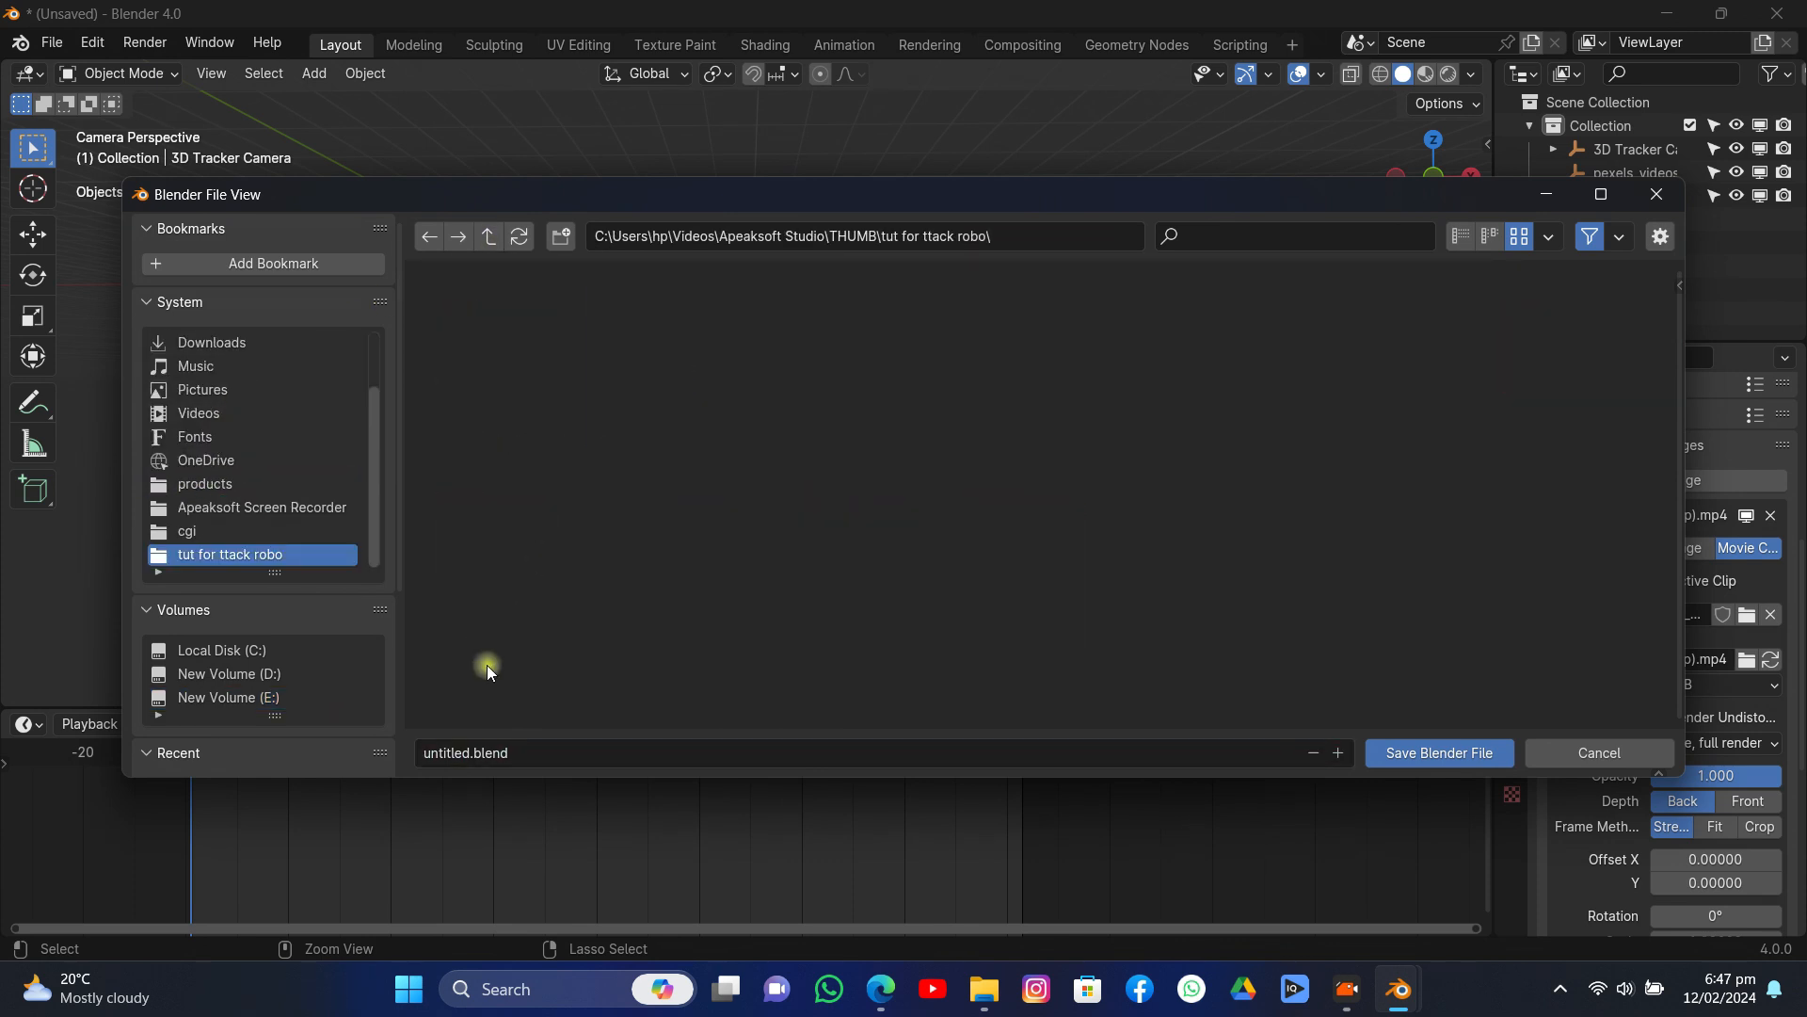
left_click(469, 751)
type("Track")
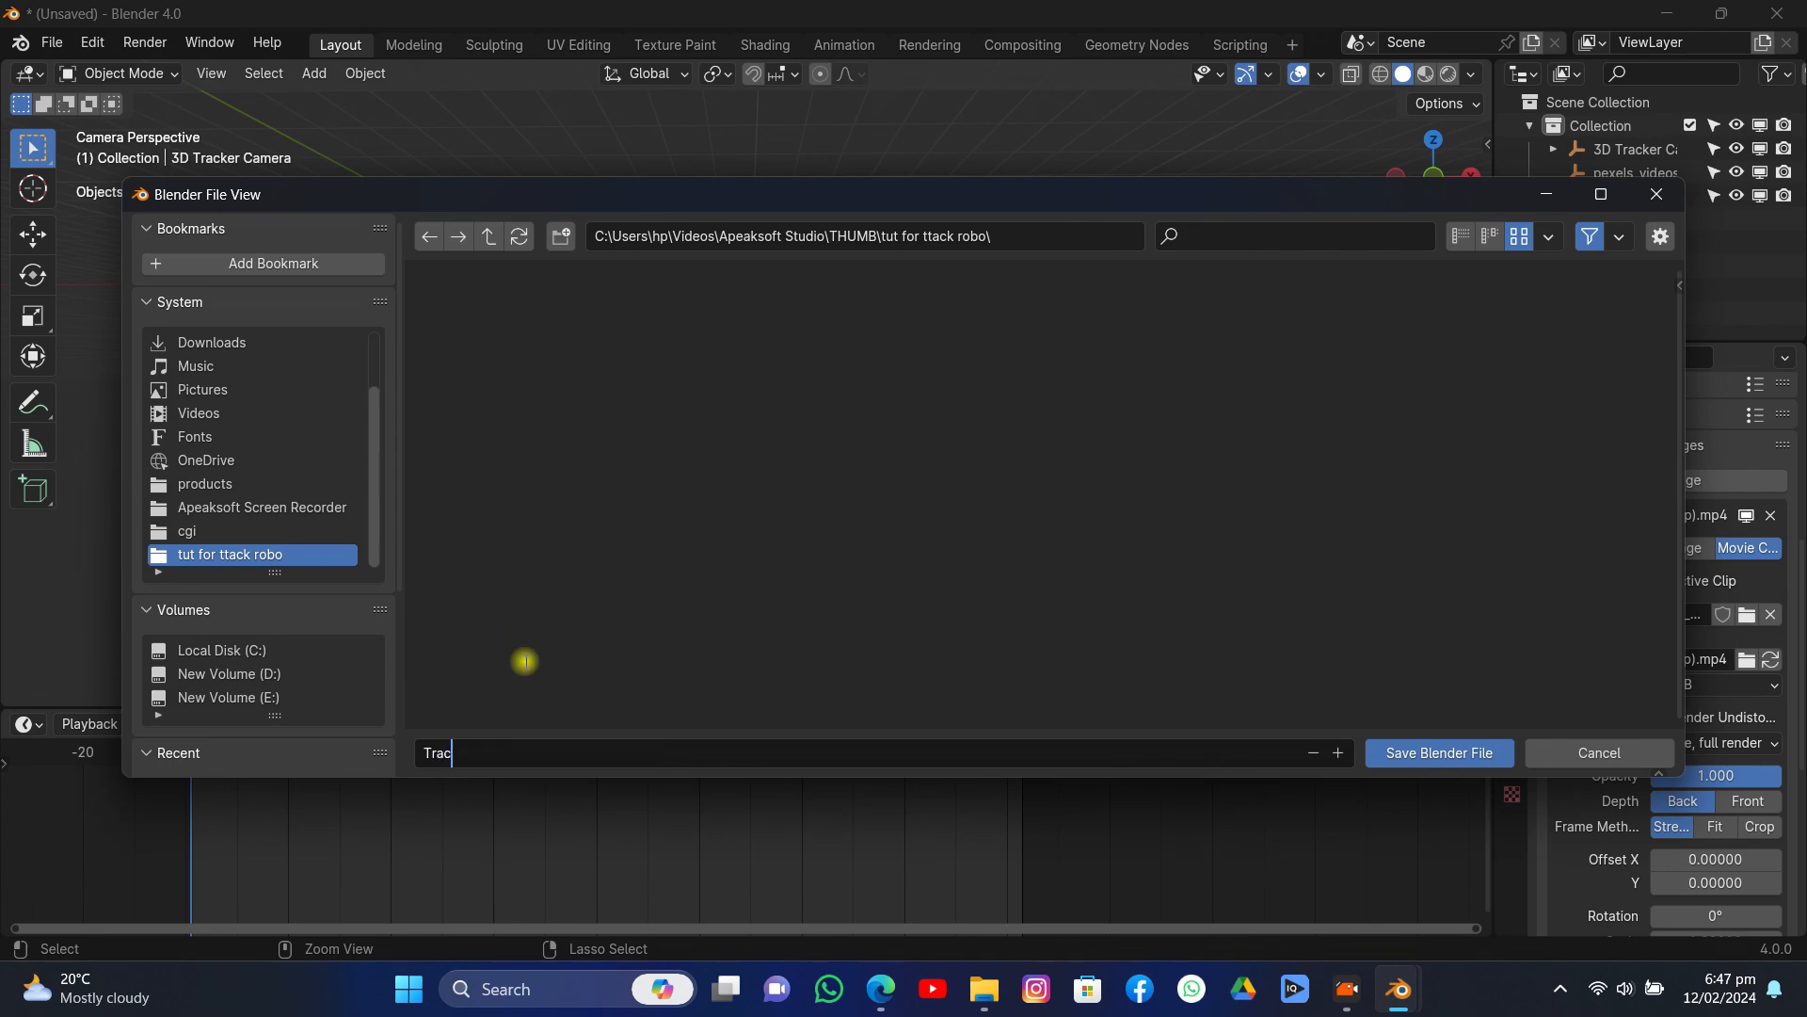
left_click(1457, 750)
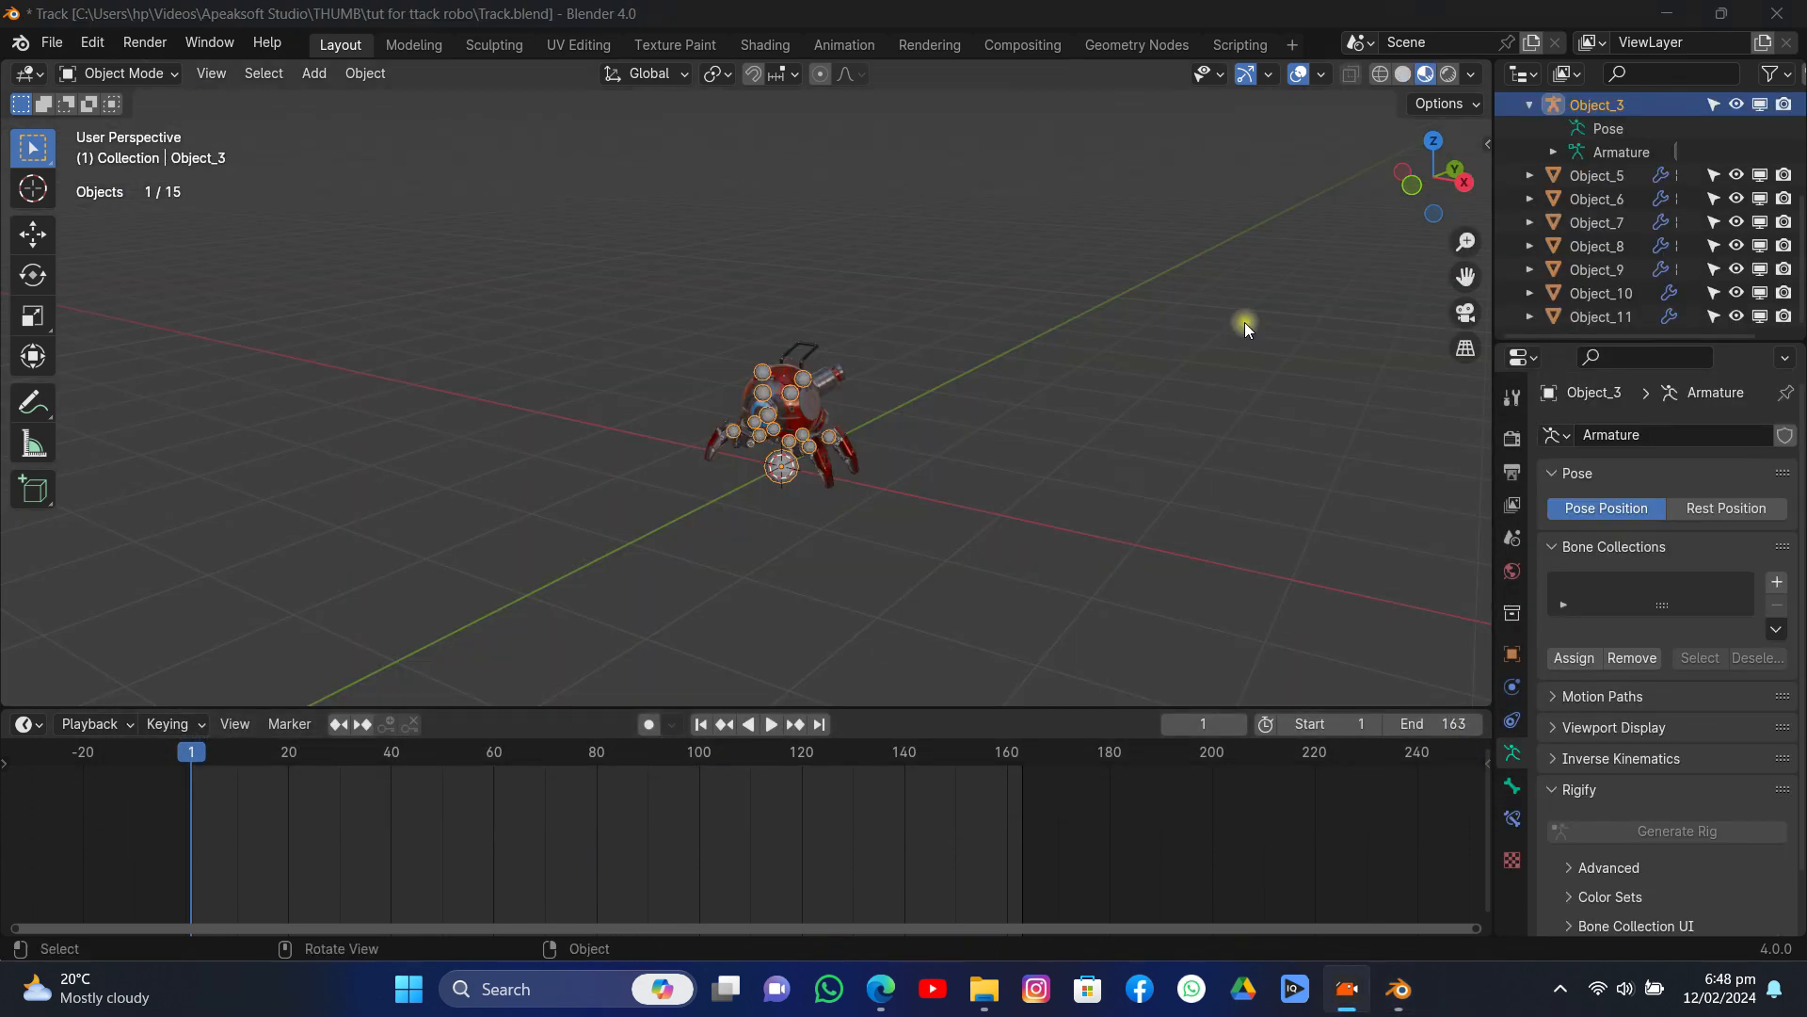
- Select the Track Solid 1 Anchor Point in the camera view and snap the 3D cursor to it
left_click_drag(1432, 177, 1040, 302)
scroll(1039, 302, "up", 8)
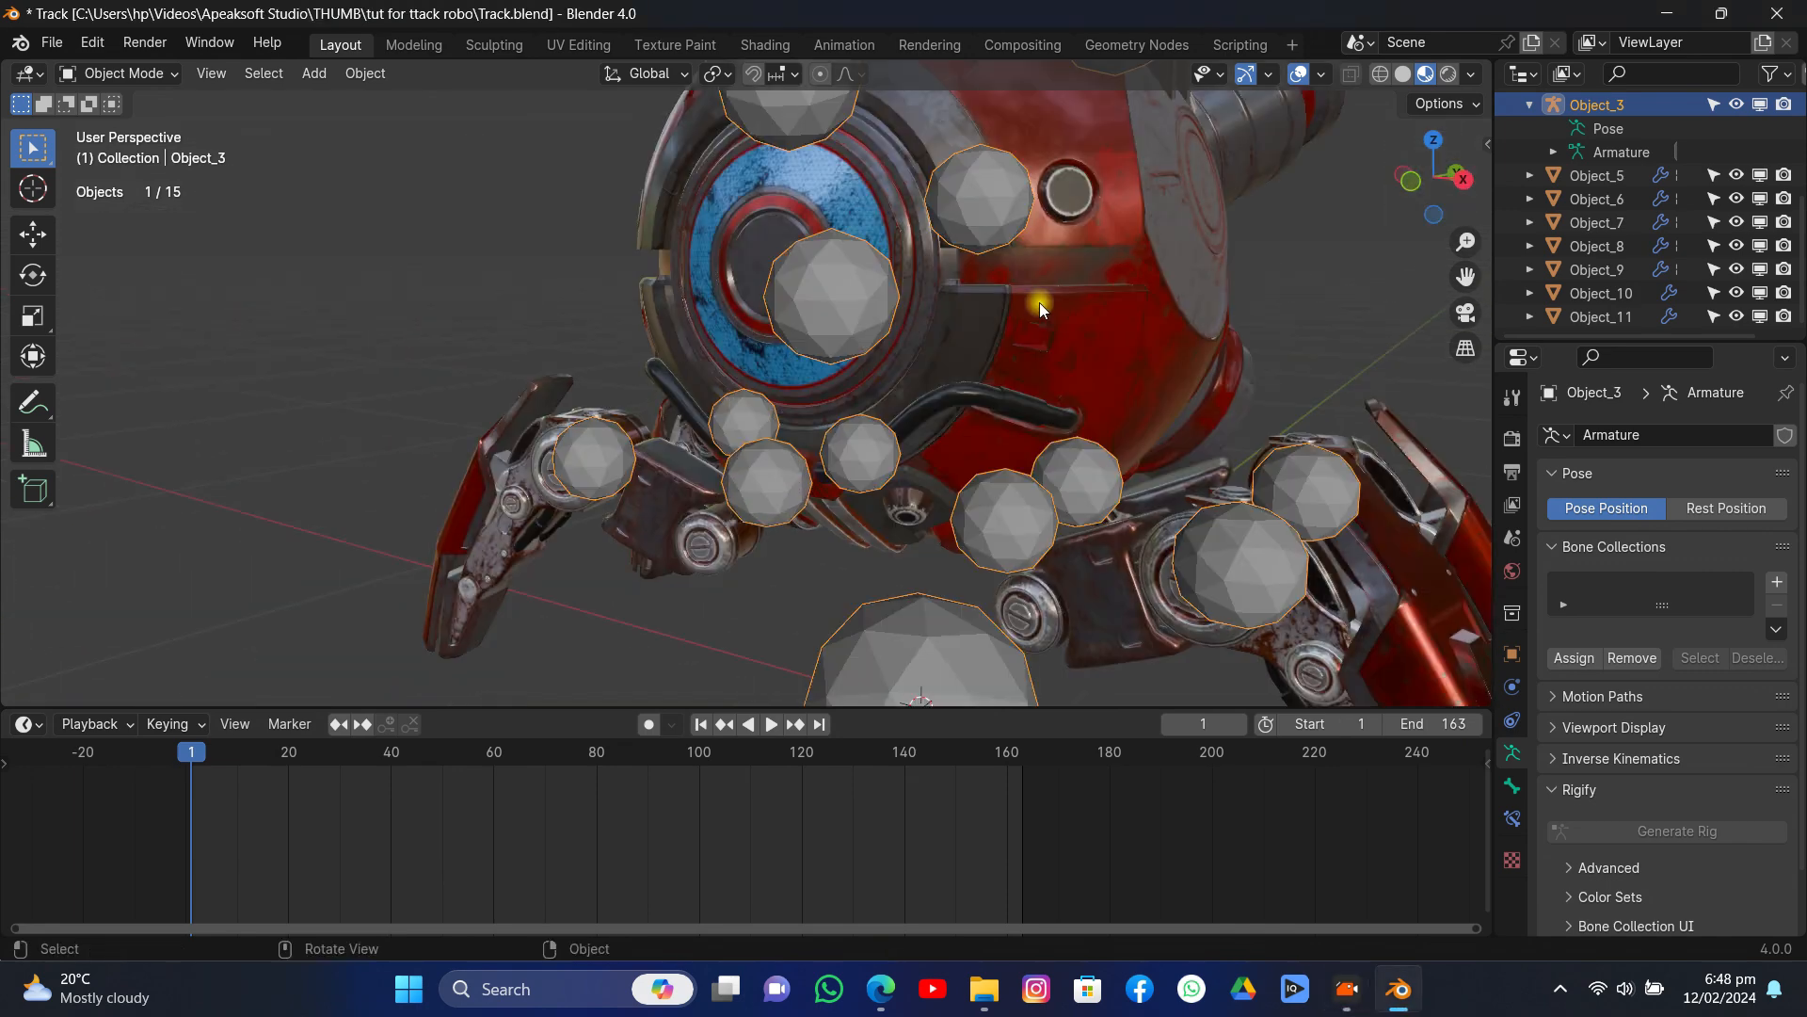
left_click_drag(1425, 186, 1425, 324)
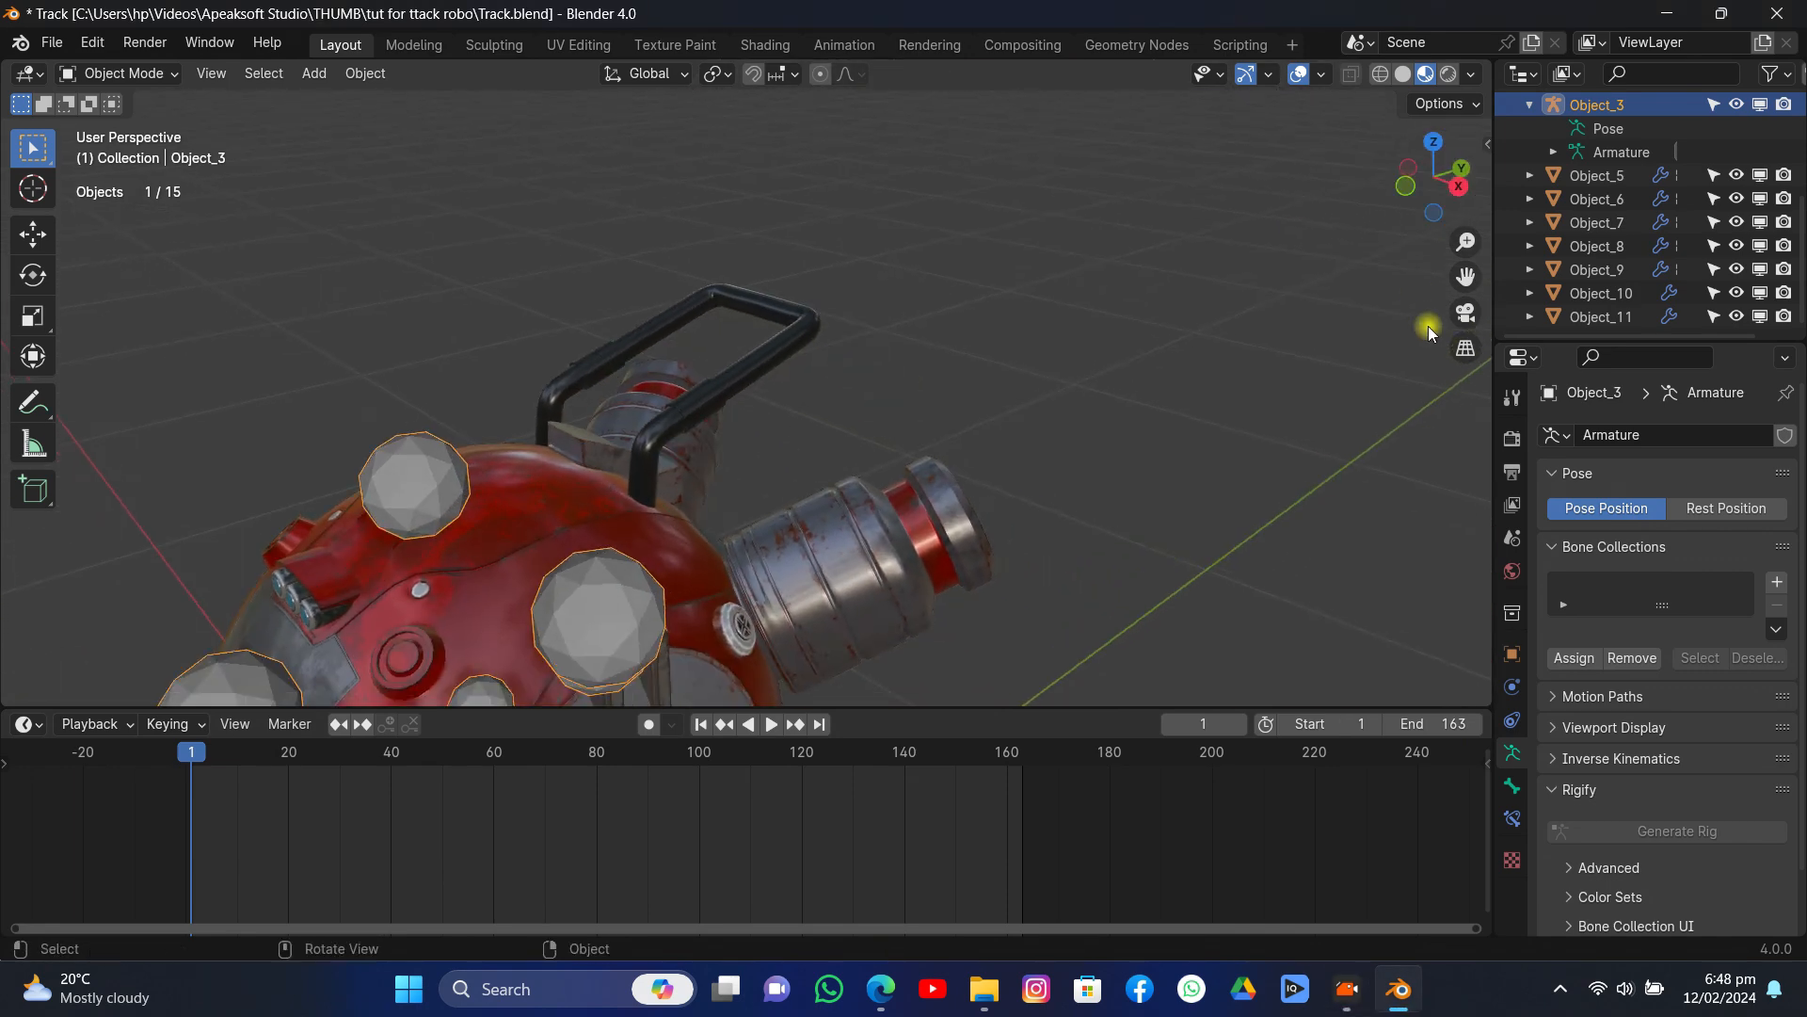
left_click(1461, 316)
scroll(839, 399, "up", 5)
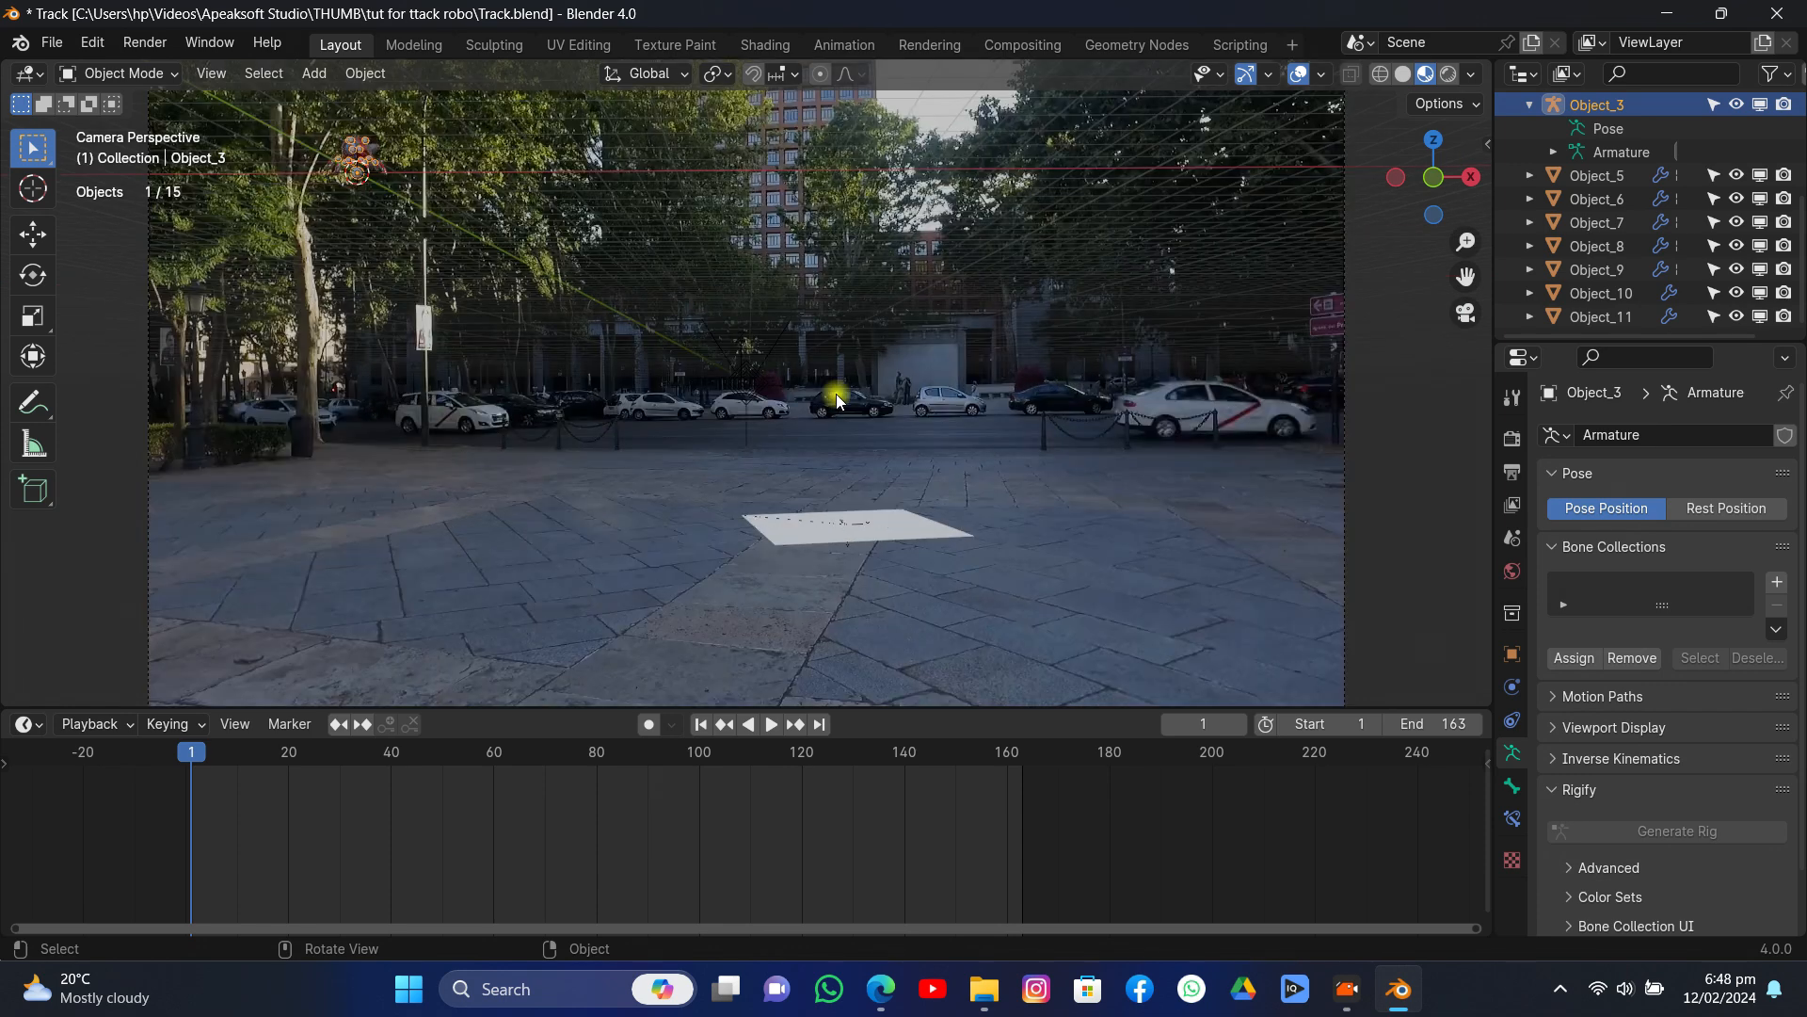
left_click(918, 625)
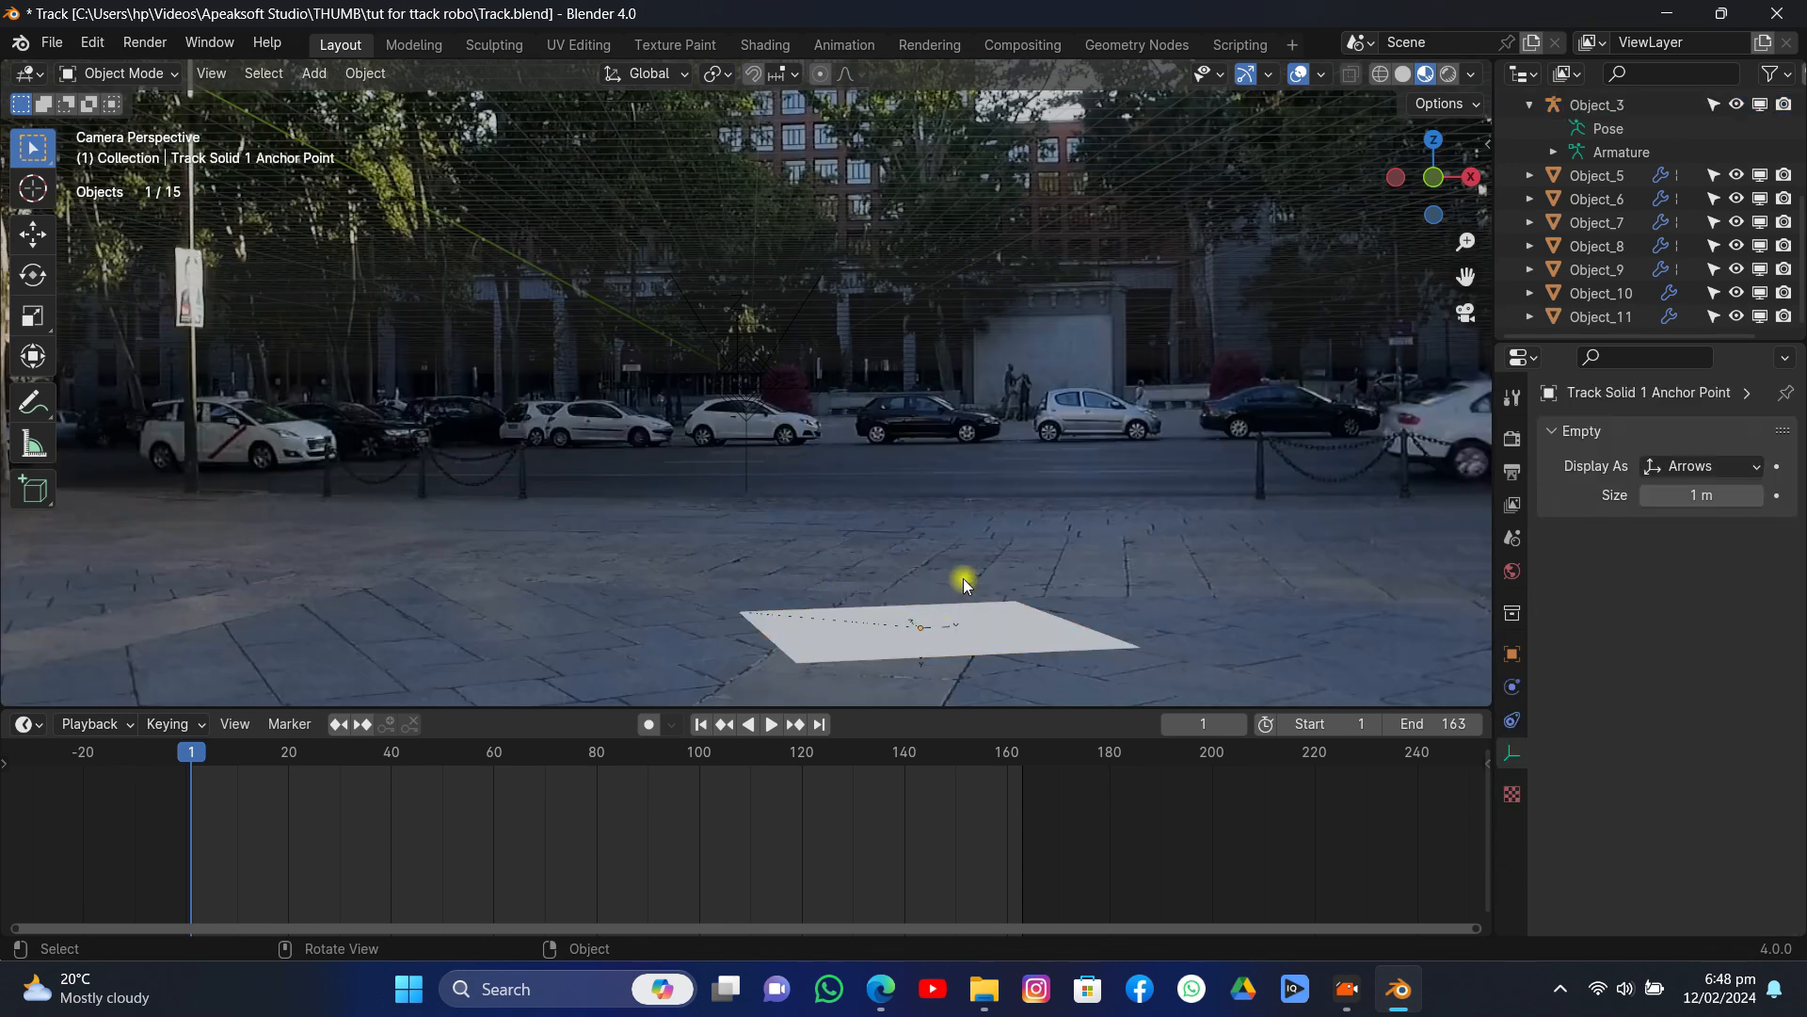
key("shift+s")
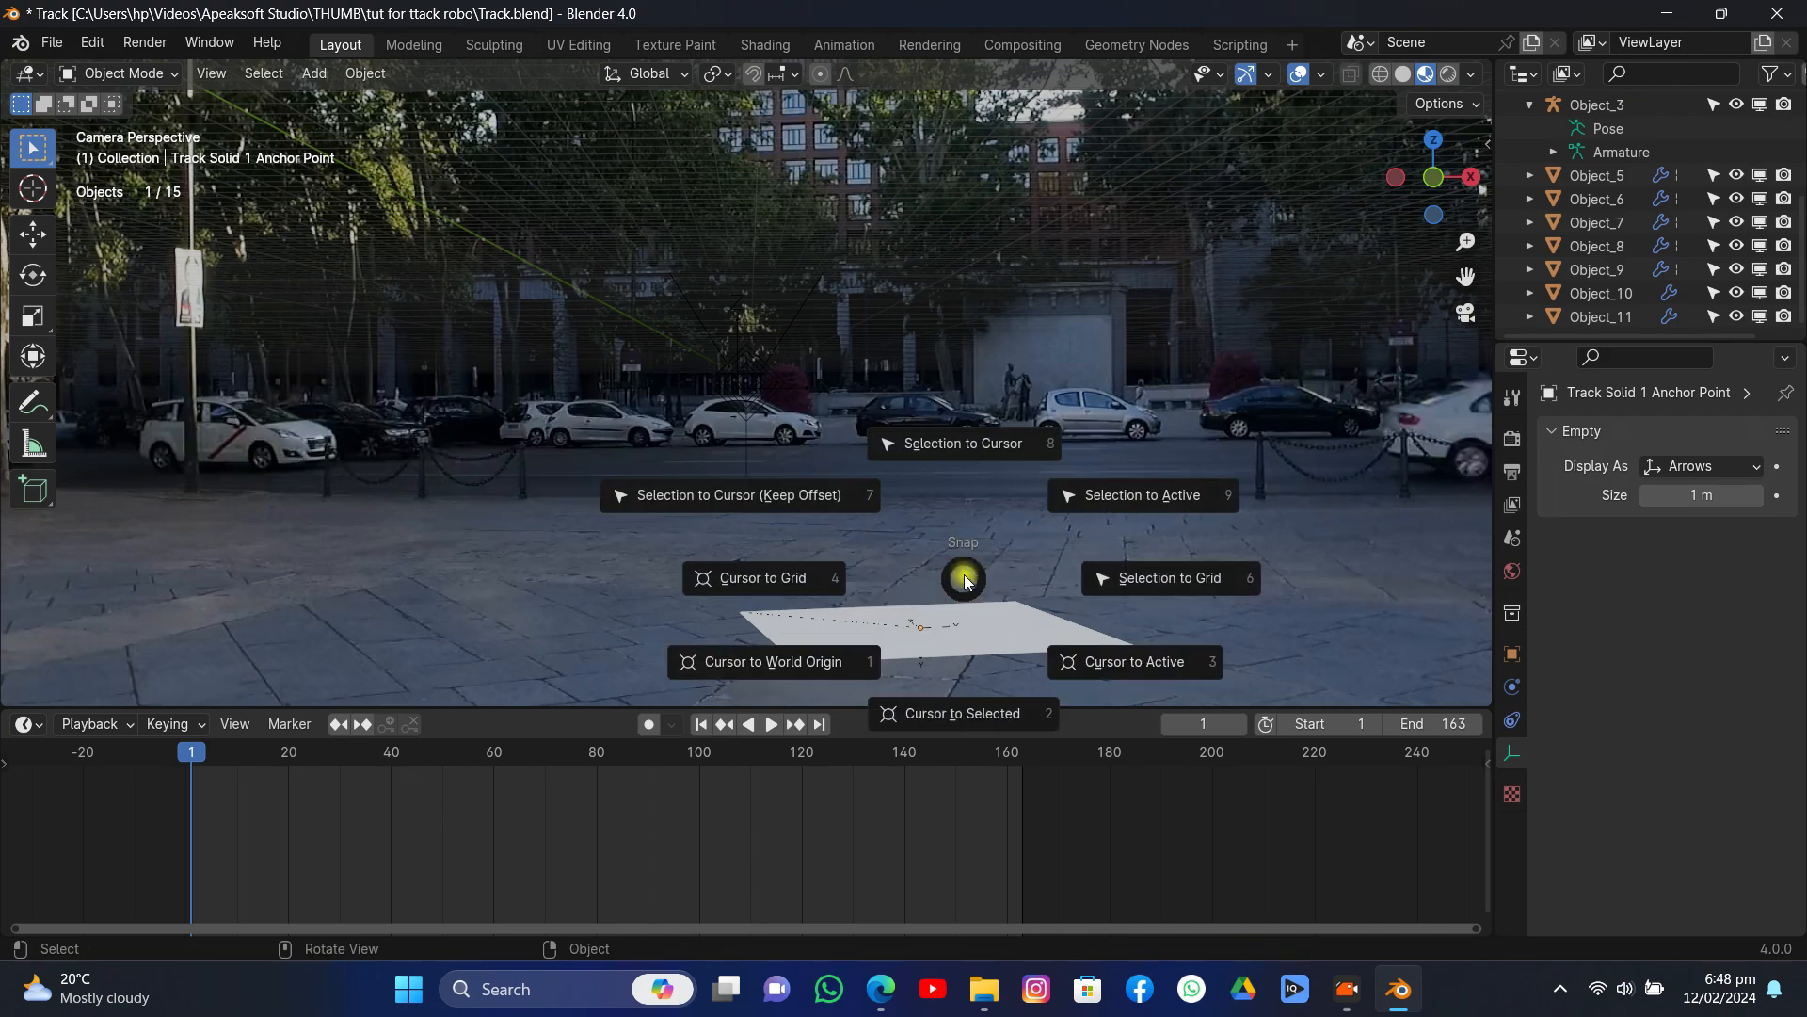
left_click(945, 684)
scroll(955, 529, "down", 5)
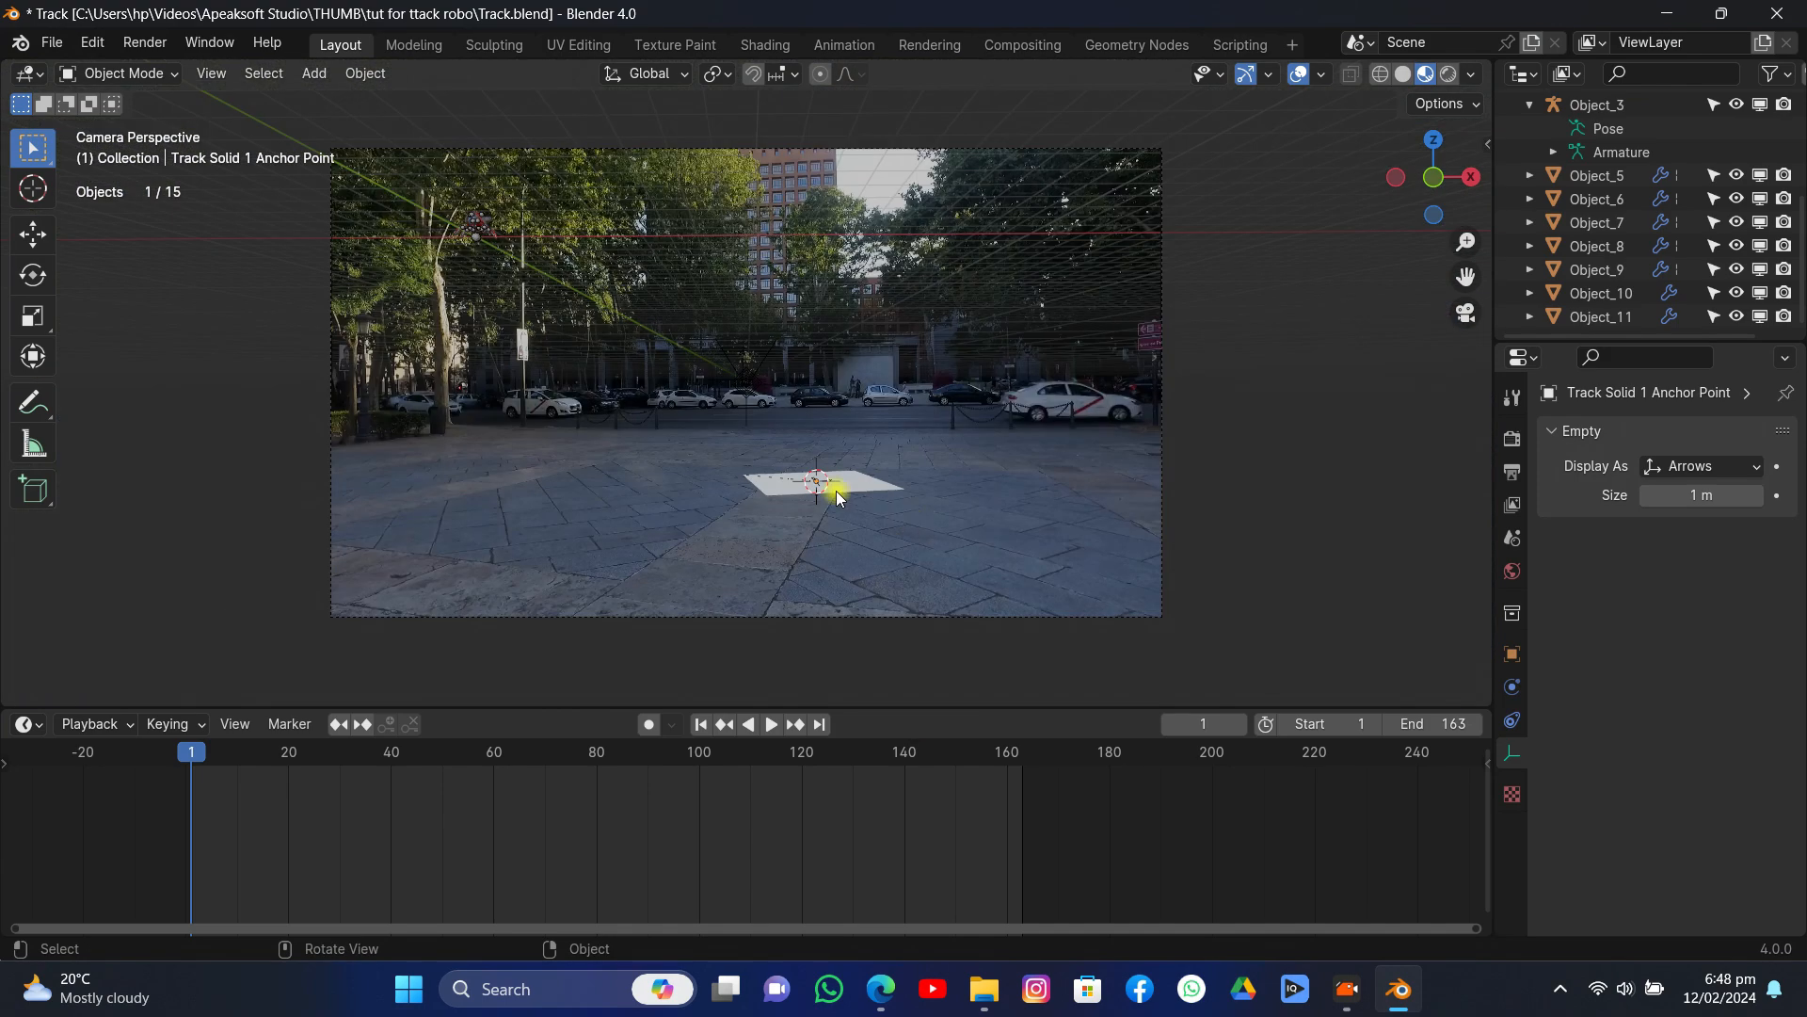
- Delete the robot's armature, Object_3, from the scene
left_click(1598, 105)
left_click(1529, 109)
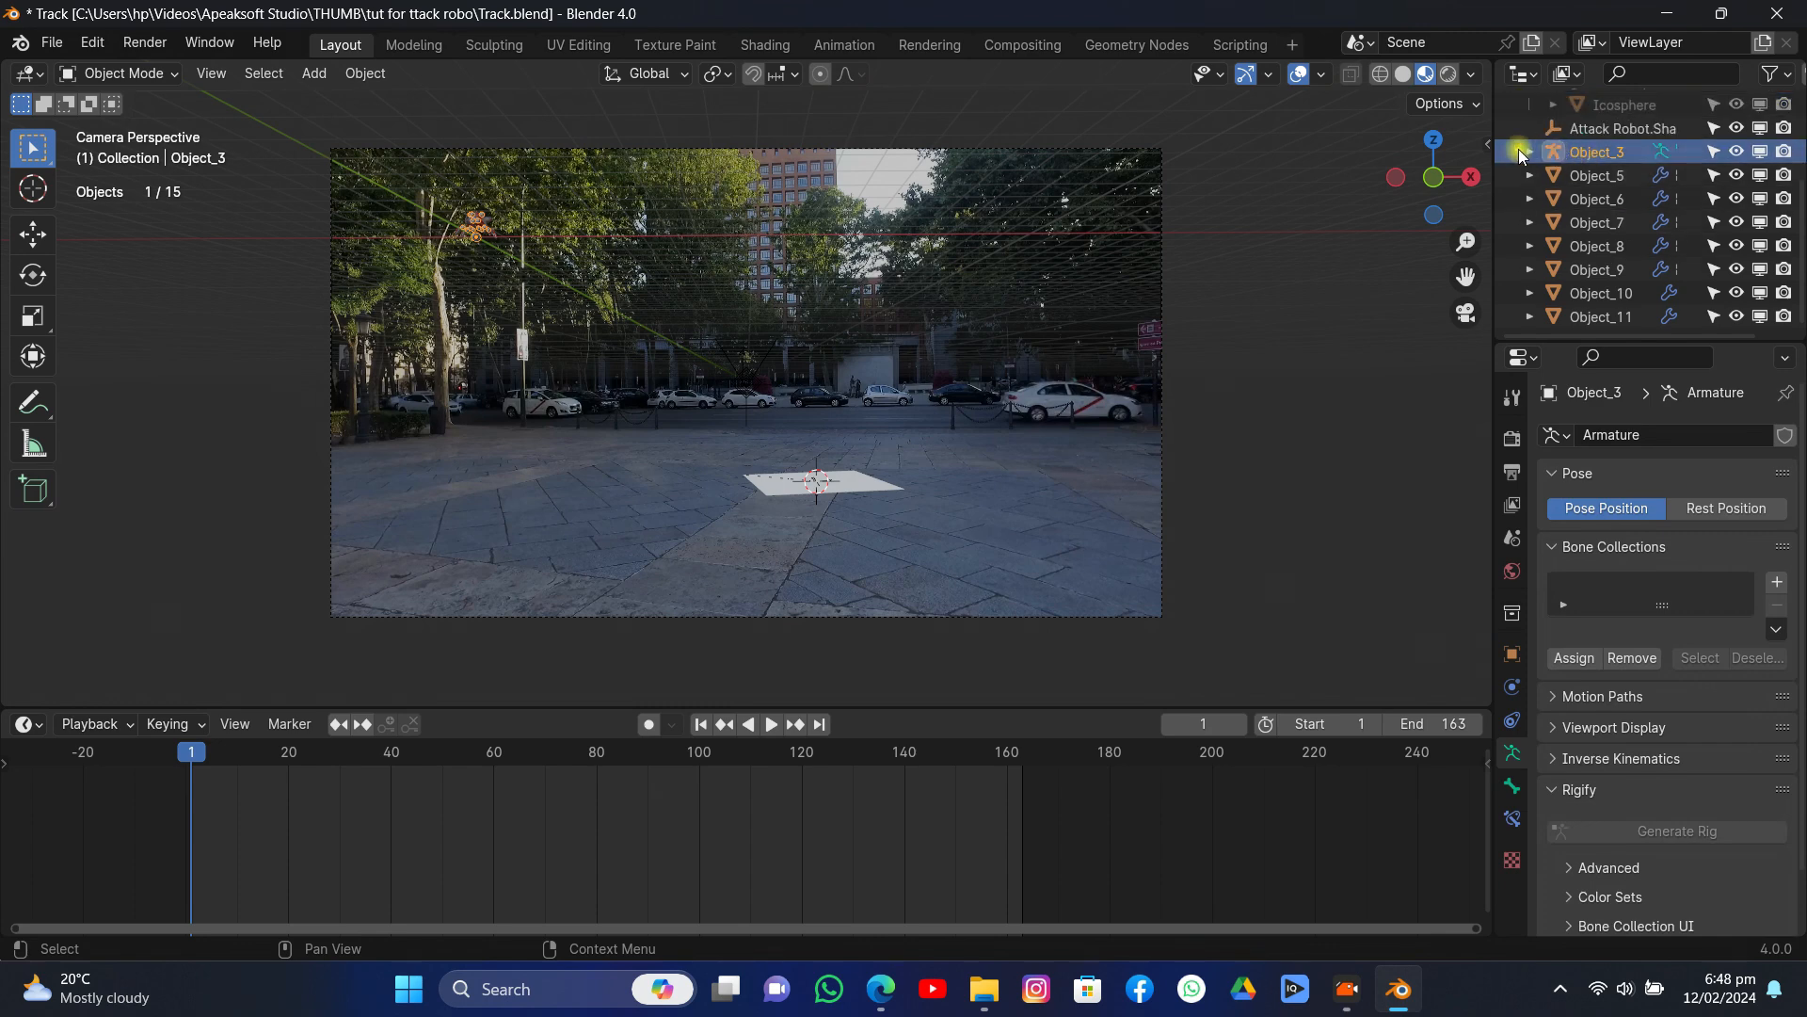
left_click_drag(1434, 179, 1451, 209)
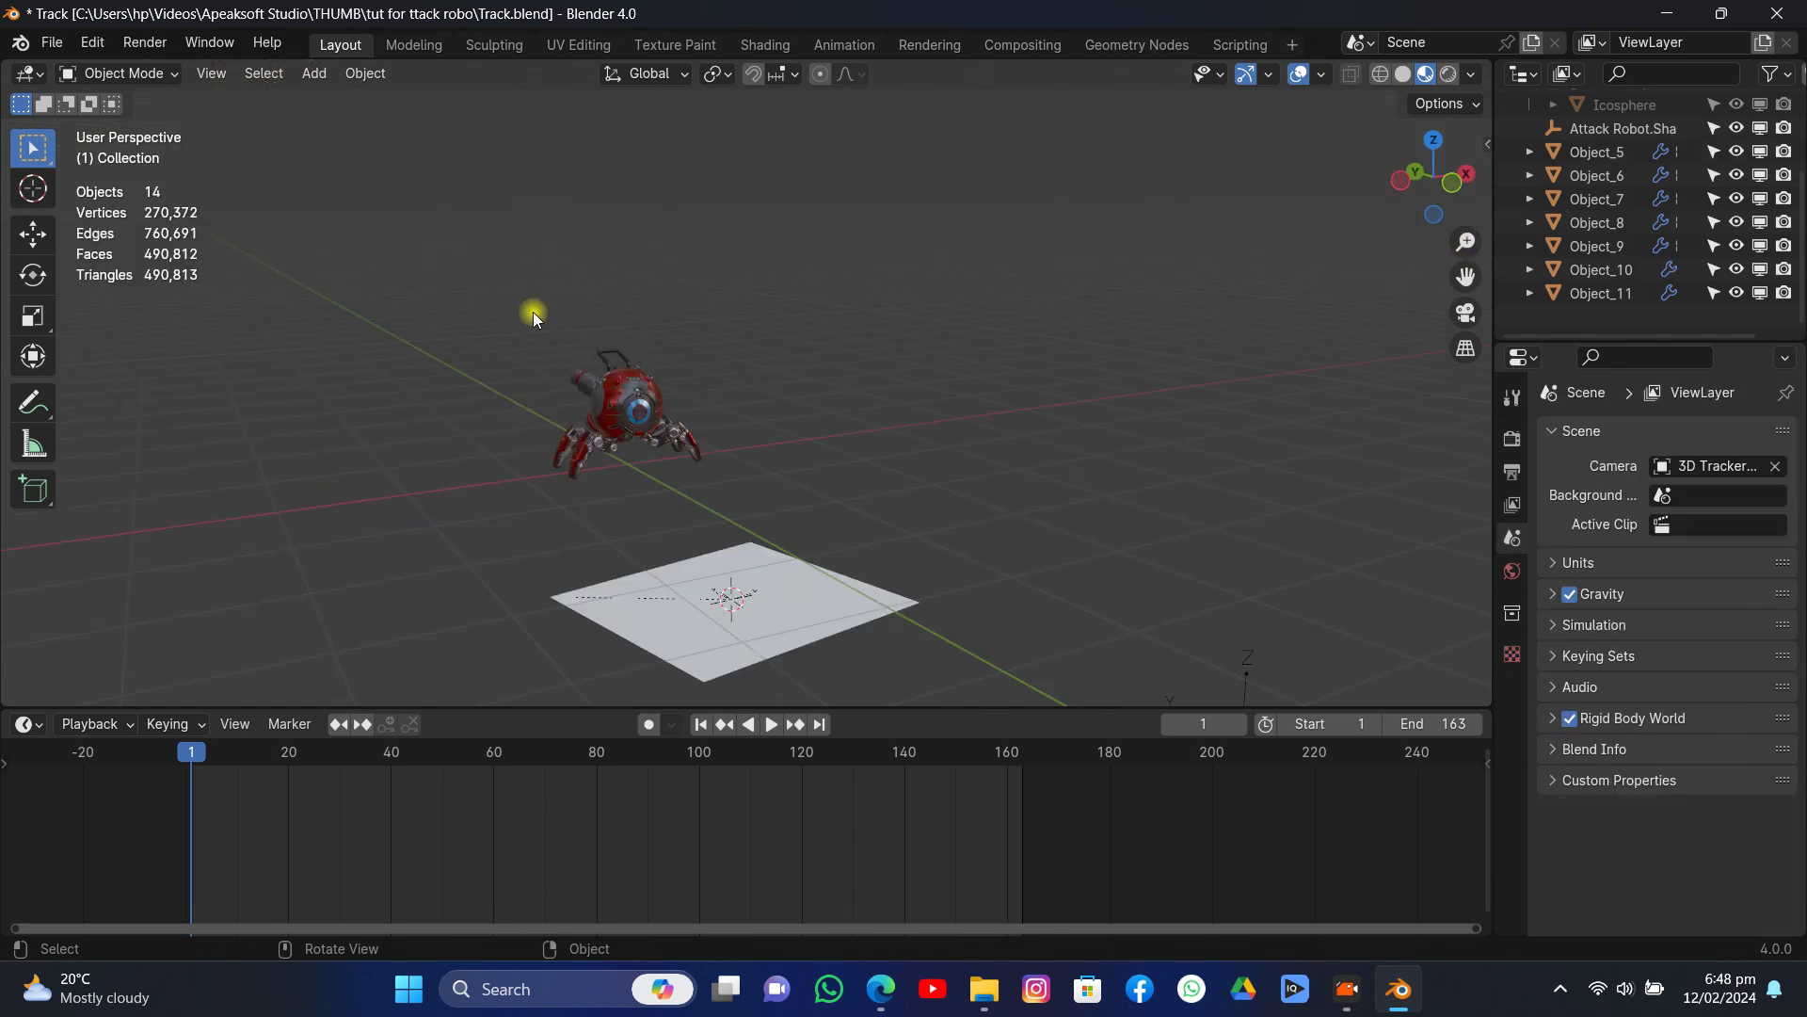
- Select all the robot's parts with Object_5 as the active object and join the meshes into one
left_click_drag(532, 312, 696, 469)
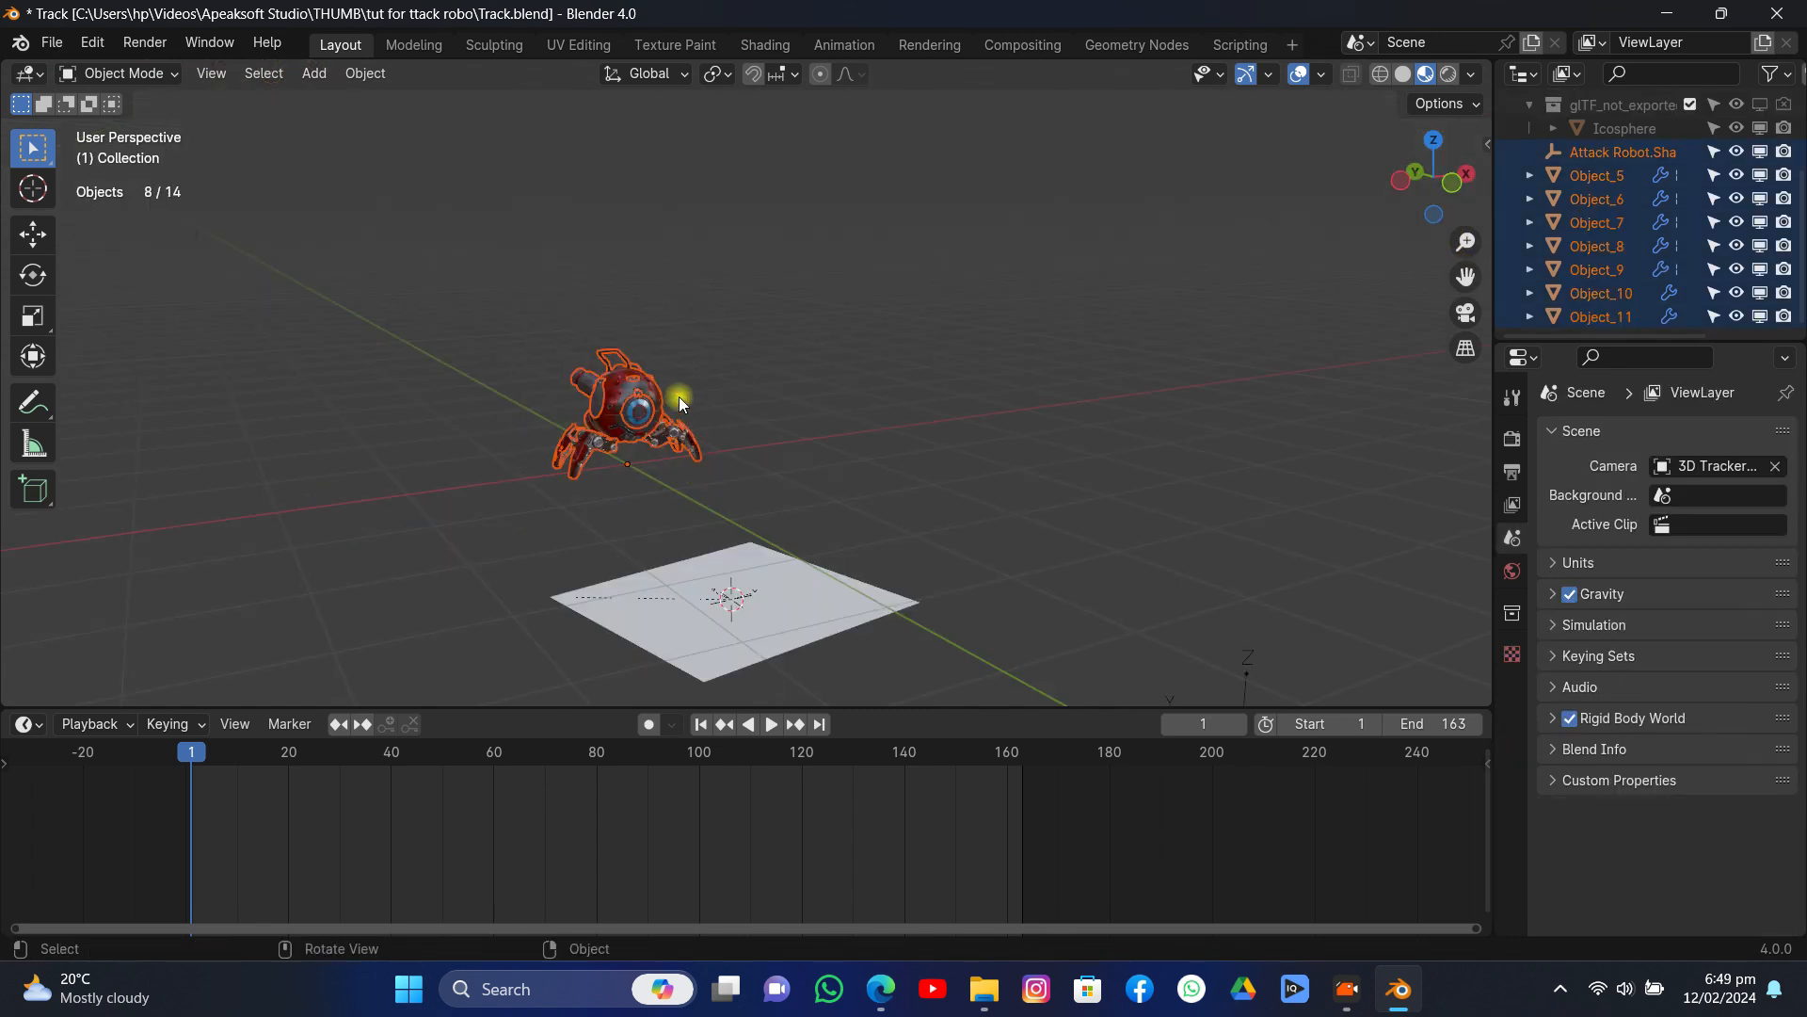
left_click(654, 397, "shift")
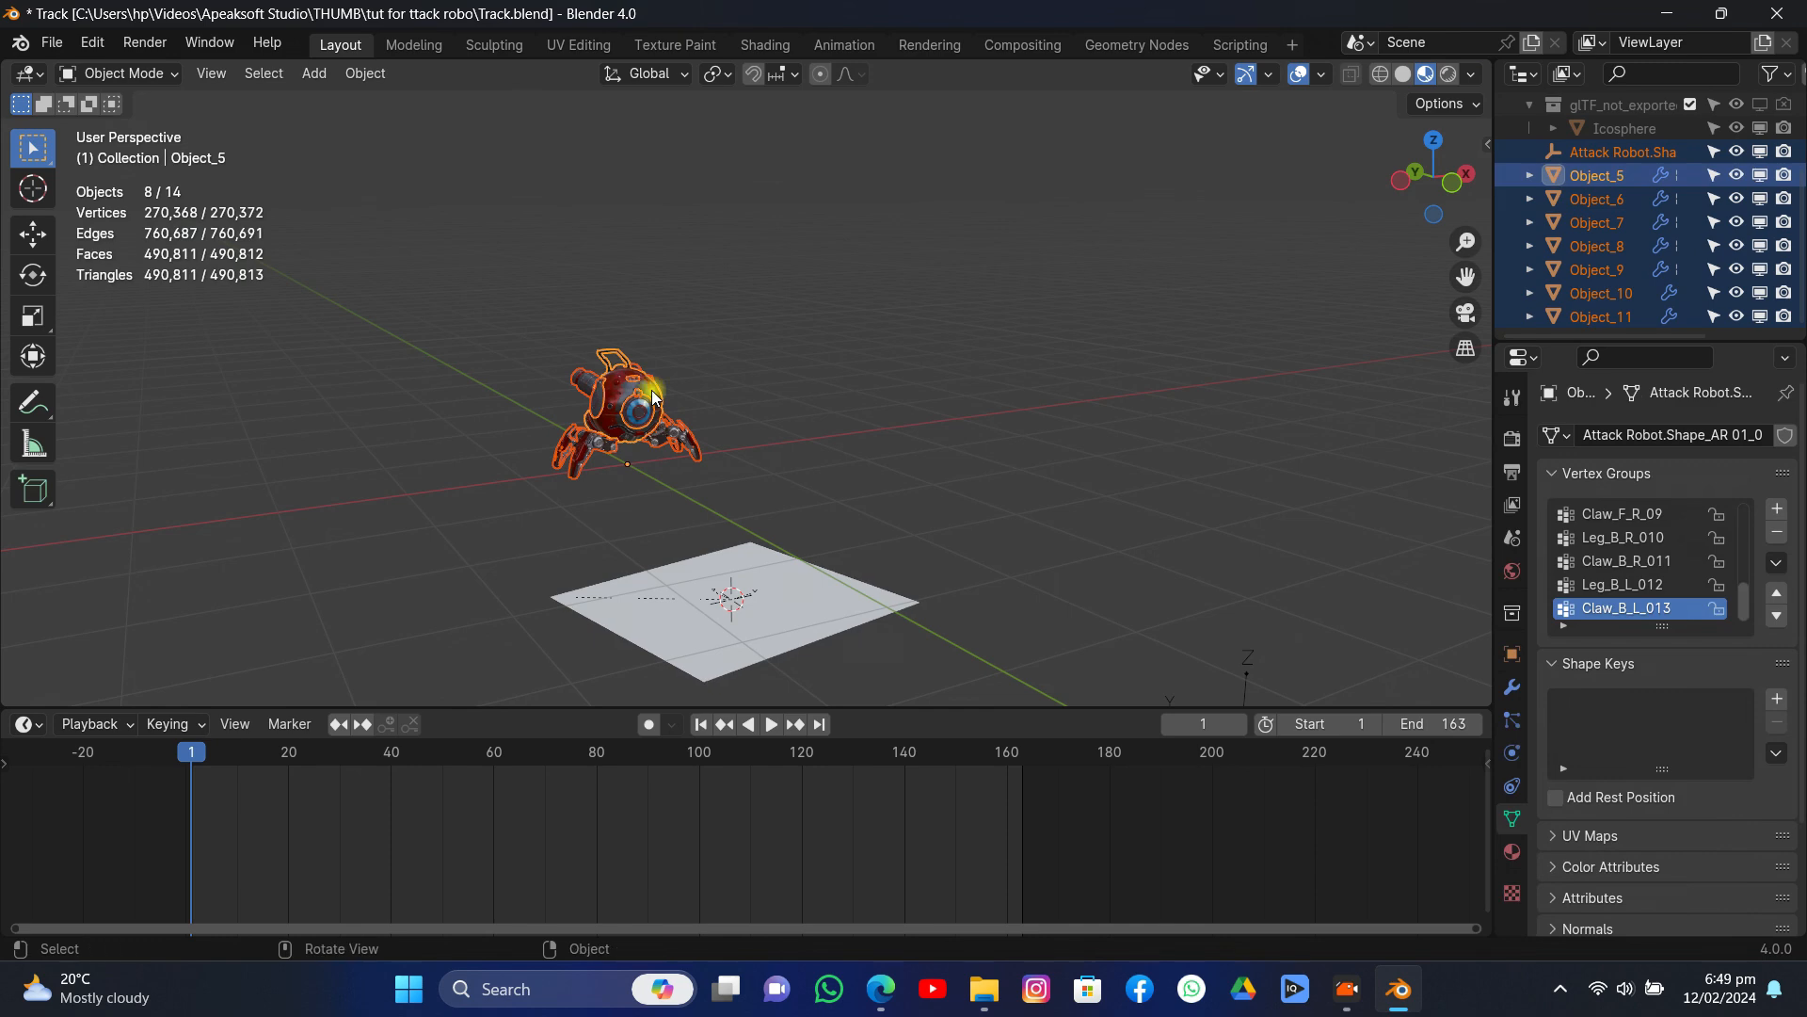
key("ctrl+j")
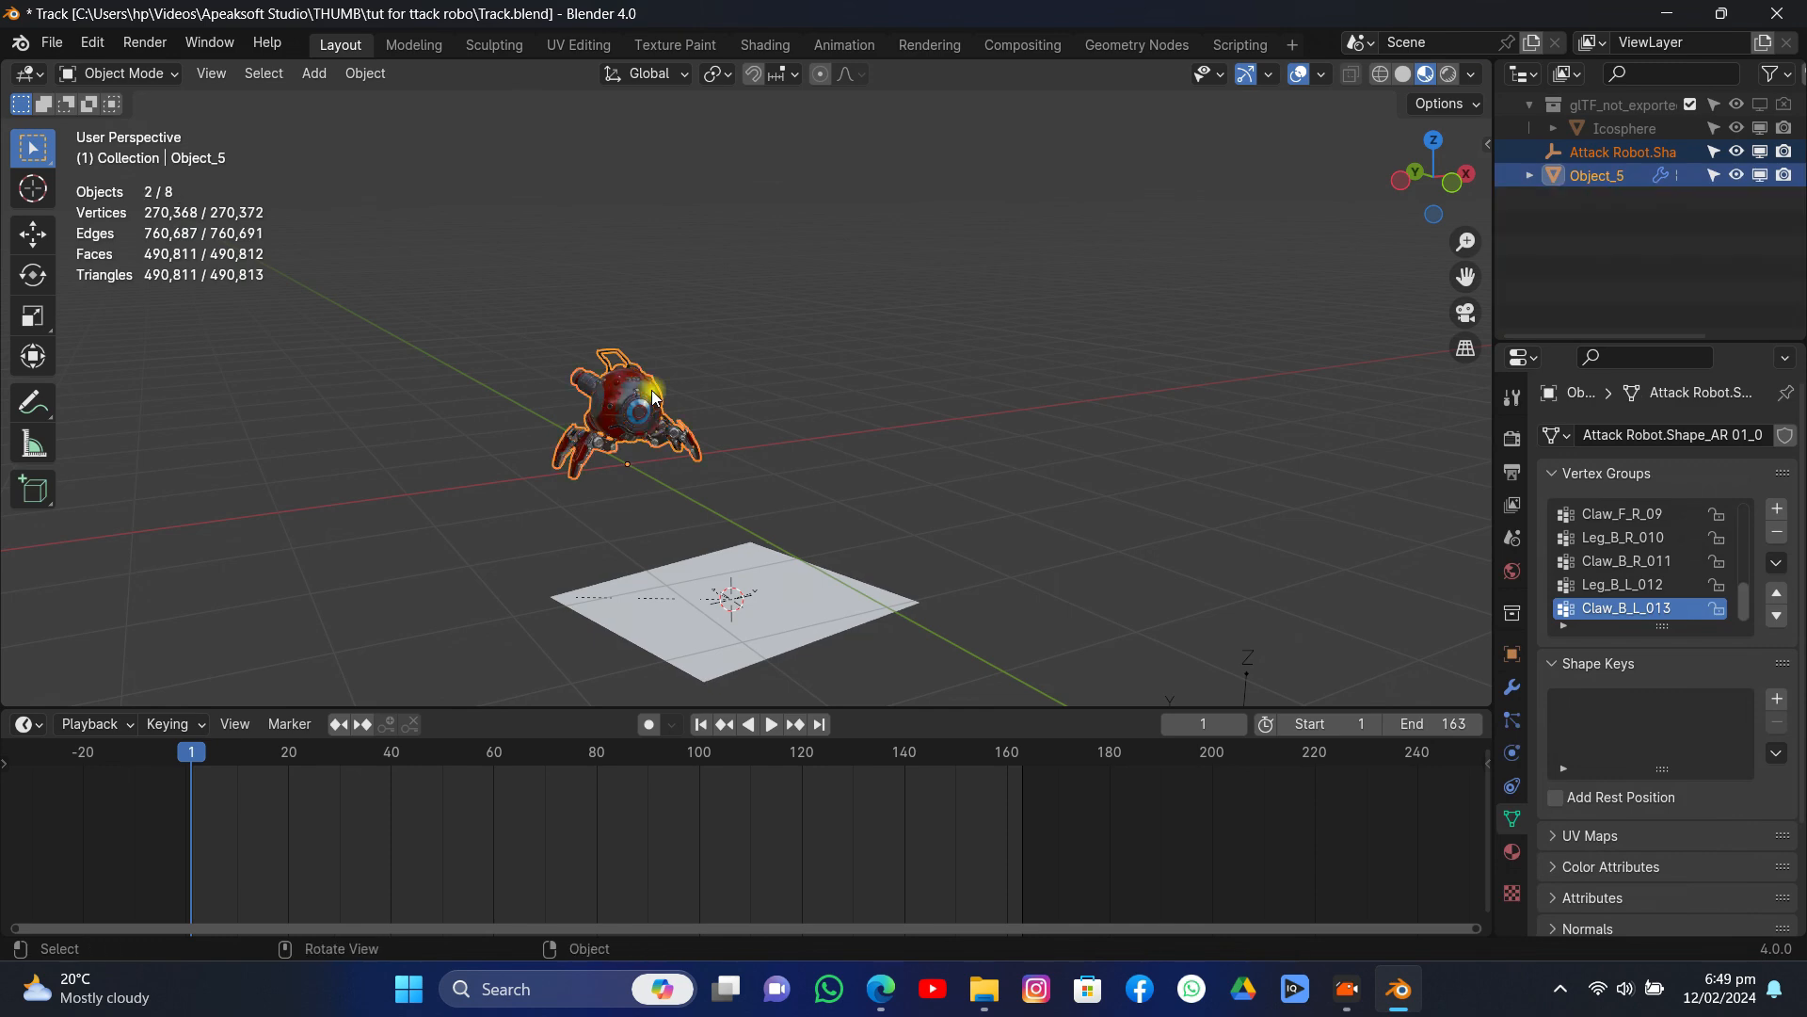
- Snap the selected robot to the 3D cursor on the tracked plane, working through the camera view
left_click(1466, 316)
key("shift+s")
left_click(935, 273)
scroll(1098, 501, "up", 5)
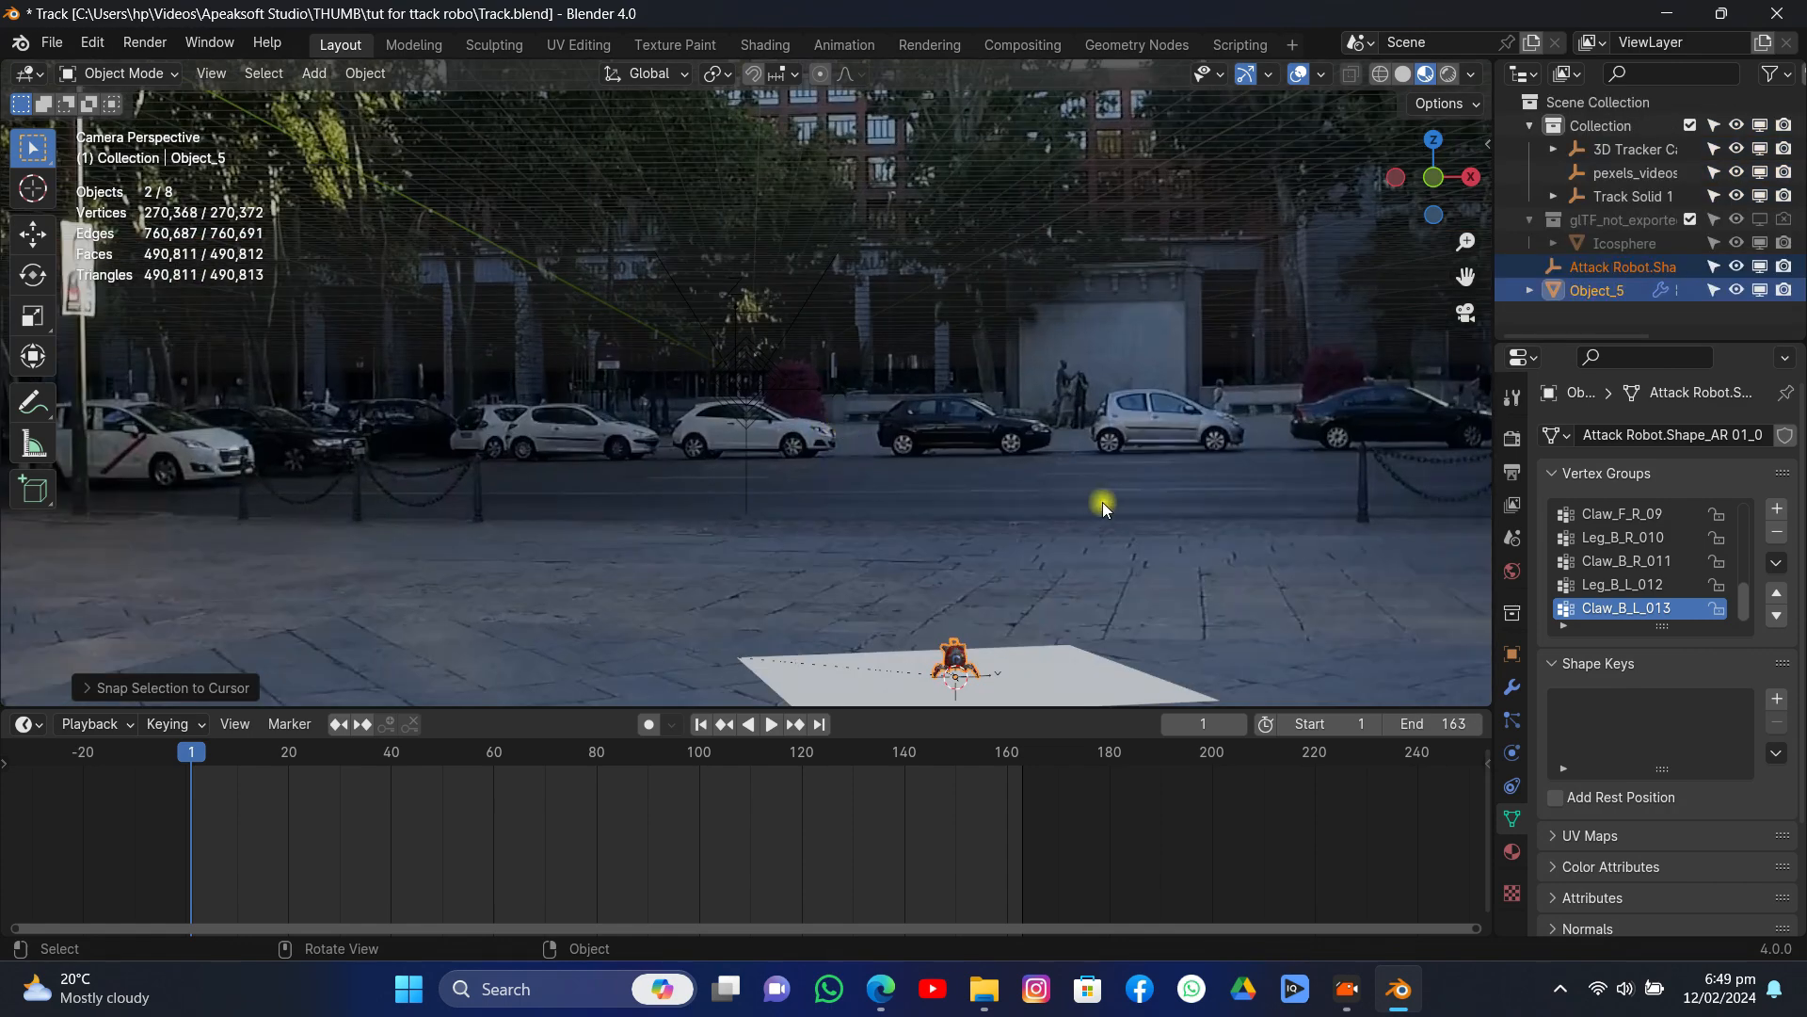
scroll(1071, 424, "up", 8)
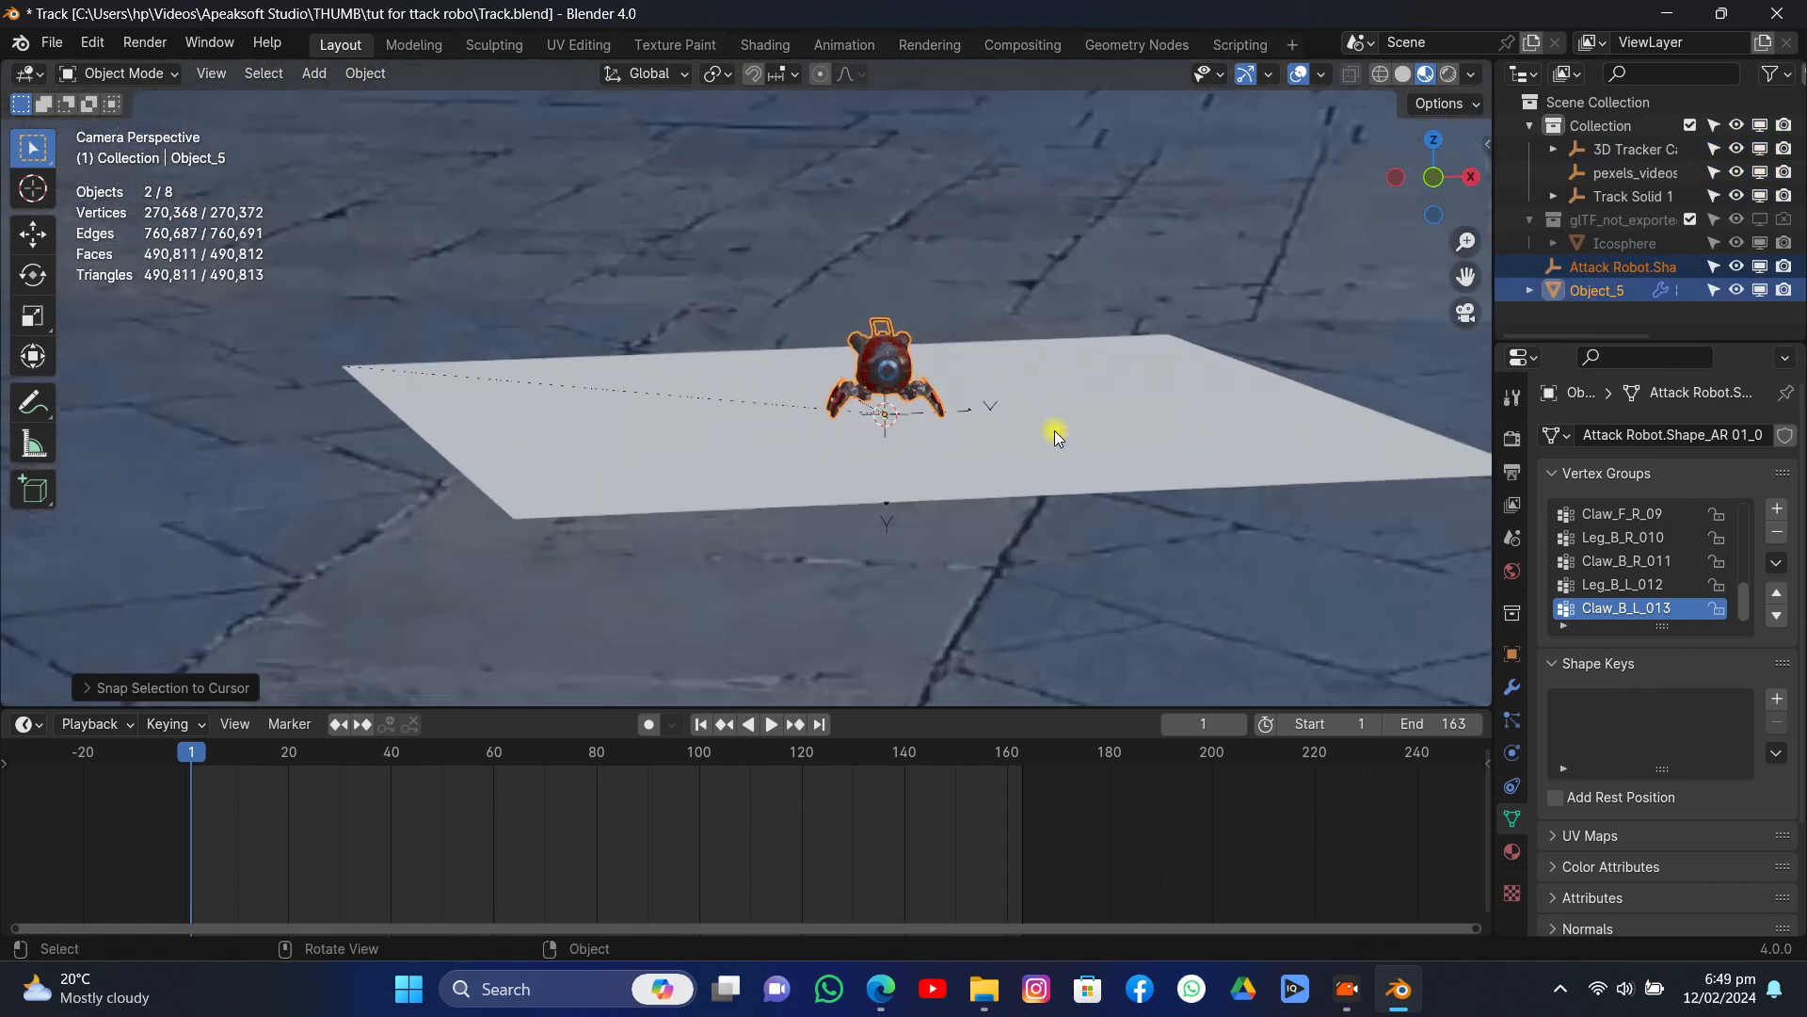
- Scale the robot up about five times and rotate its mesh 90° about the global X axis
key("s")
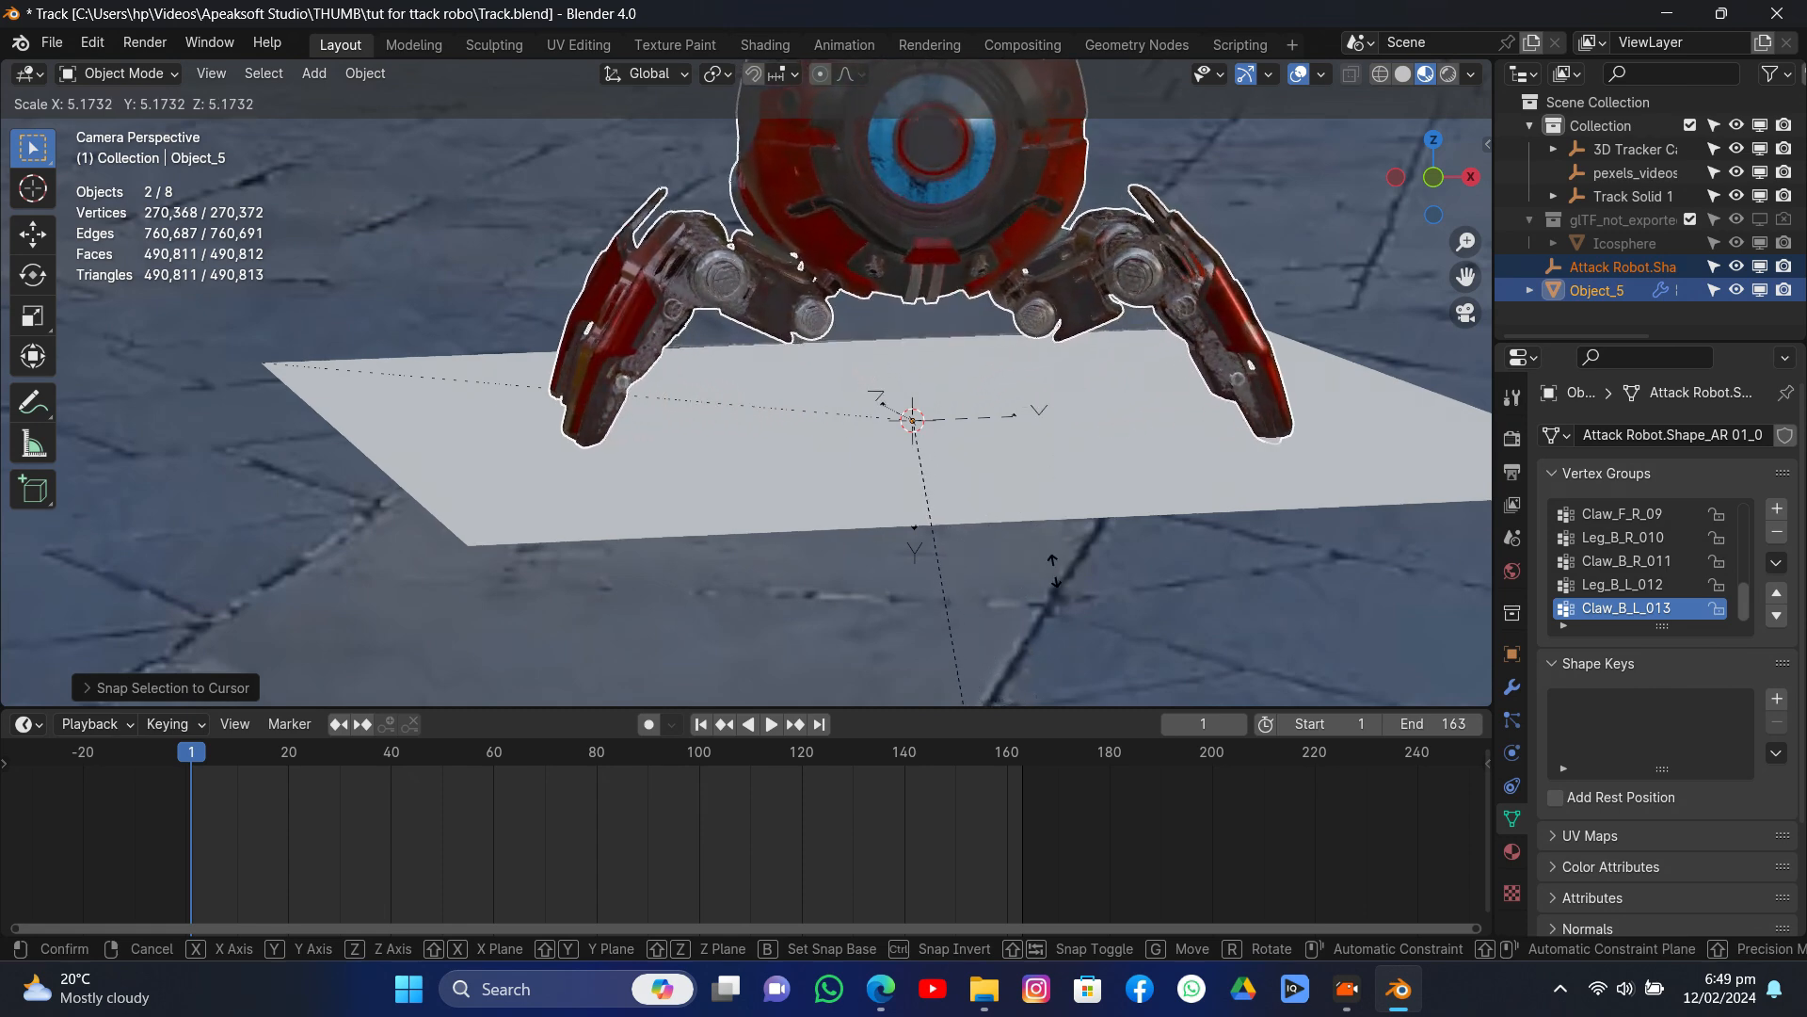
right_click(1081, 668)
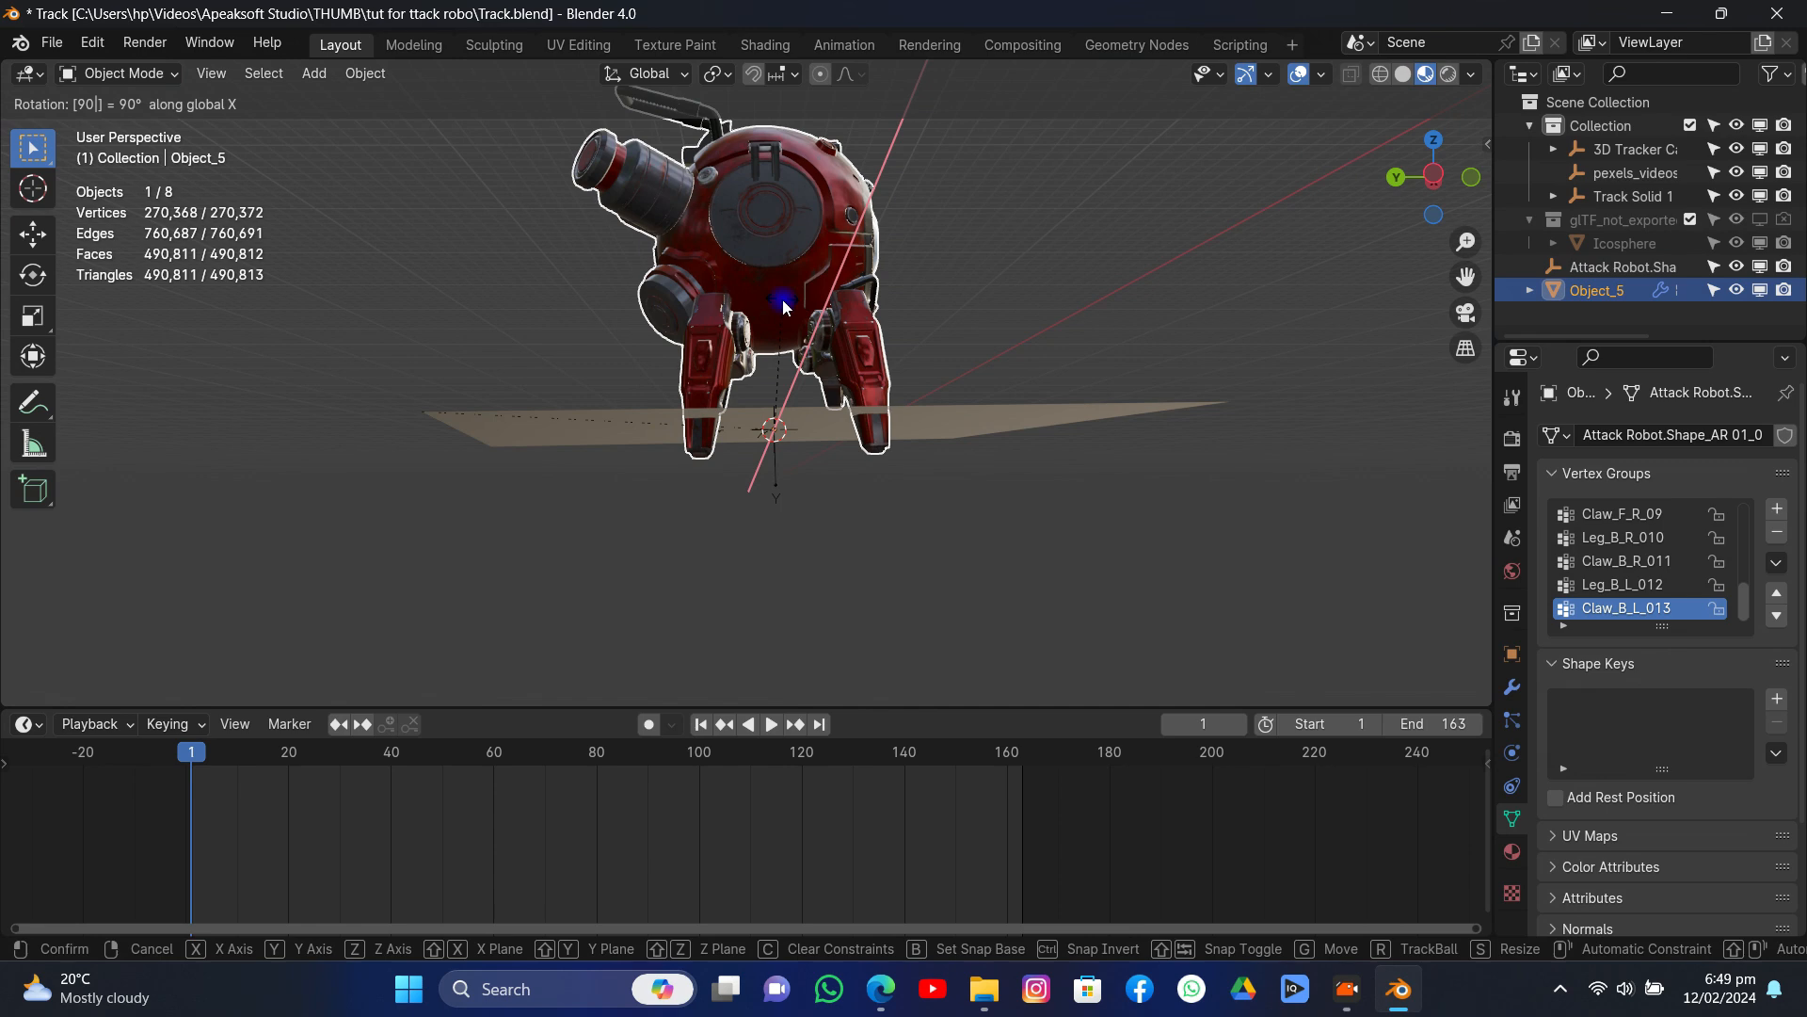
key("Return")
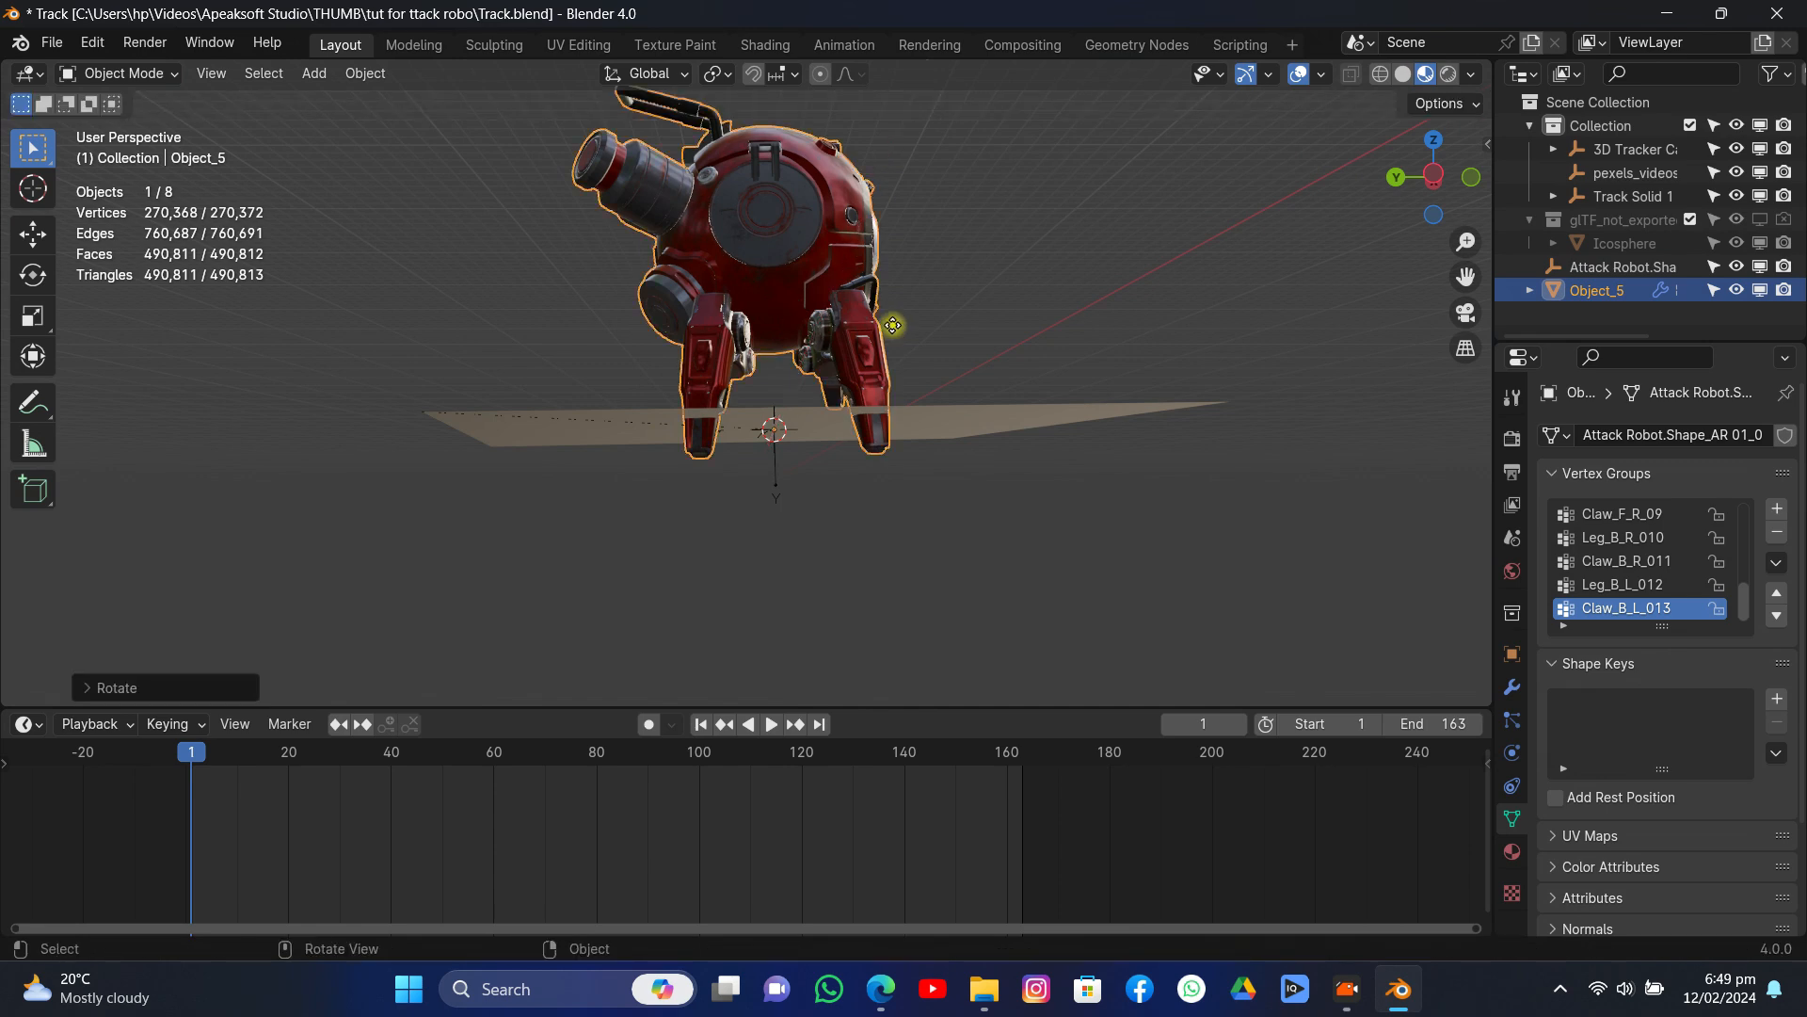
- Raise the robot about 0.4 m along global Z so its feet clear the plane, and return to the camera view
key("g")
key("z")
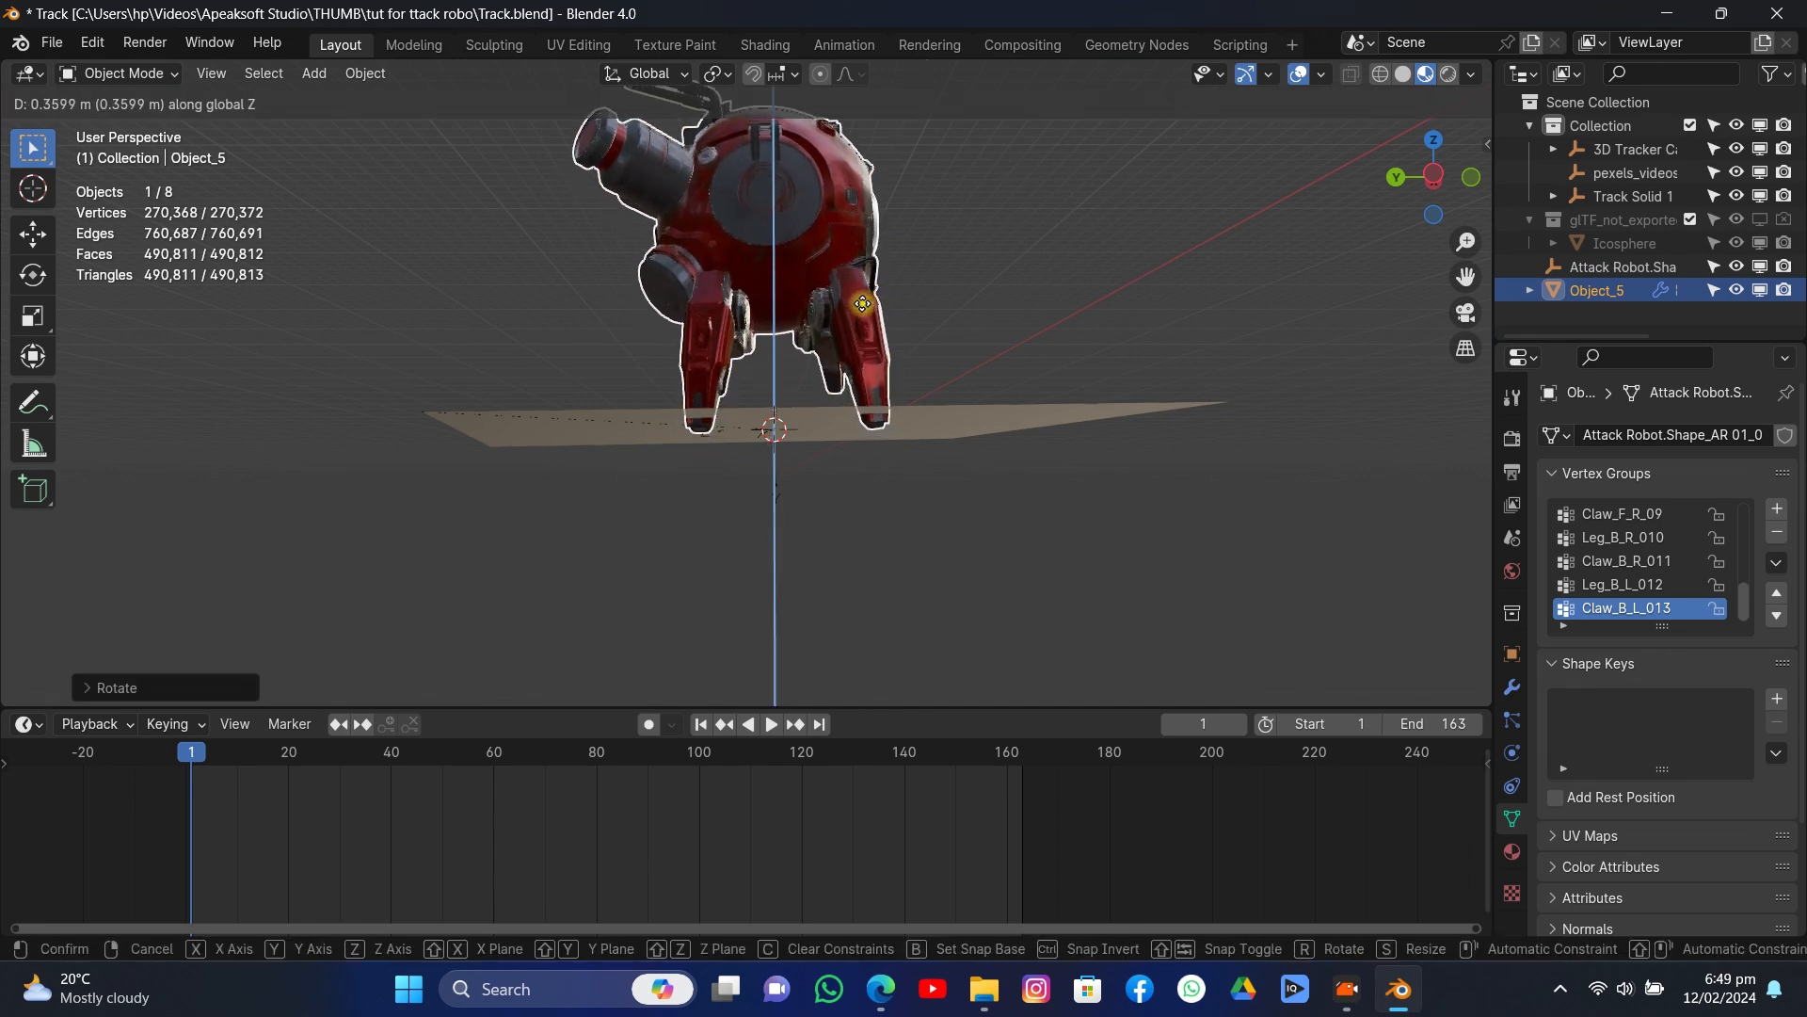
left_click(854, 298)
left_click(1462, 316)
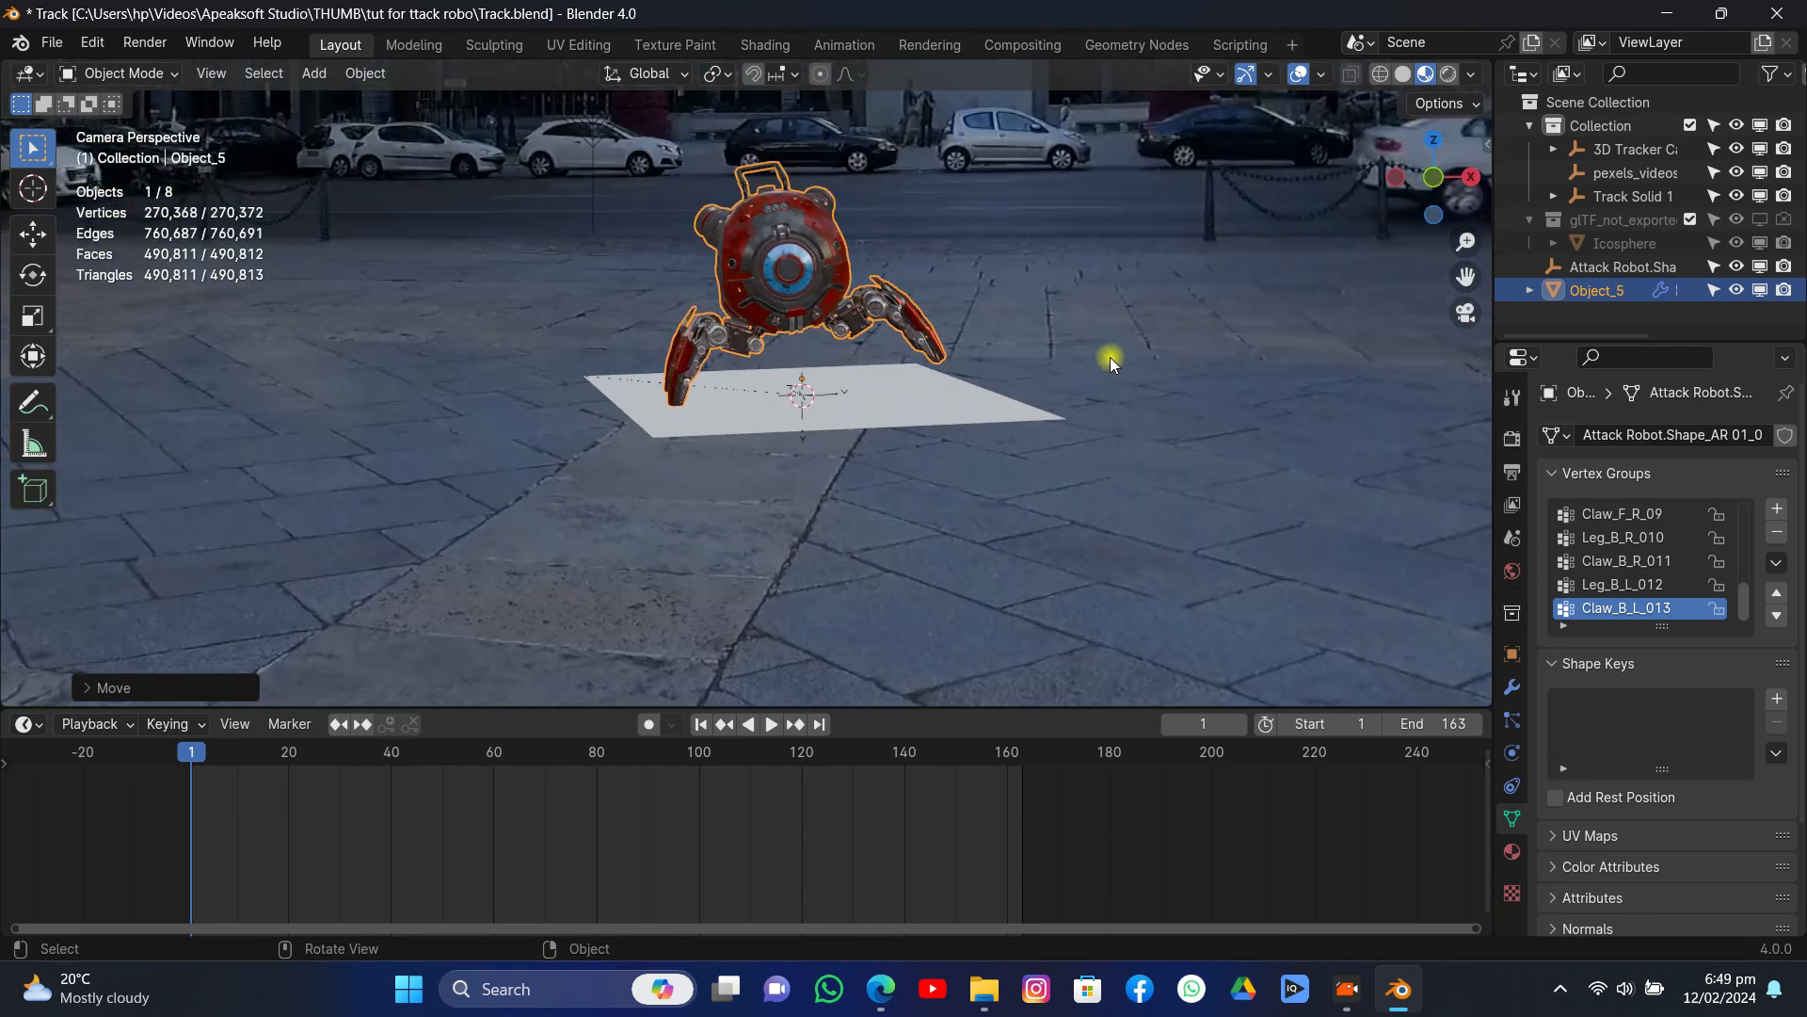
- Rotate the robot slightly about the global Y axis to level its feet with the plane
key("r")
key("y")
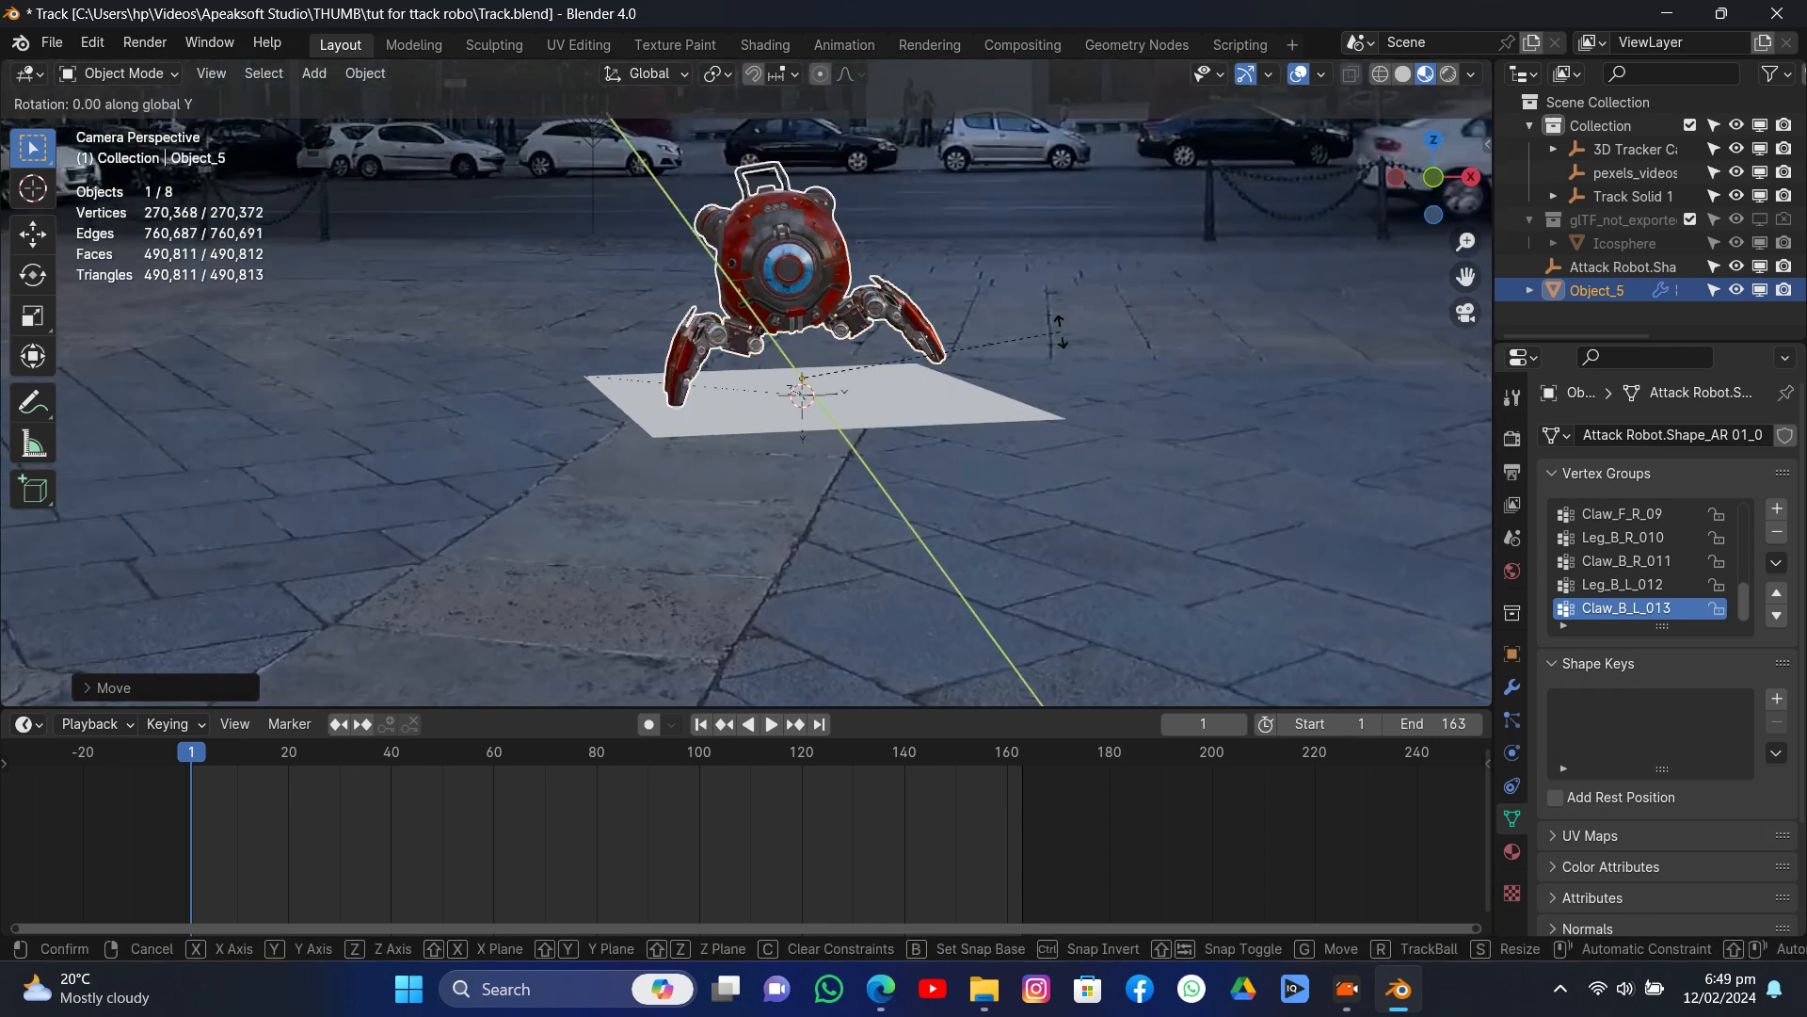
right_click(1069, 354)
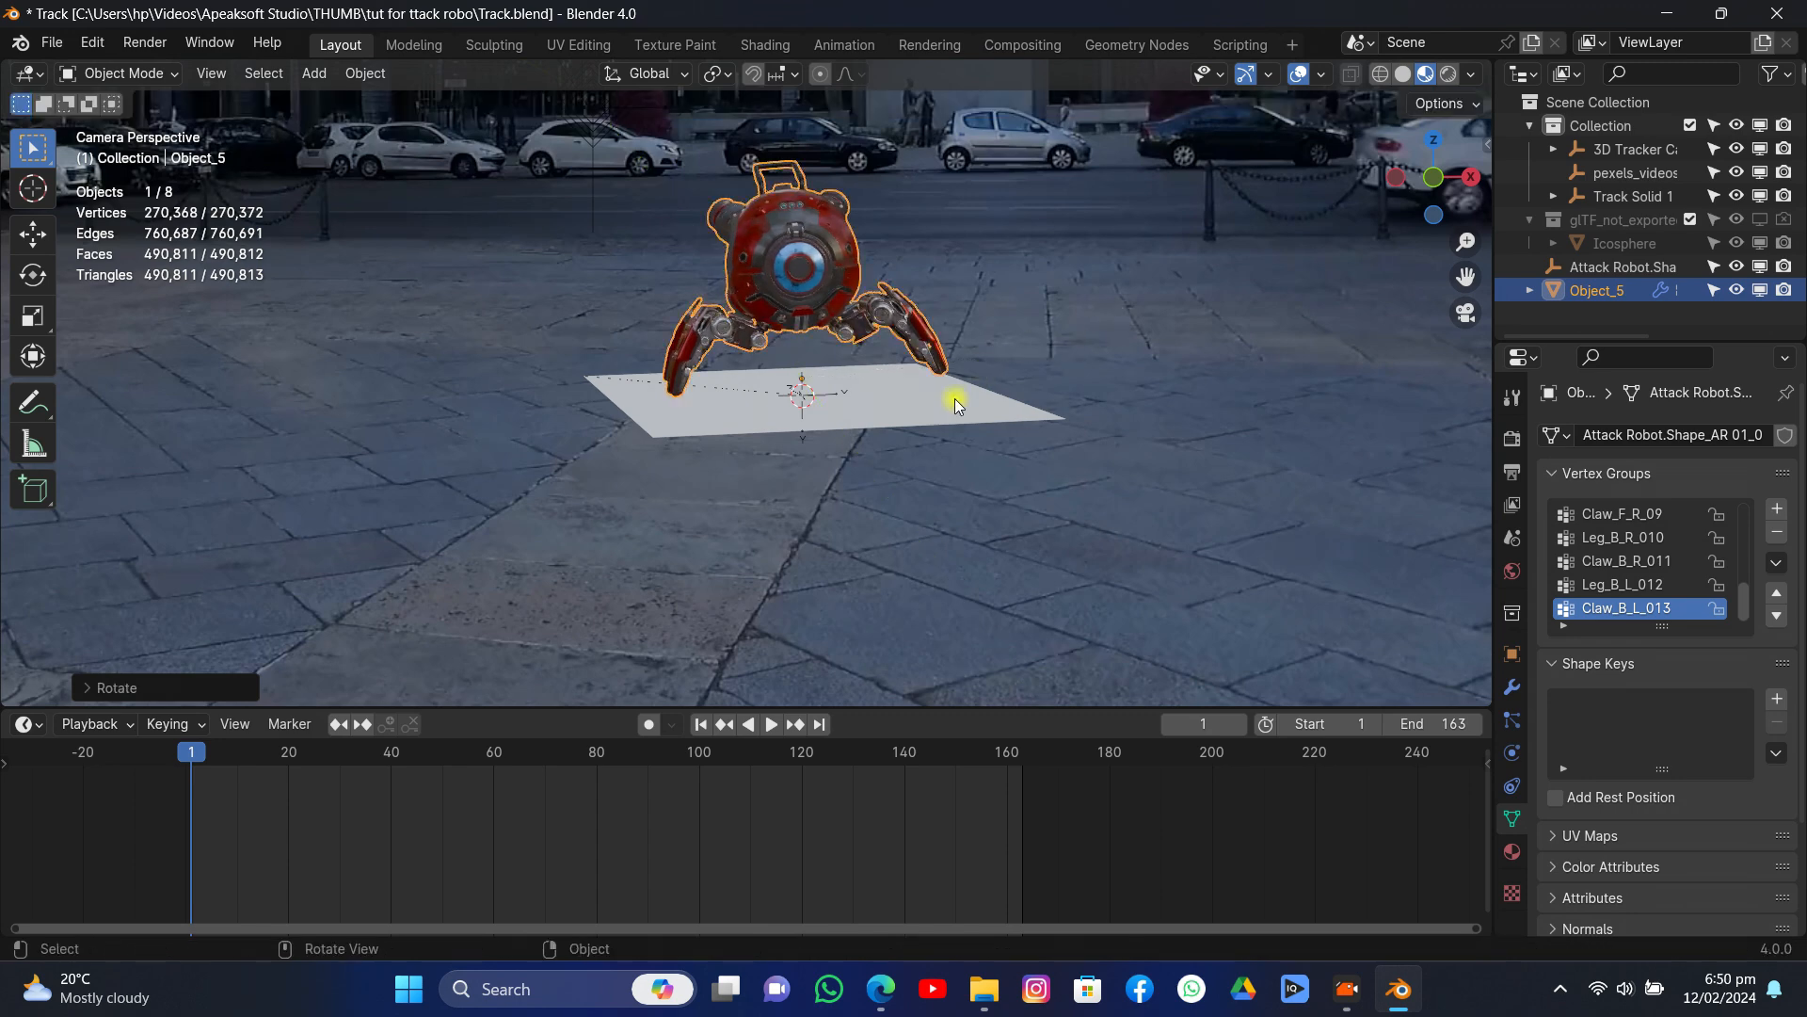
- Hide the Track Solid 1 plane and play the animation to check how the robot sits in the footage
left_click(951, 410)
key("Delete")
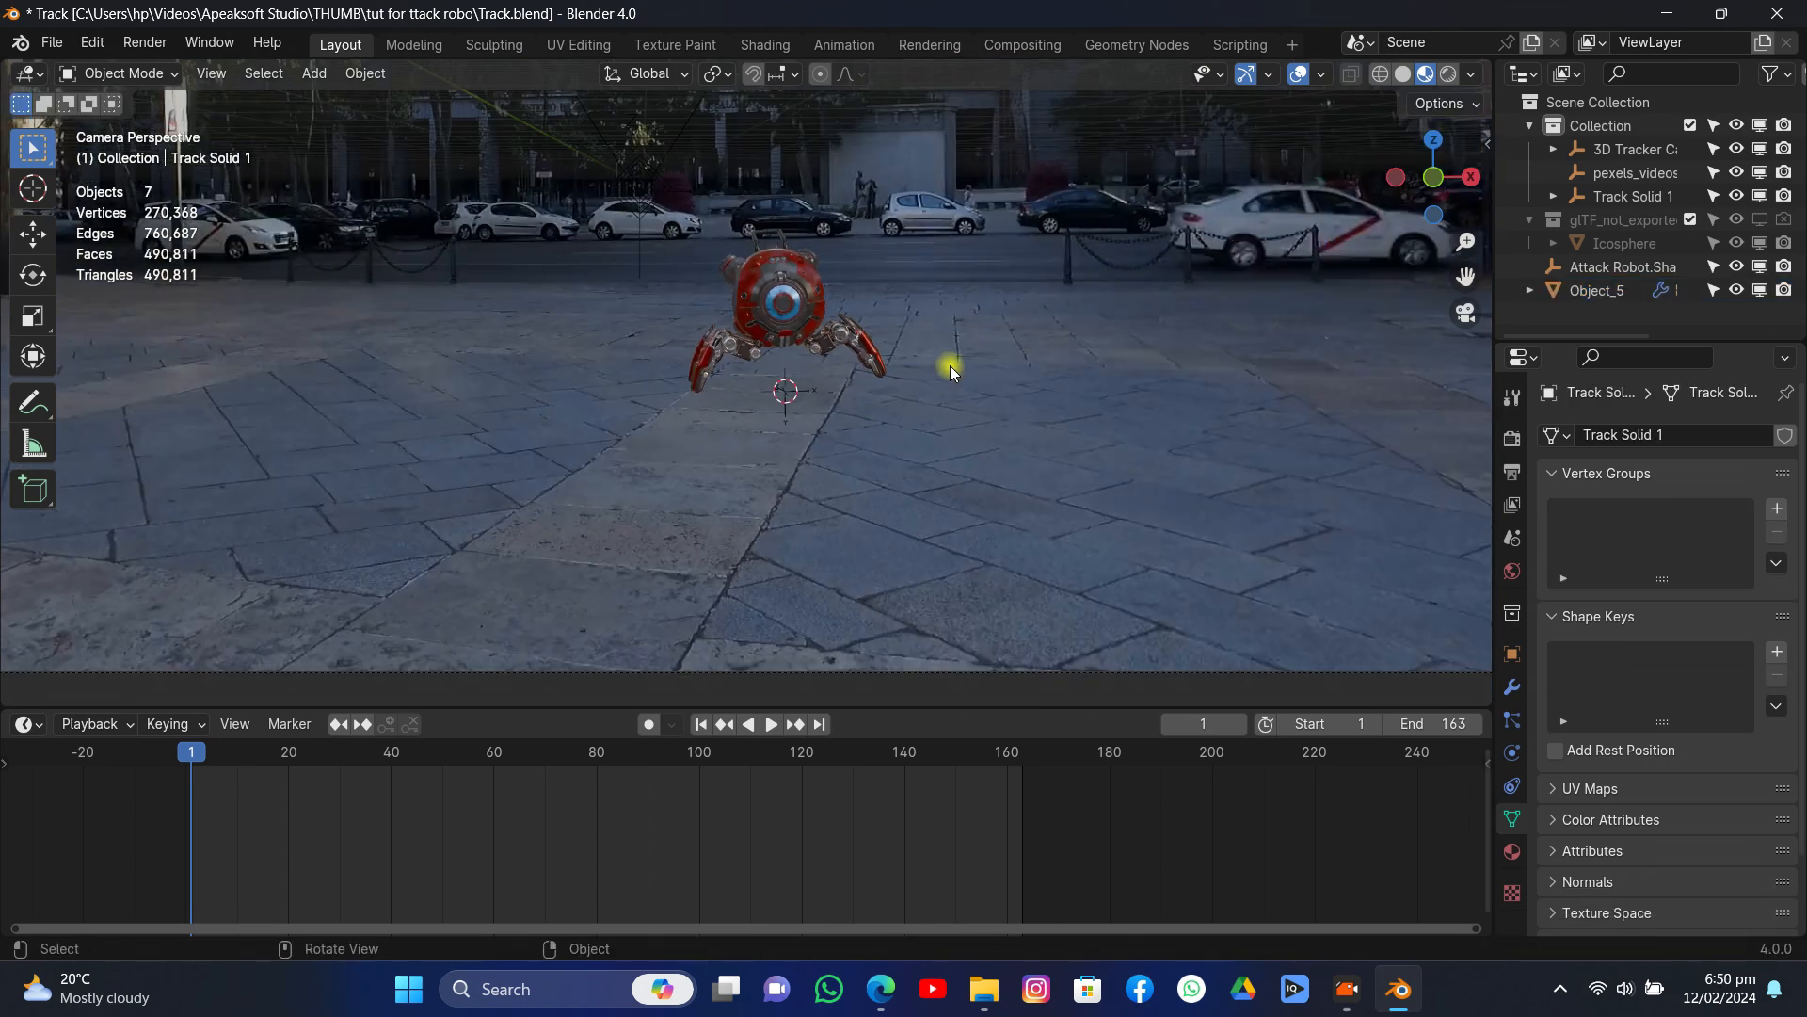
key("space")
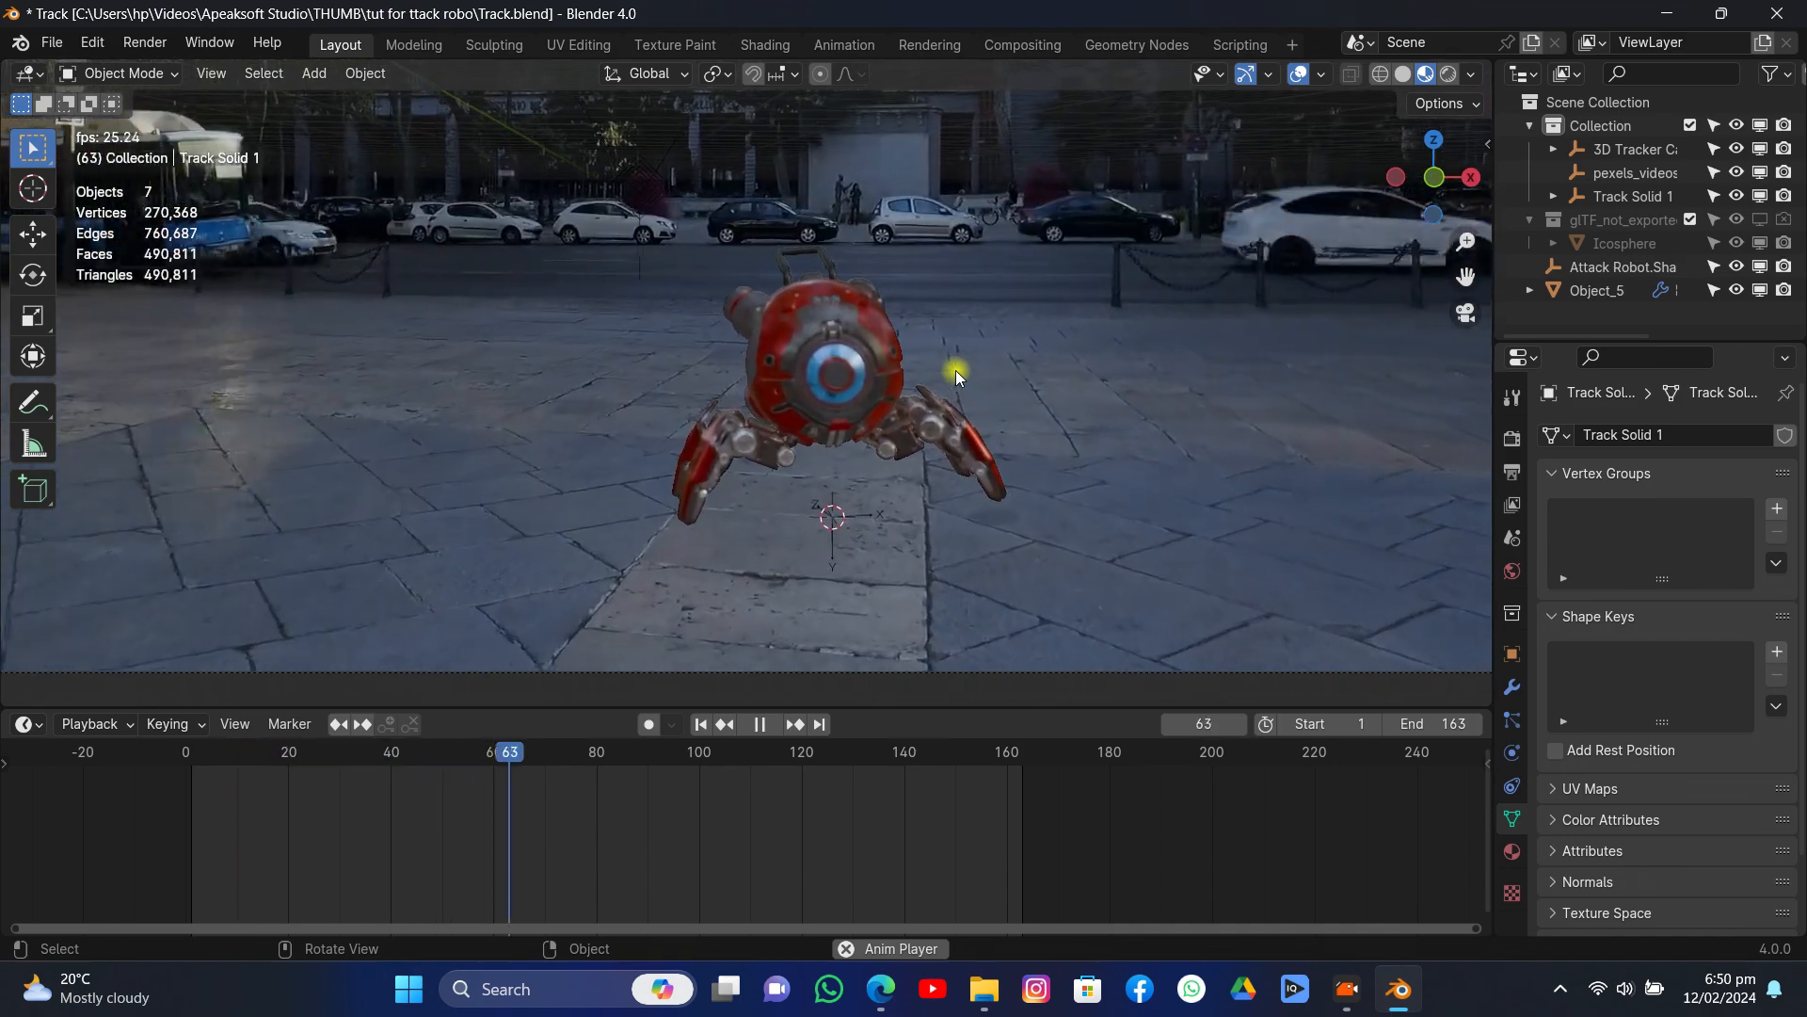
key("space")
- Select the robot and unhide the plane nested under Track Solid 1
left_click(859, 433)
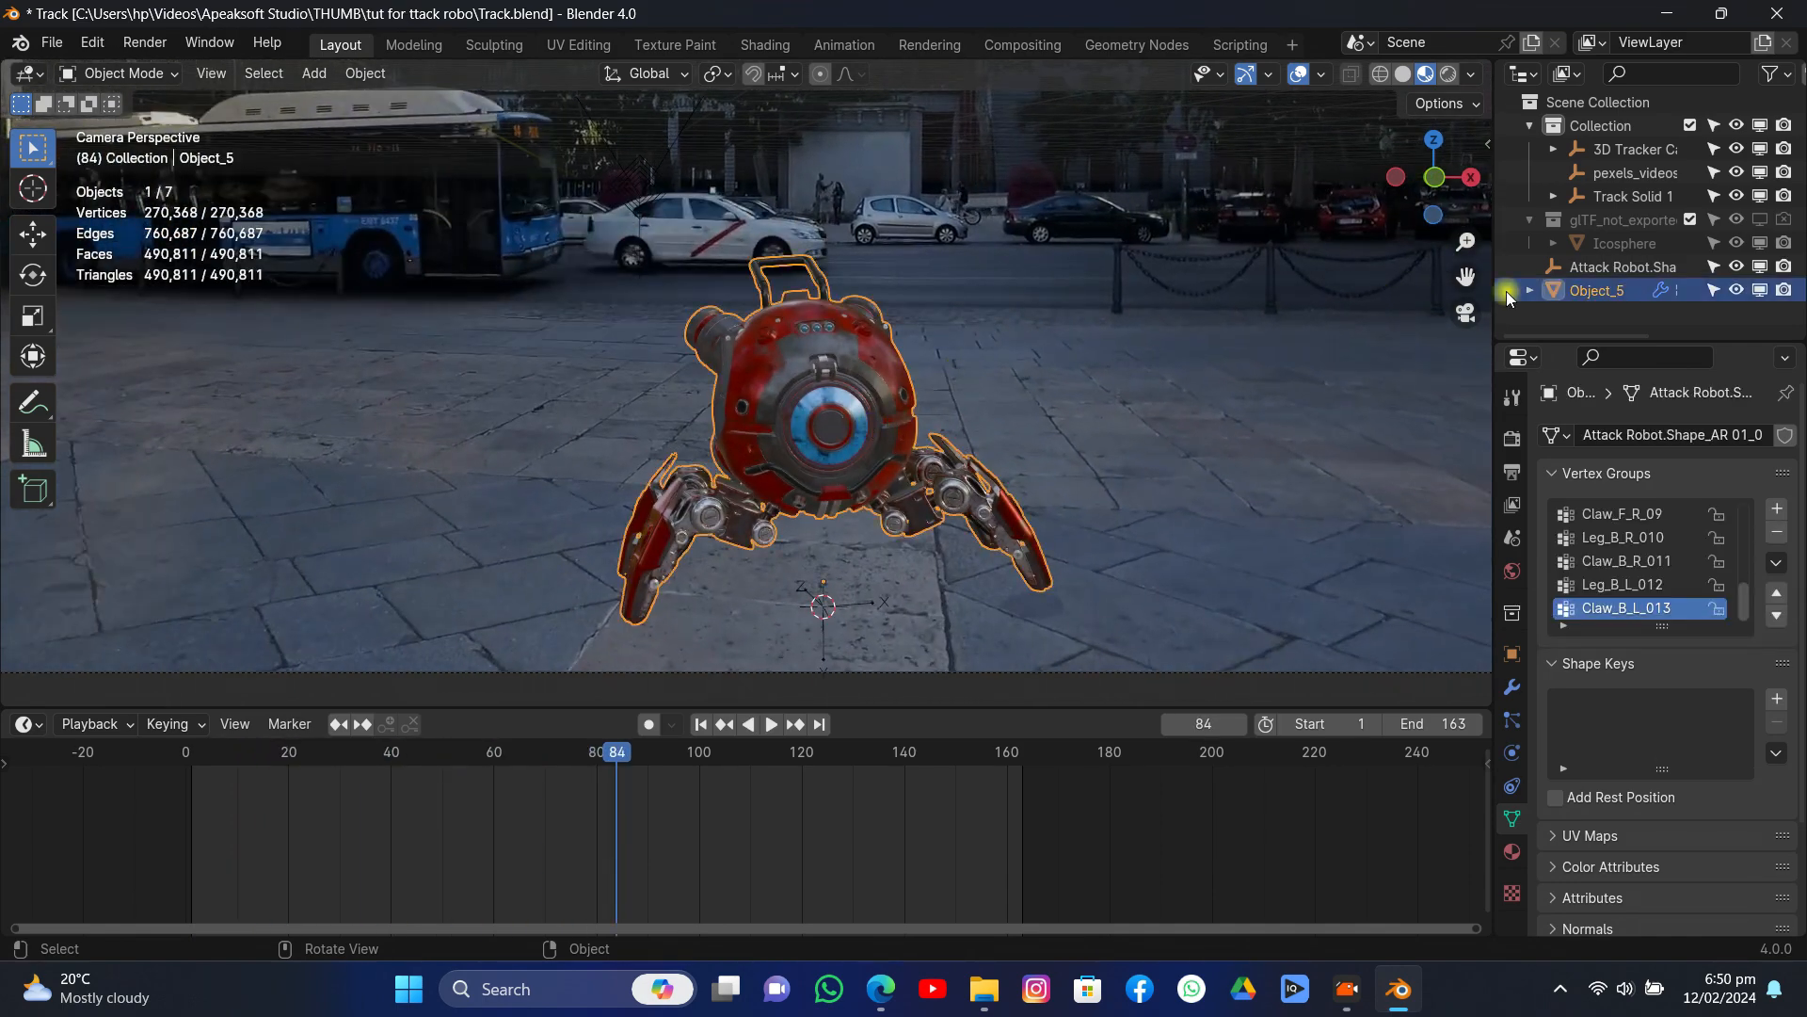
left_click(1553, 196)
left_click(1578, 220)
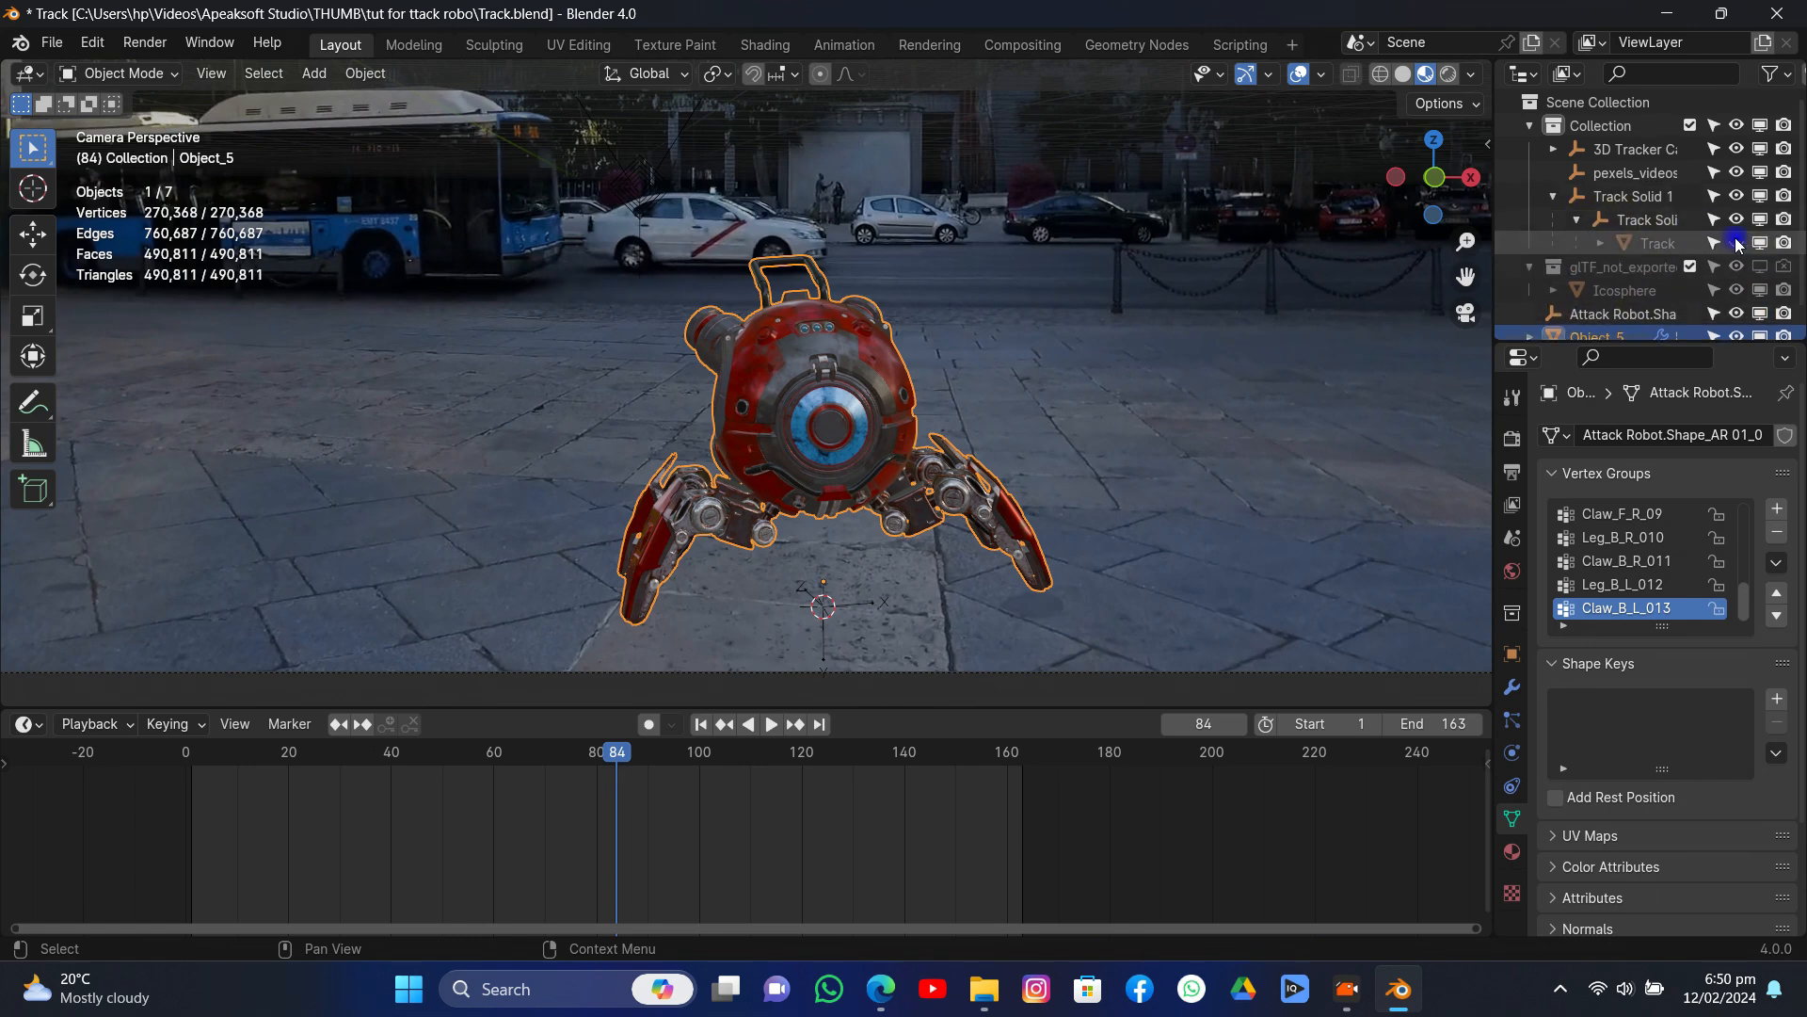
left_click(1737, 243)
- Lower the robot about 0.44 m along global Z onto the plane
left_click_drag(1462, 243, 1186, 282)
key("g")
key("y")
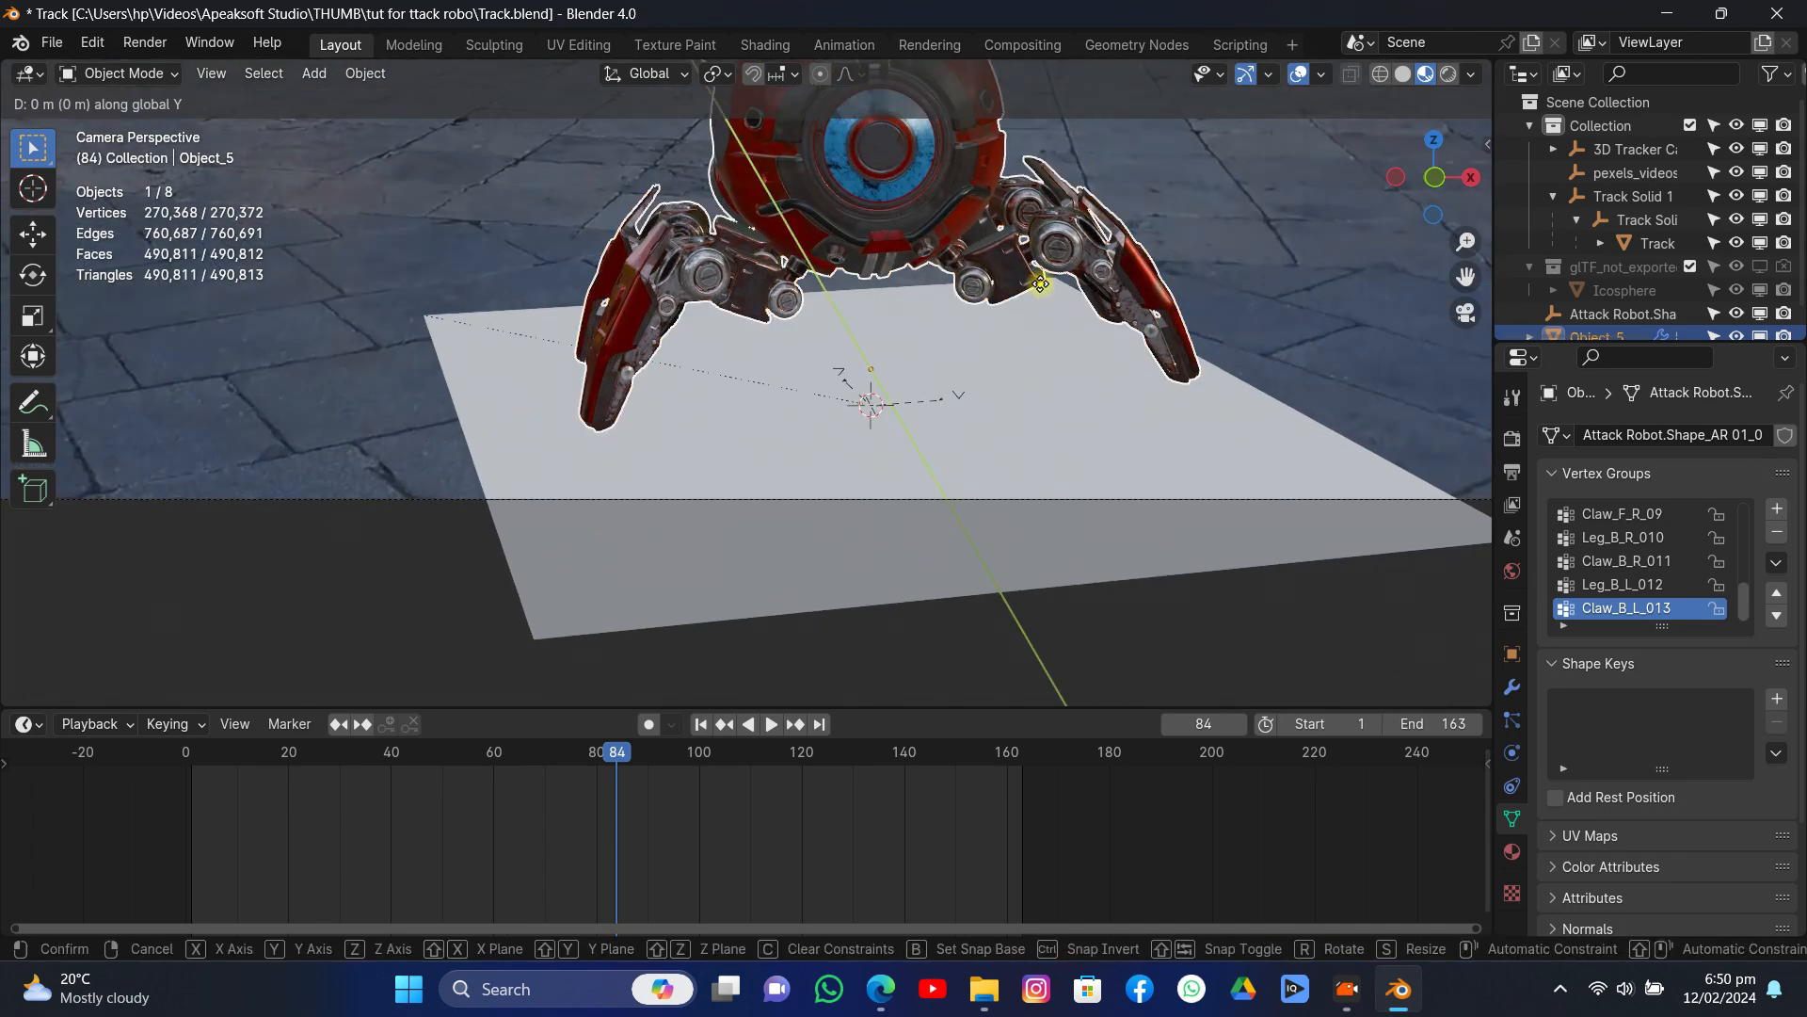
key("z")
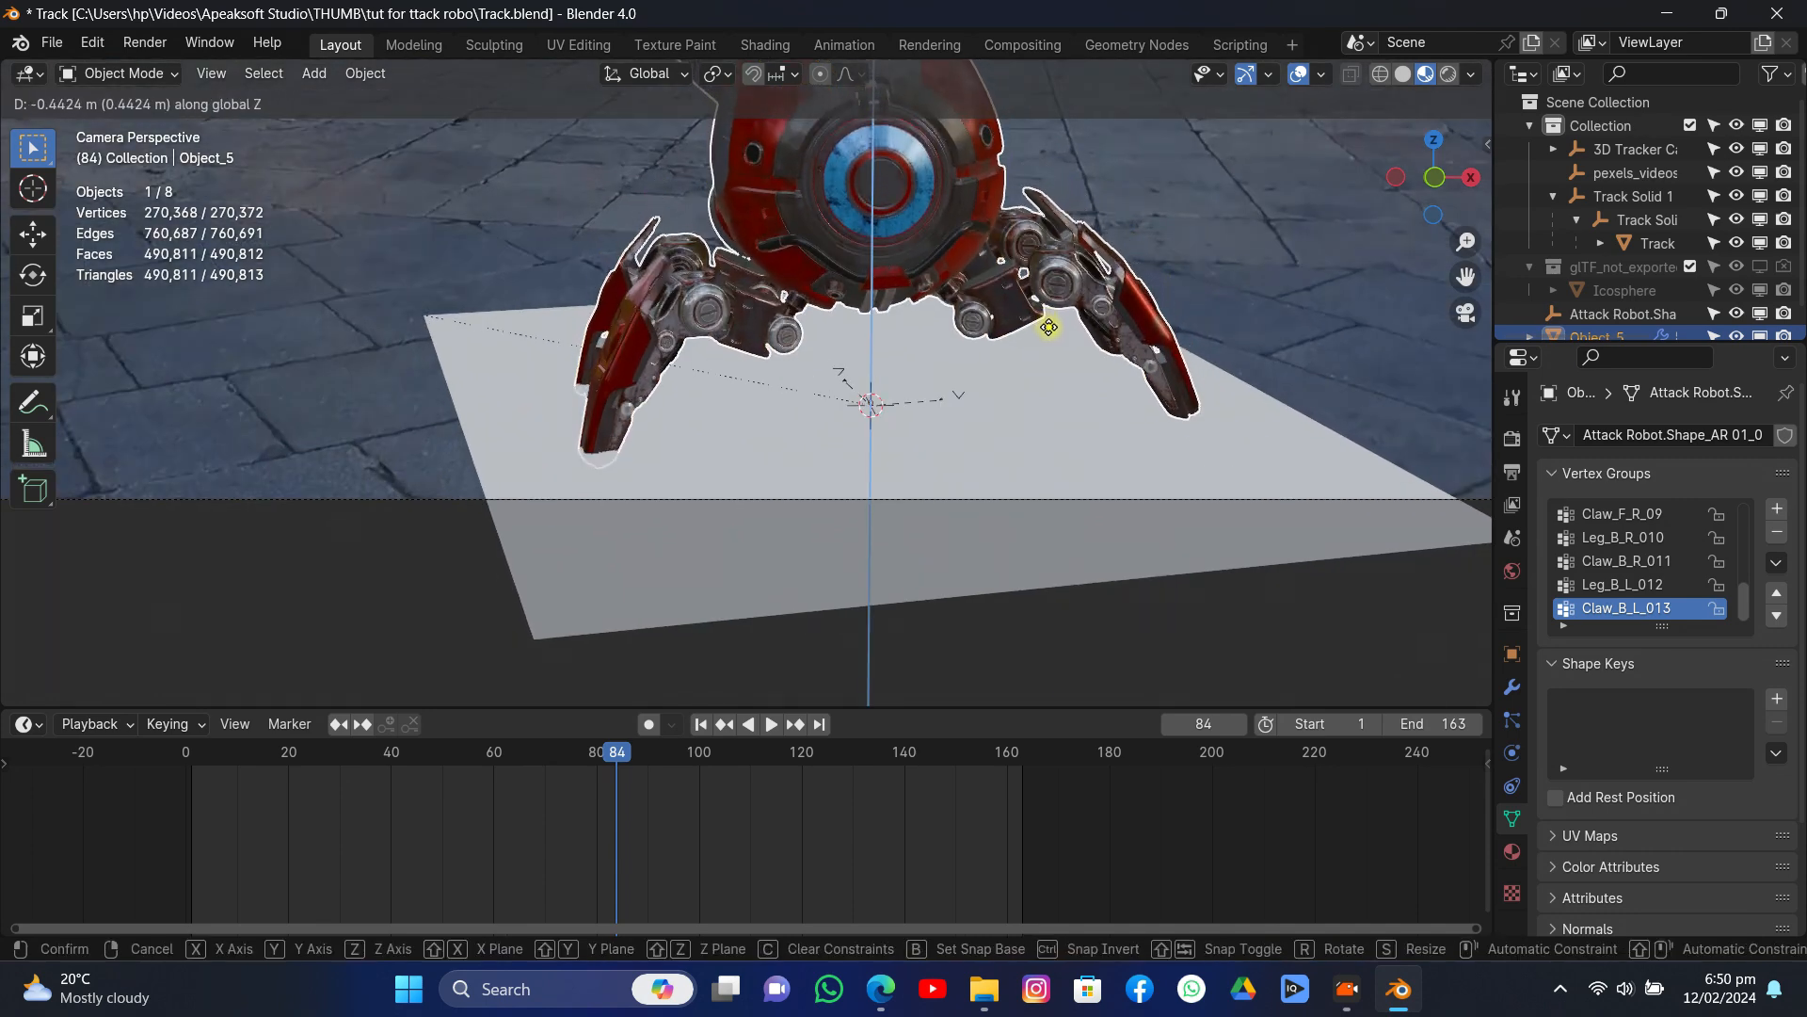
key("Escape")
- Rotate the robot about 4° around the global Y axis to level its feet on the plane
key("r")
key("y")
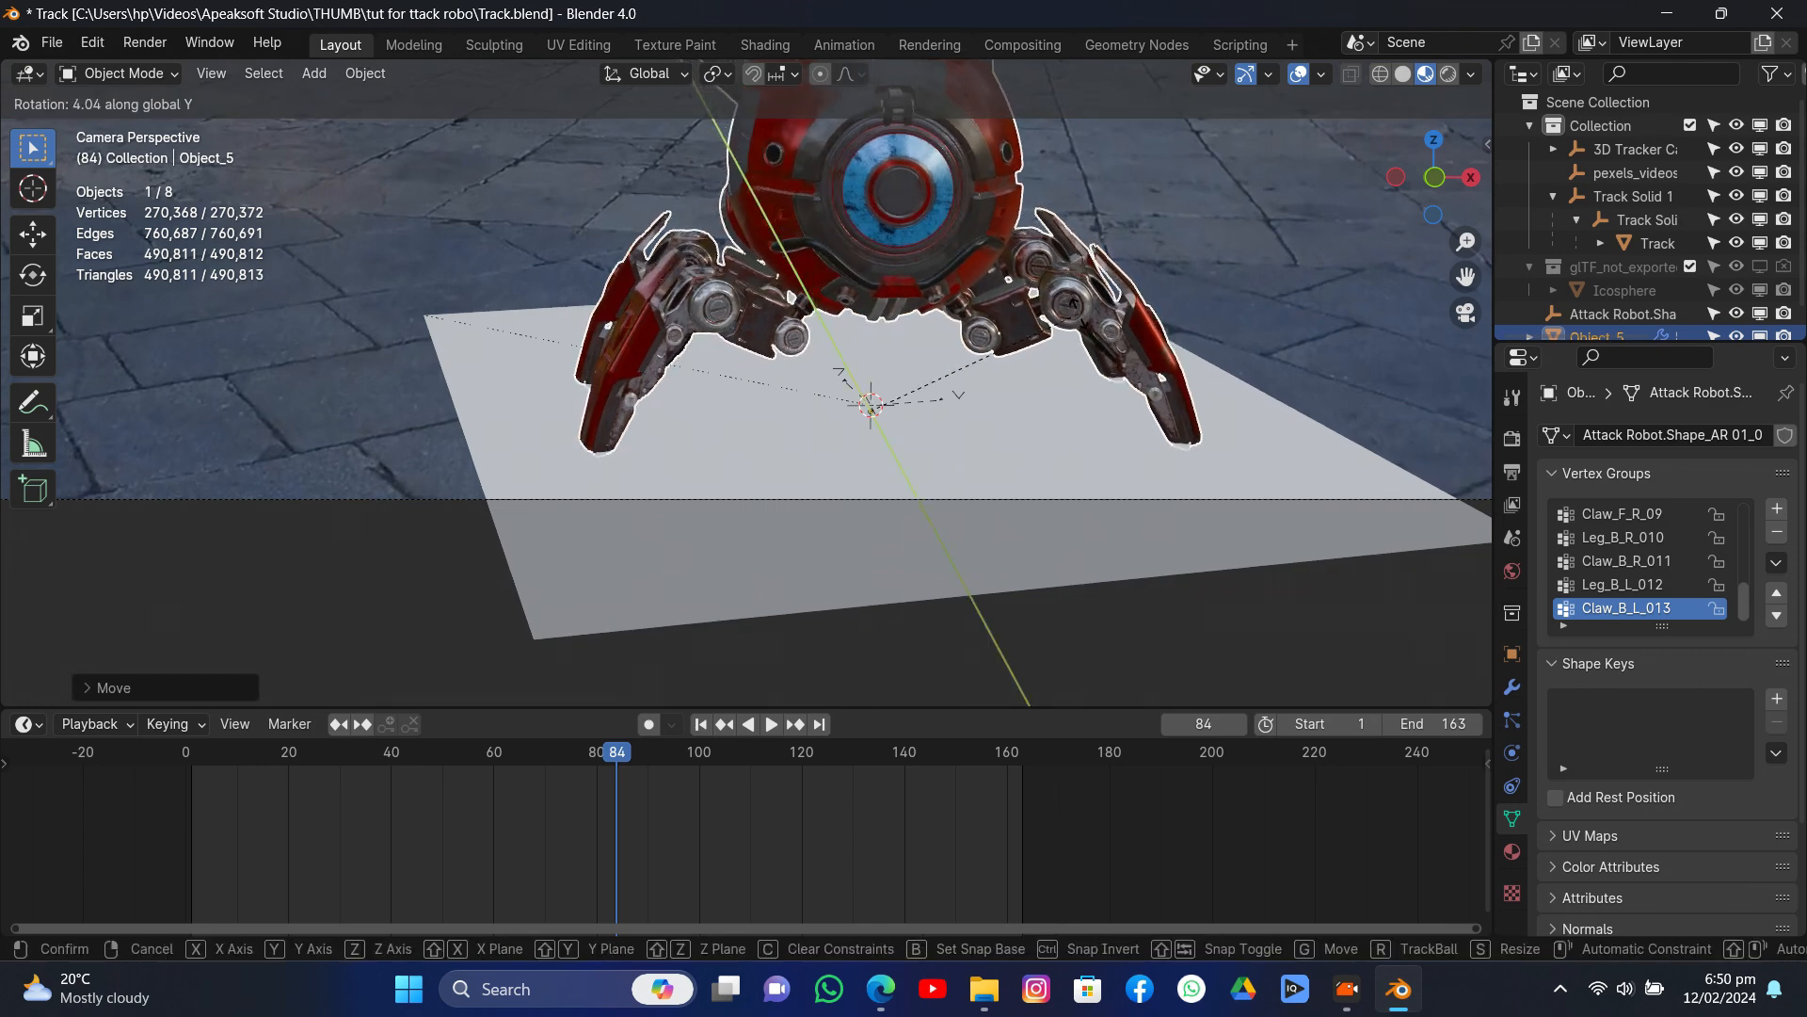
left_click(1025, 307)
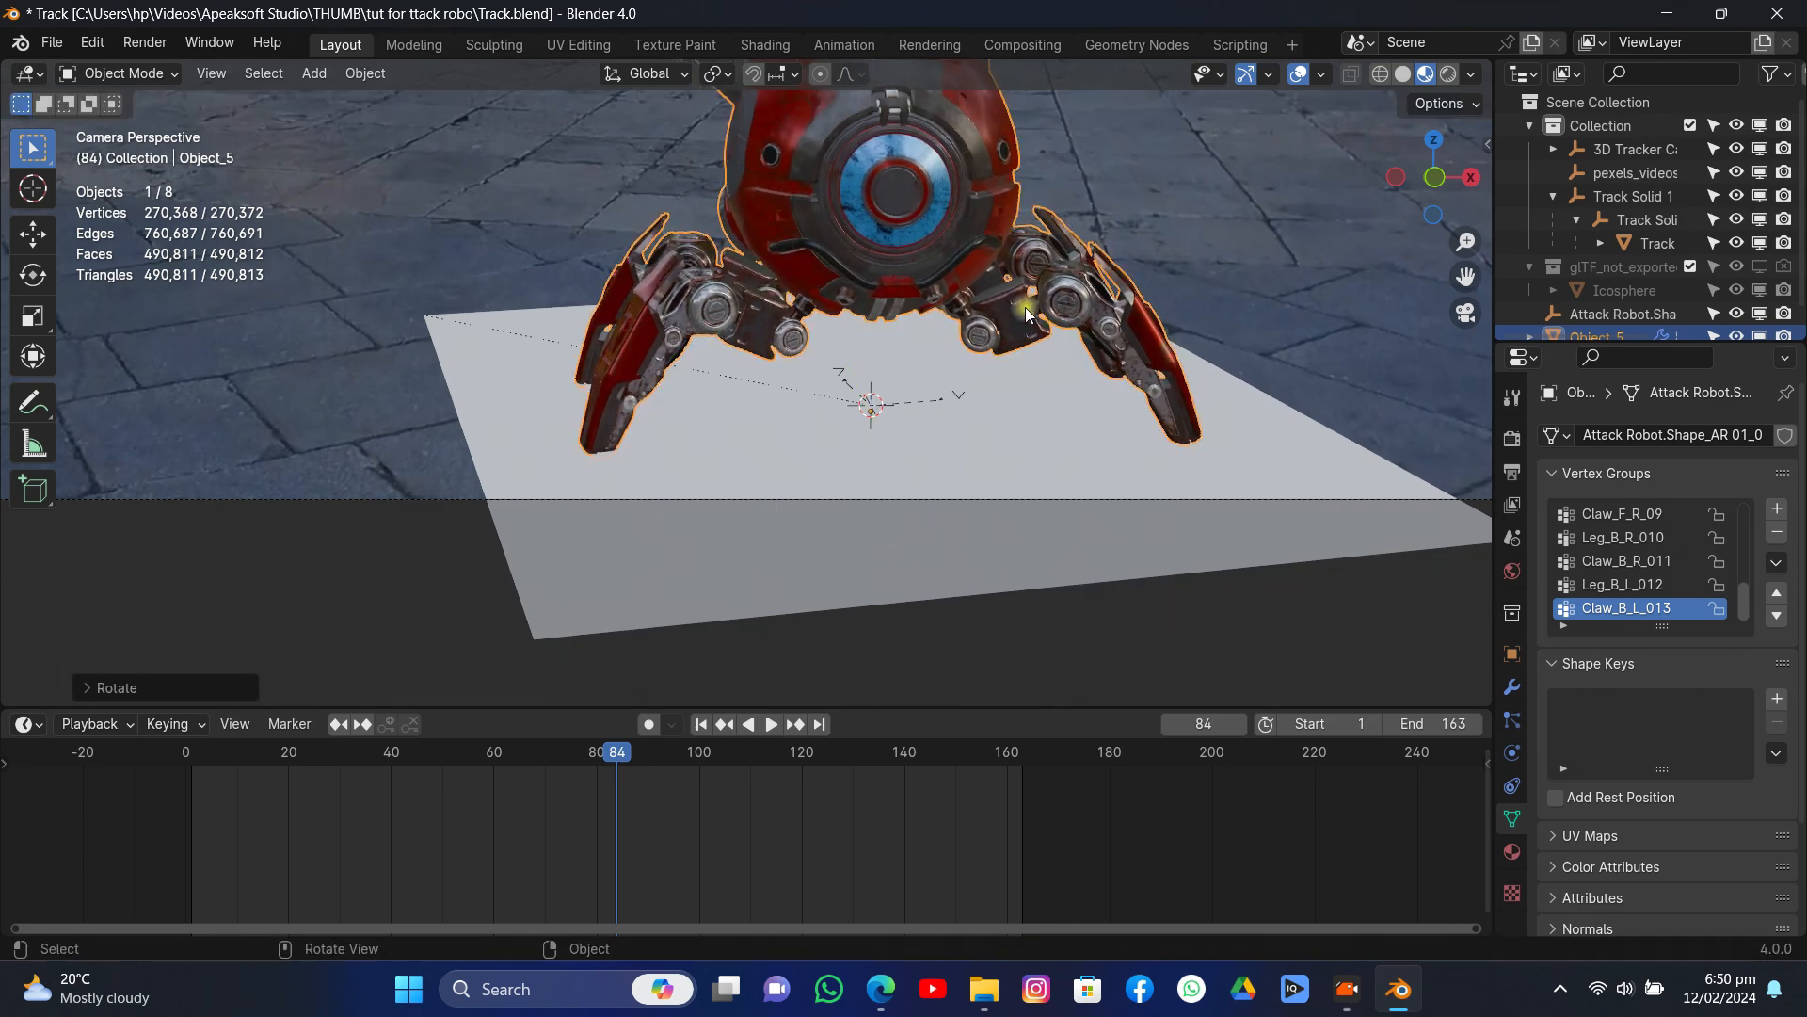
scroll(1000, 307, "down", 4)
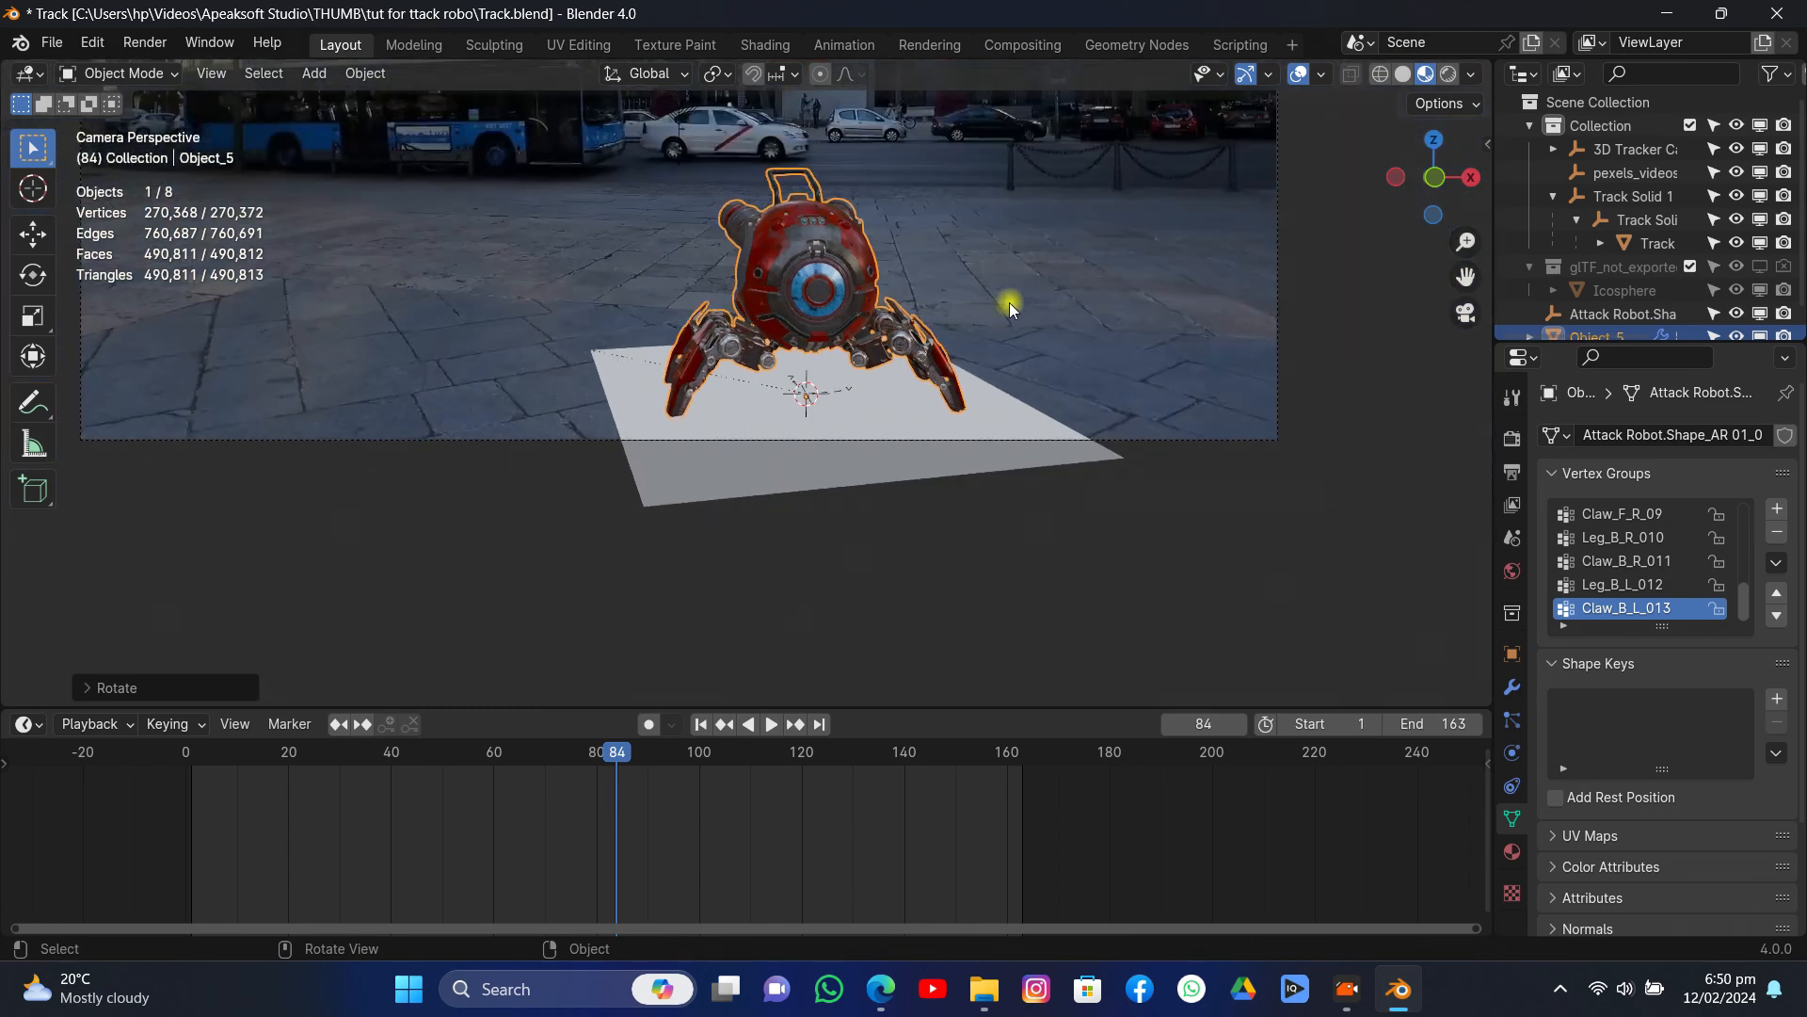
- Scale the robot up slightly and switch the transform orientation to Local
key("s")
left_click(1035, 296)
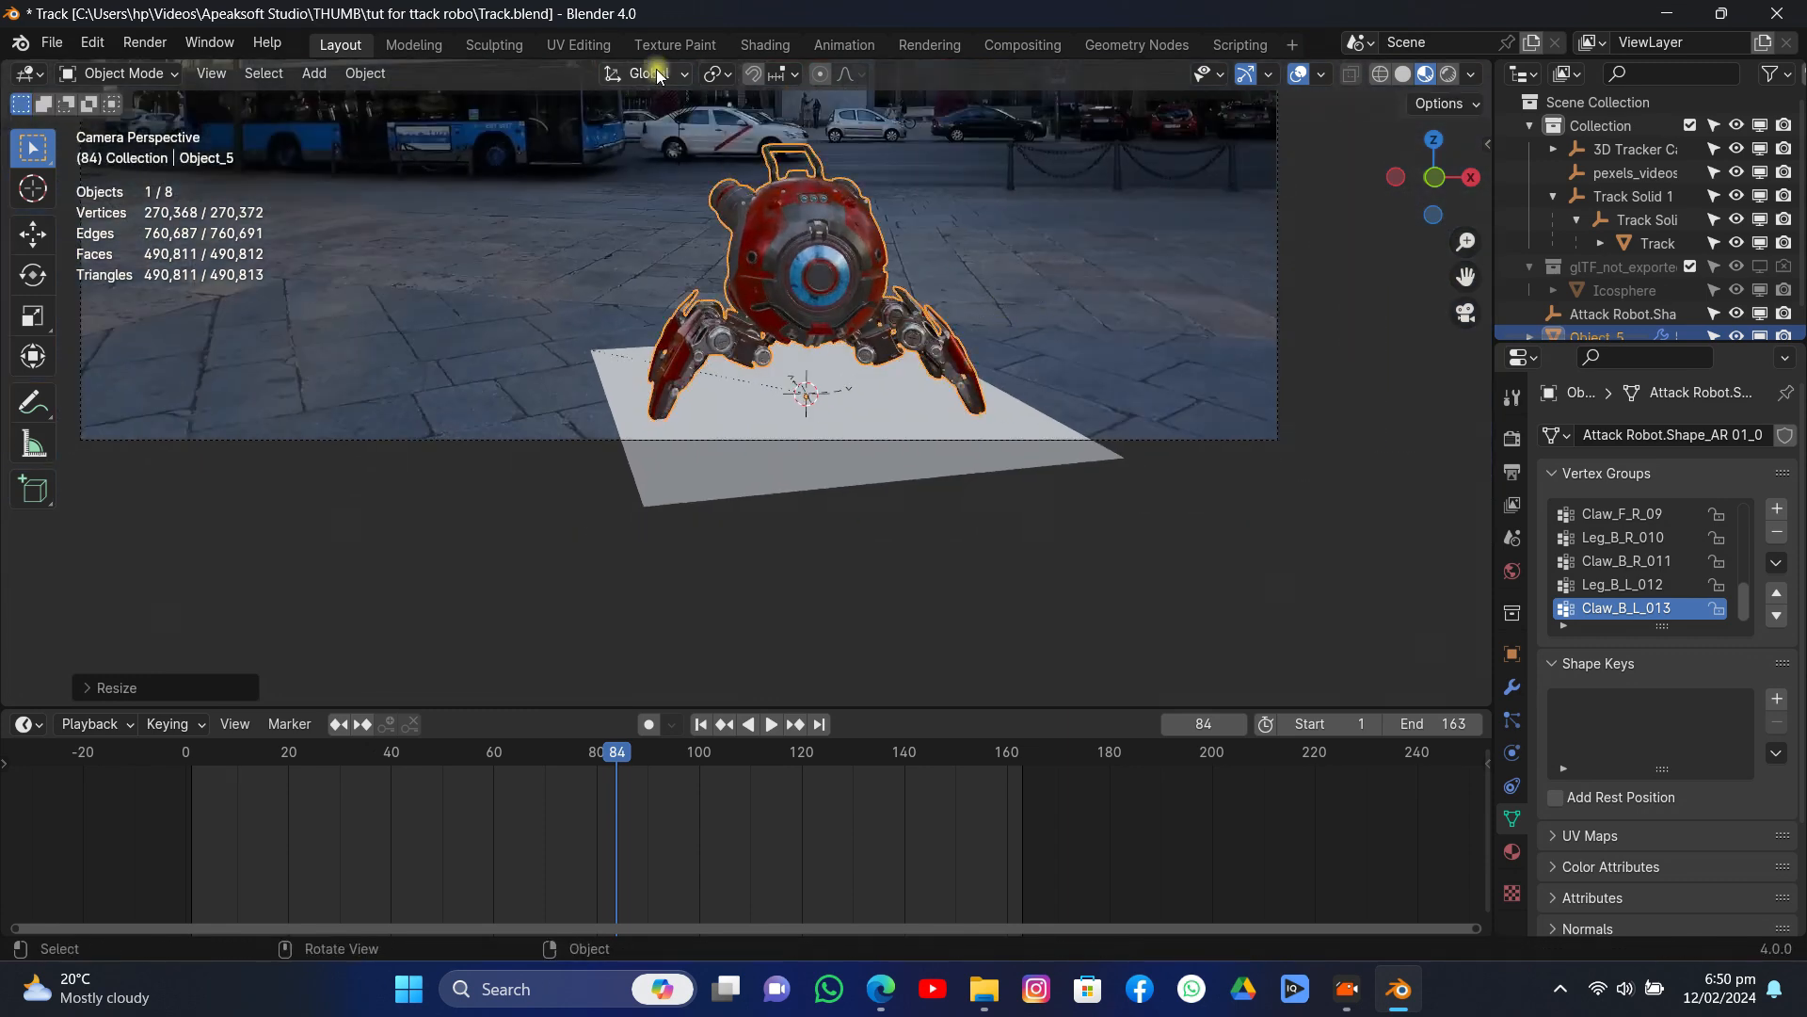
left_click(659, 76)
left_click(624, 164)
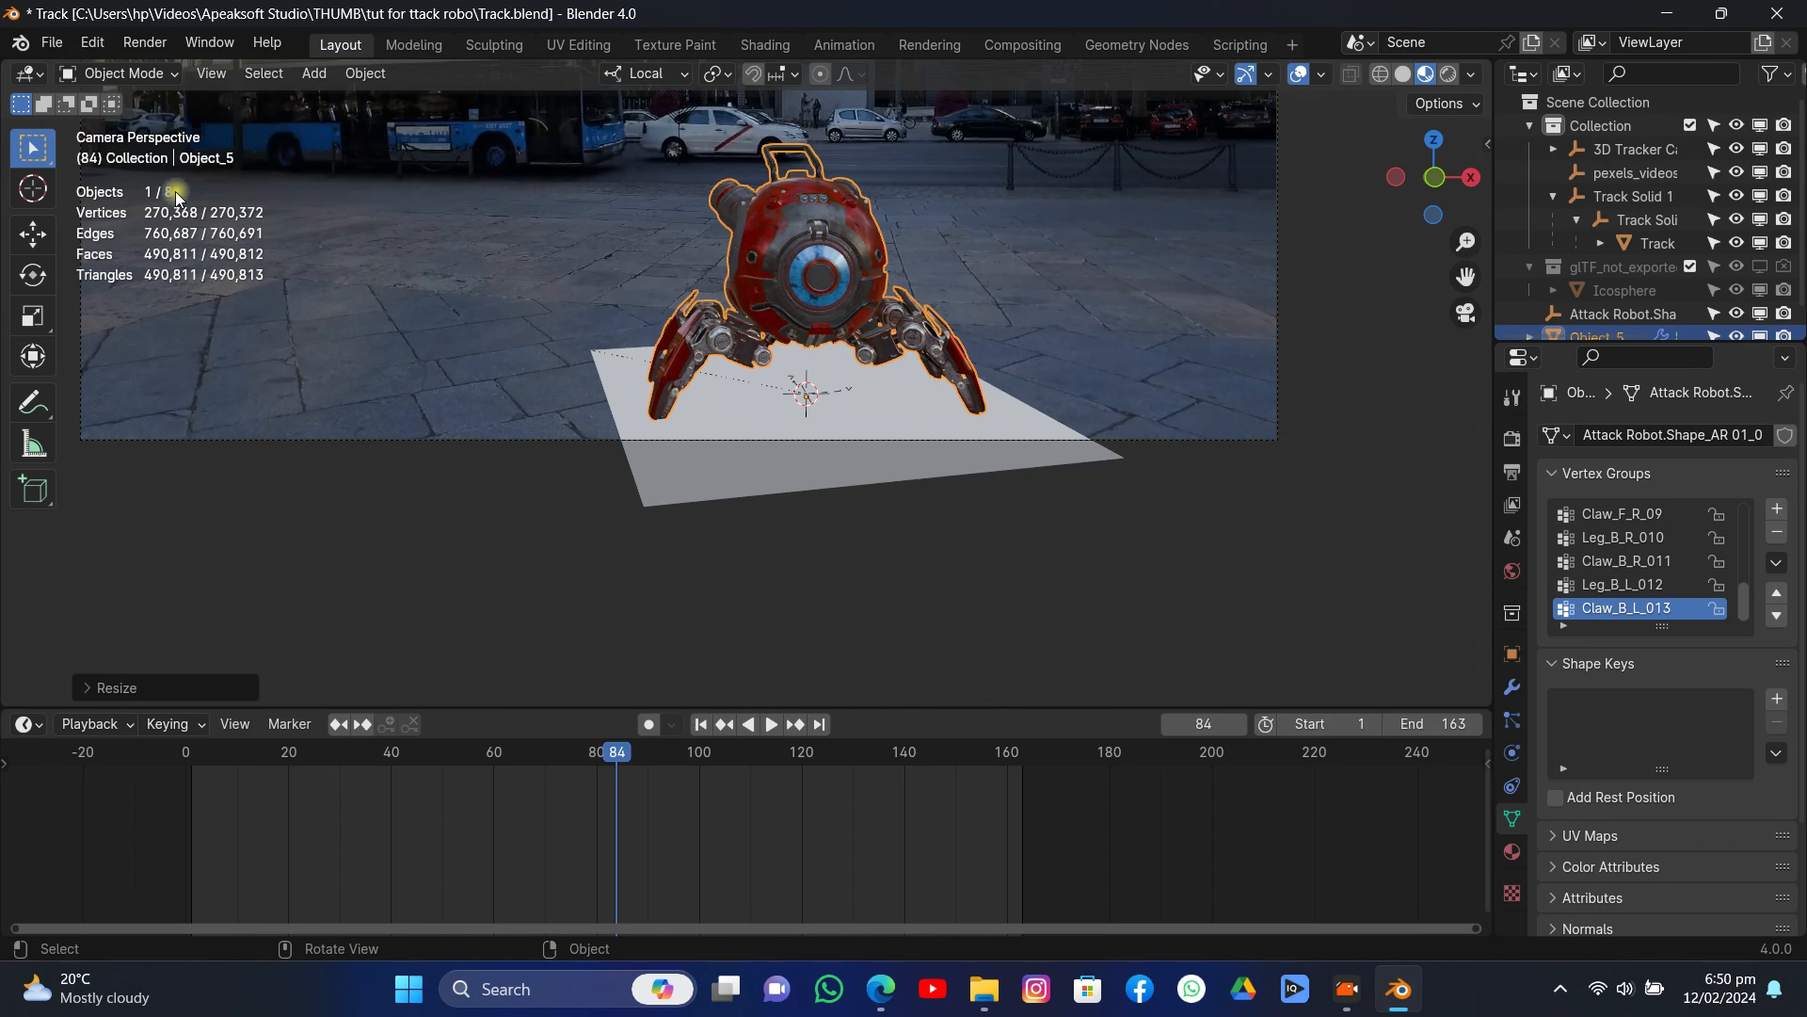
- Move the robot about 11 m back along its local Y axis and shift it sideways along local X
left_click(34, 233)
key("g")
key("y")
key("y")
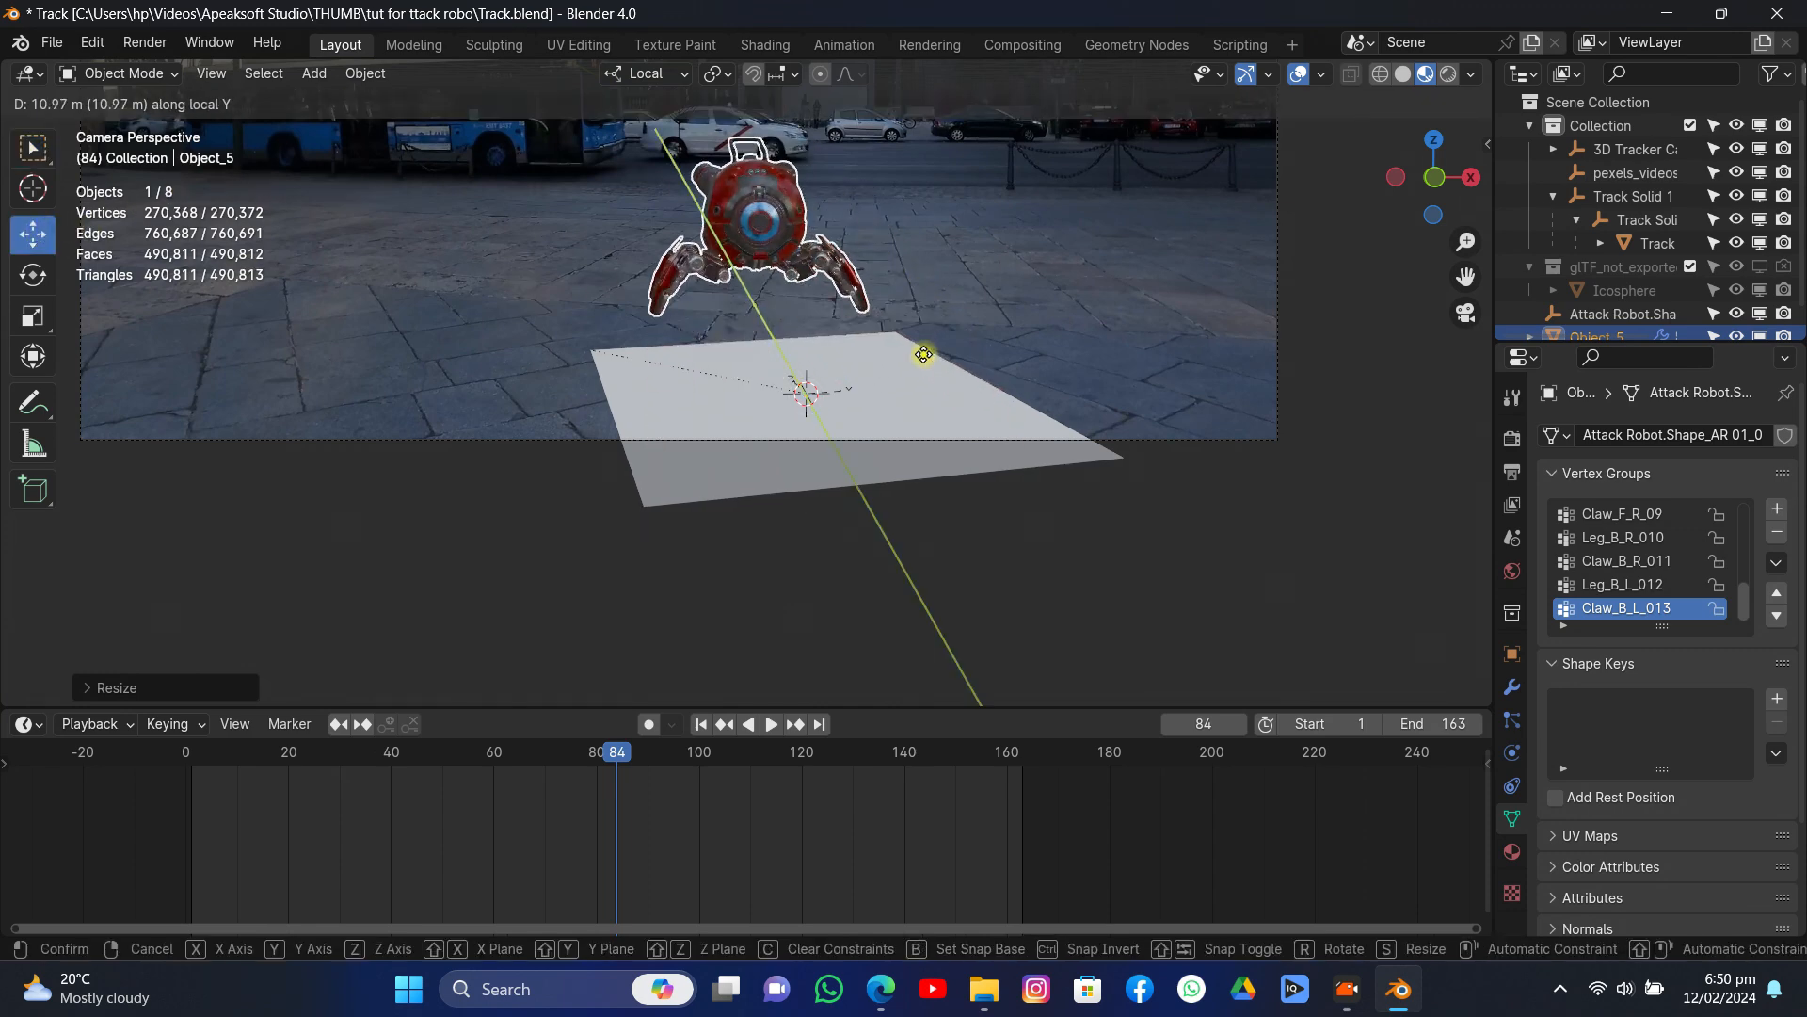
left_click(914, 349)
left_click_drag(832, 310, 993, 305)
- Rotate the robot around its local Z axis to face the camera and move it back sideways along local X
key("r")
key("z")
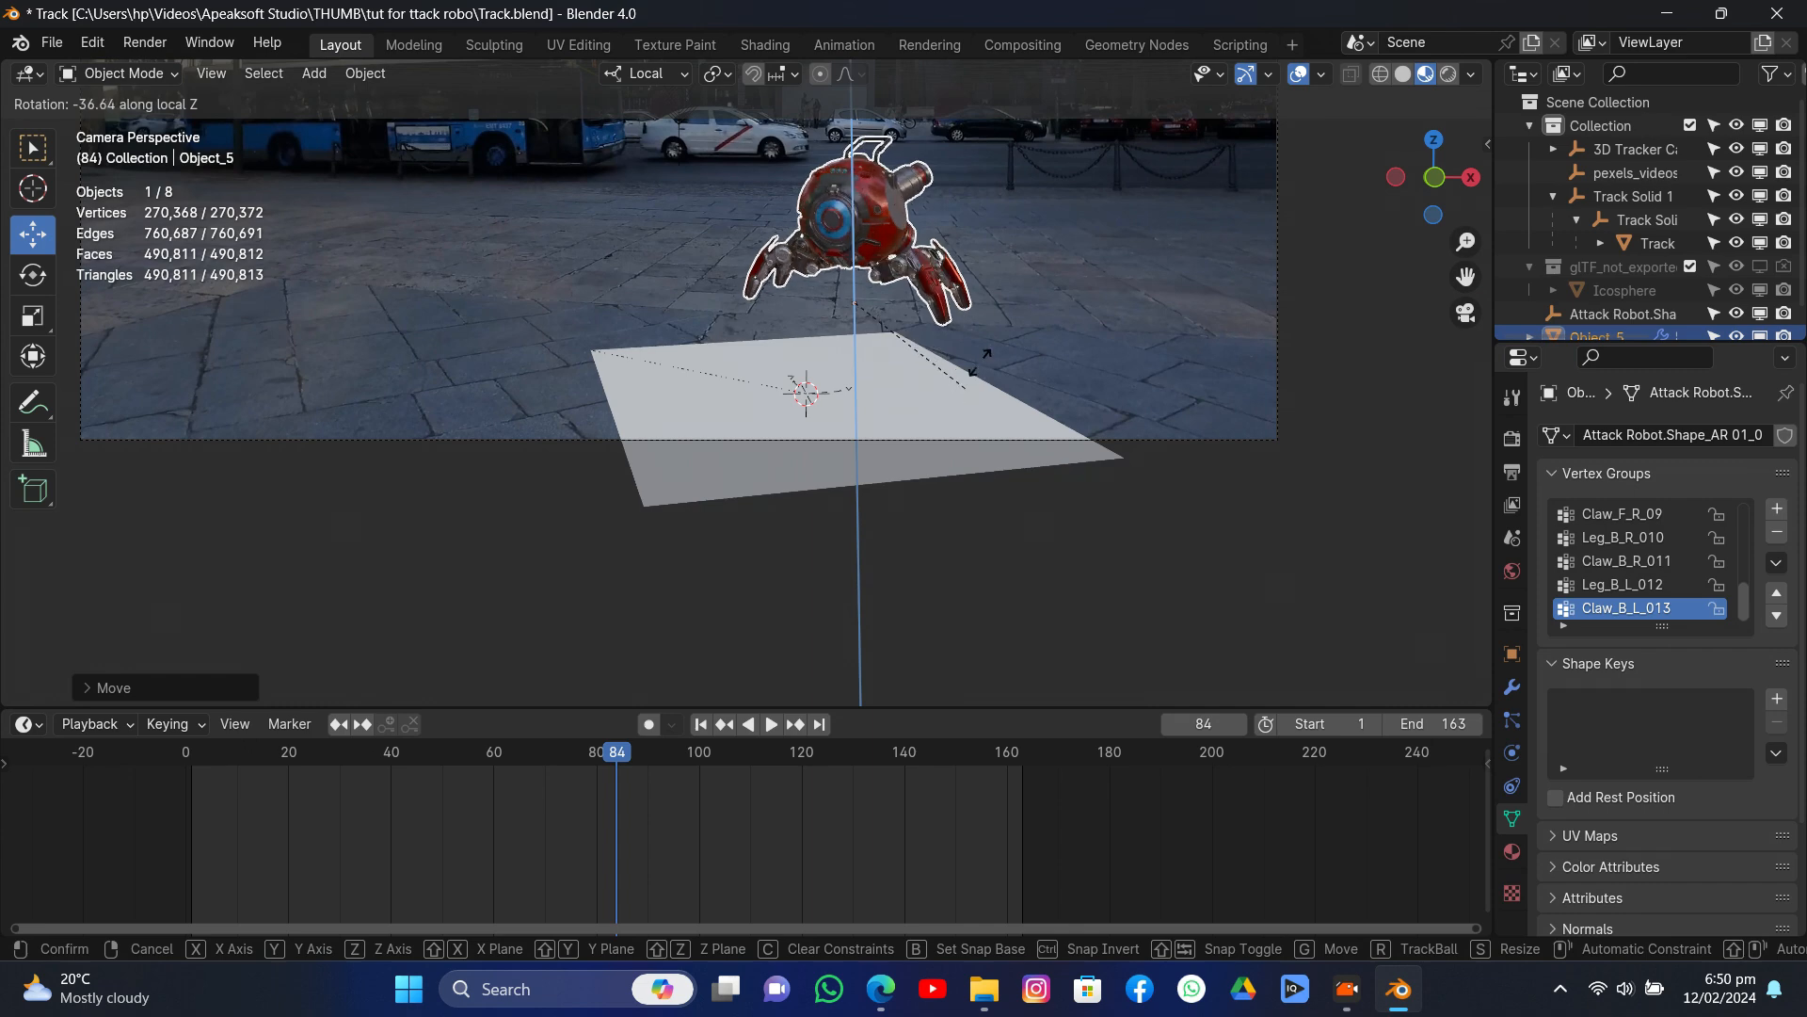
left_click(988, 337)
key("g")
key("x")
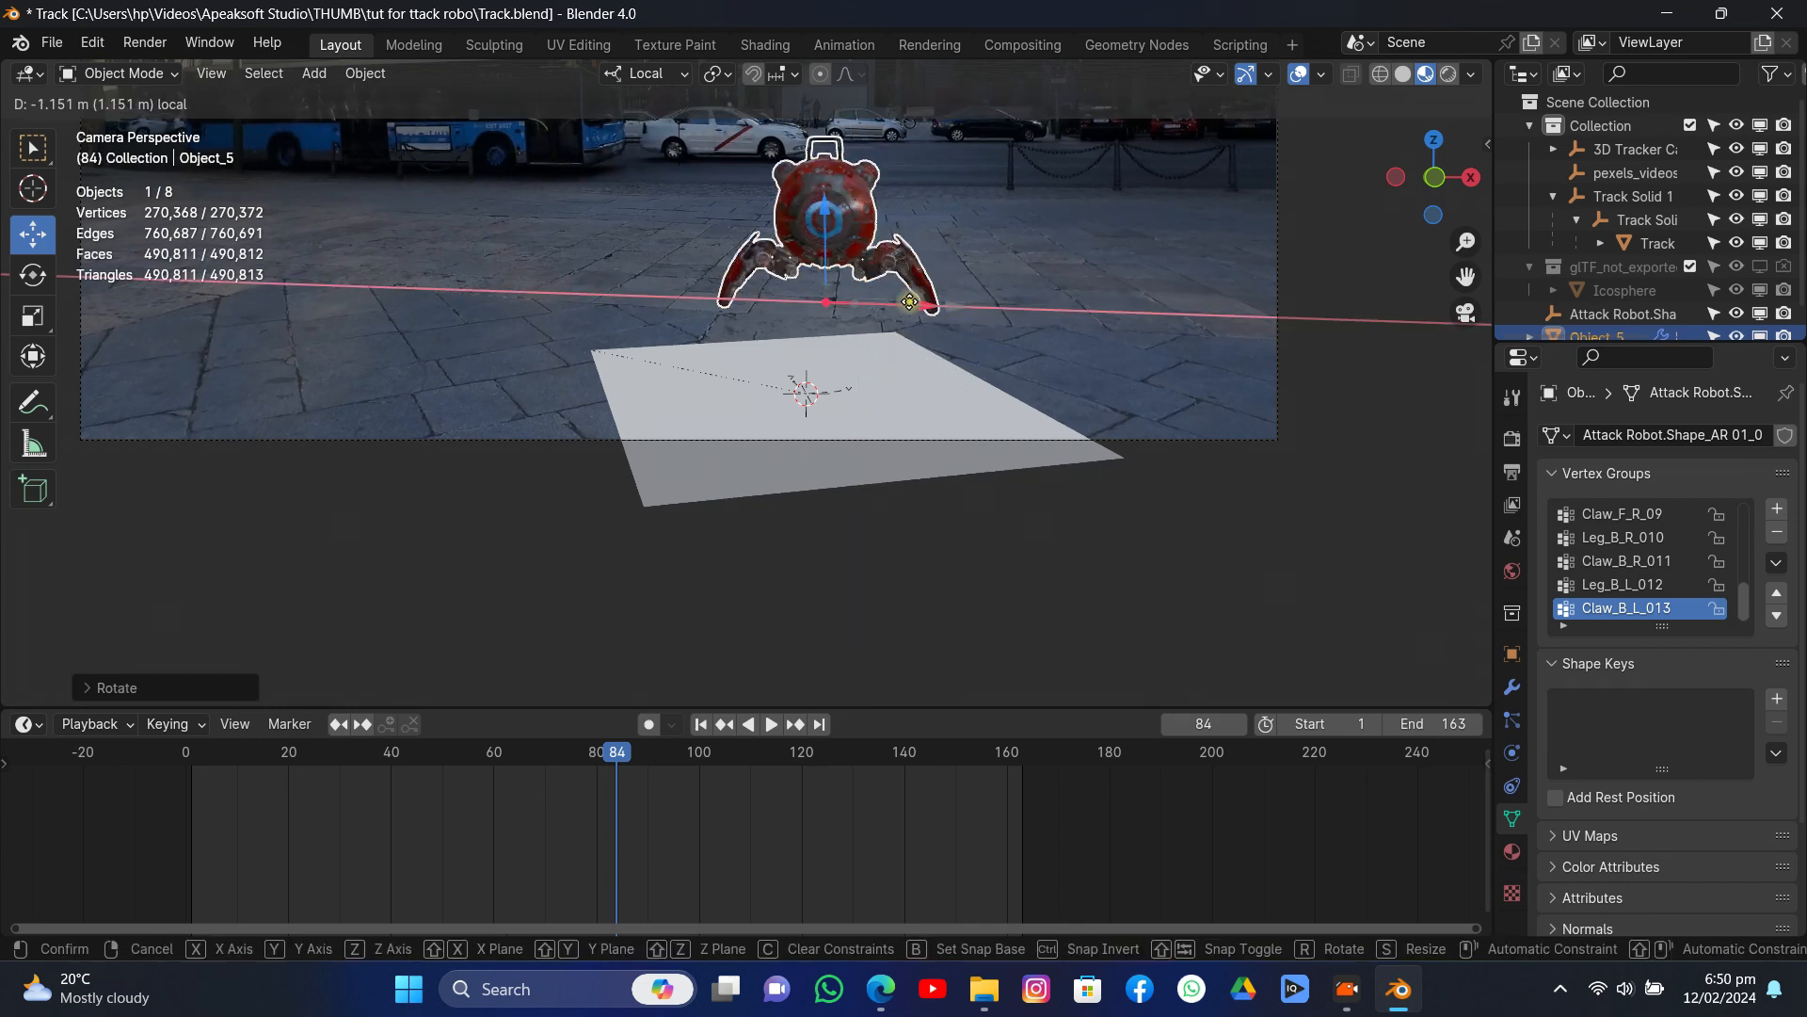
left_click(869, 295)
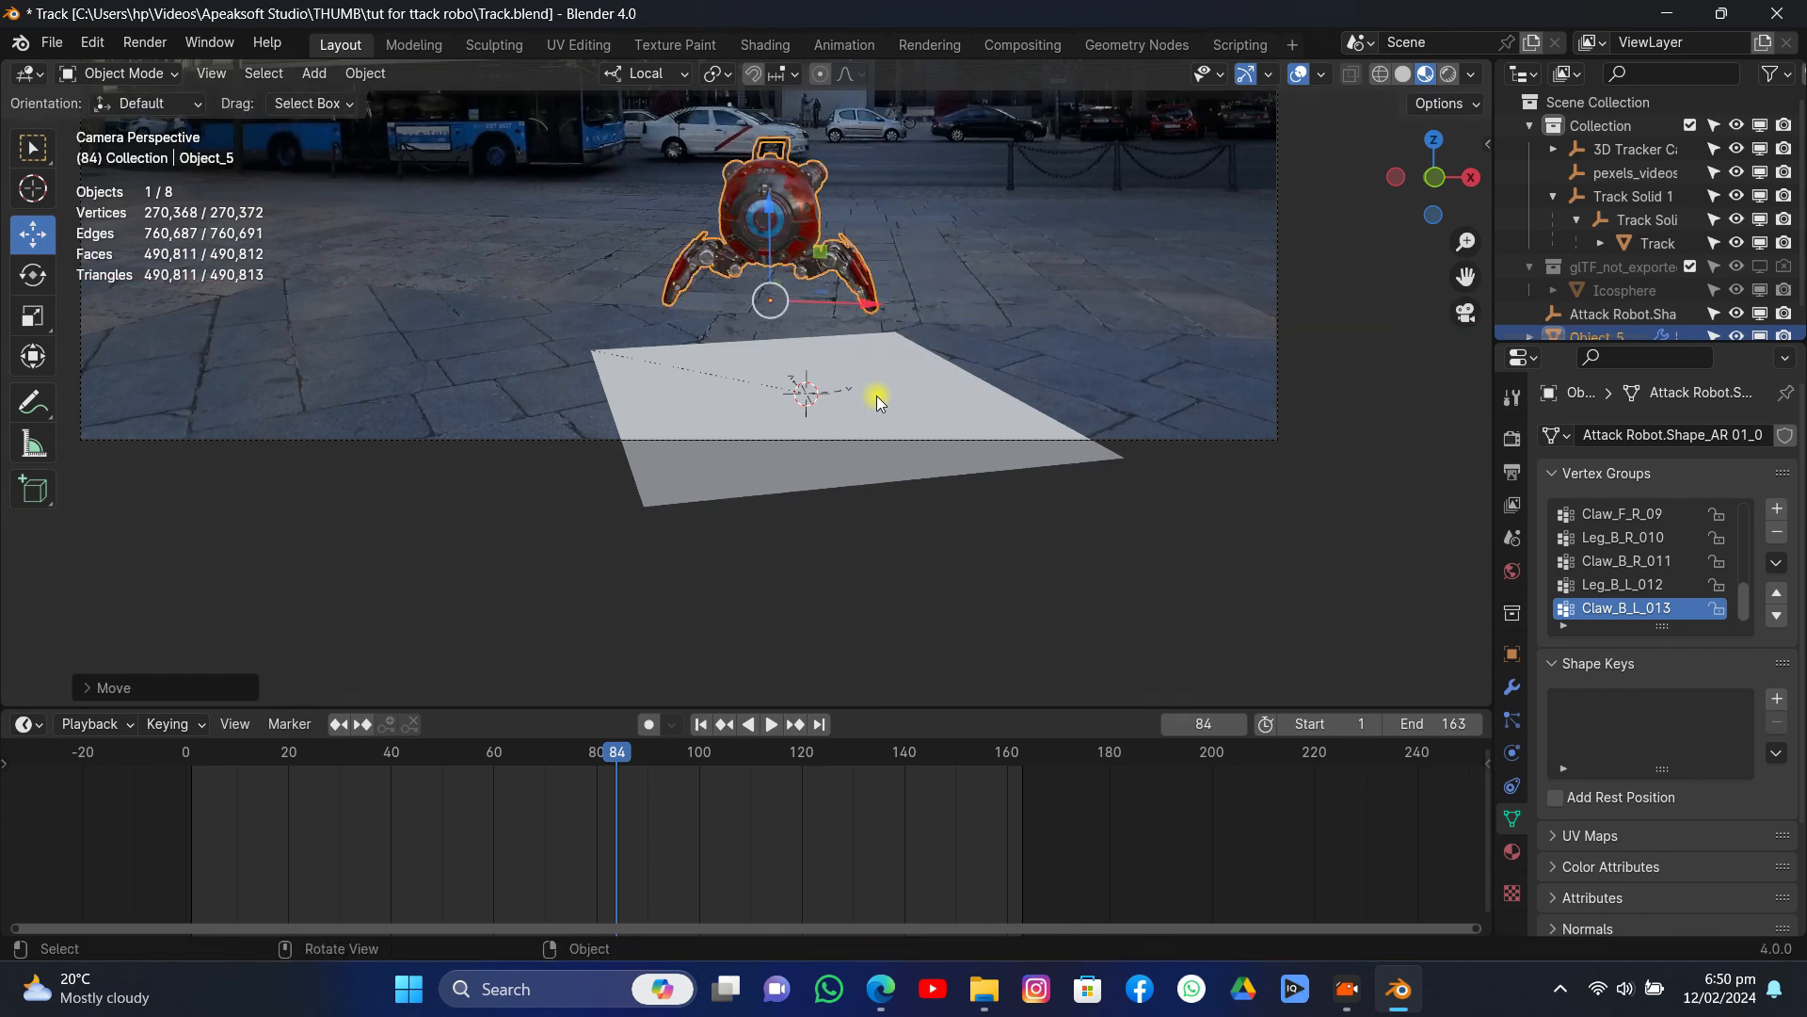
- Play the animation from the first frame to check how the robot sits in the footage
left_click(701, 725)
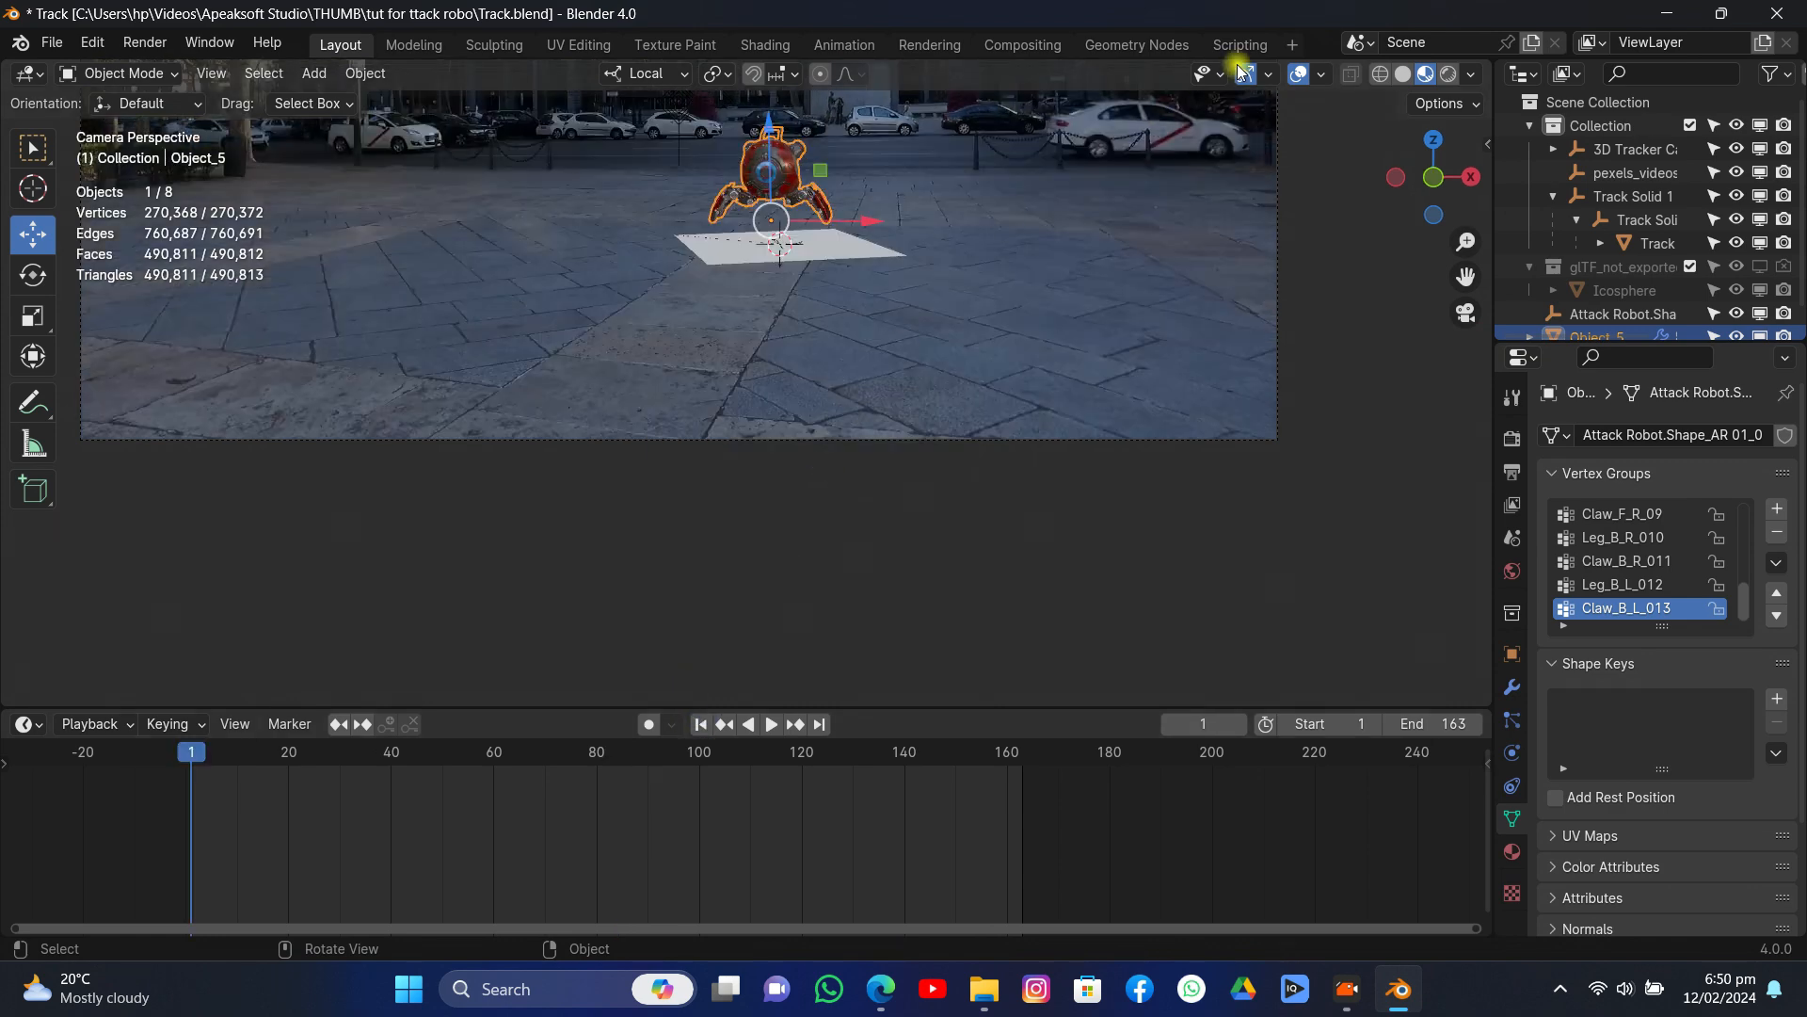
left_click_drag(1458, 275, 1458, 418)
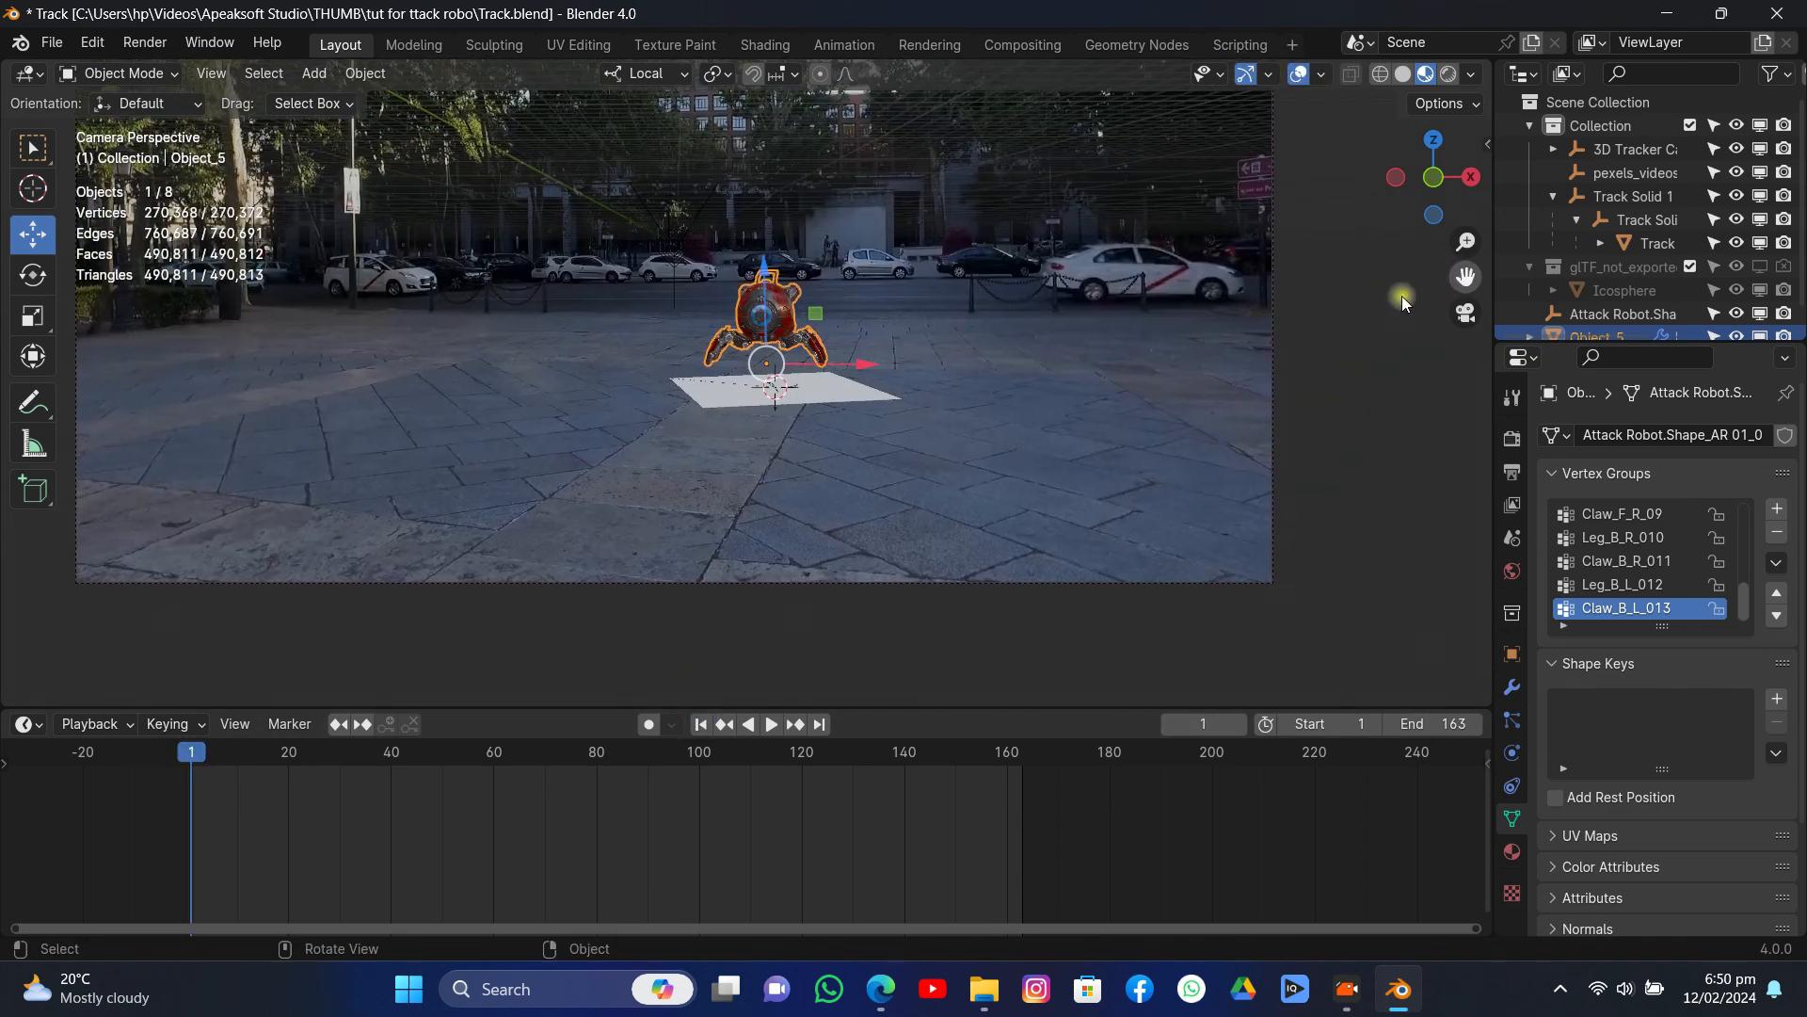
left_click(1074, 422)
key("space")
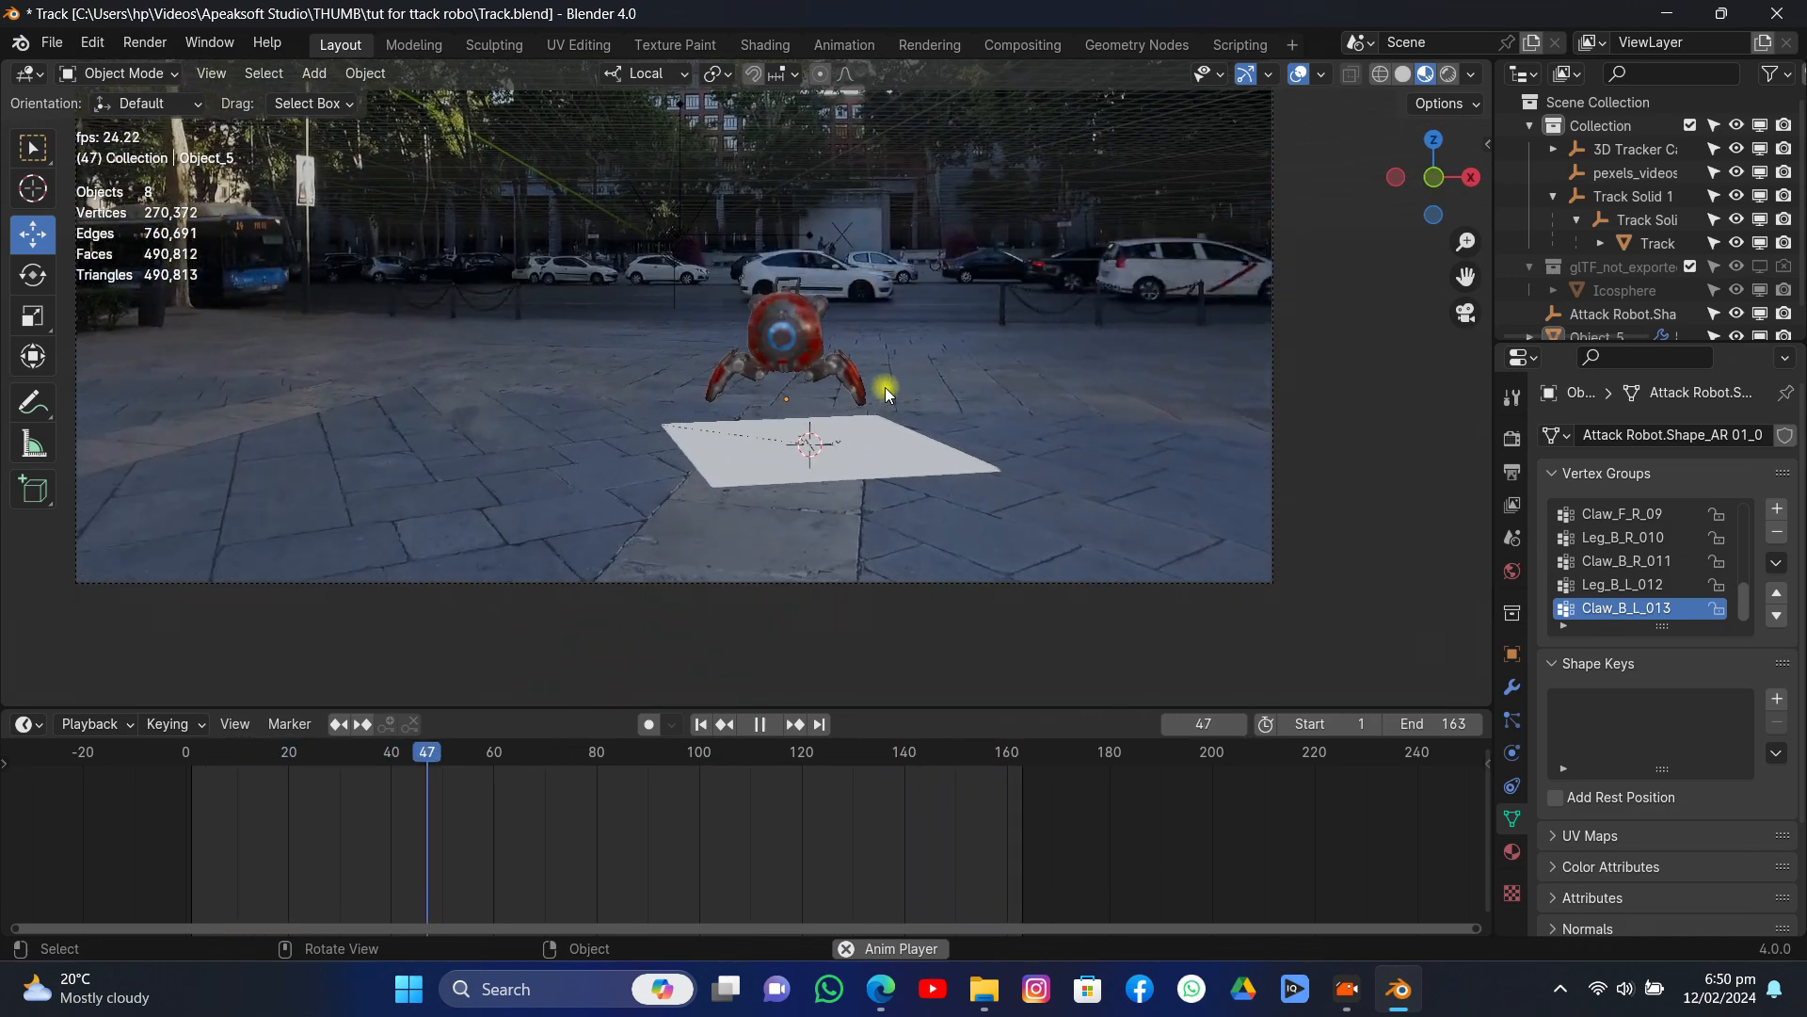
key("space")
- Move the Track Solid 1 plane back along its local Z axis to the robot and scale it up about 1.5 times
left_click(867, 455)
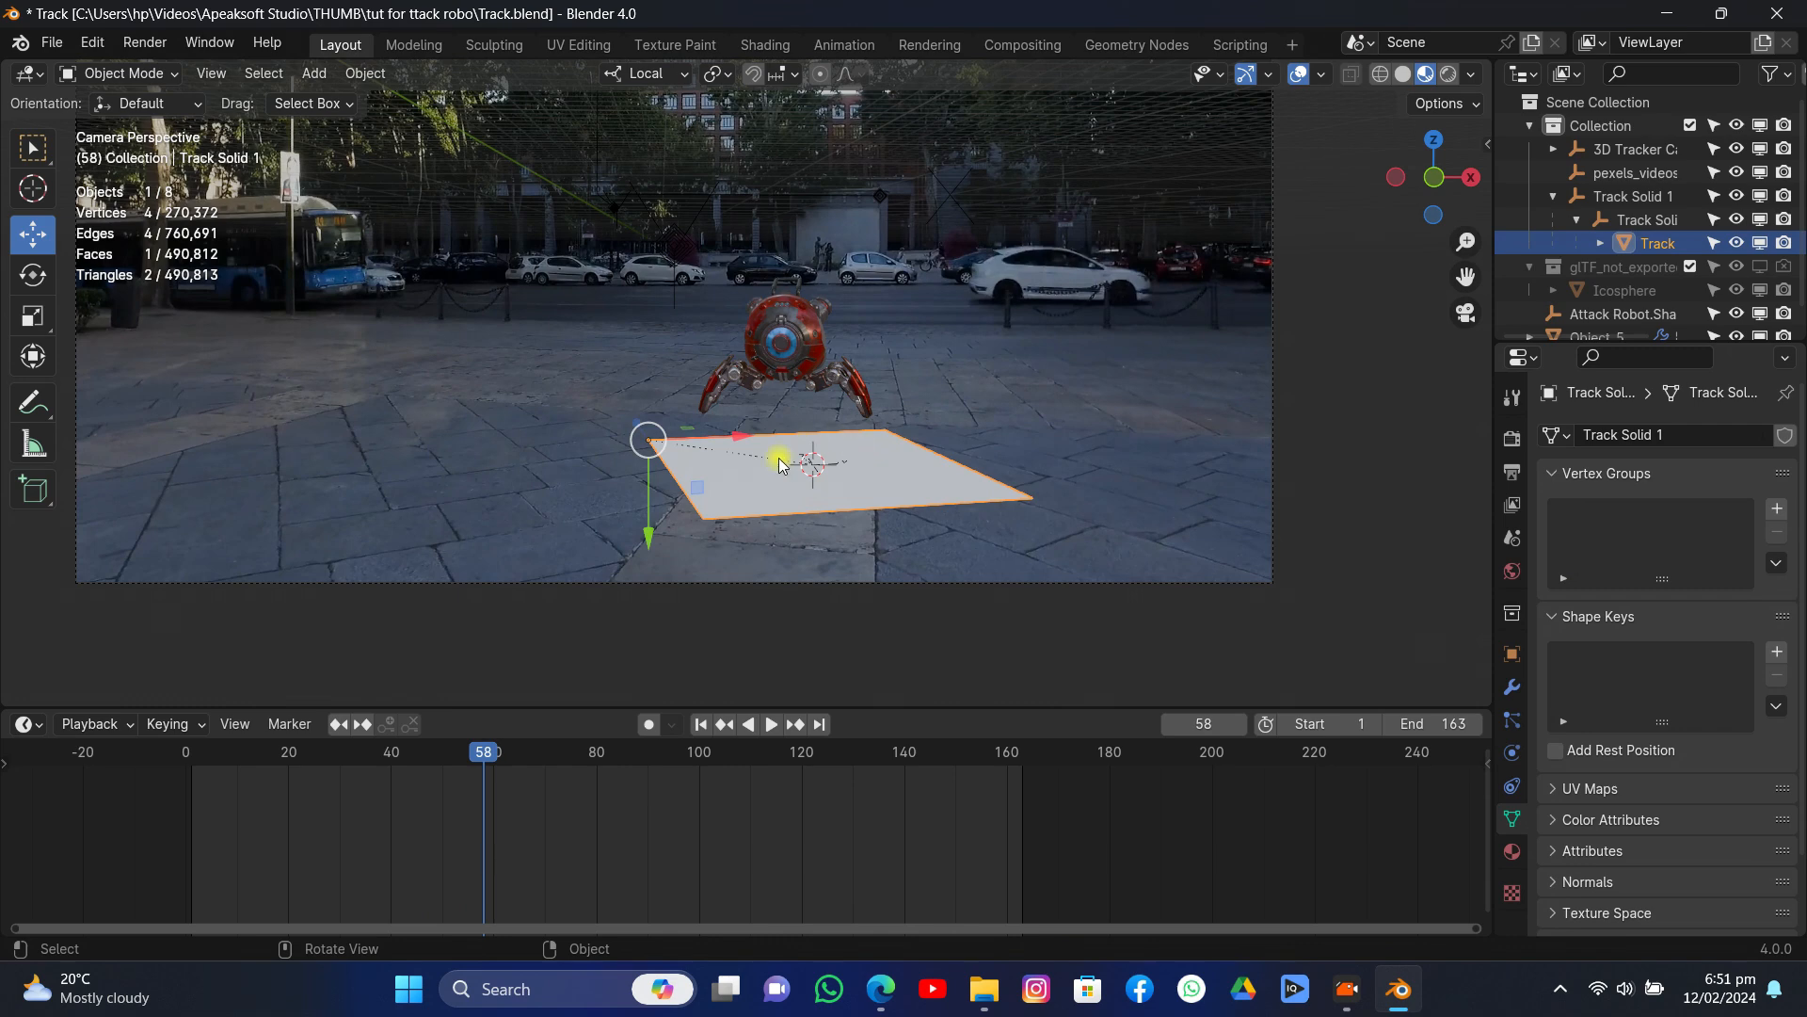
key("g")
key("z")
left_click(836, 344)
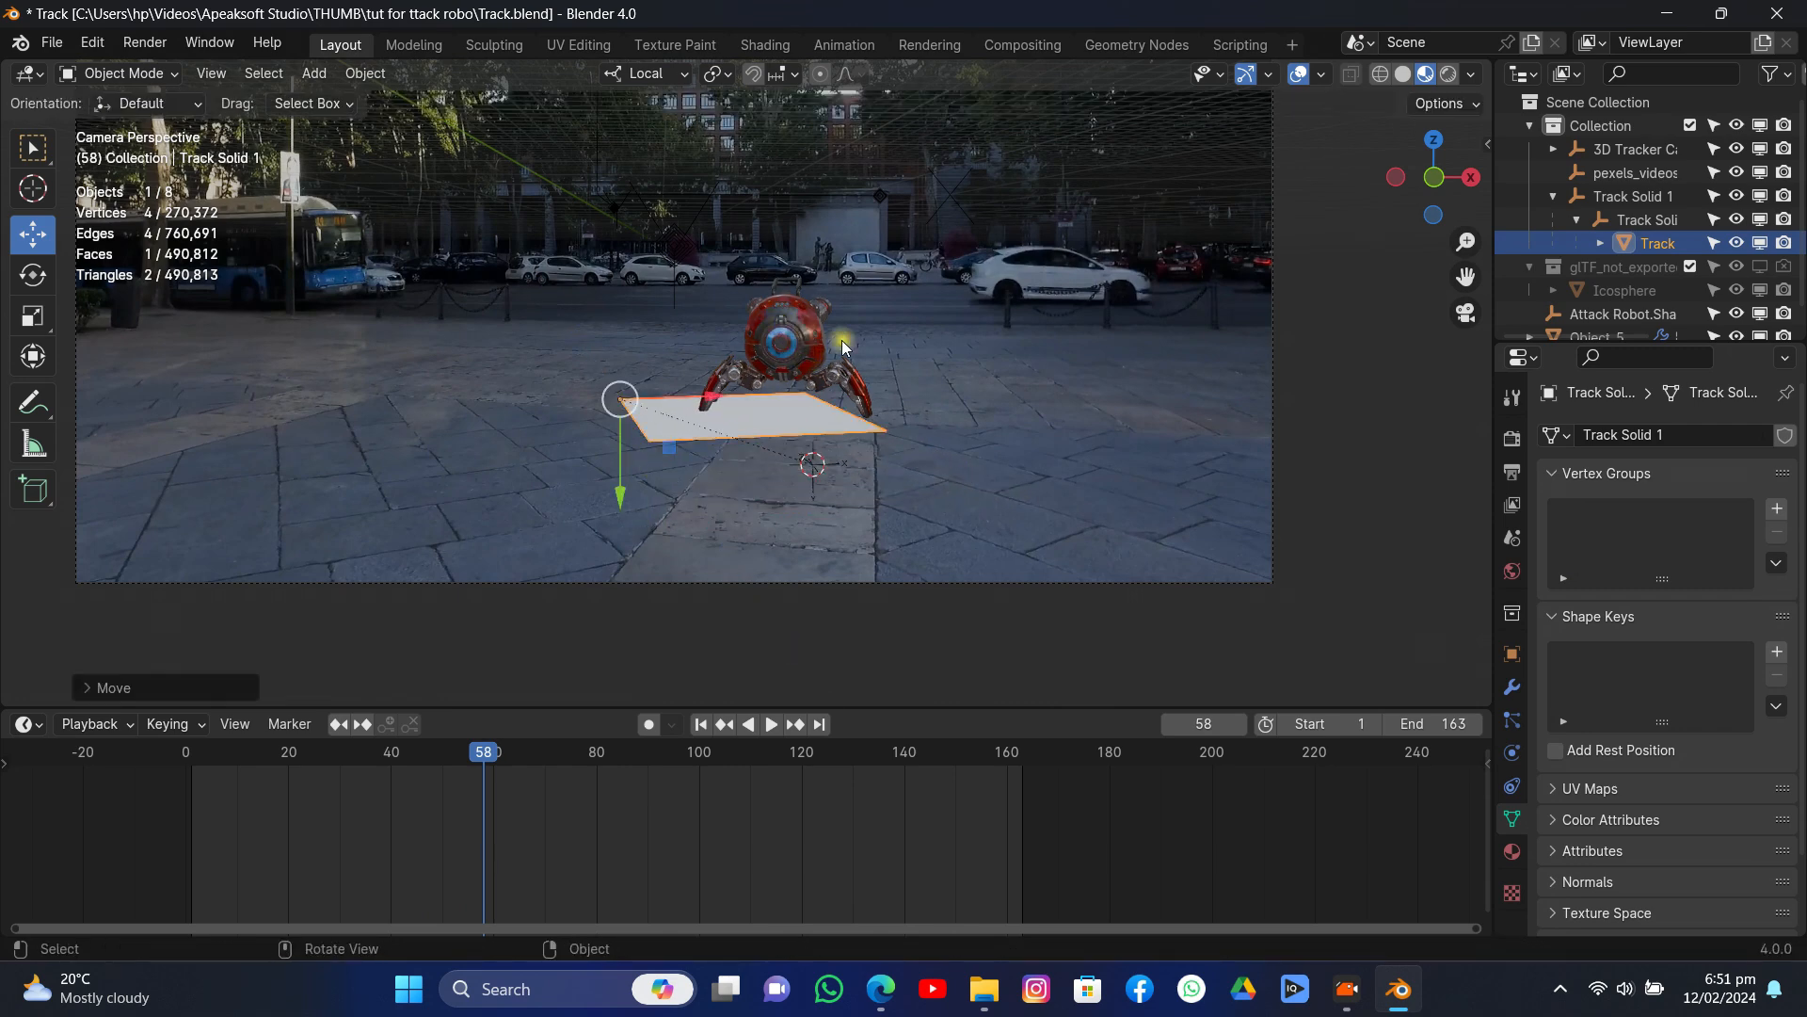
key("s")
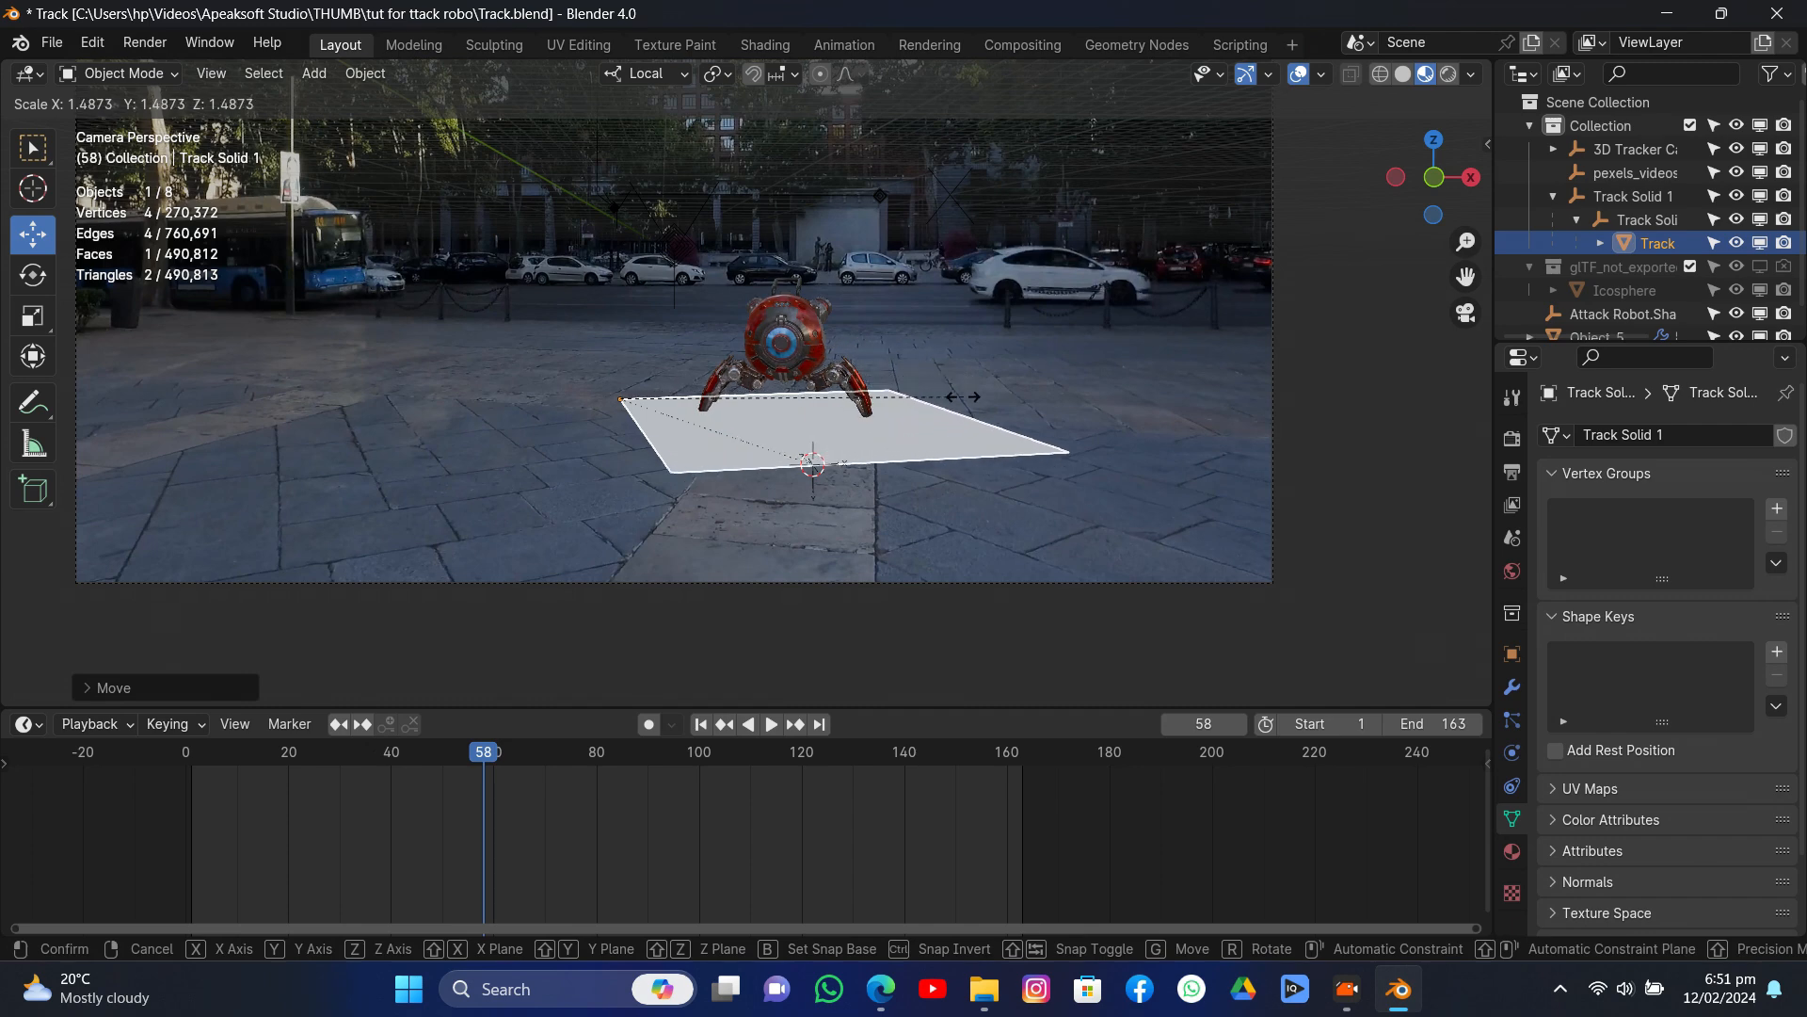
left_click(759, 428)
- Reposition the enlarged plane along its local Z and local X axes beneath the robot's feet
key("g")
key("z")
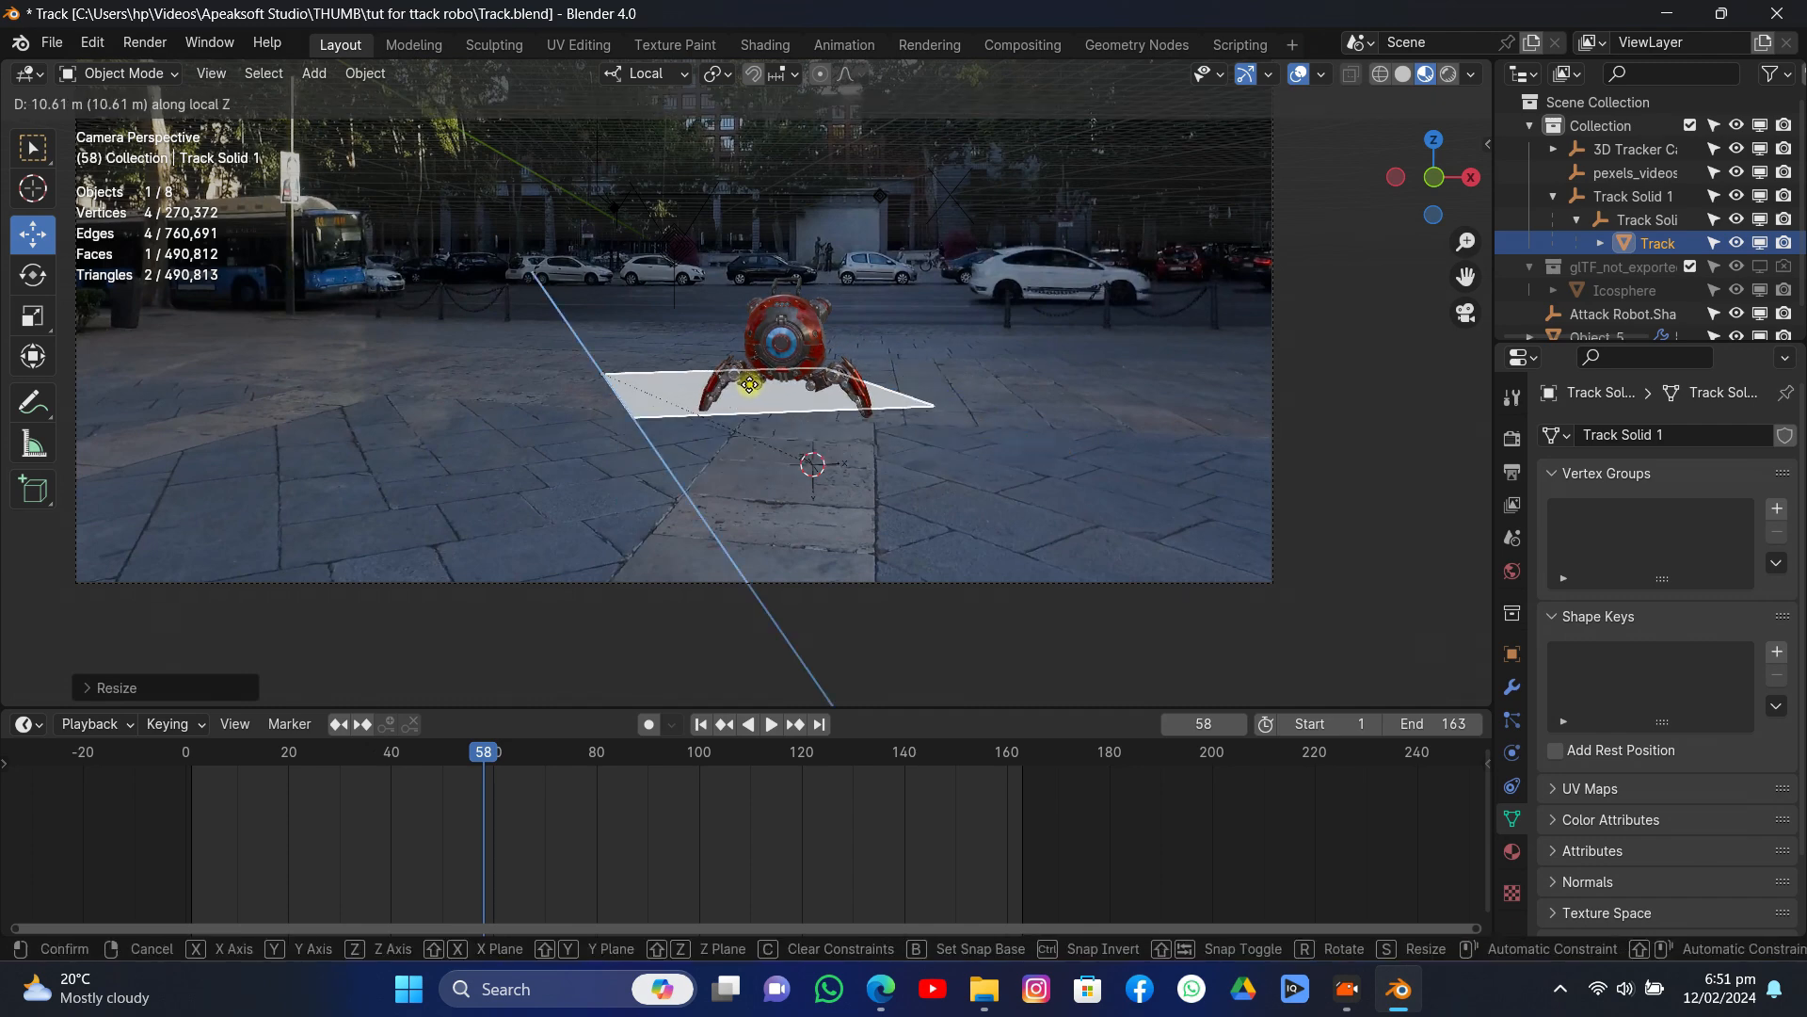
left_click(758, 390)
key("g")
key("x")
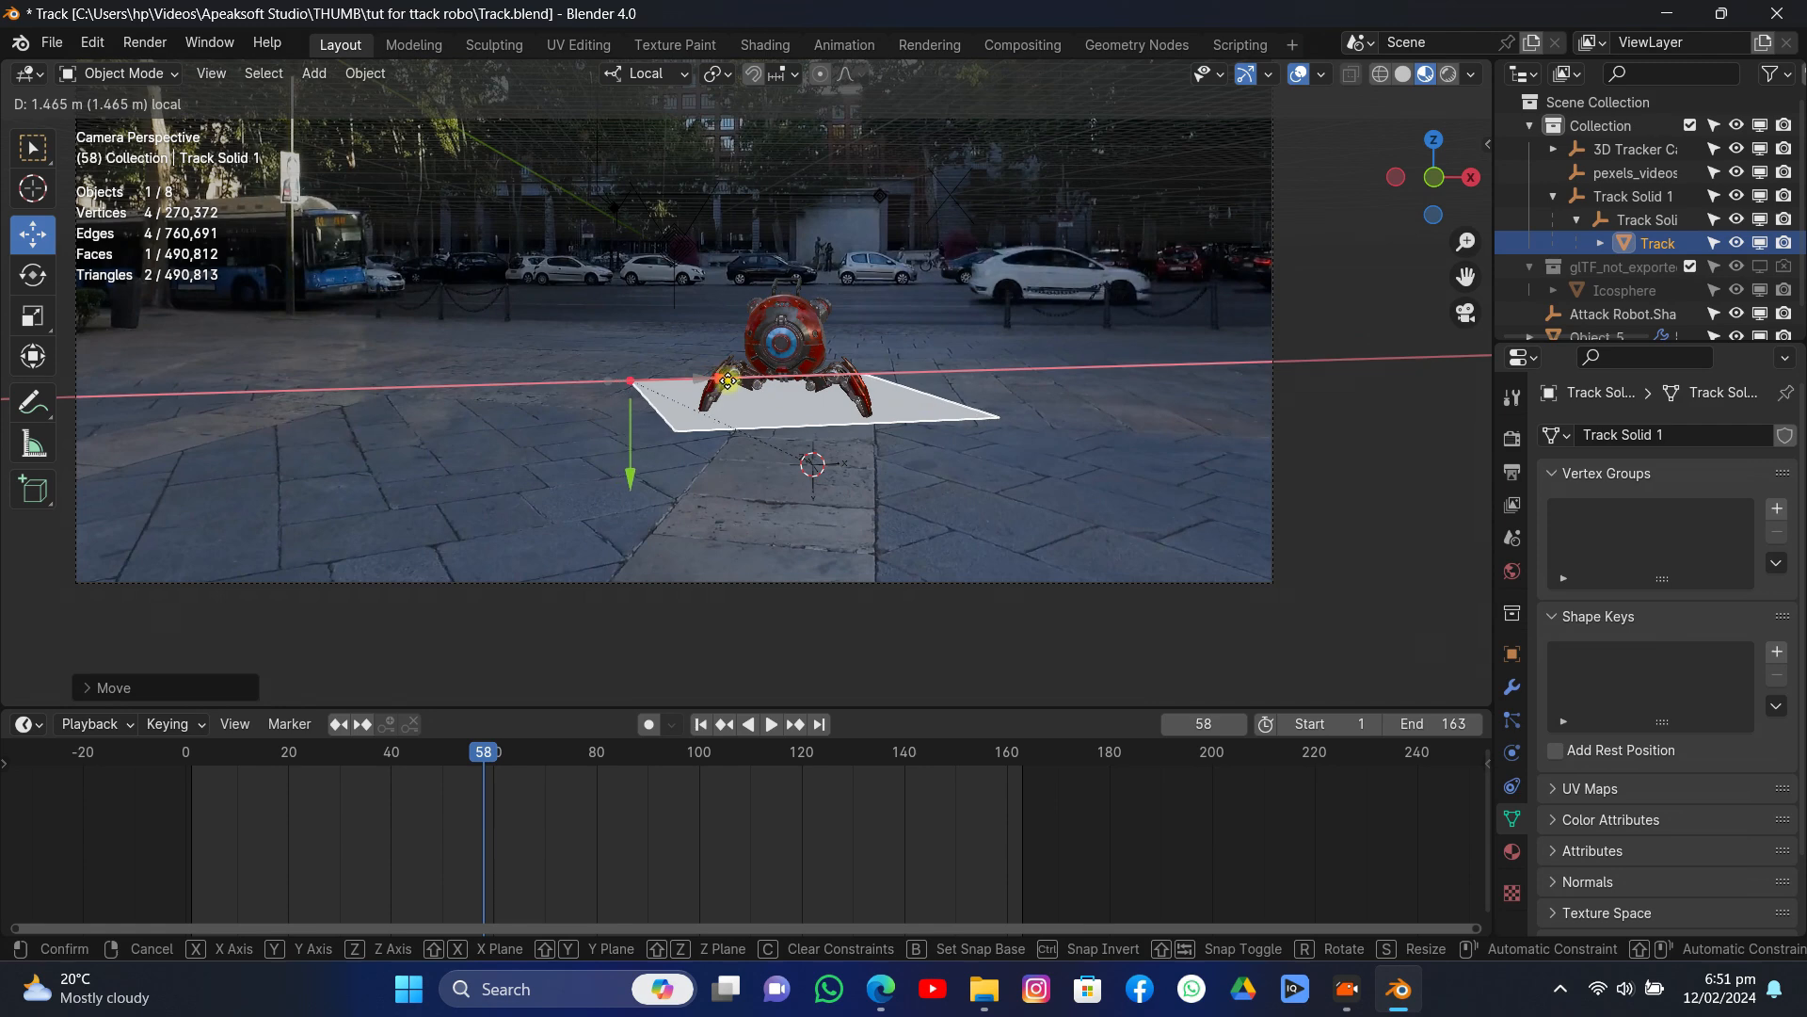
left_click(912, 365)
- Rotate the plane about 21° around its local Y axis and nudge it along local X under the robot
key("r")
key("y")
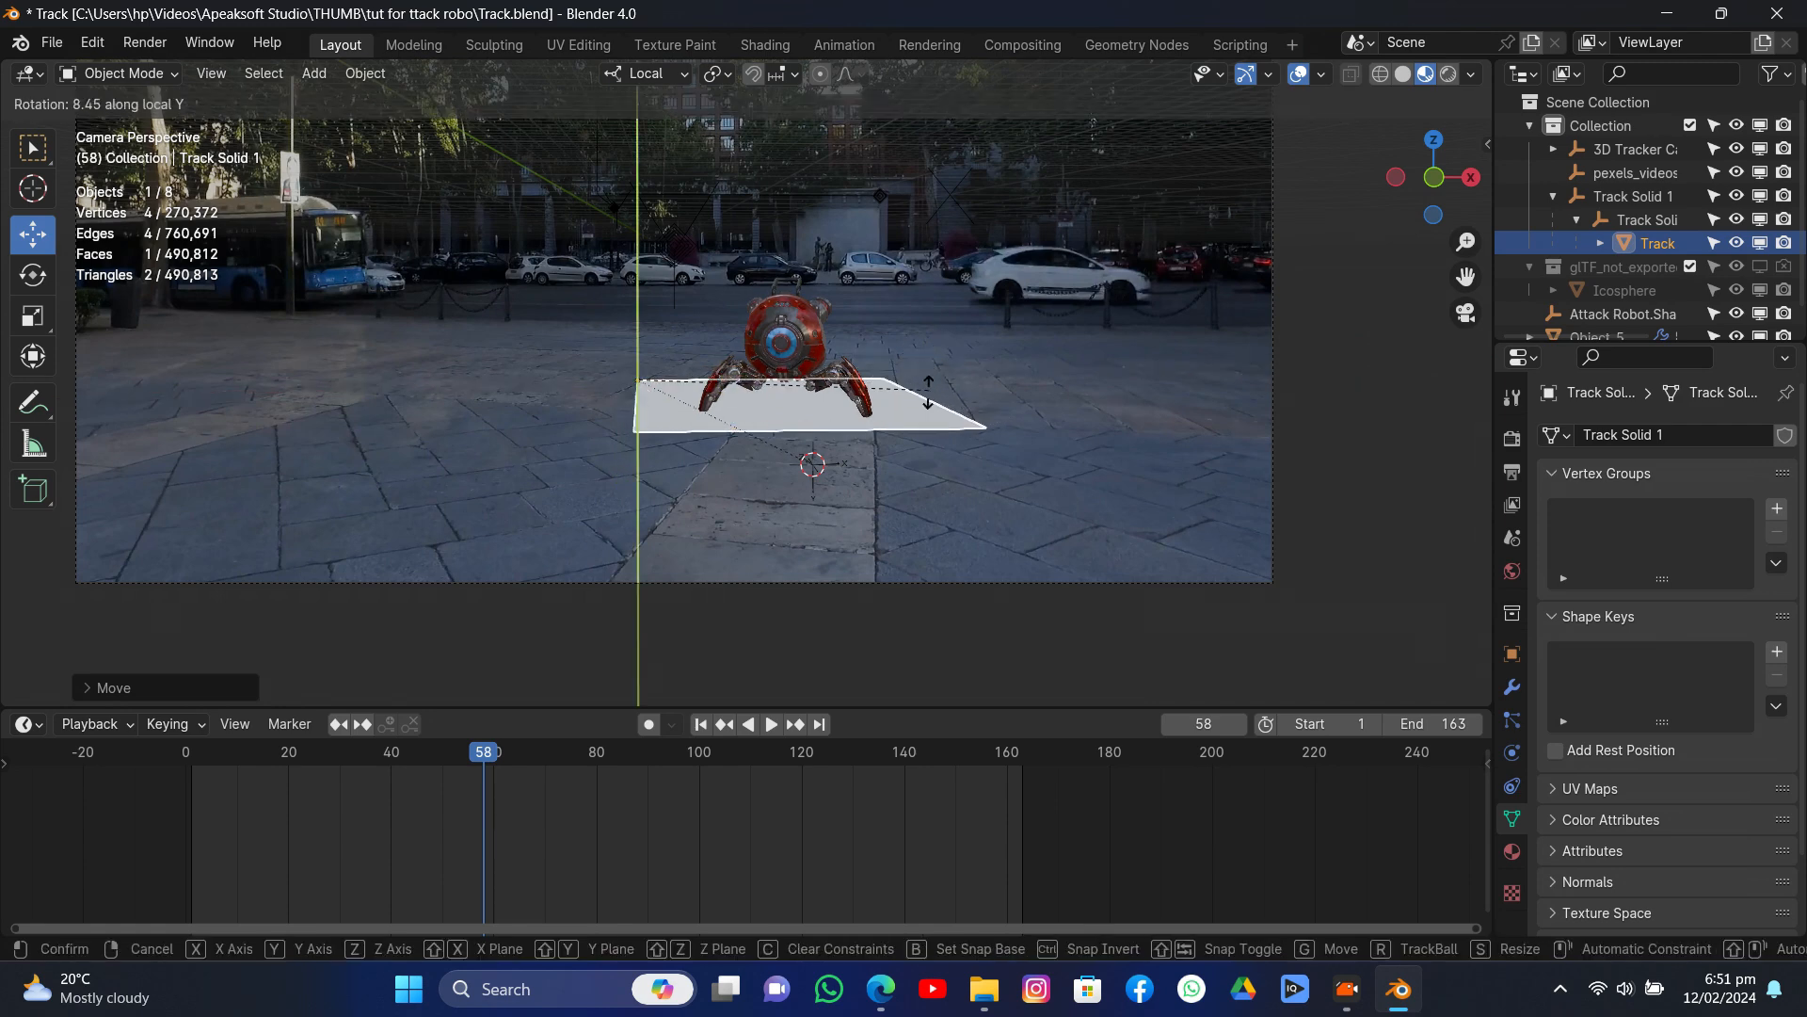
left_click(894, 446)
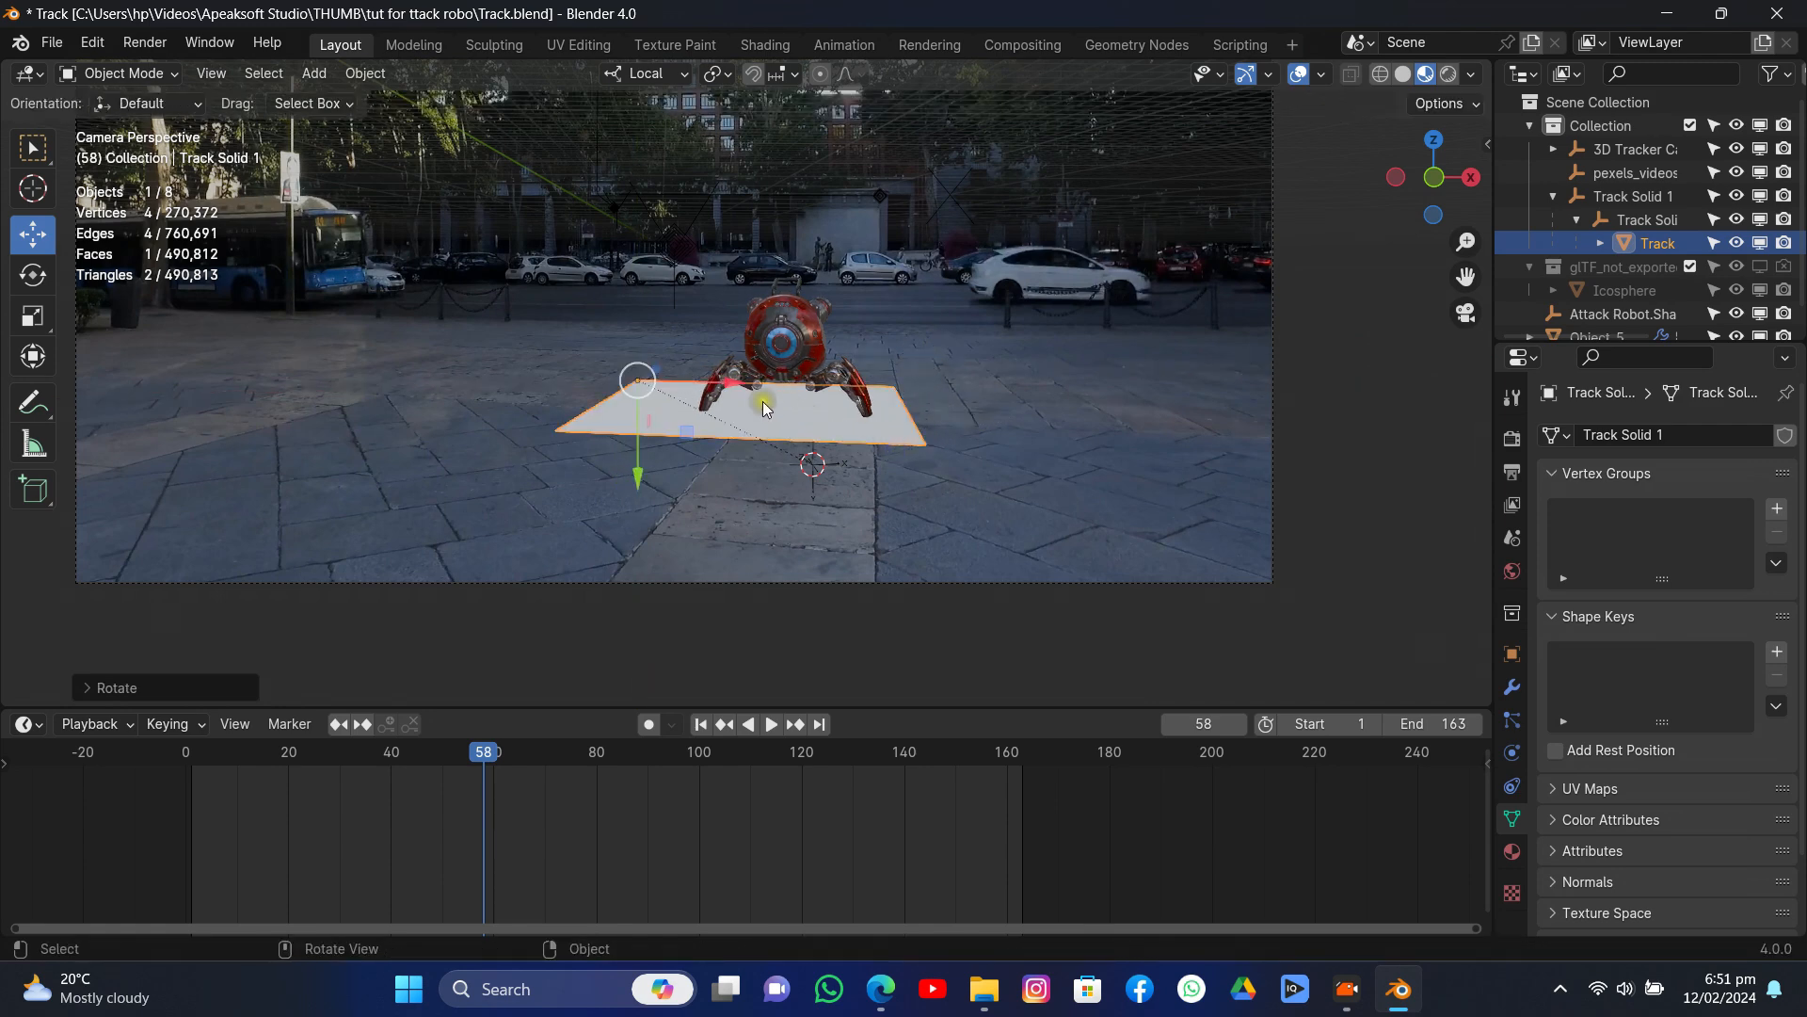
key("g")
key("x")
left_click(673, 416)
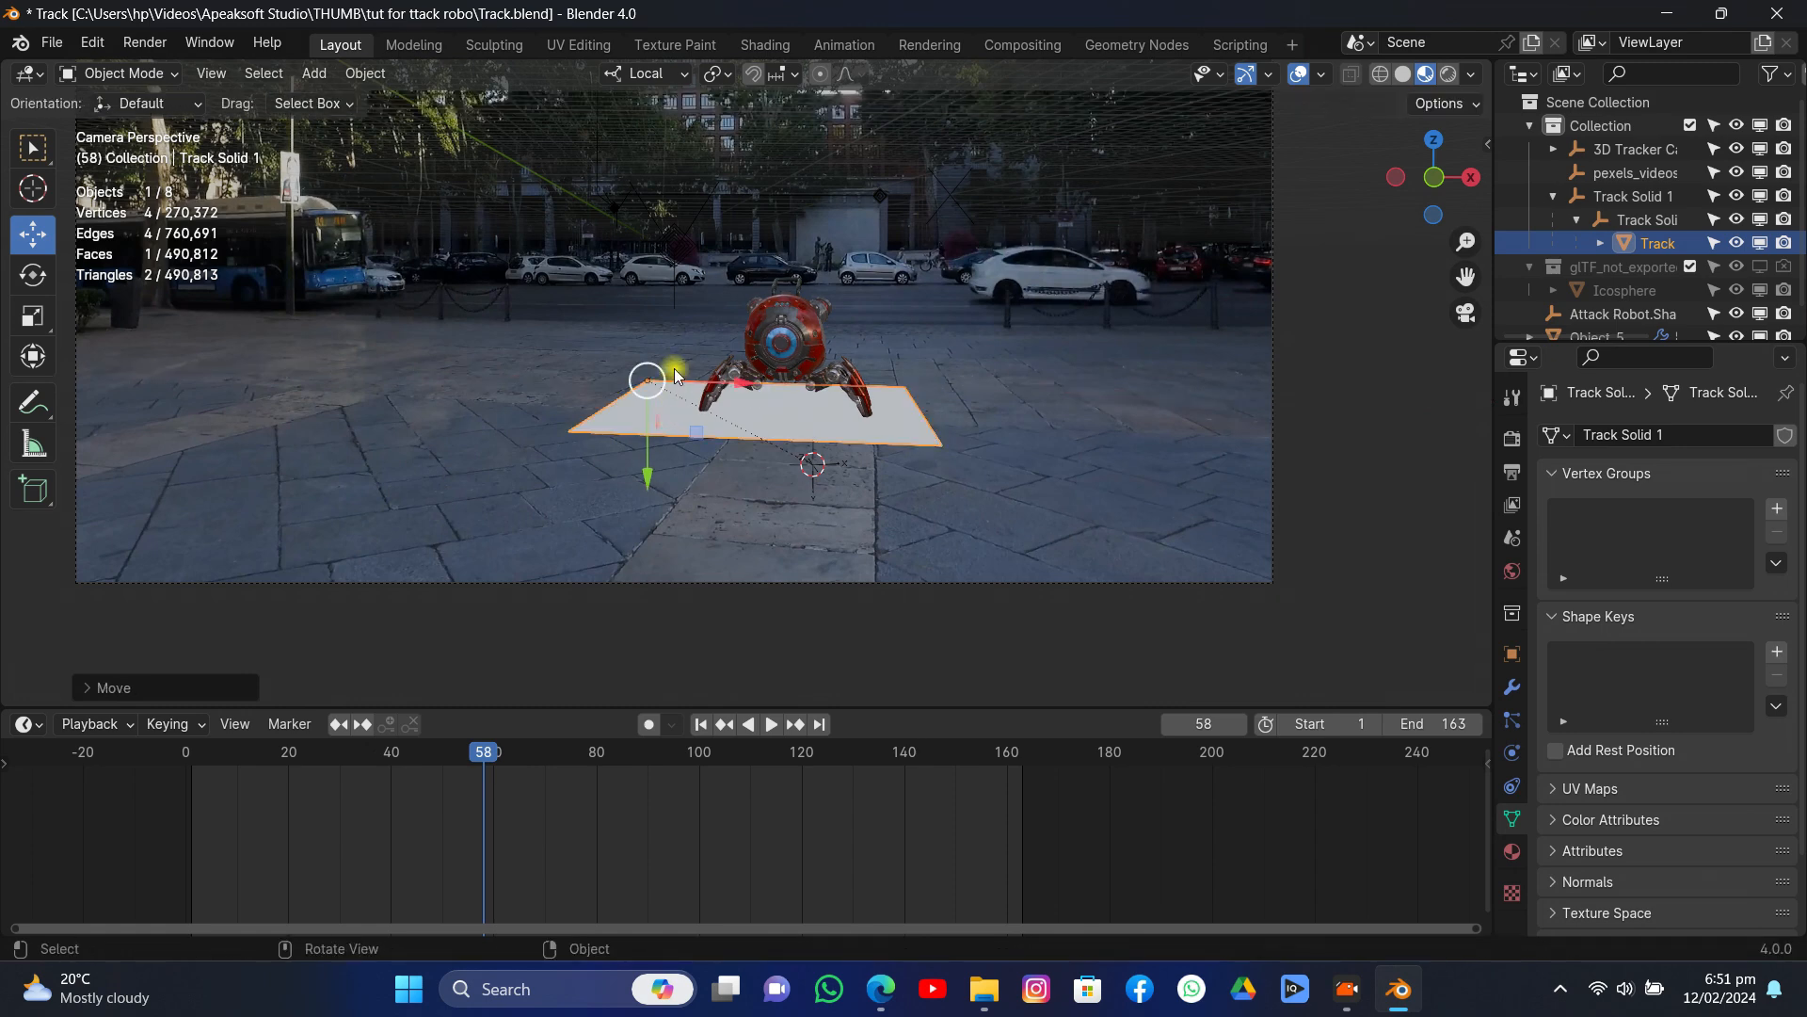
- Move the plane about 3 m along its local Z axis and enlarge it to a scale of about 1.6
key("g")
key("y")
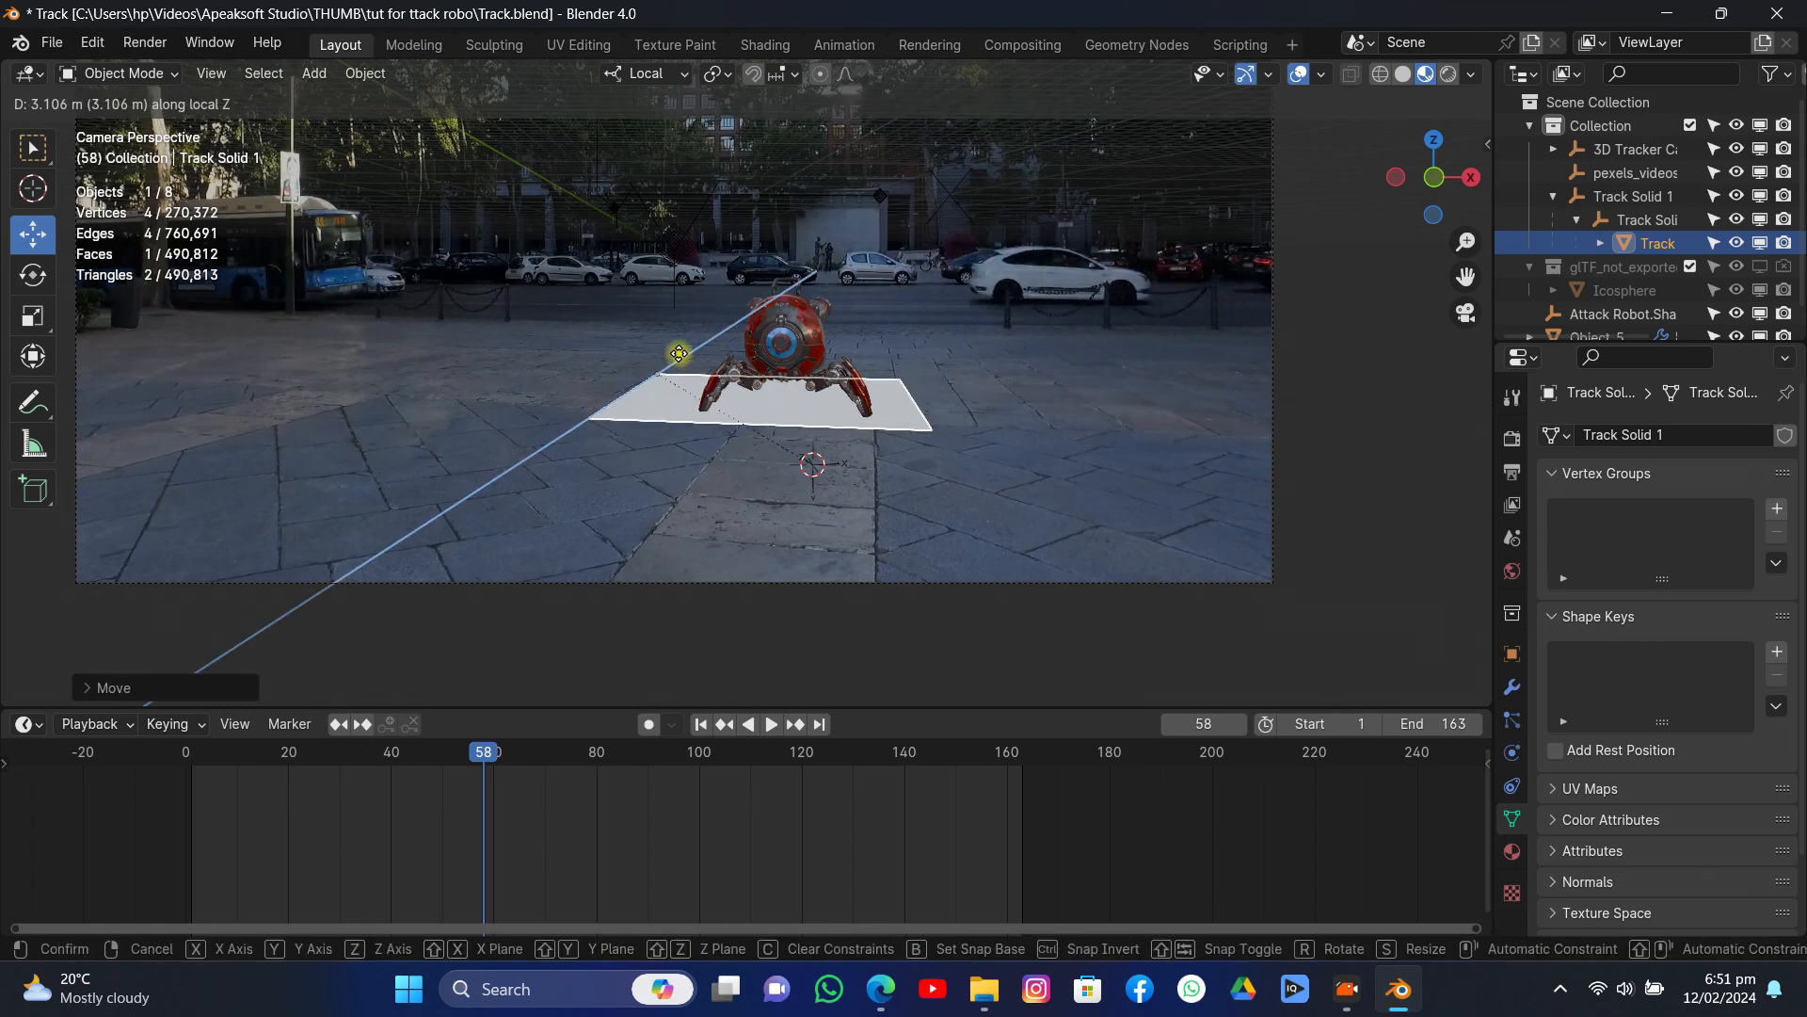
left_click(681, 355)
key("s")
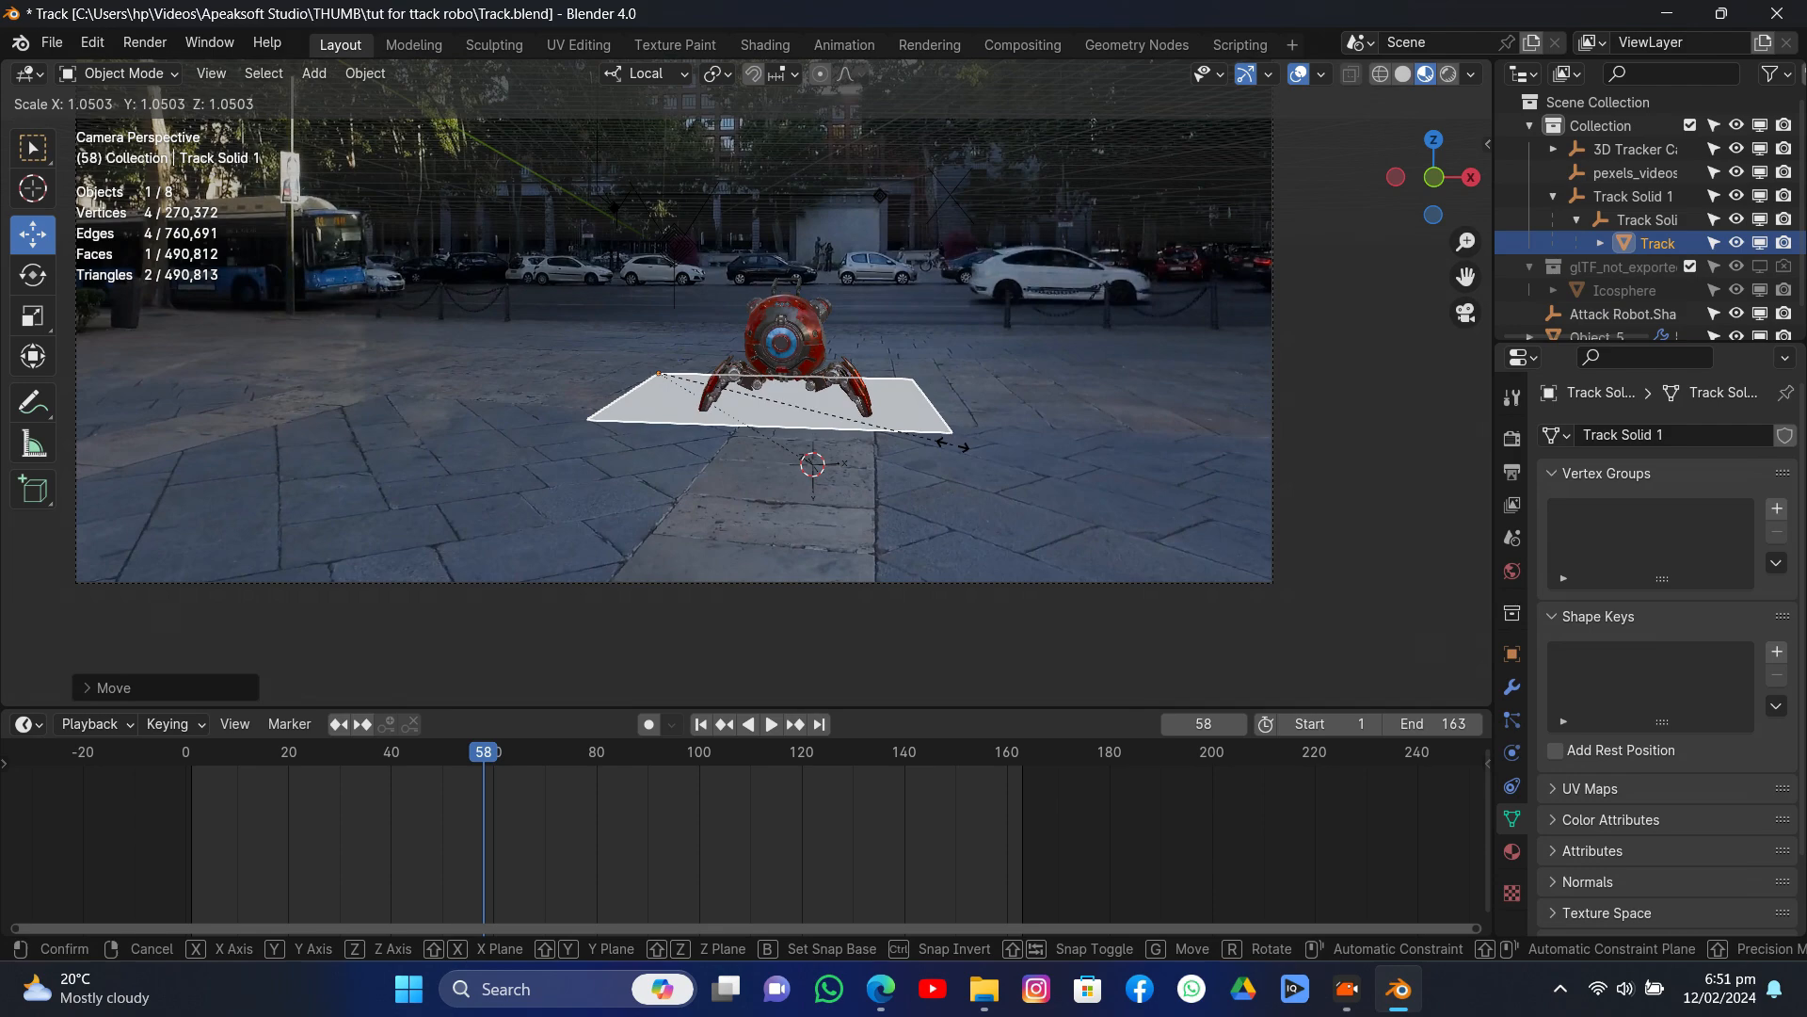
left_click(950, 437)
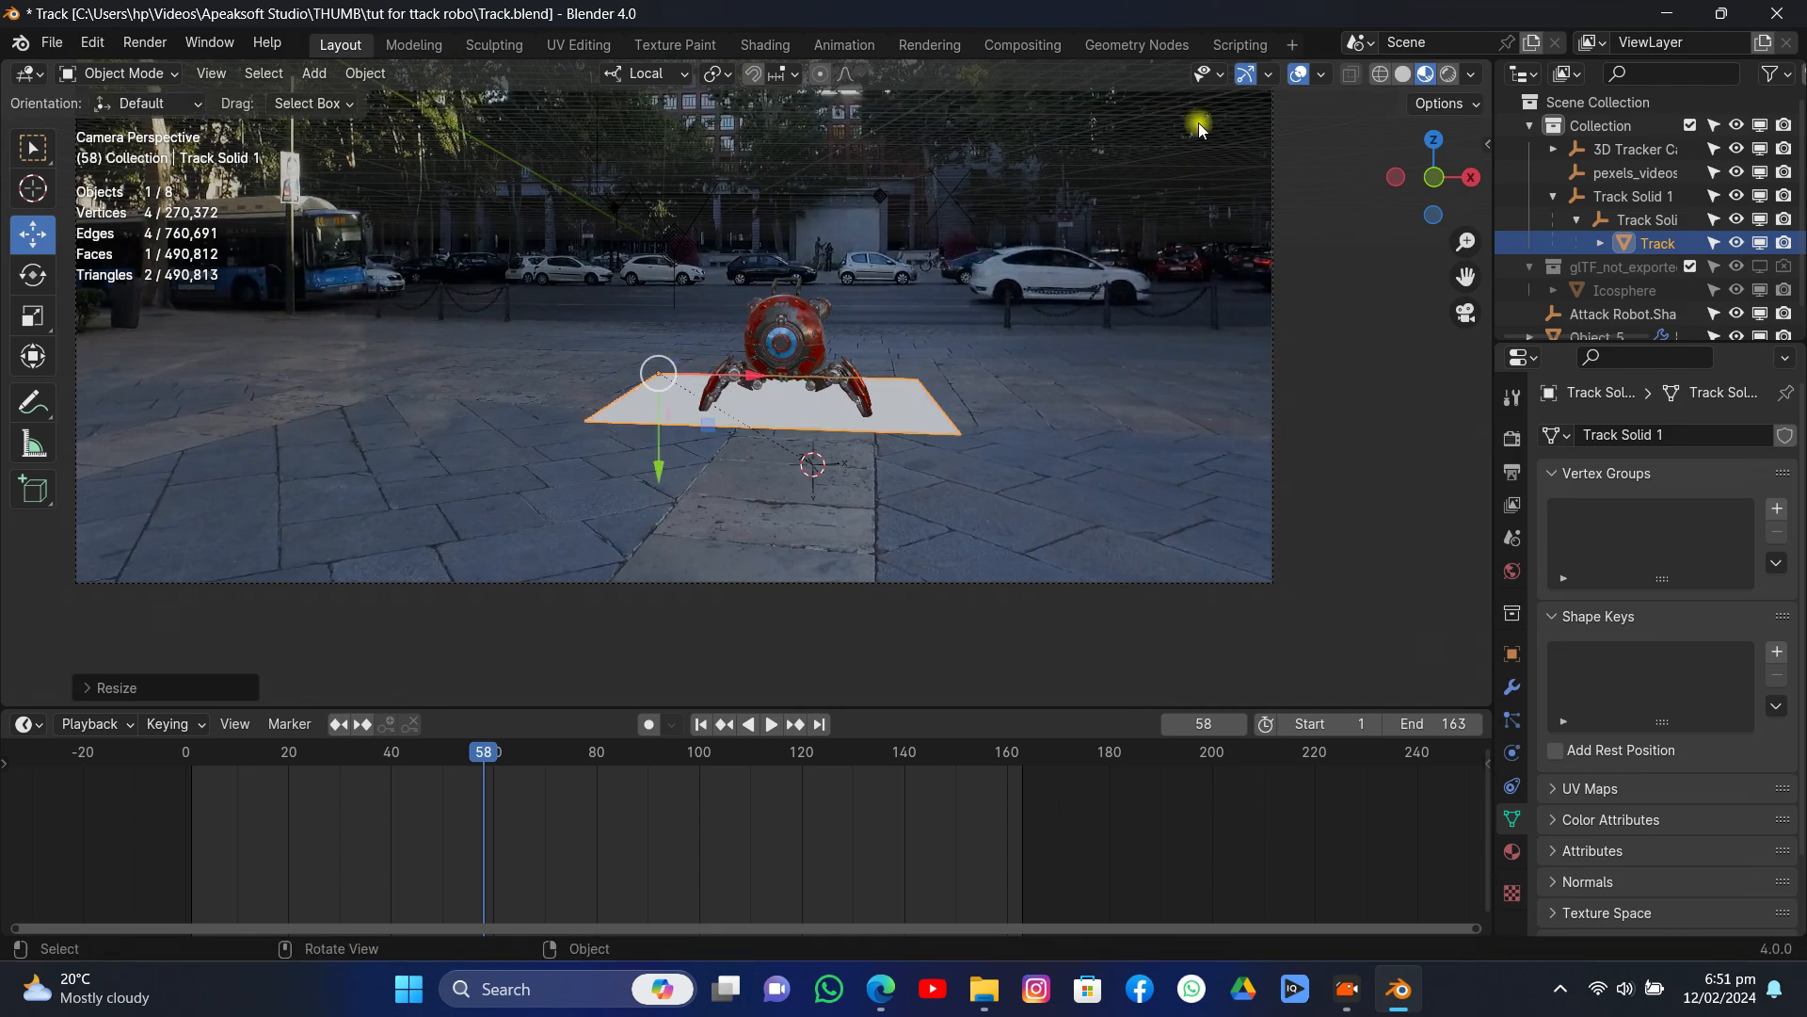
- Play the animation from the first frame to check the robot on the adjusted plane, and save the scene
left_click(700, 723)
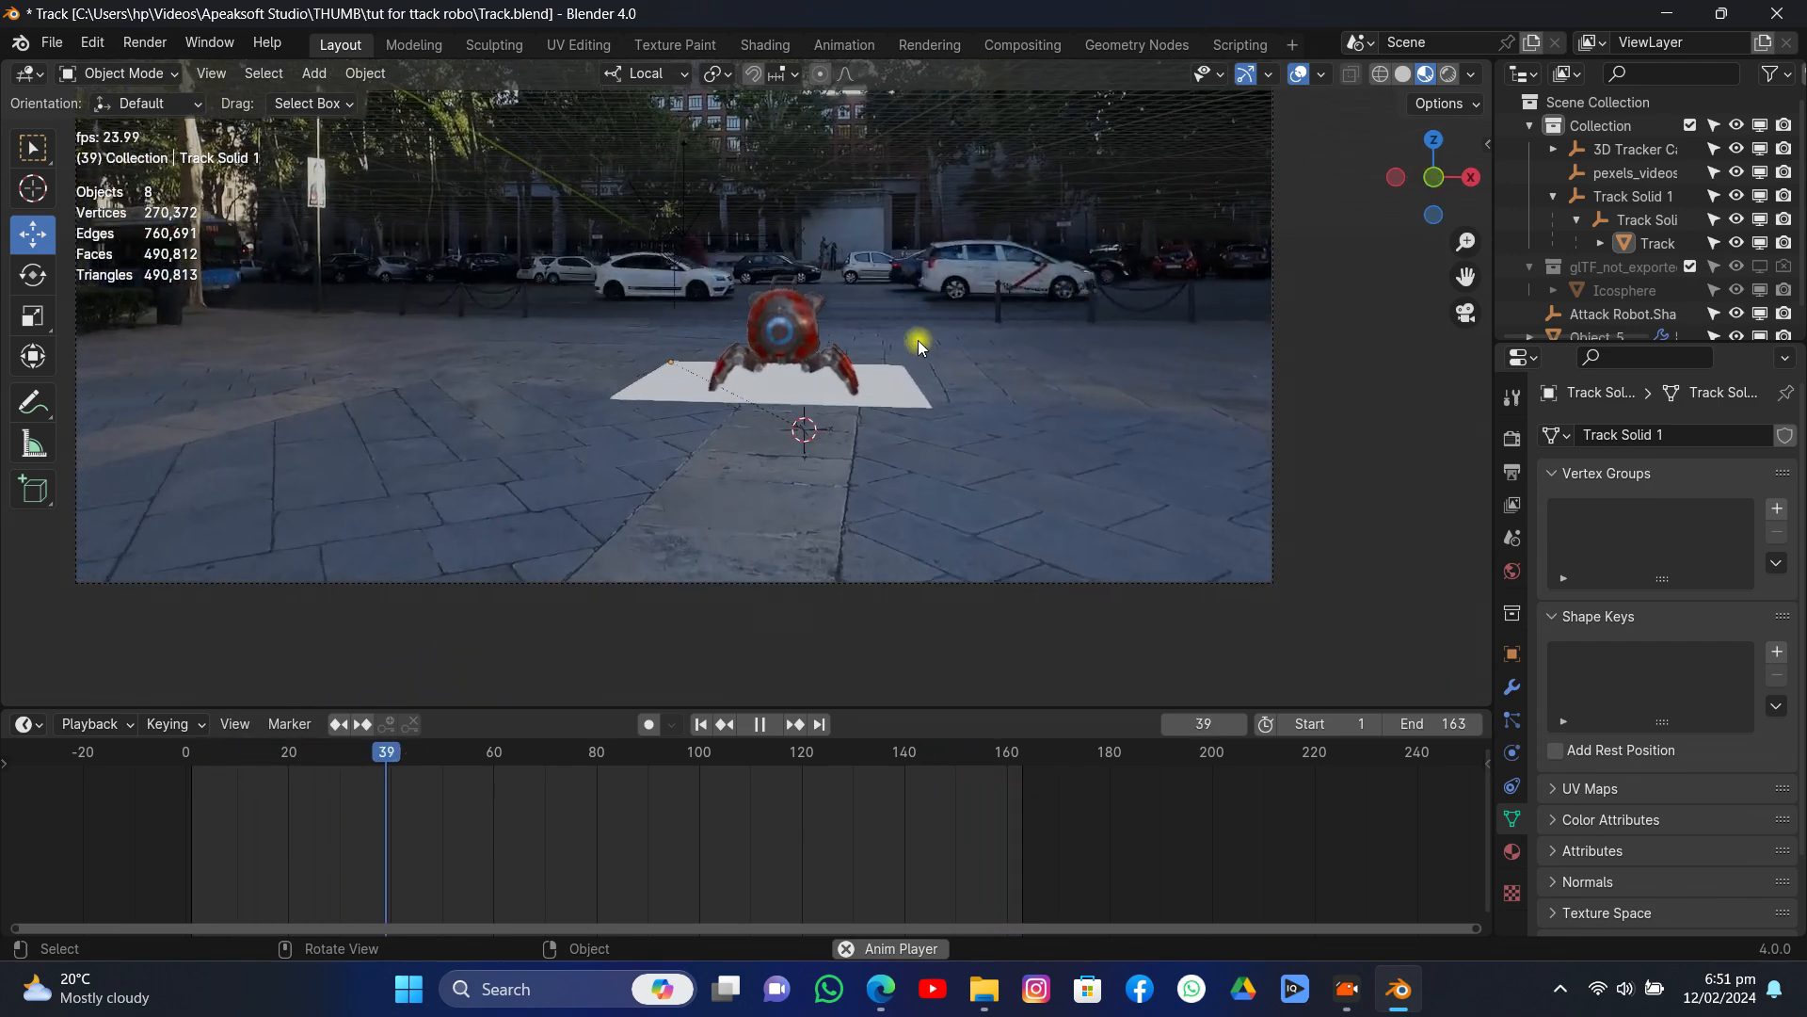
key("space")
left_click_drag(1462, 277, 1231, 296)
key("ctrl+s")
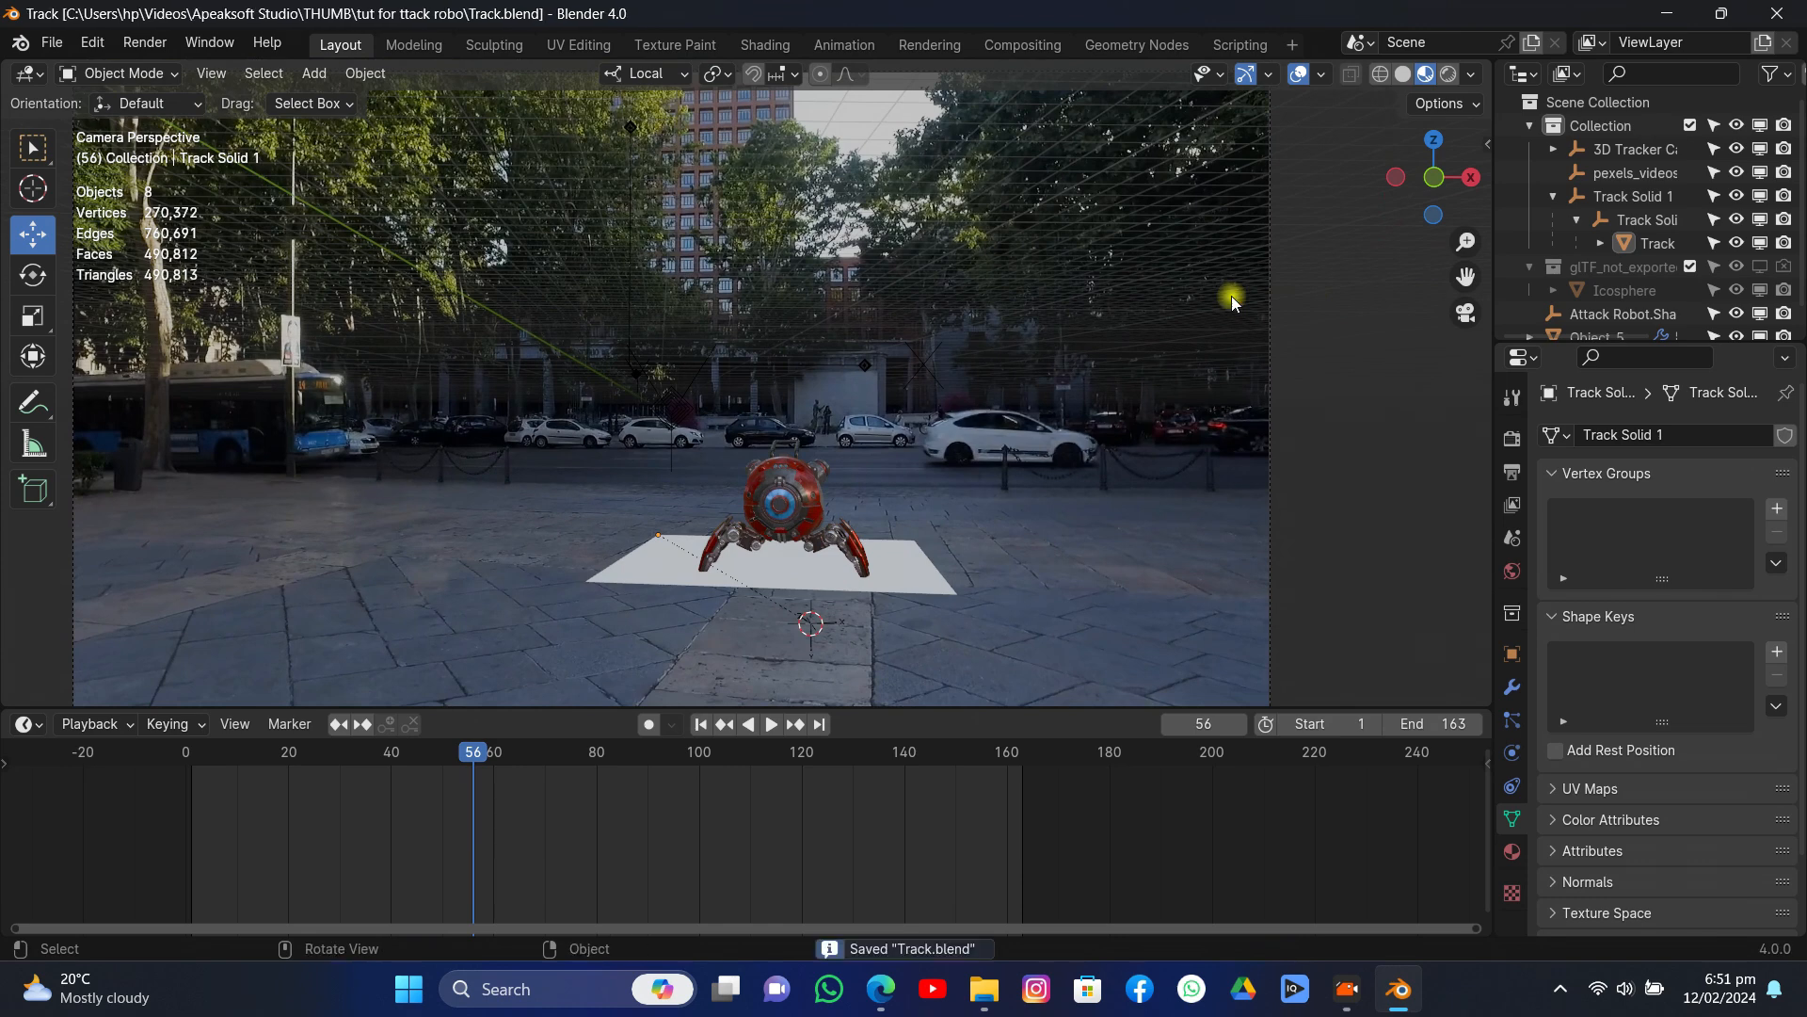
- Set the render engine to Cycles with GPU Compute and enable viewport denoising
left_click(1512, 439)
left_click(1676, 435)
left_click(1680, 511)
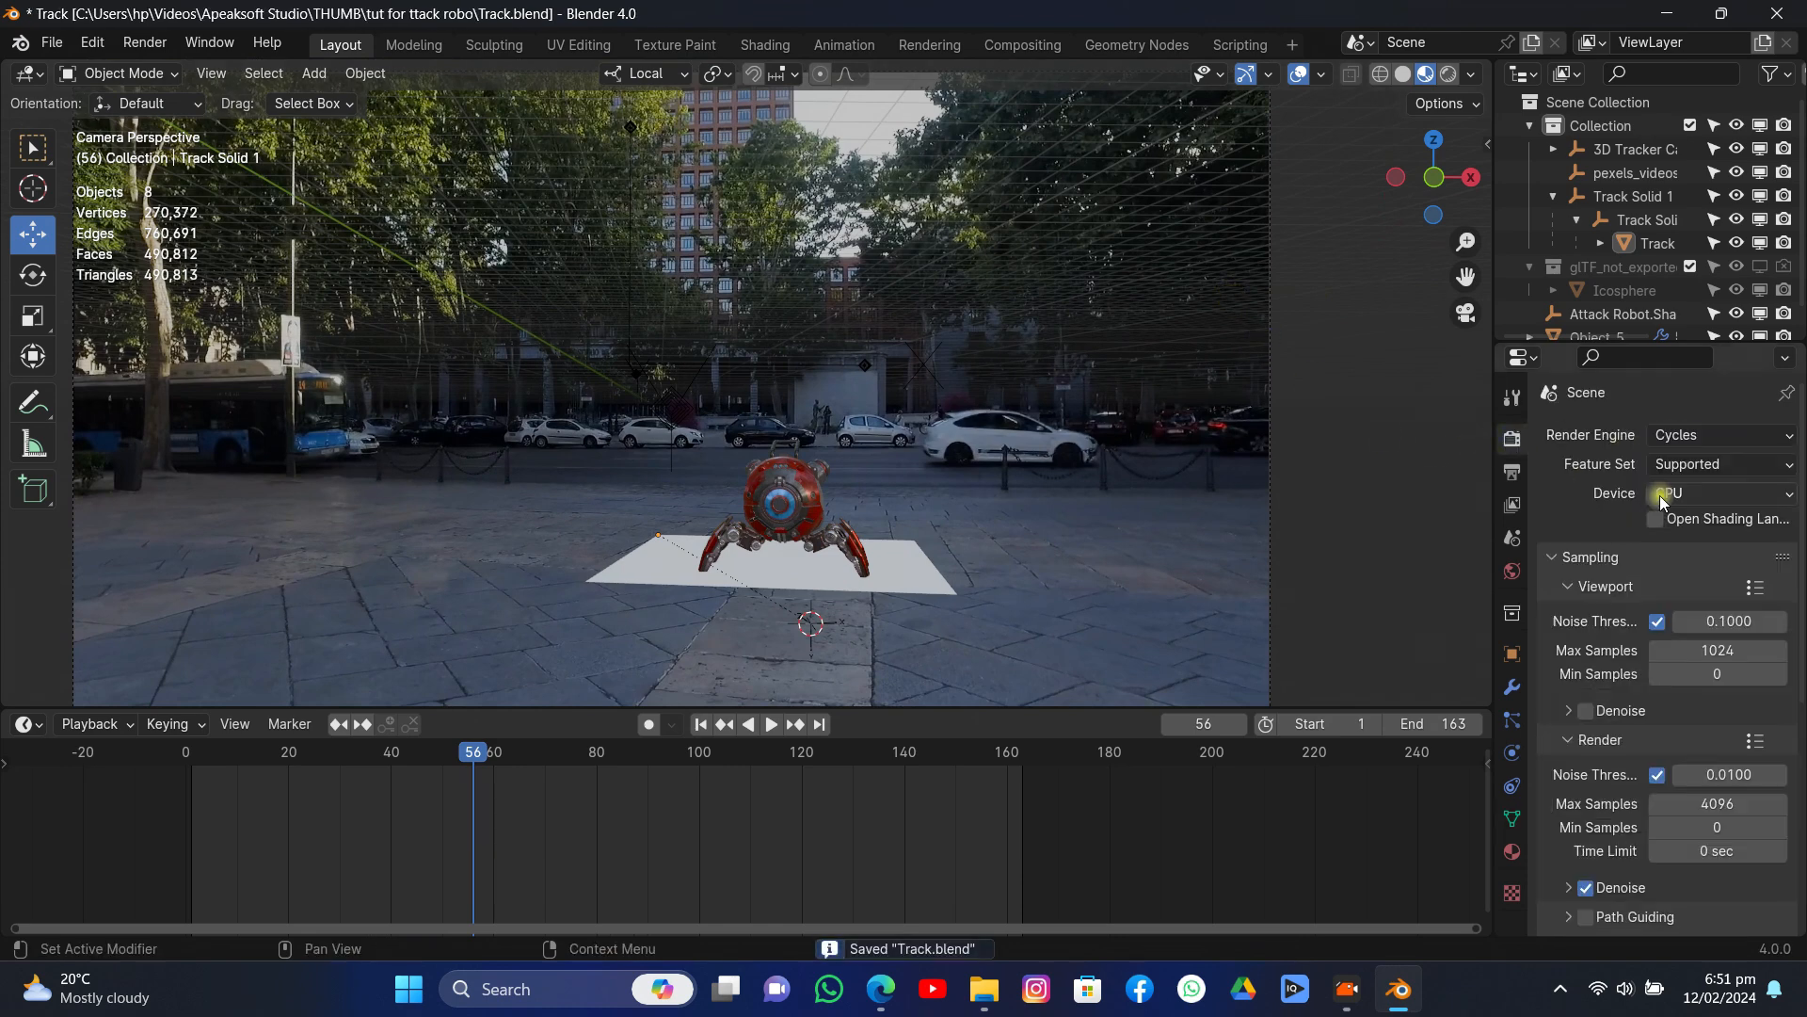
left_click(1678, 495)
left_click(1661, 548)
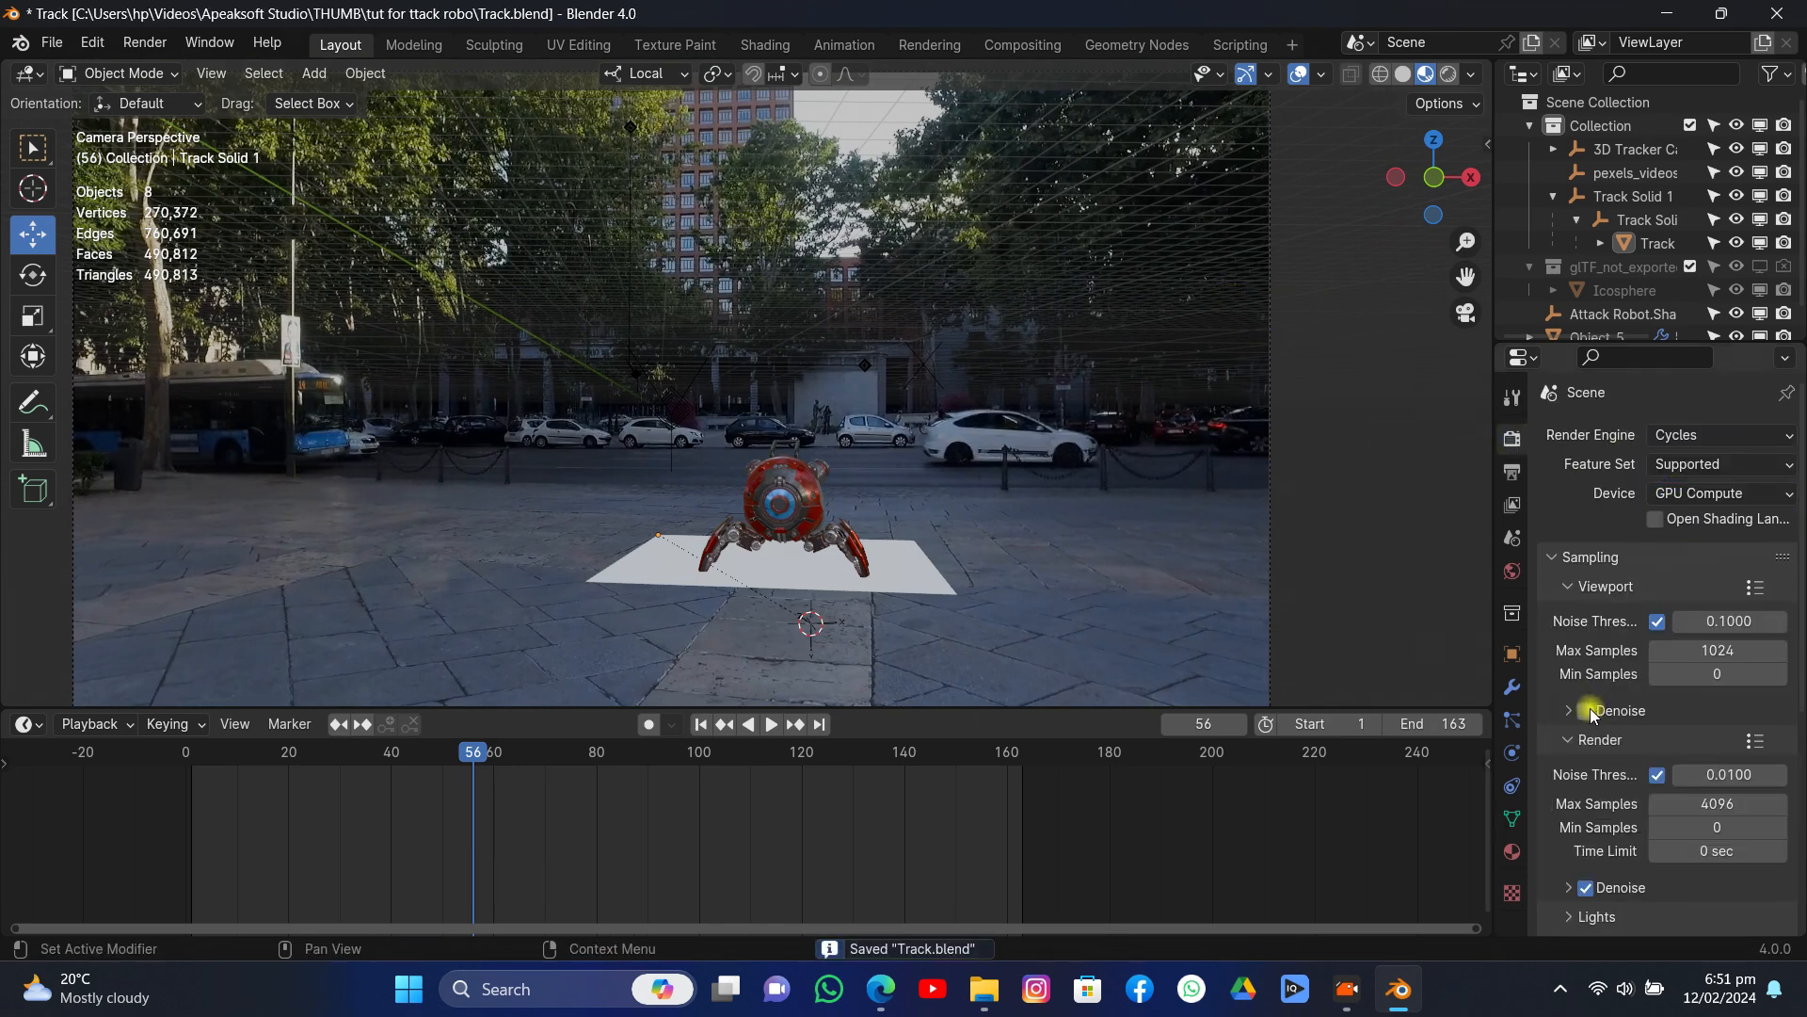
- Make the Track Solid 1 plane a shadow catcher and show the viewport in rendered shading
left_click(927, 573)
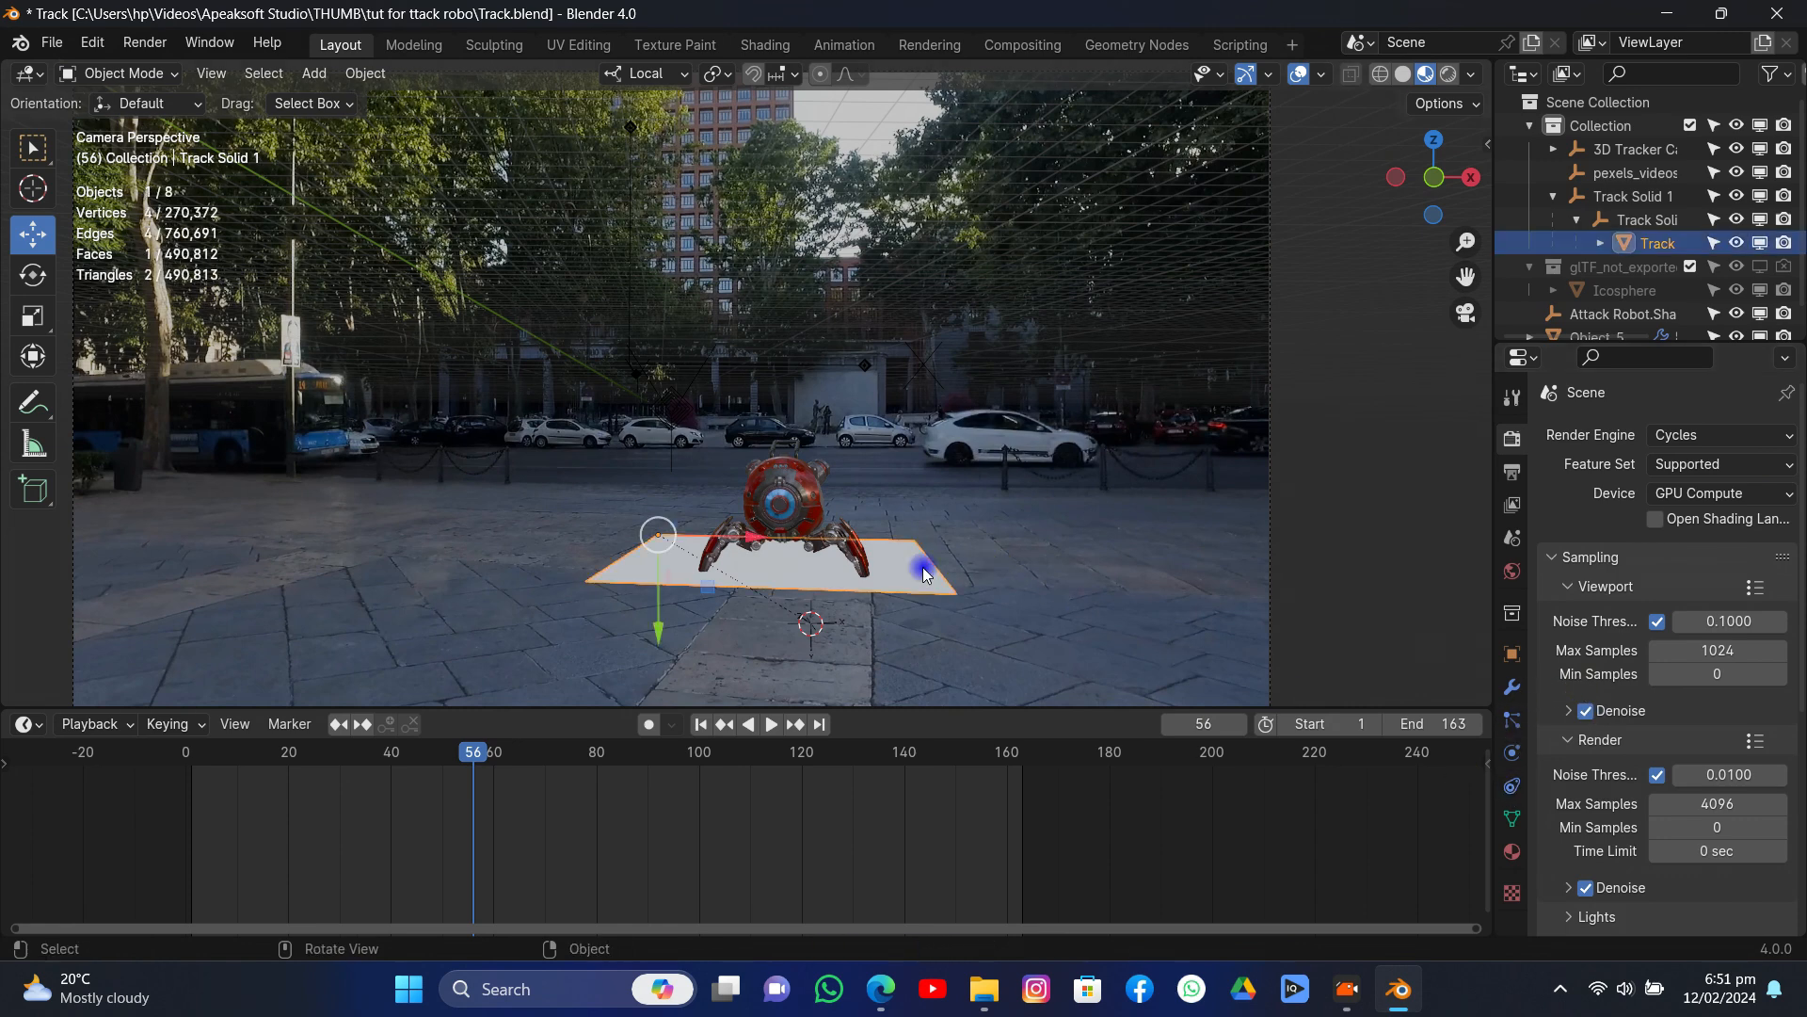
left_click(1512, 650)
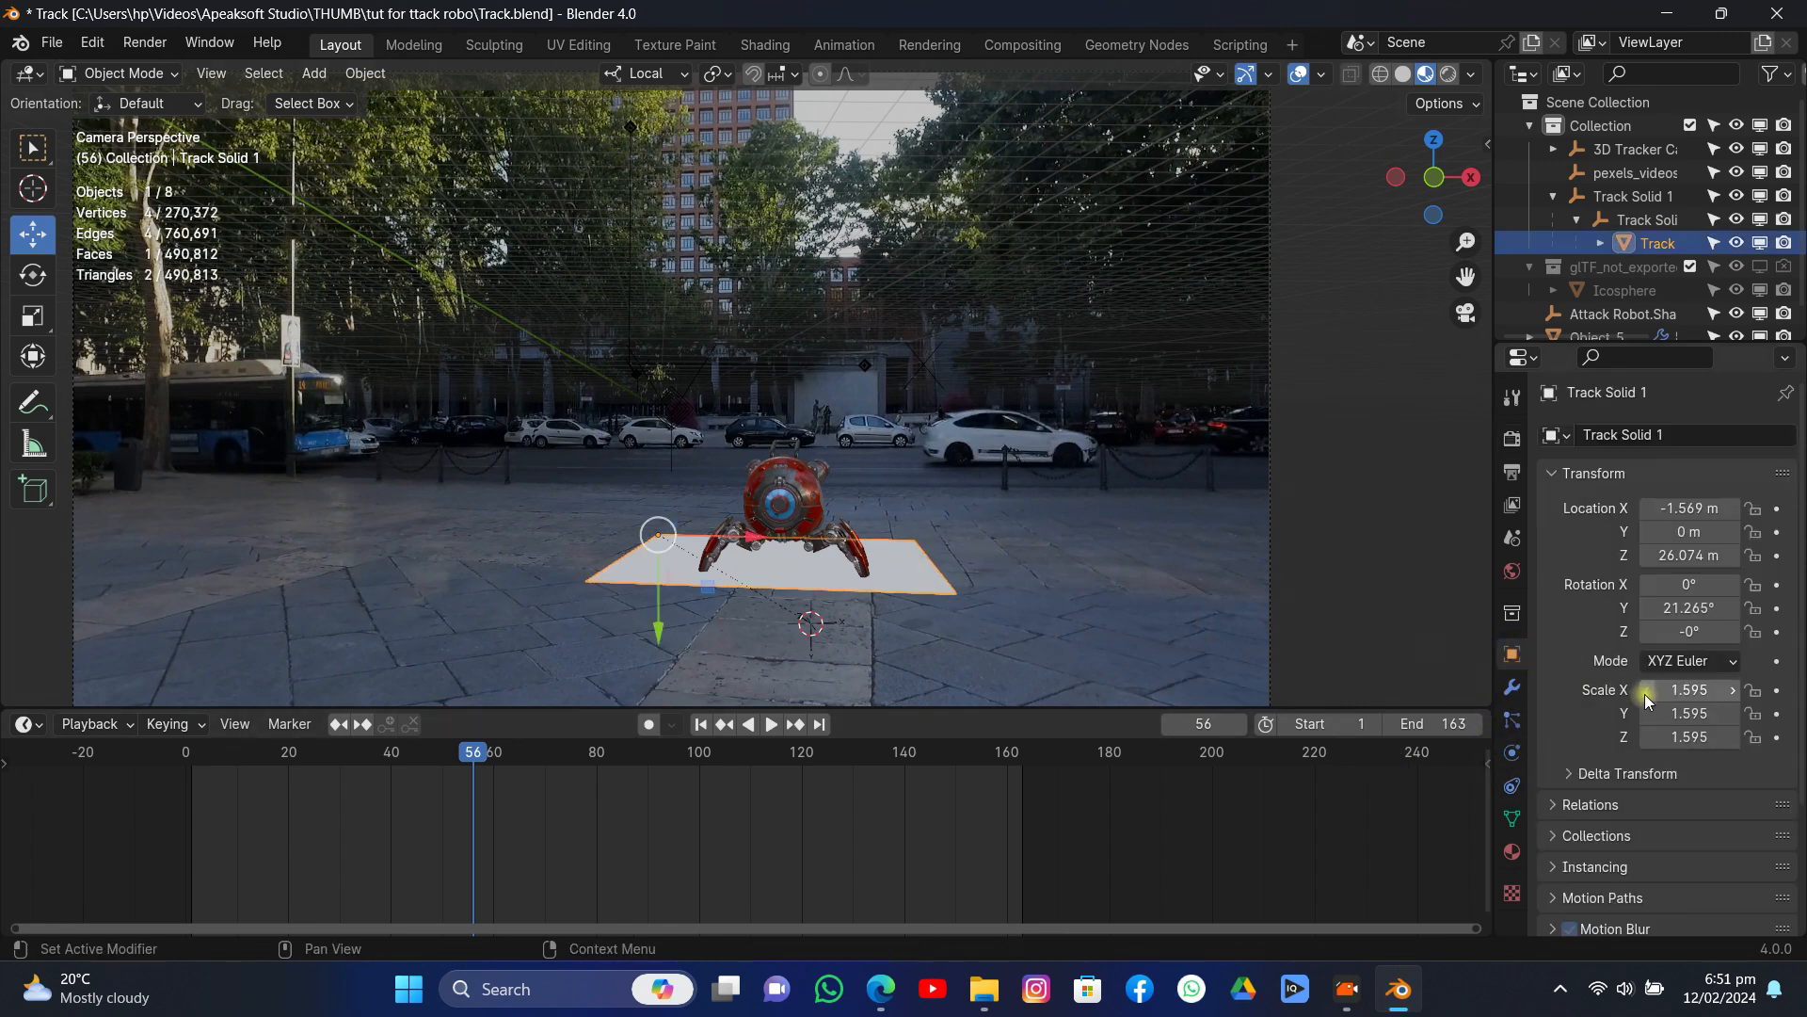
scroll(1584, 781, "down", 5)
left_click(1569, 828)
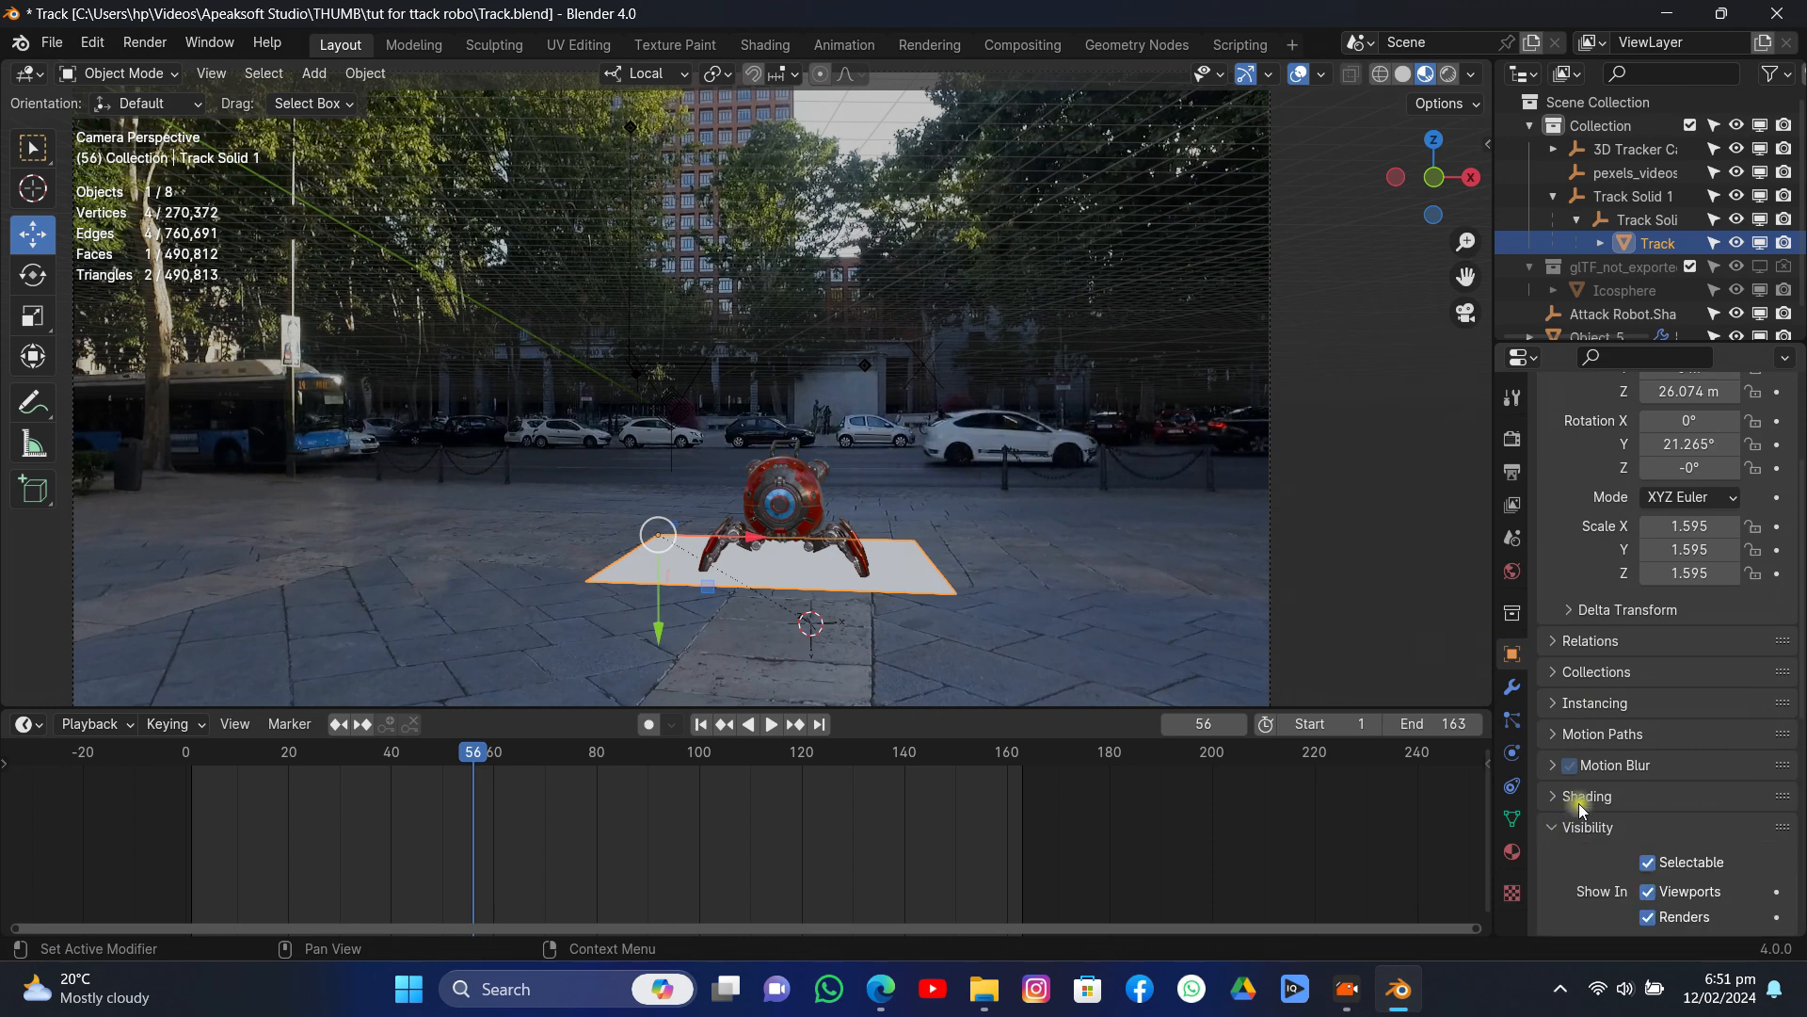
left_click(1584, 797)
scroll(1589, 789, "down", 5)
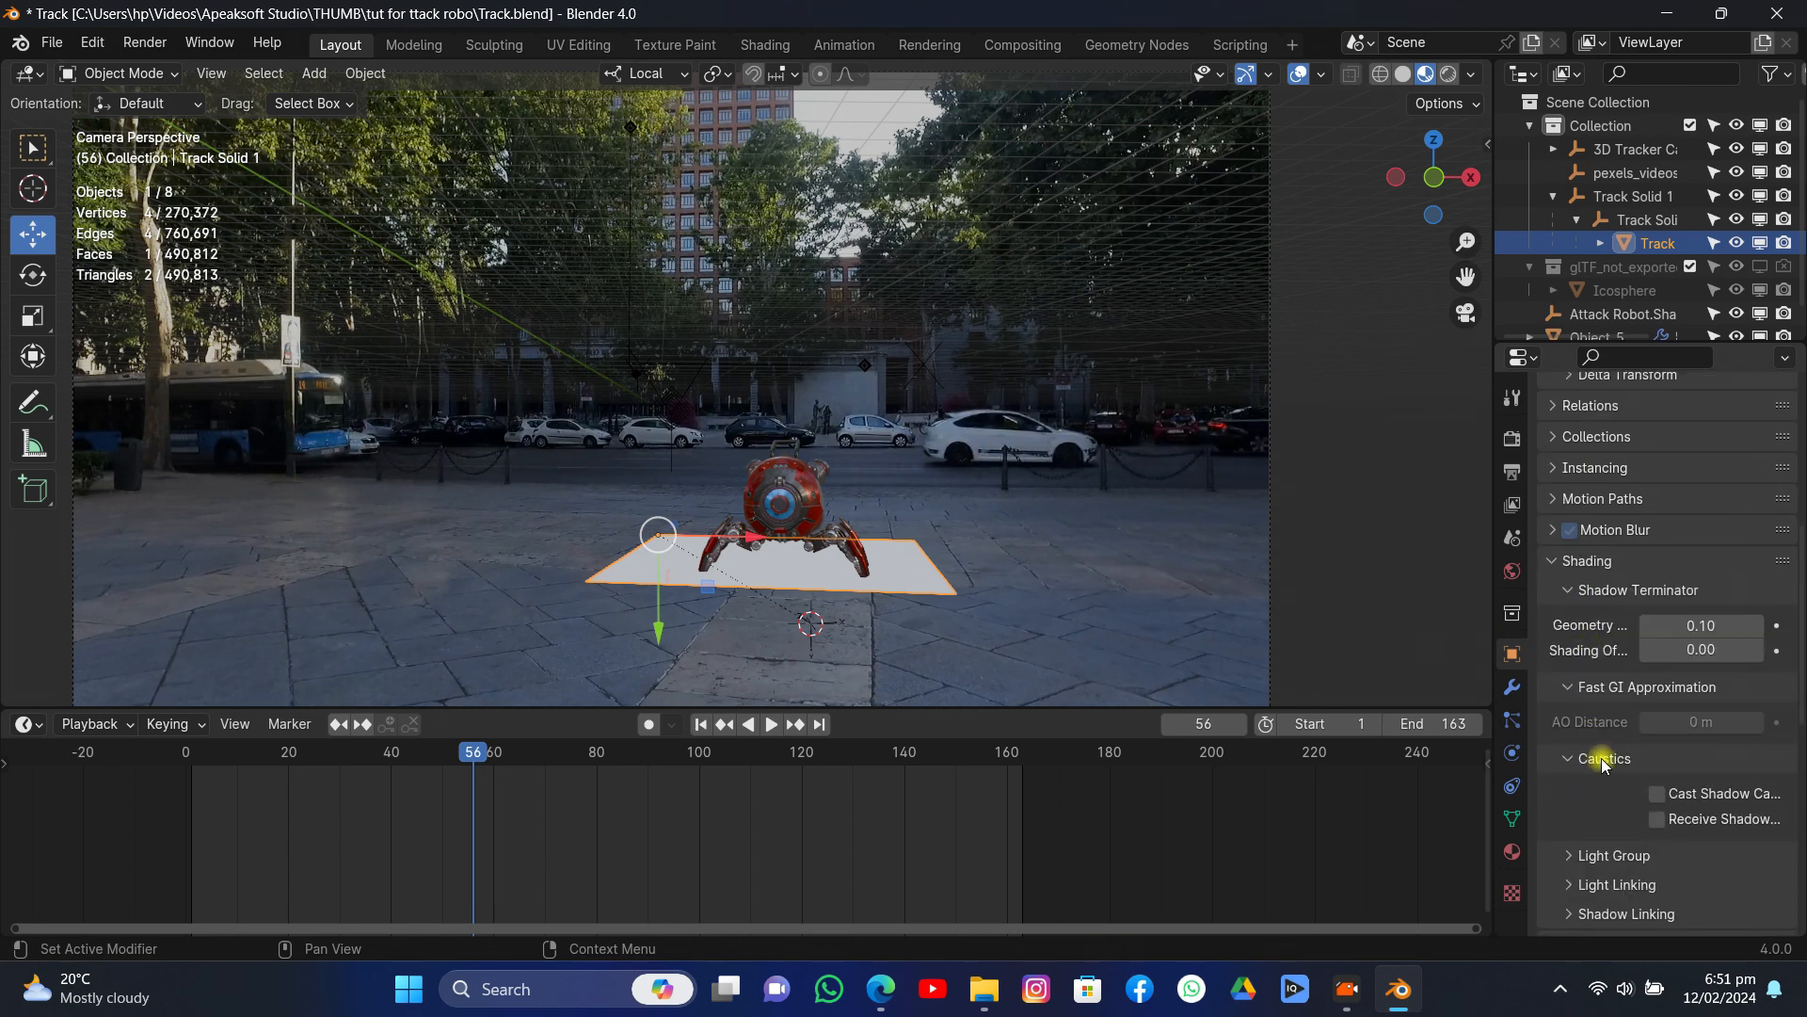
left_click(1584, 561)
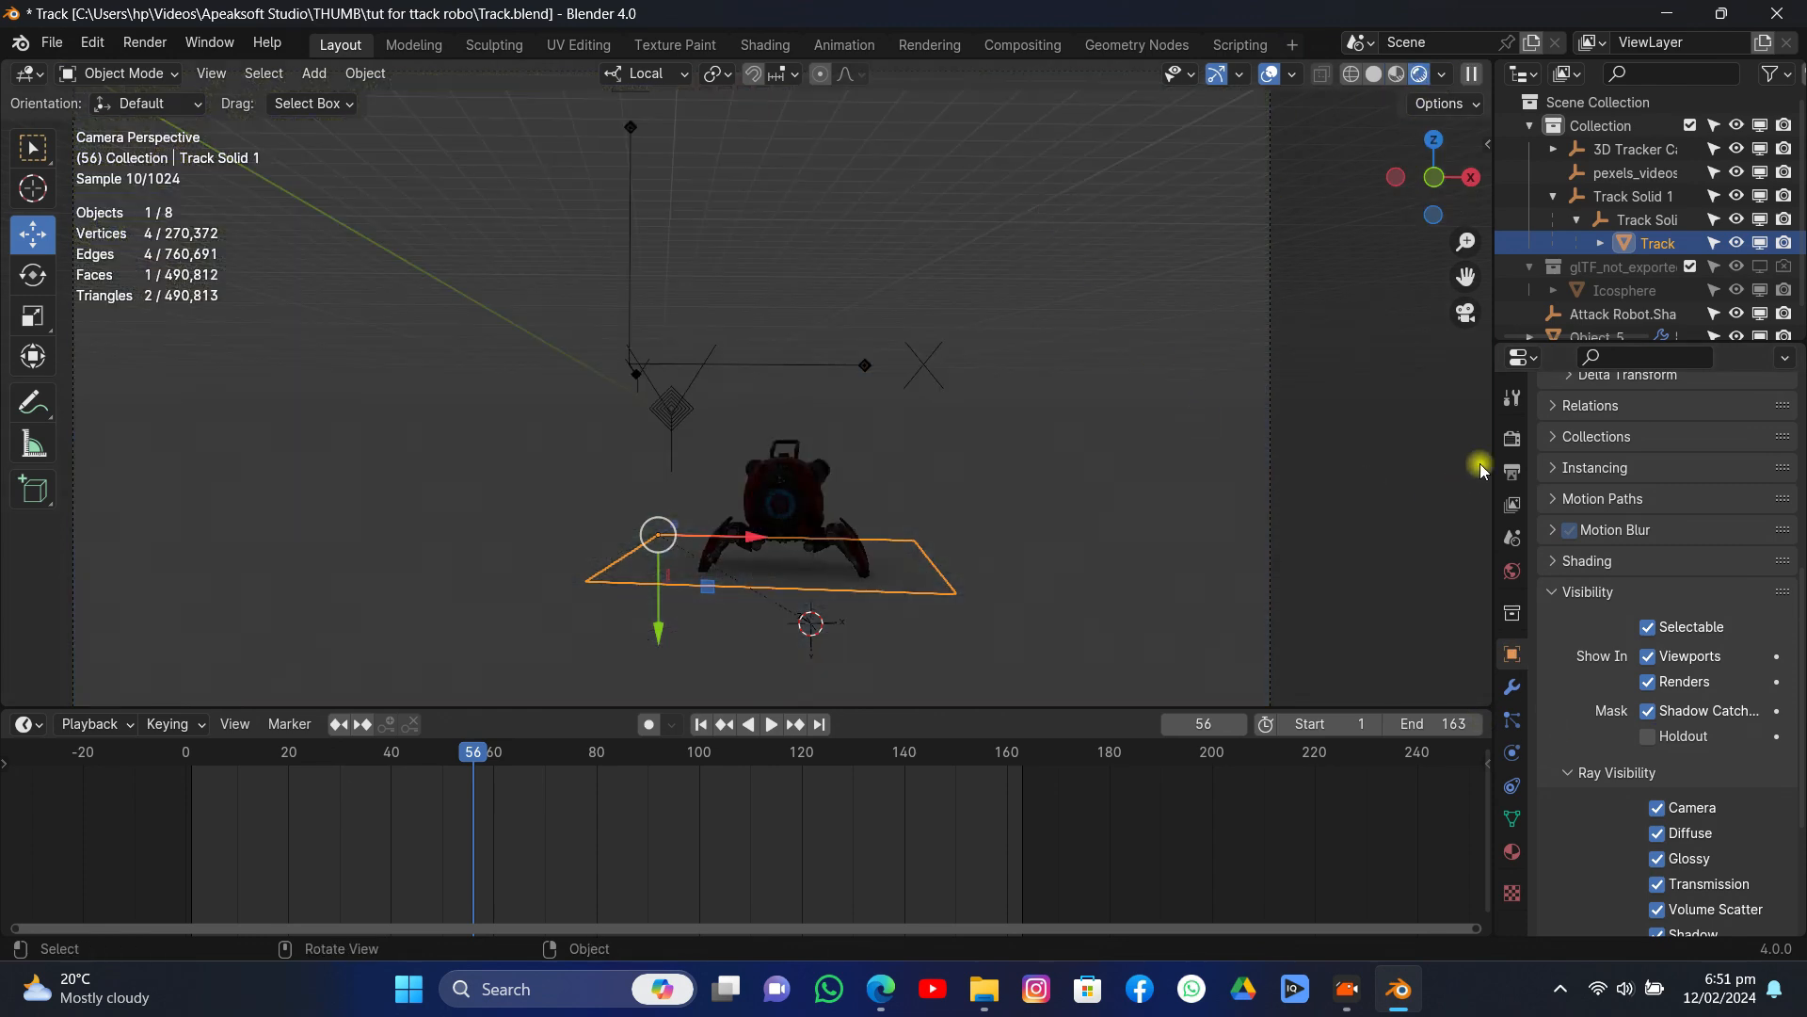
- Make the render film transparent so the footage shows behind the robot, and deselect the plane
left_click(1512, 439)
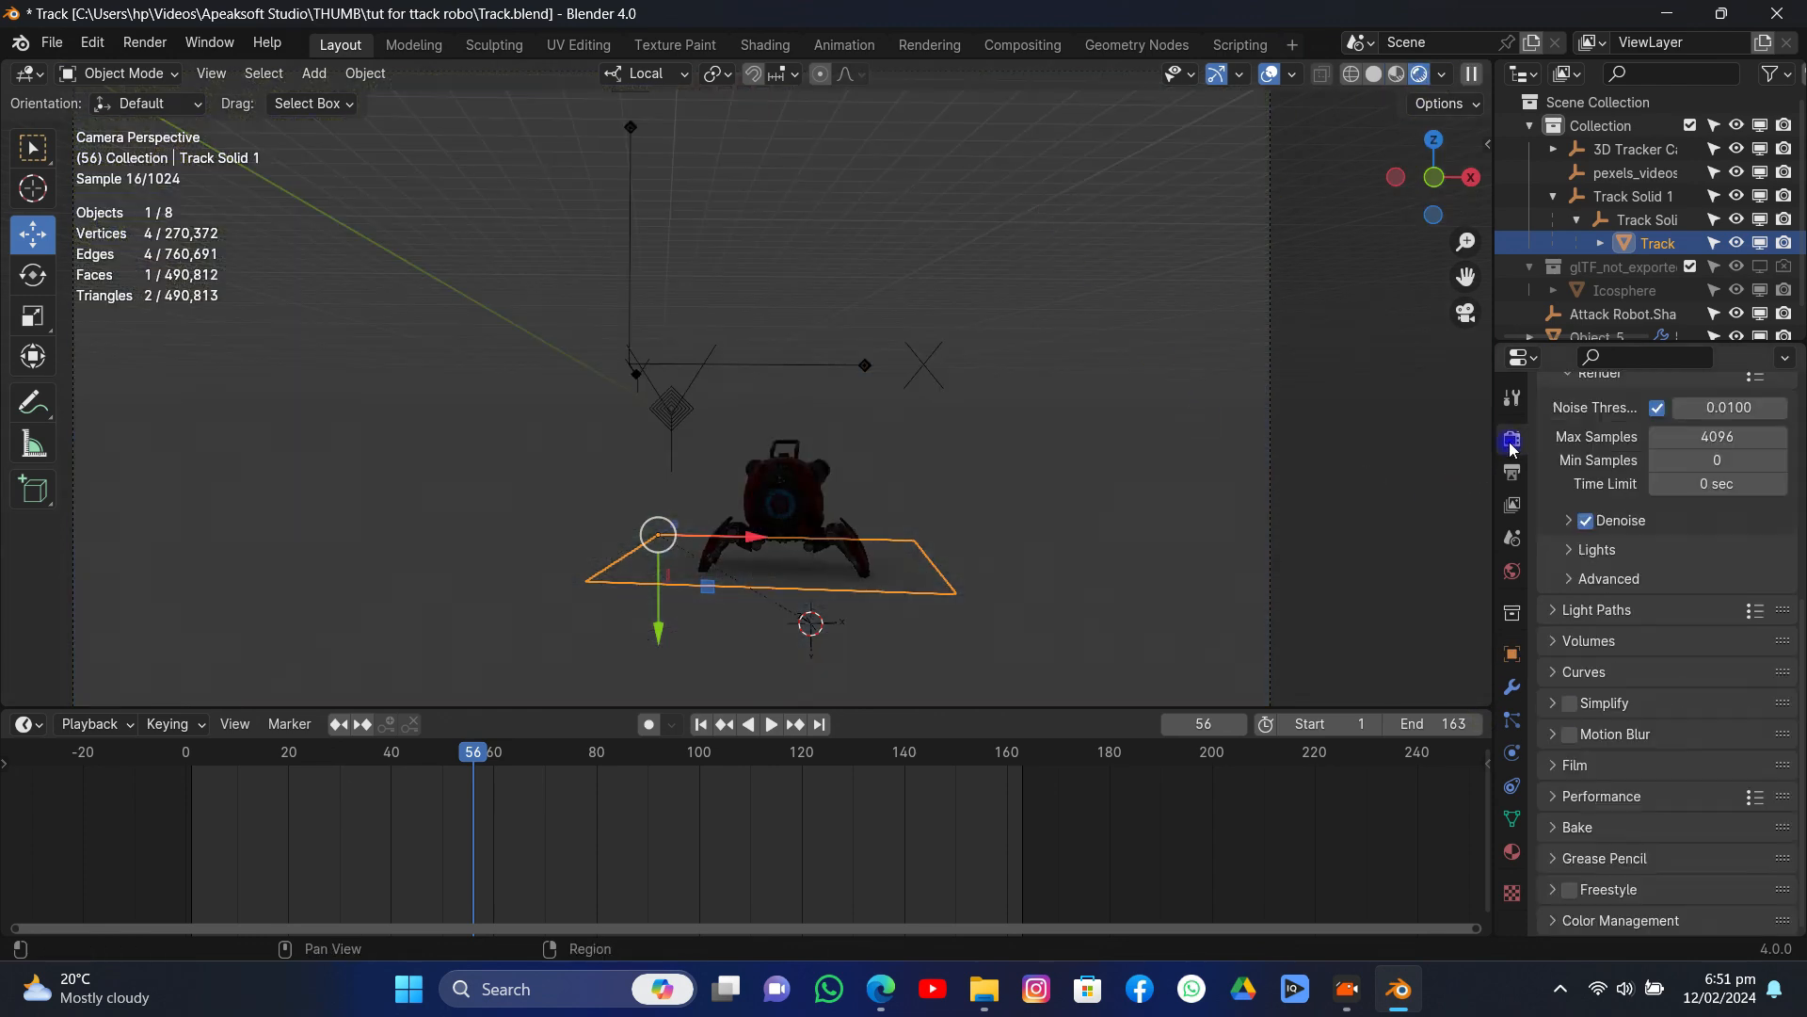
left_click(1591, 763)
scroll(1598, 758, "down", 5)
left_click(1587, 699)
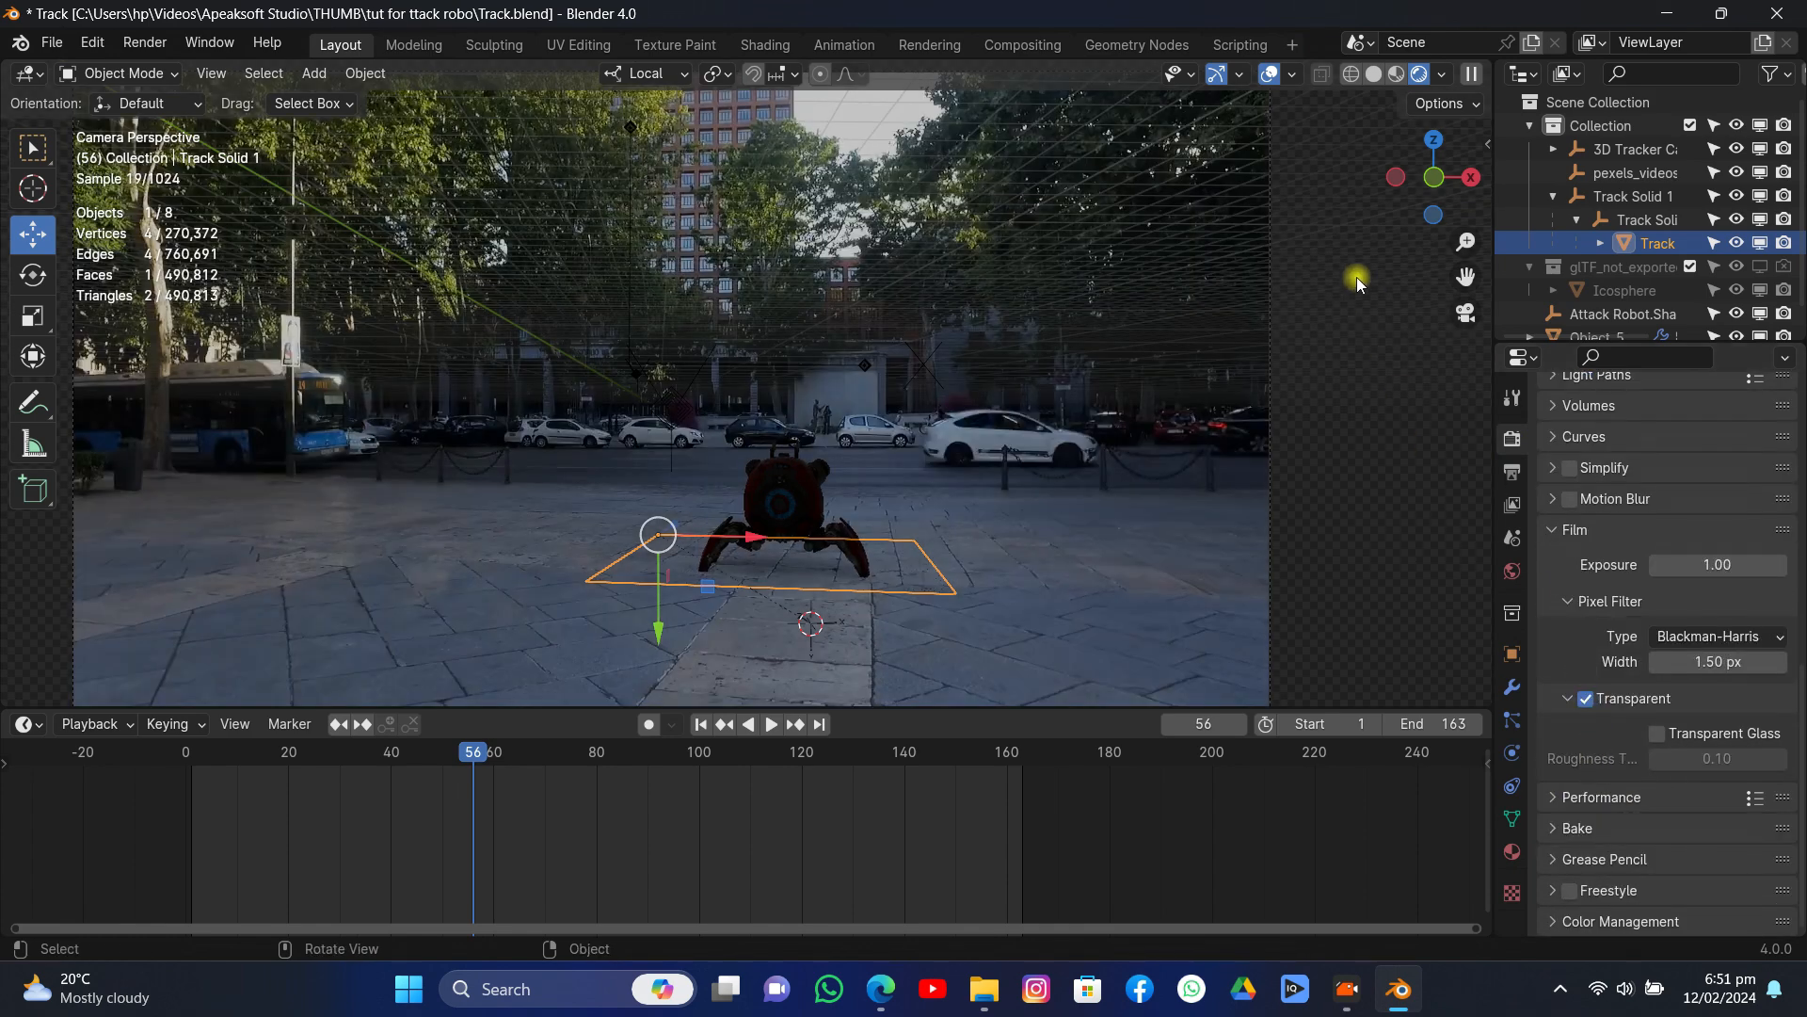
left_click(1027, 370)
left_click(883, 561)
left_click(941, 570)
- Light the world with an environment texture using the cedar_bridge_4k.exr image
left_click(1514, 573)
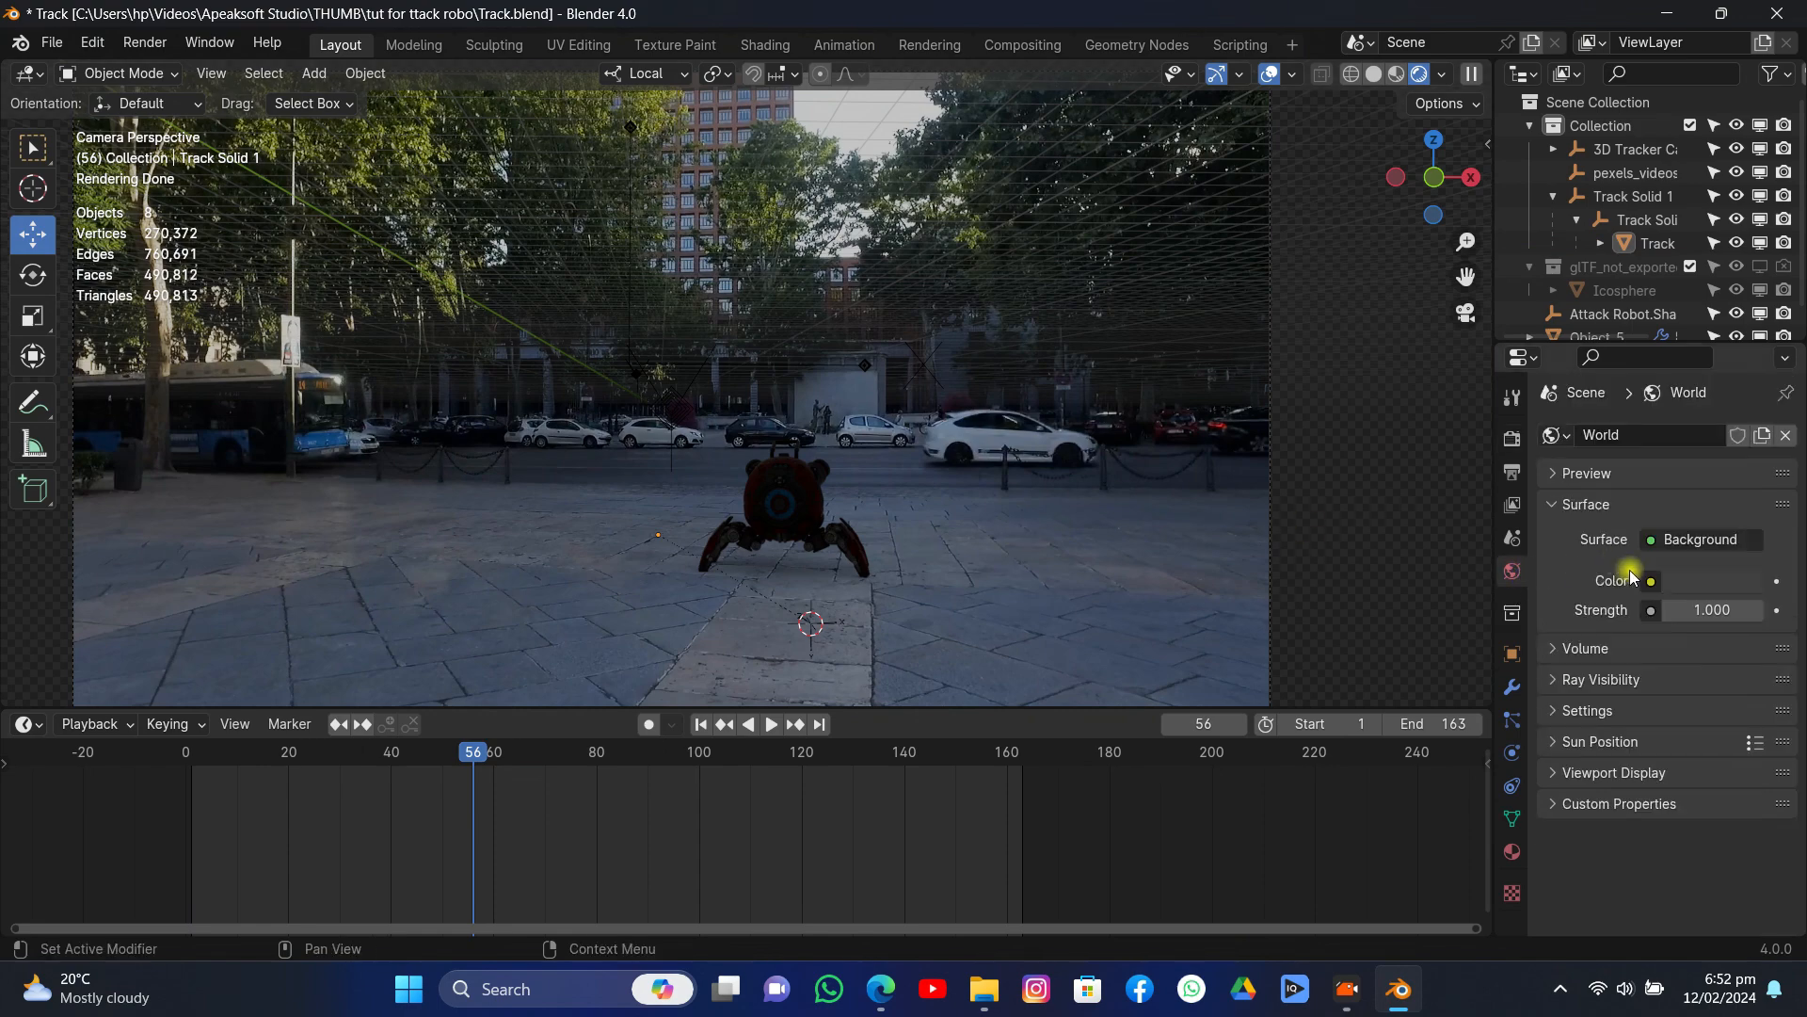
left_click(1649, 582)
left_click(1134, 670)
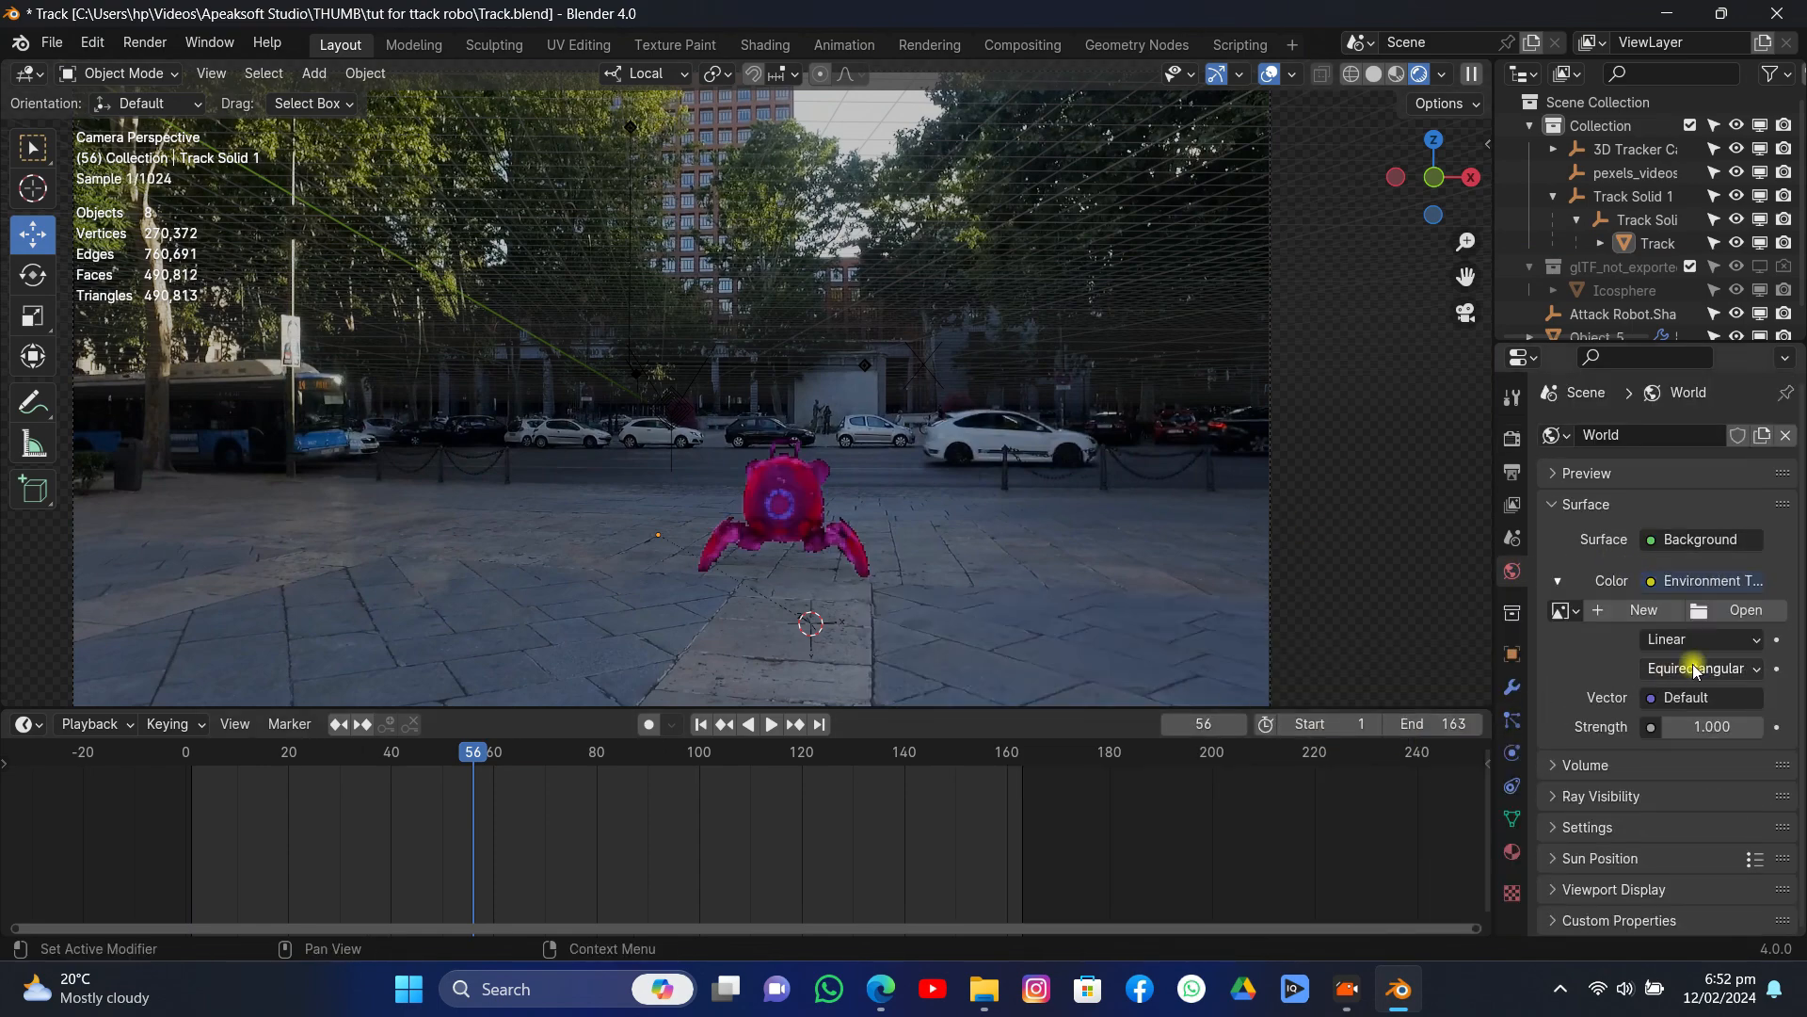
left_click(1730, 613)
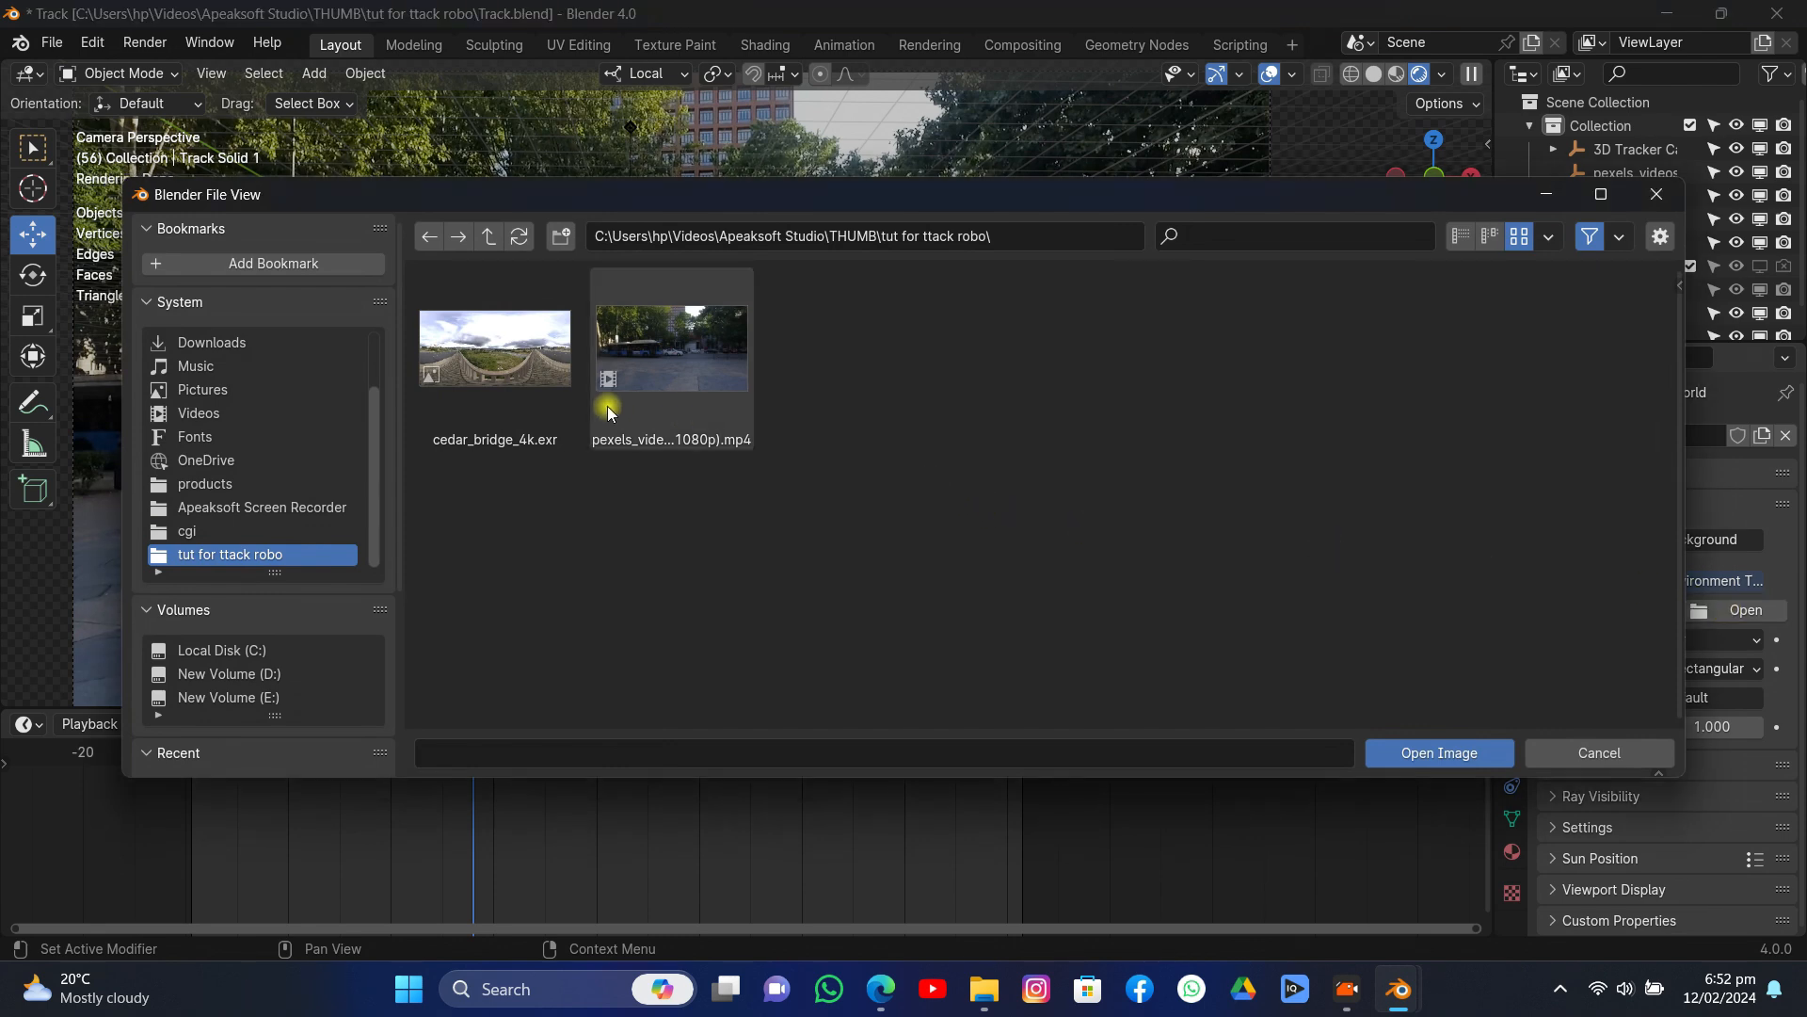
double_click(552, 350)
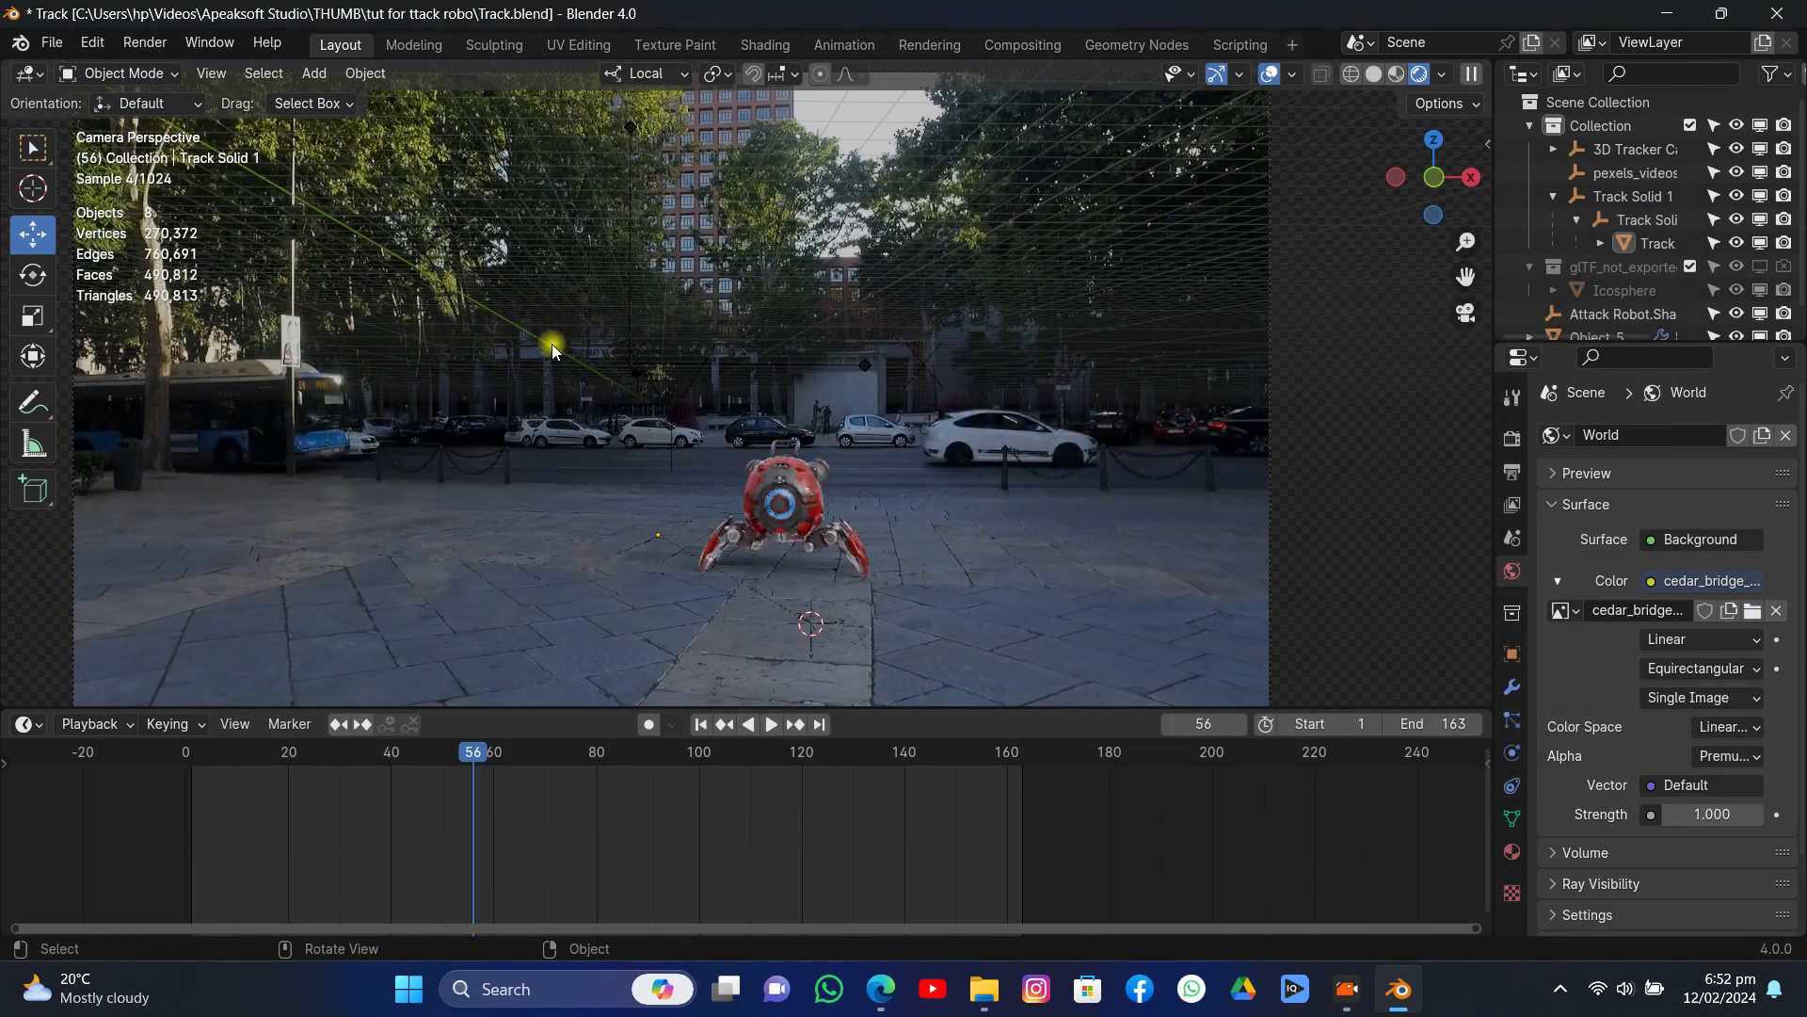
- Reduce the world environment lighting strength to 0.5
scroll(826, 438, "up", 3)
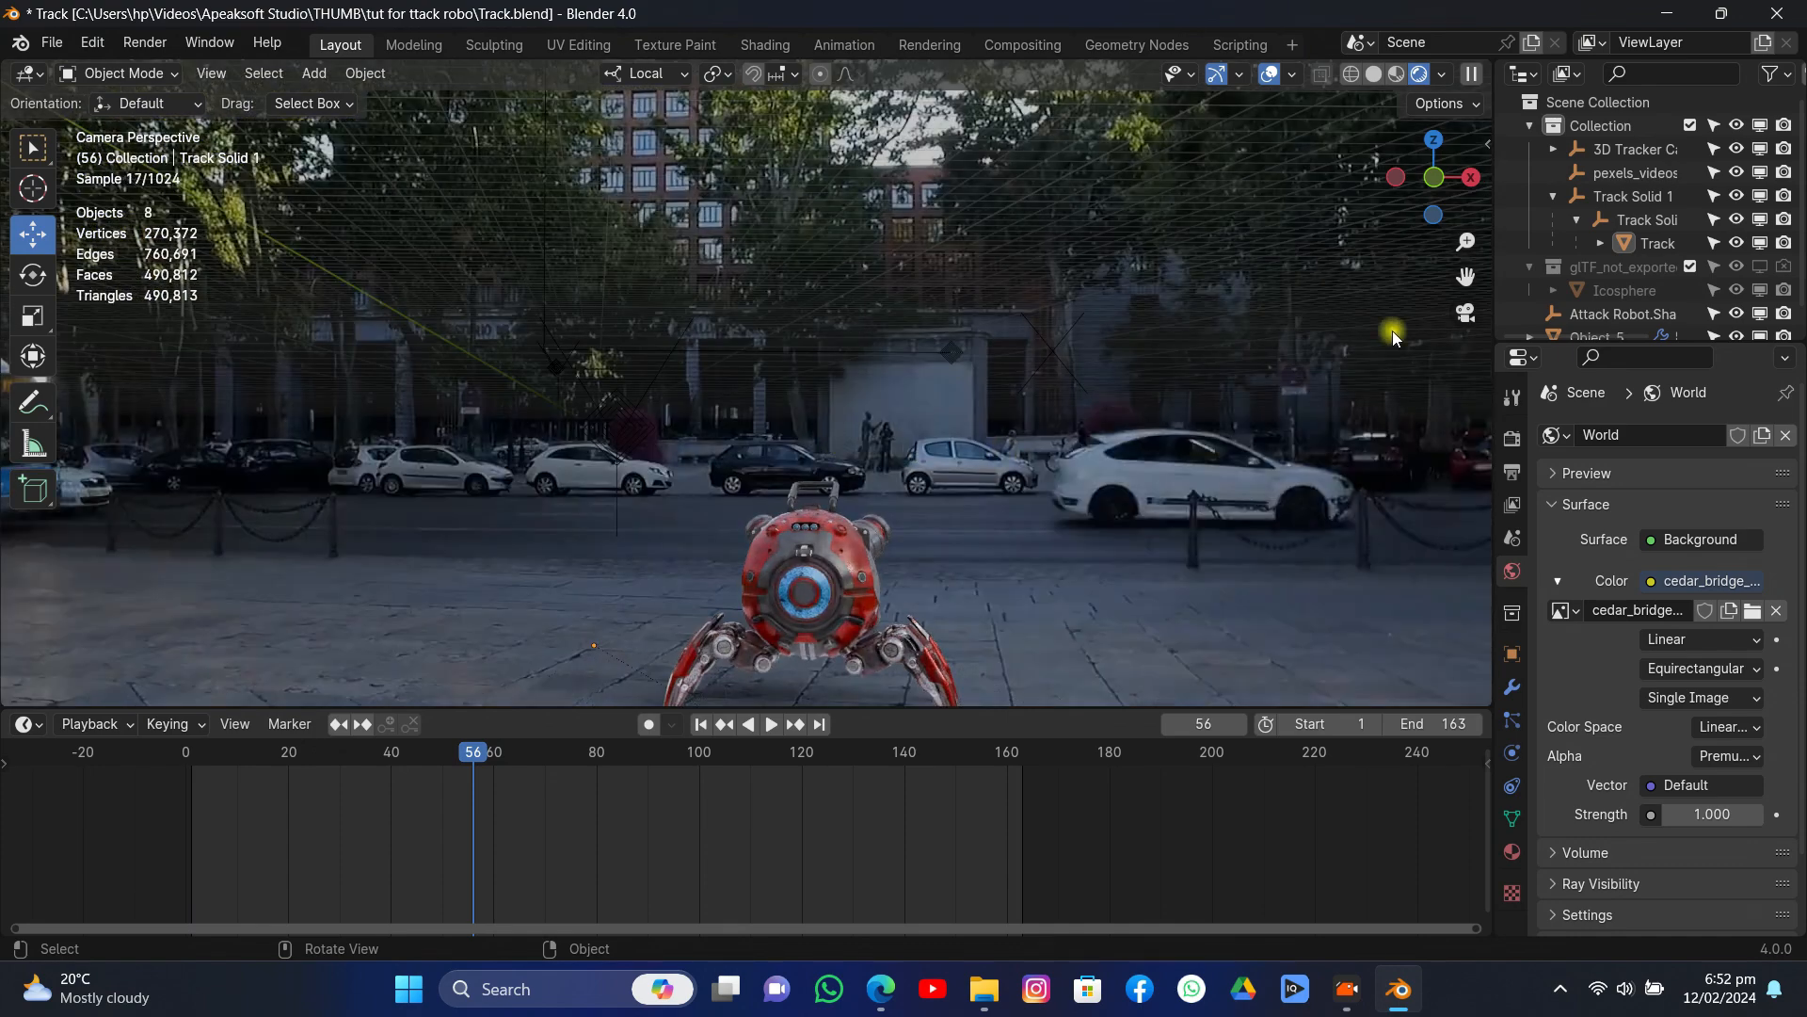
left_click_drag(1457, 284, 1347, 82)
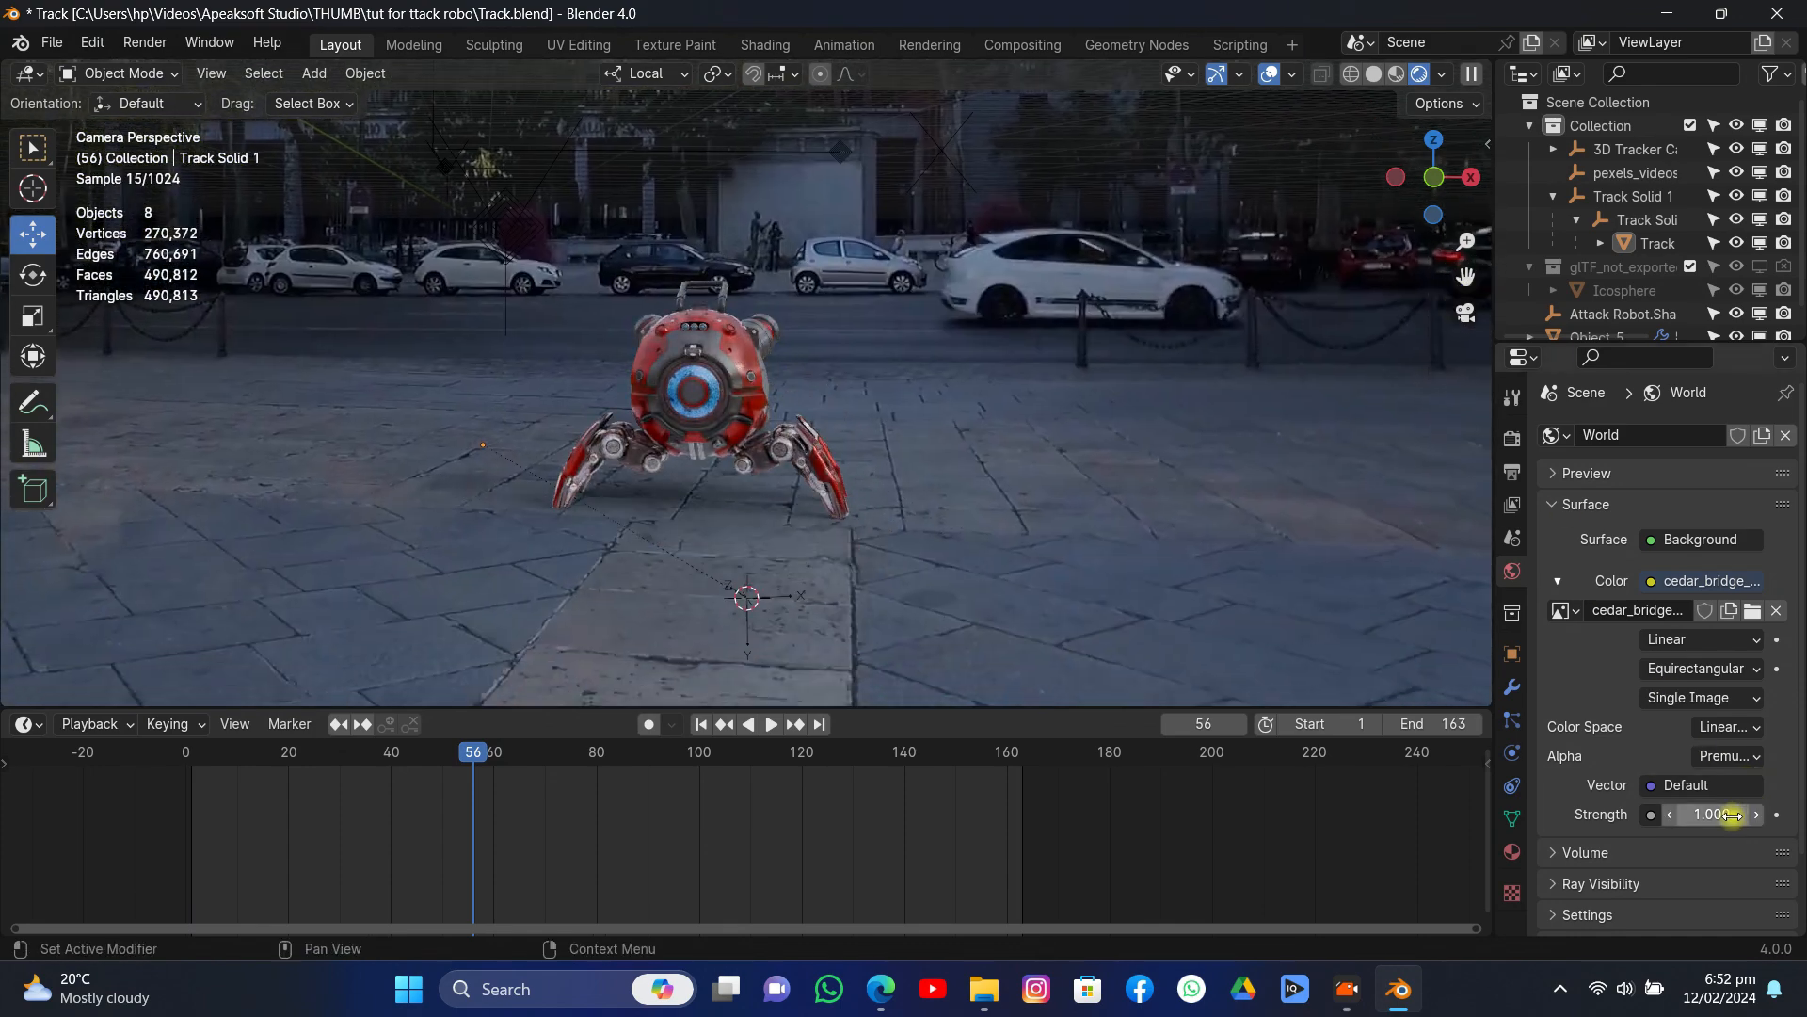
left_click_drag(1730, 814, 1638, 815)
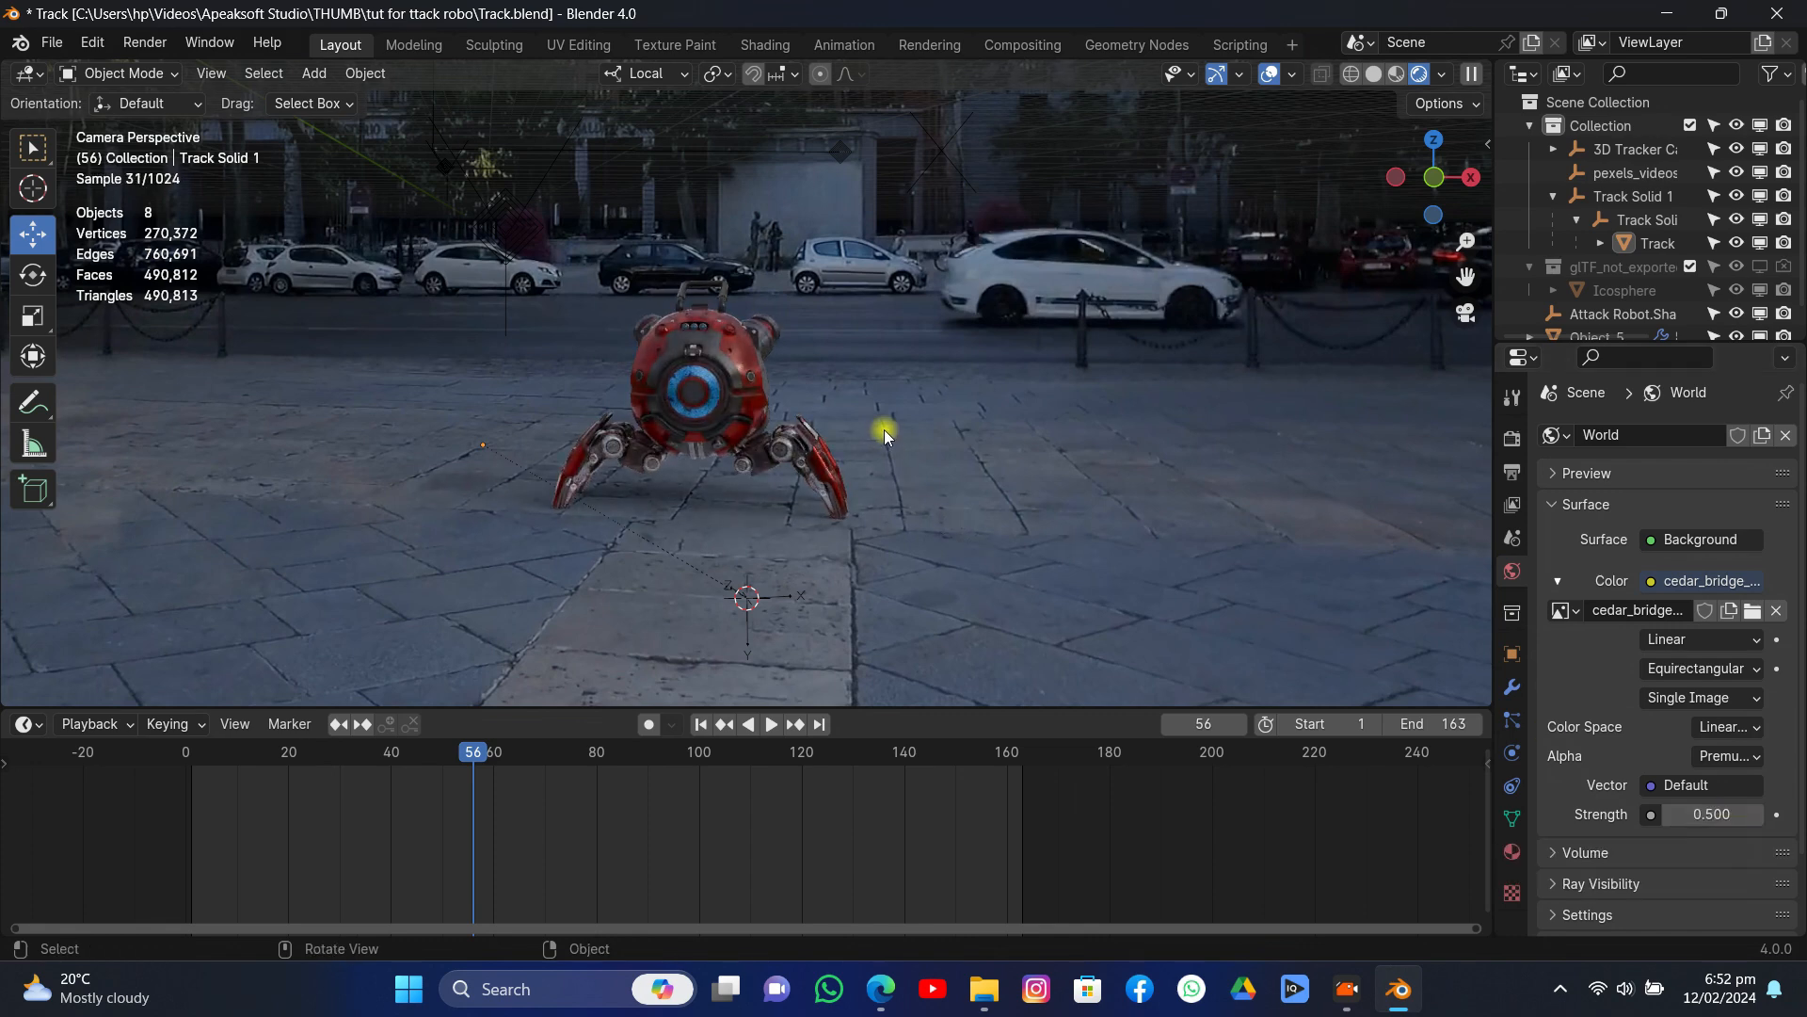
left_click(1290, 75)
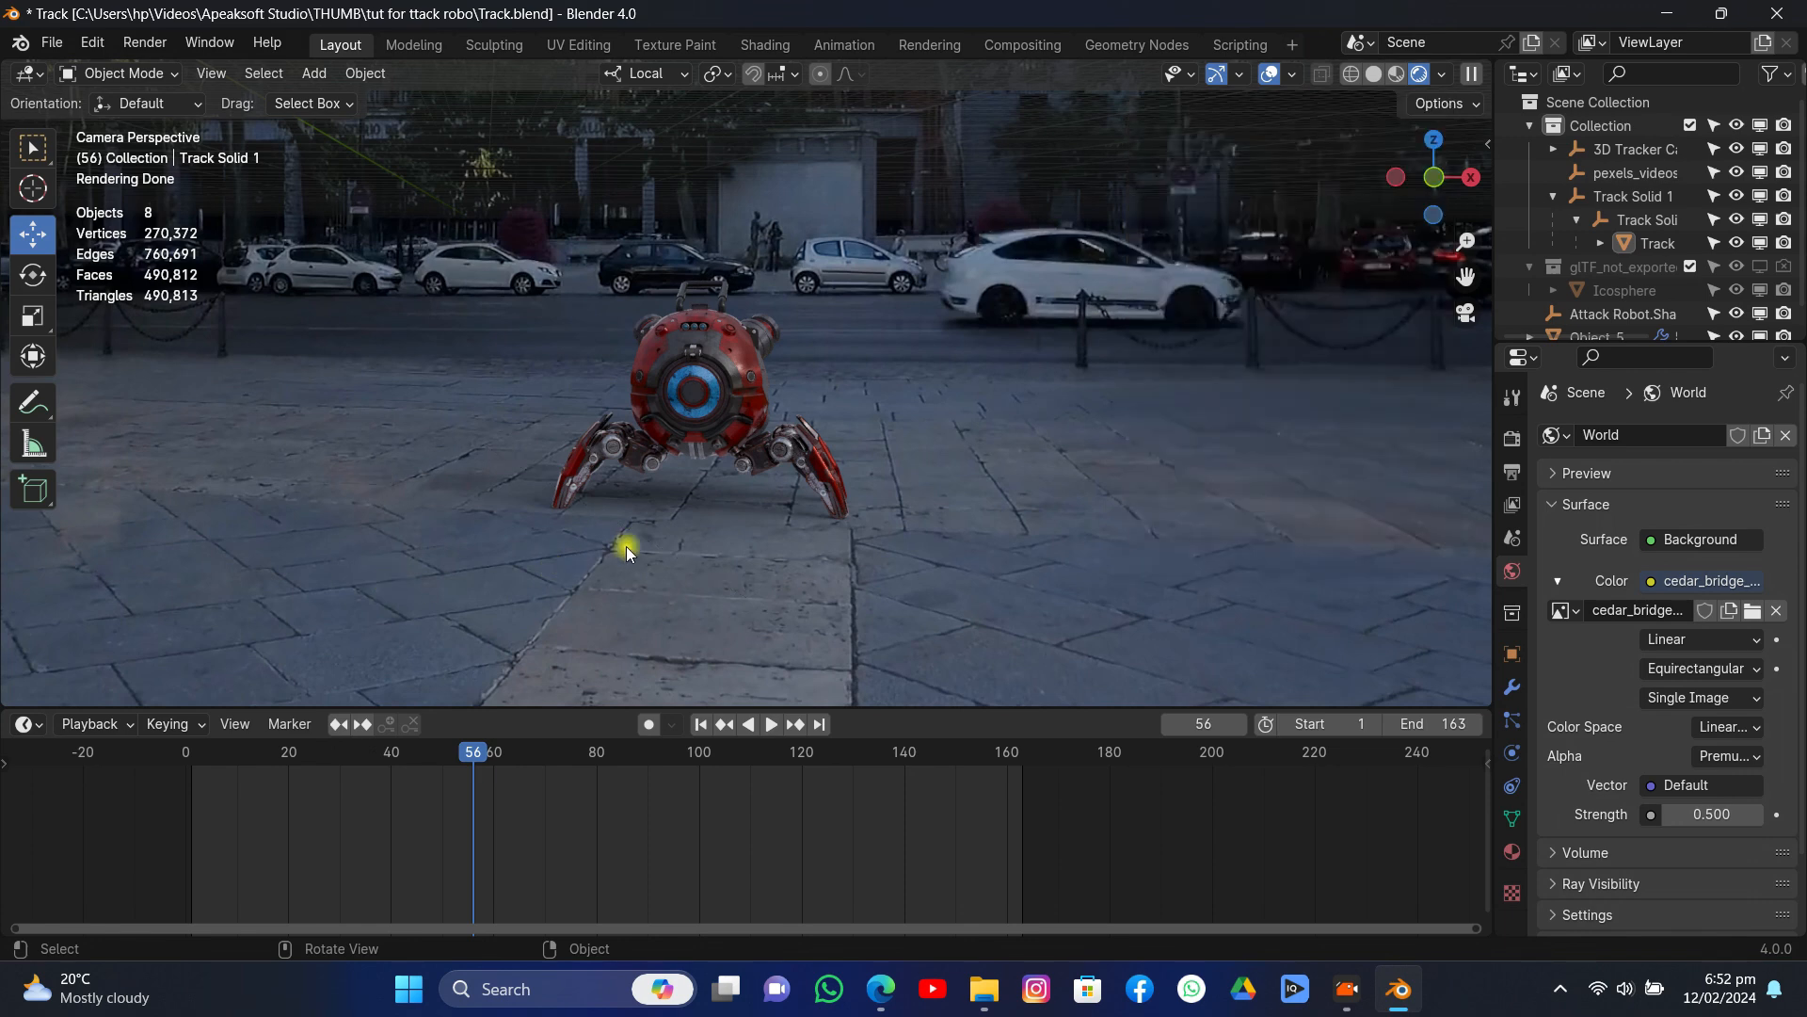
- Examine the robot's lighting and contact with the ground at several frames of the footage, ending at frame 56
left_click_drag(475, 753, 710, 789)
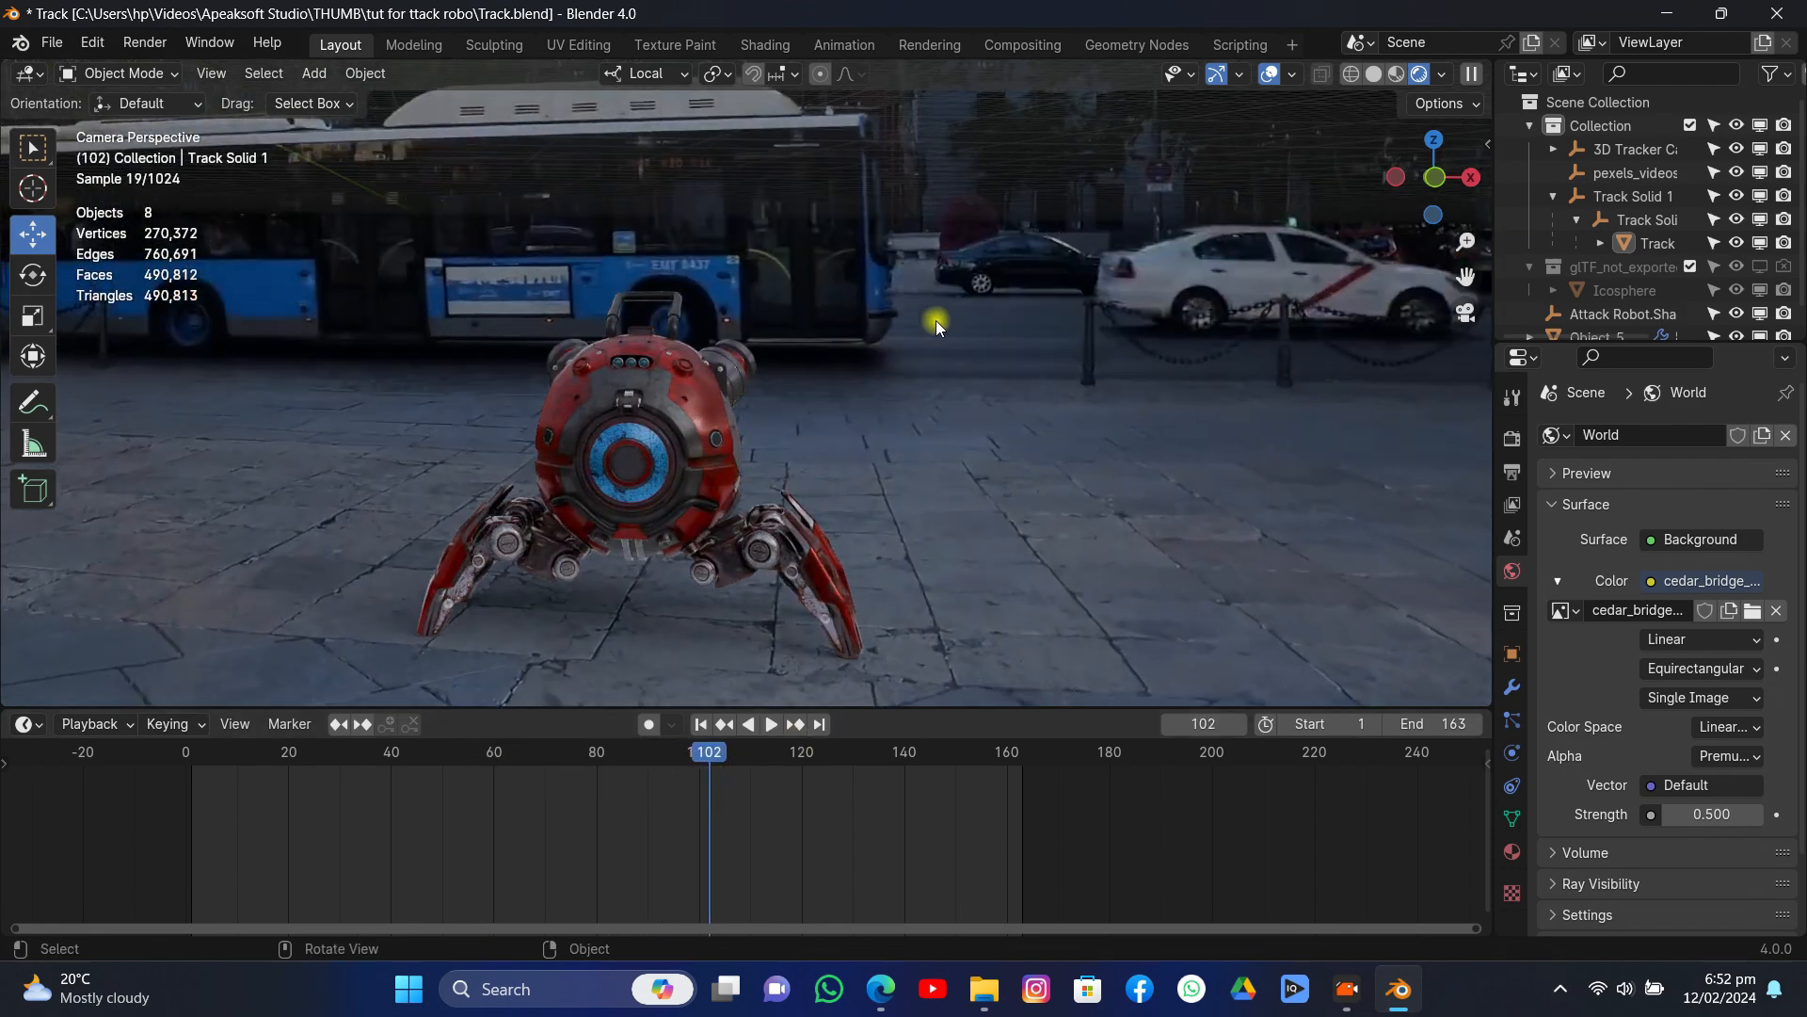
left_click(874, 757)
scroll(784, 477, "down", 2)
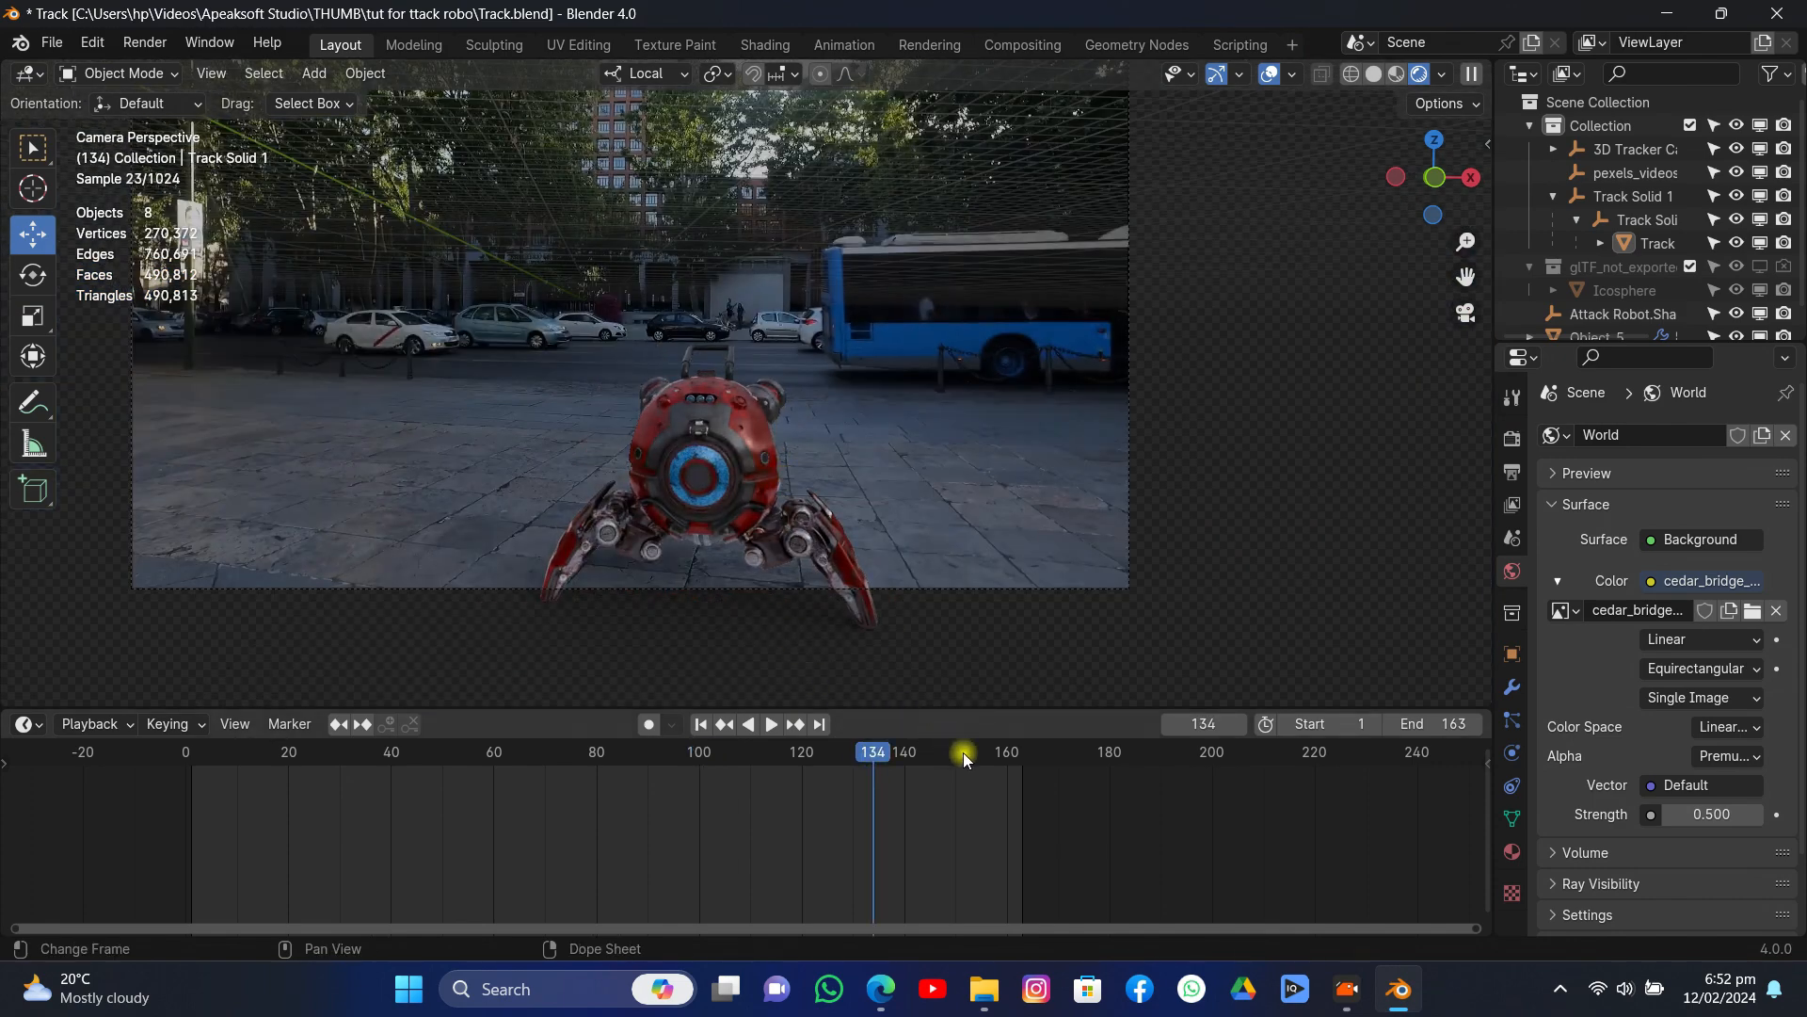
key("space")
left_click_drag(1005, 776, 472, 783)
key("space")
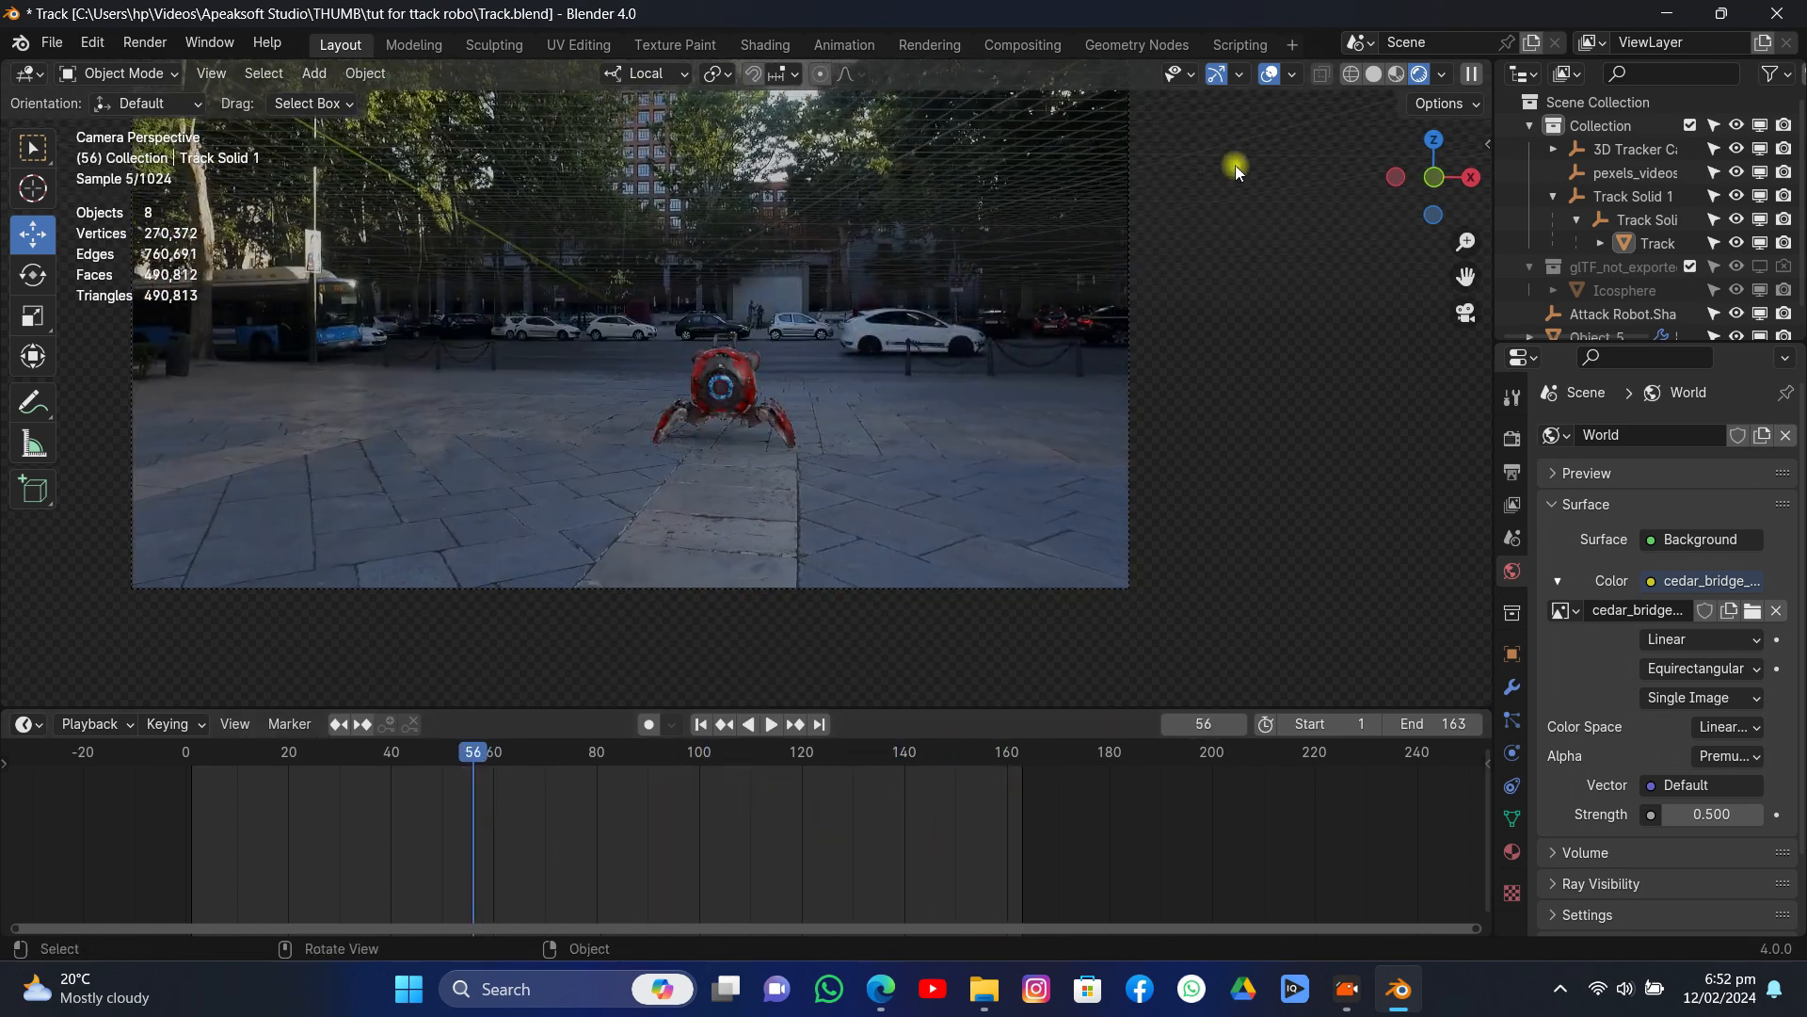
- Show the viewport in material preview at frame 122 and set the render max samples to 100
left_click(1396, 80)
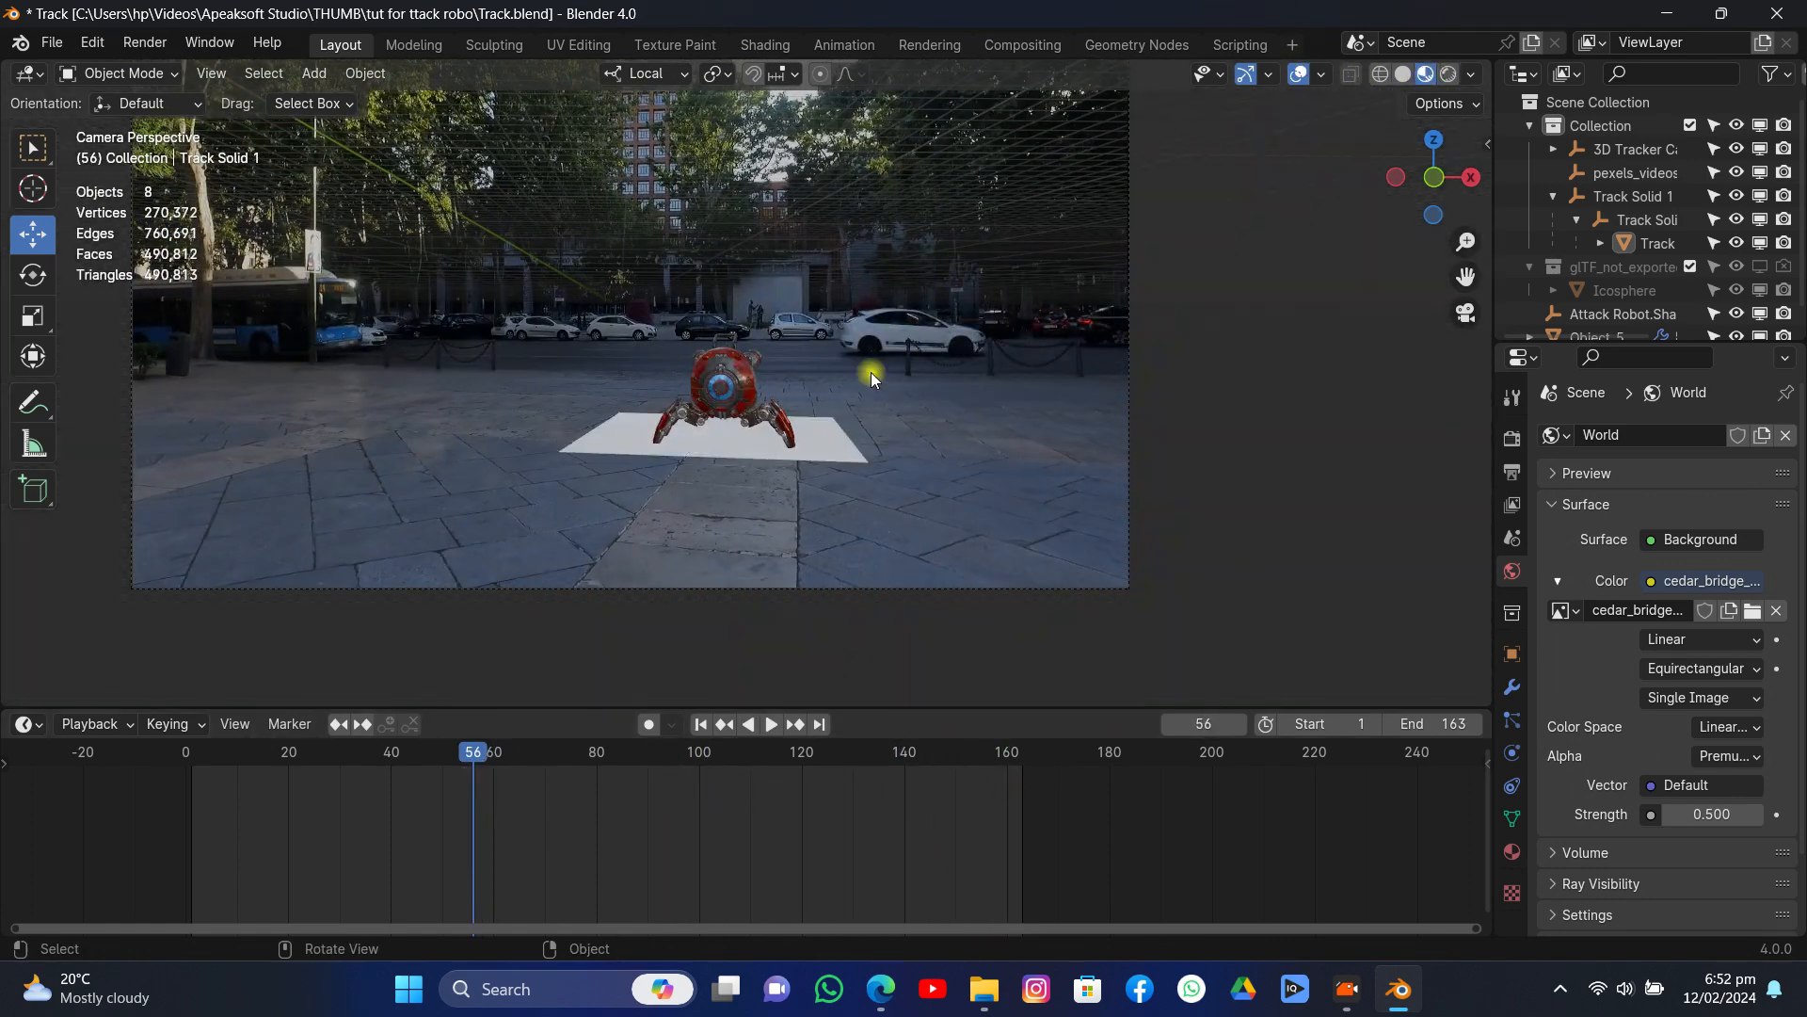
mouse_move(810, 772)
left_mouse_down()
mouse_move(482, 761)
mouse_move(477, 807)
mouse_move(1041, 767)
mouse_move(812, 753)
left_mouse_up()
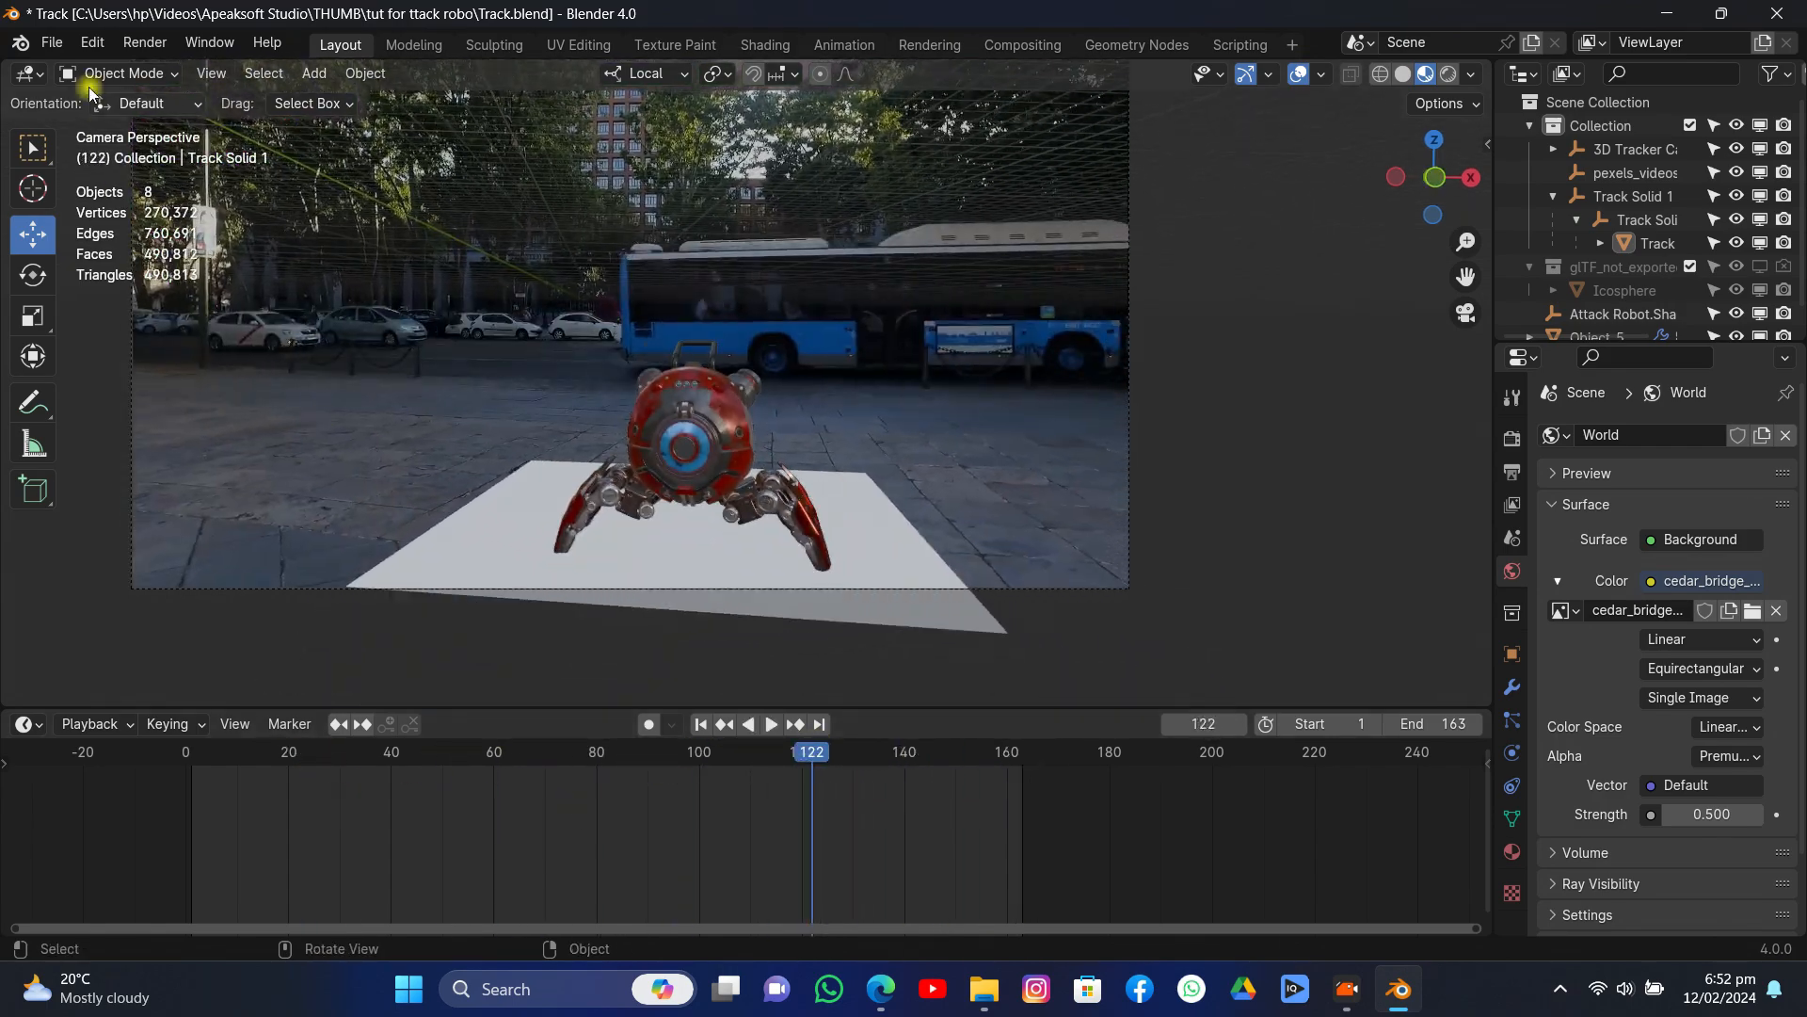
left_click(1512, 438)
double_click(1712, 804)
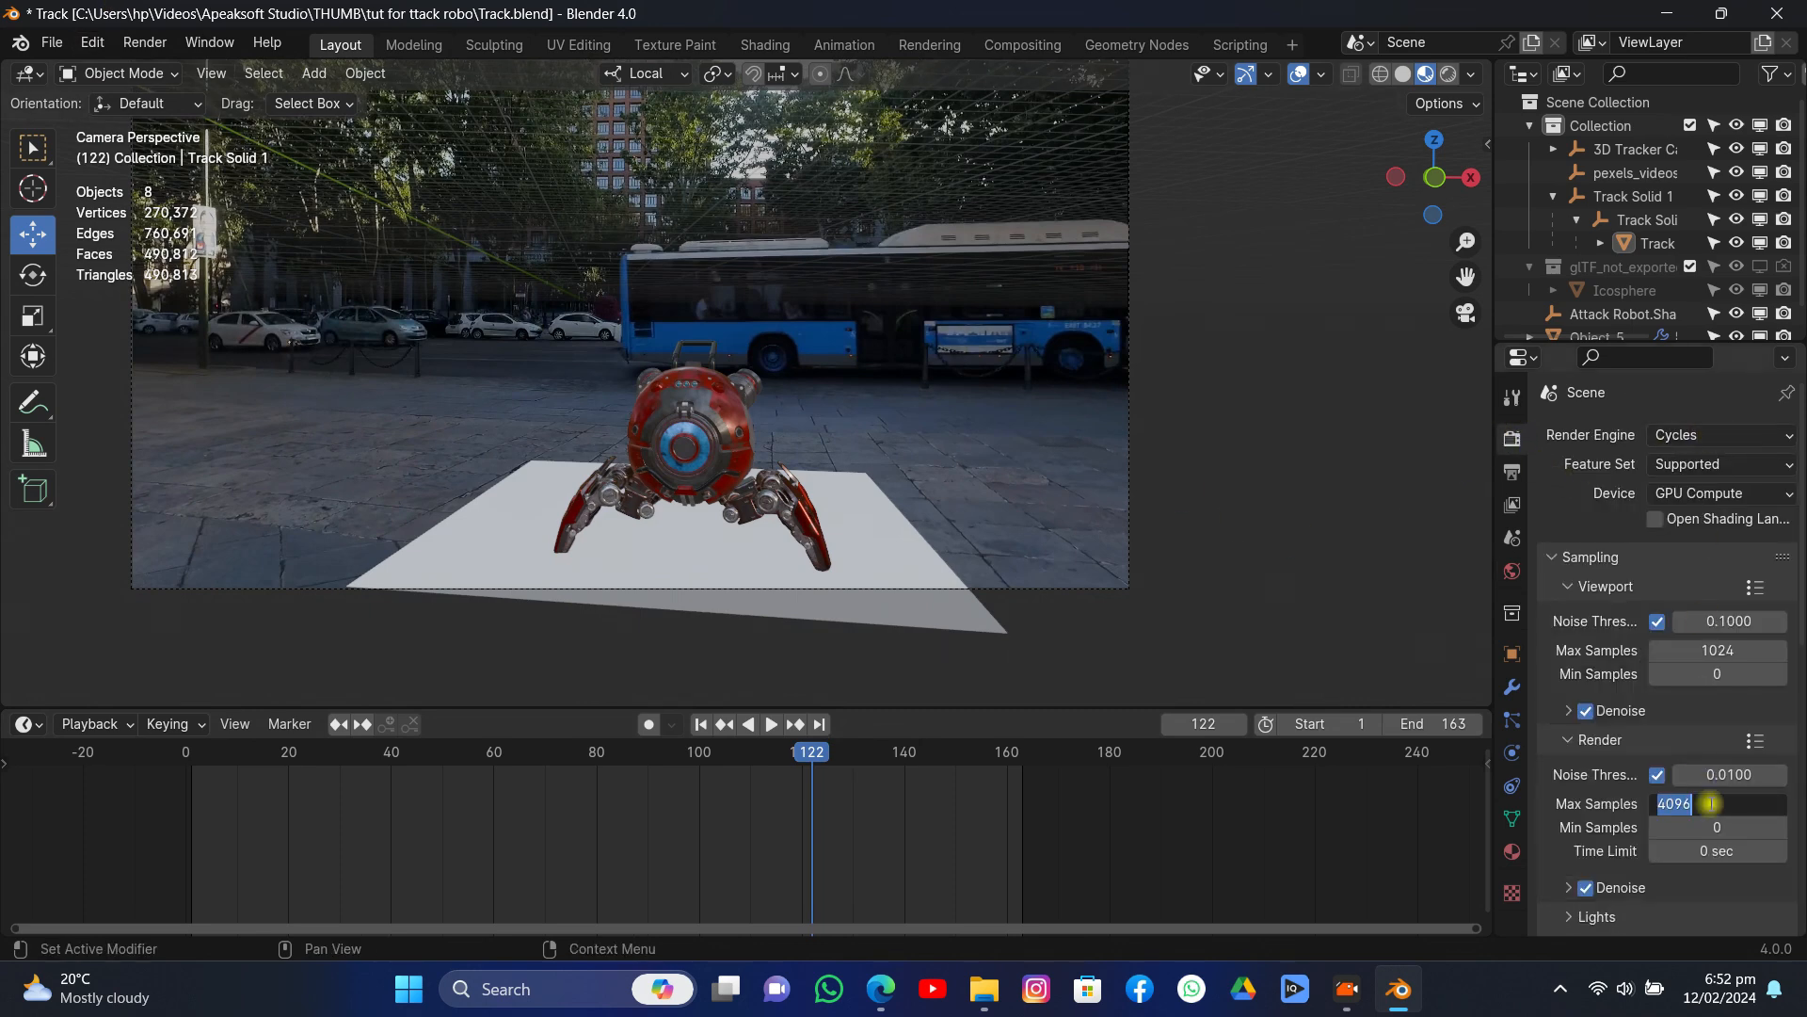
type("100")
key("Return")
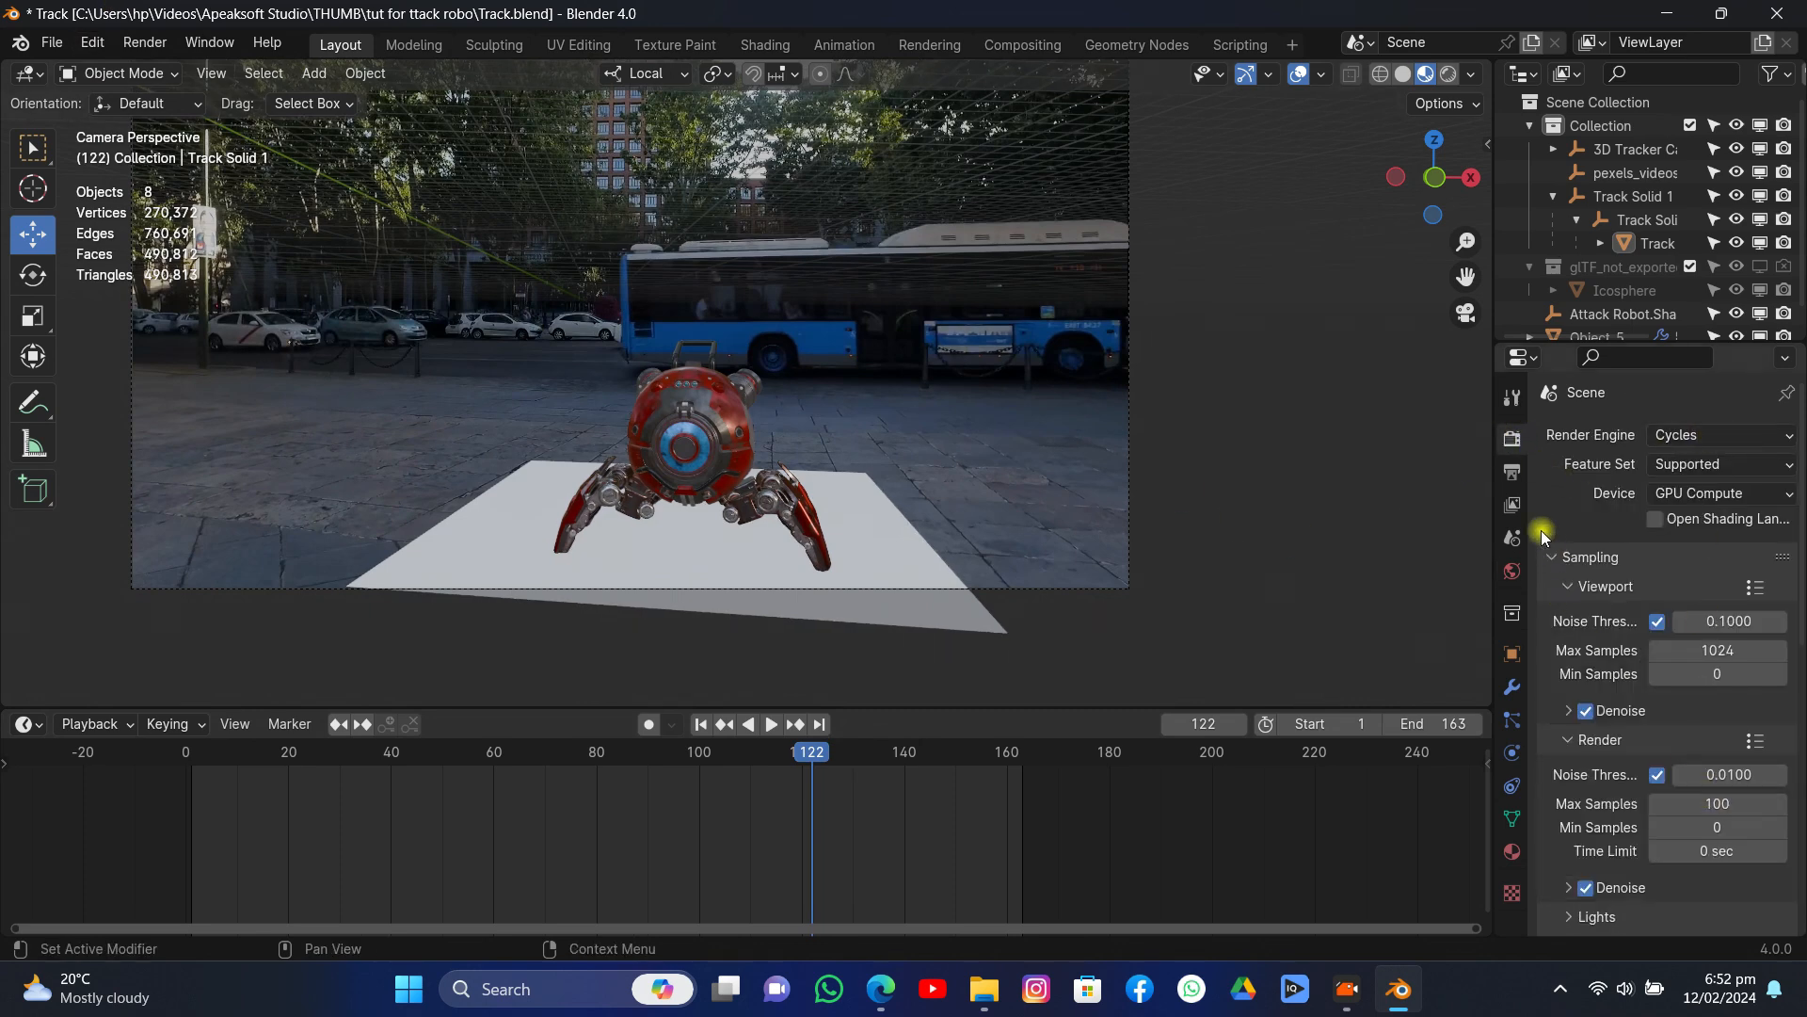
- Set the render output to FFmpeg Video with the MPEG-4 container
left_click(1512, 471)
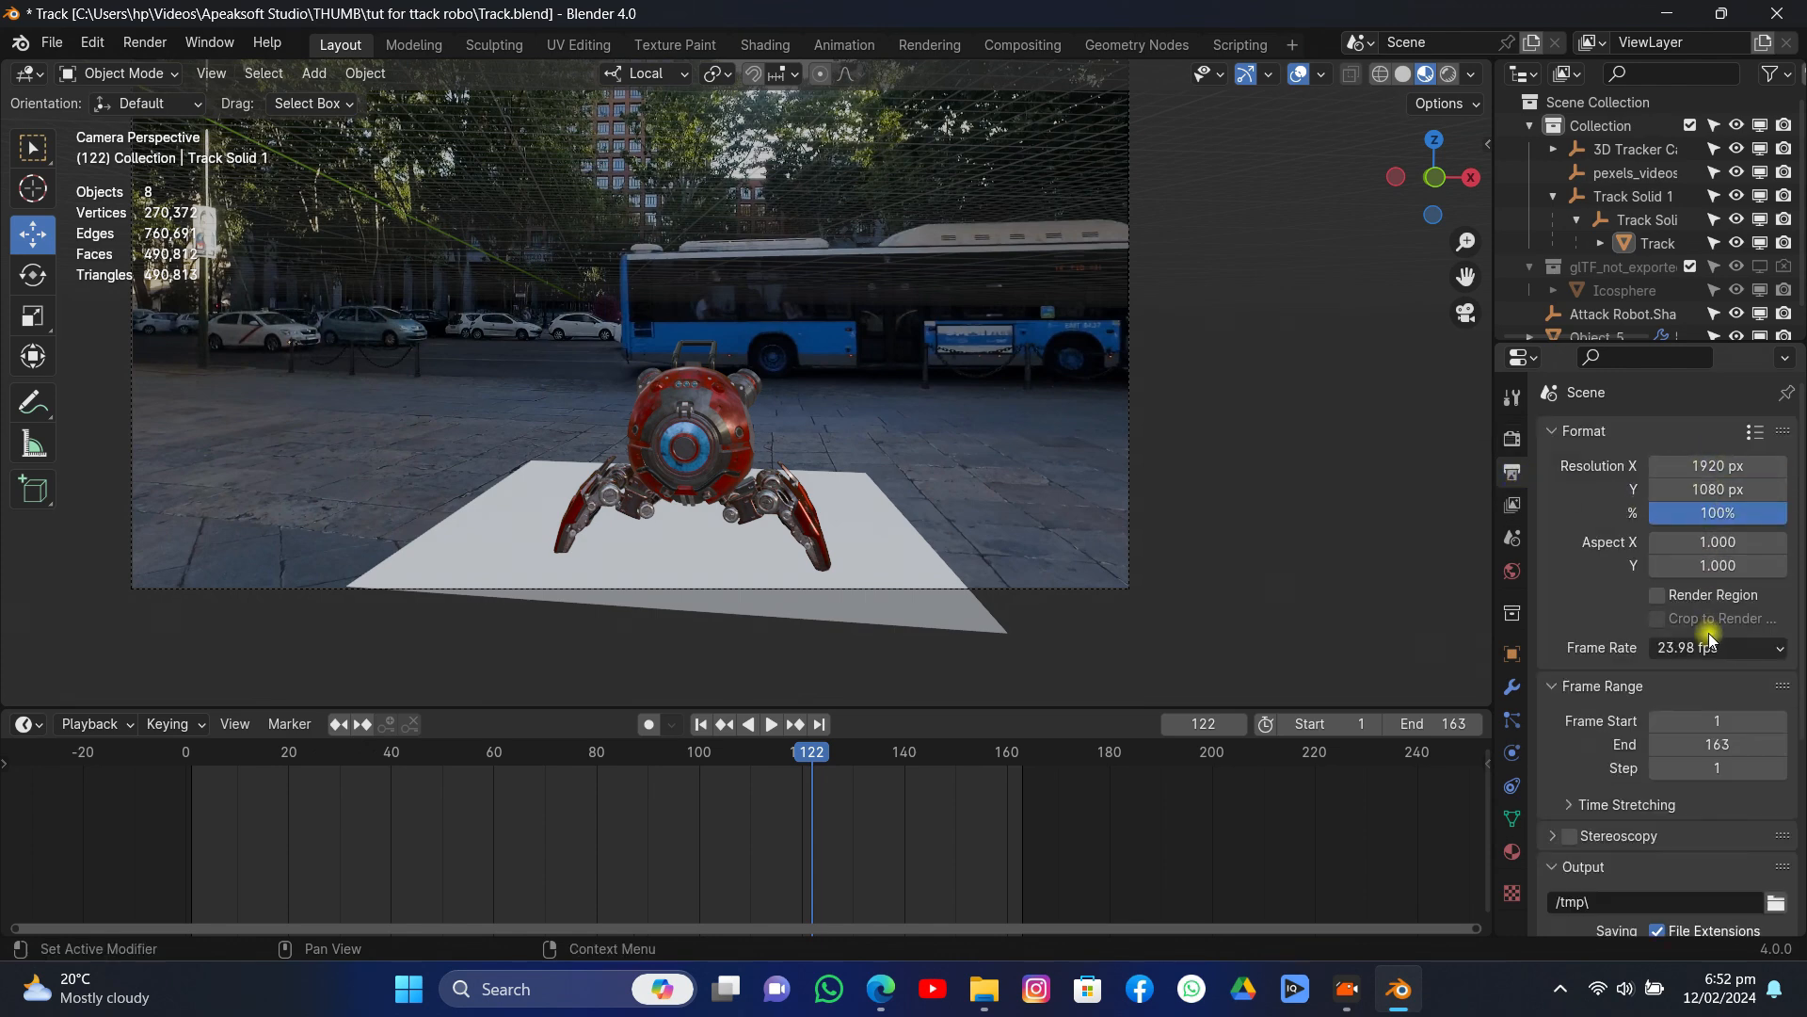
scroll(1710, 648, "down", 5)
left_click(1751, 750)
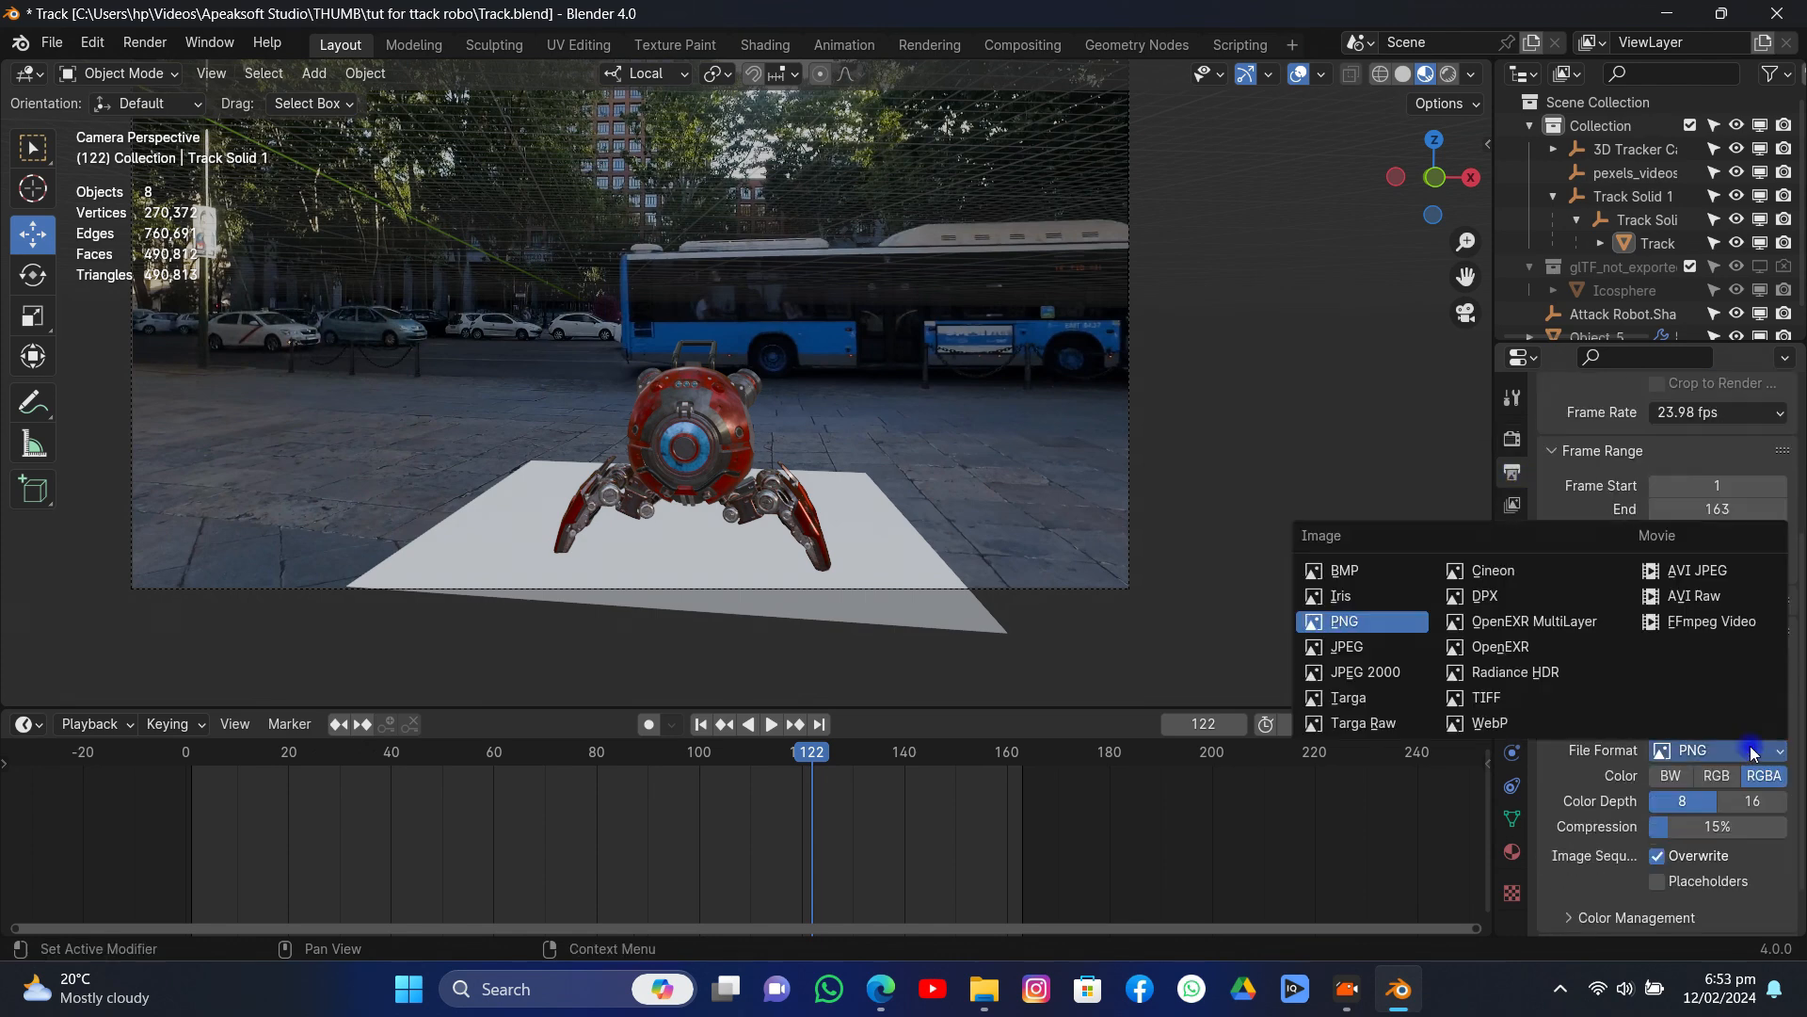
left_click(1711, 622)
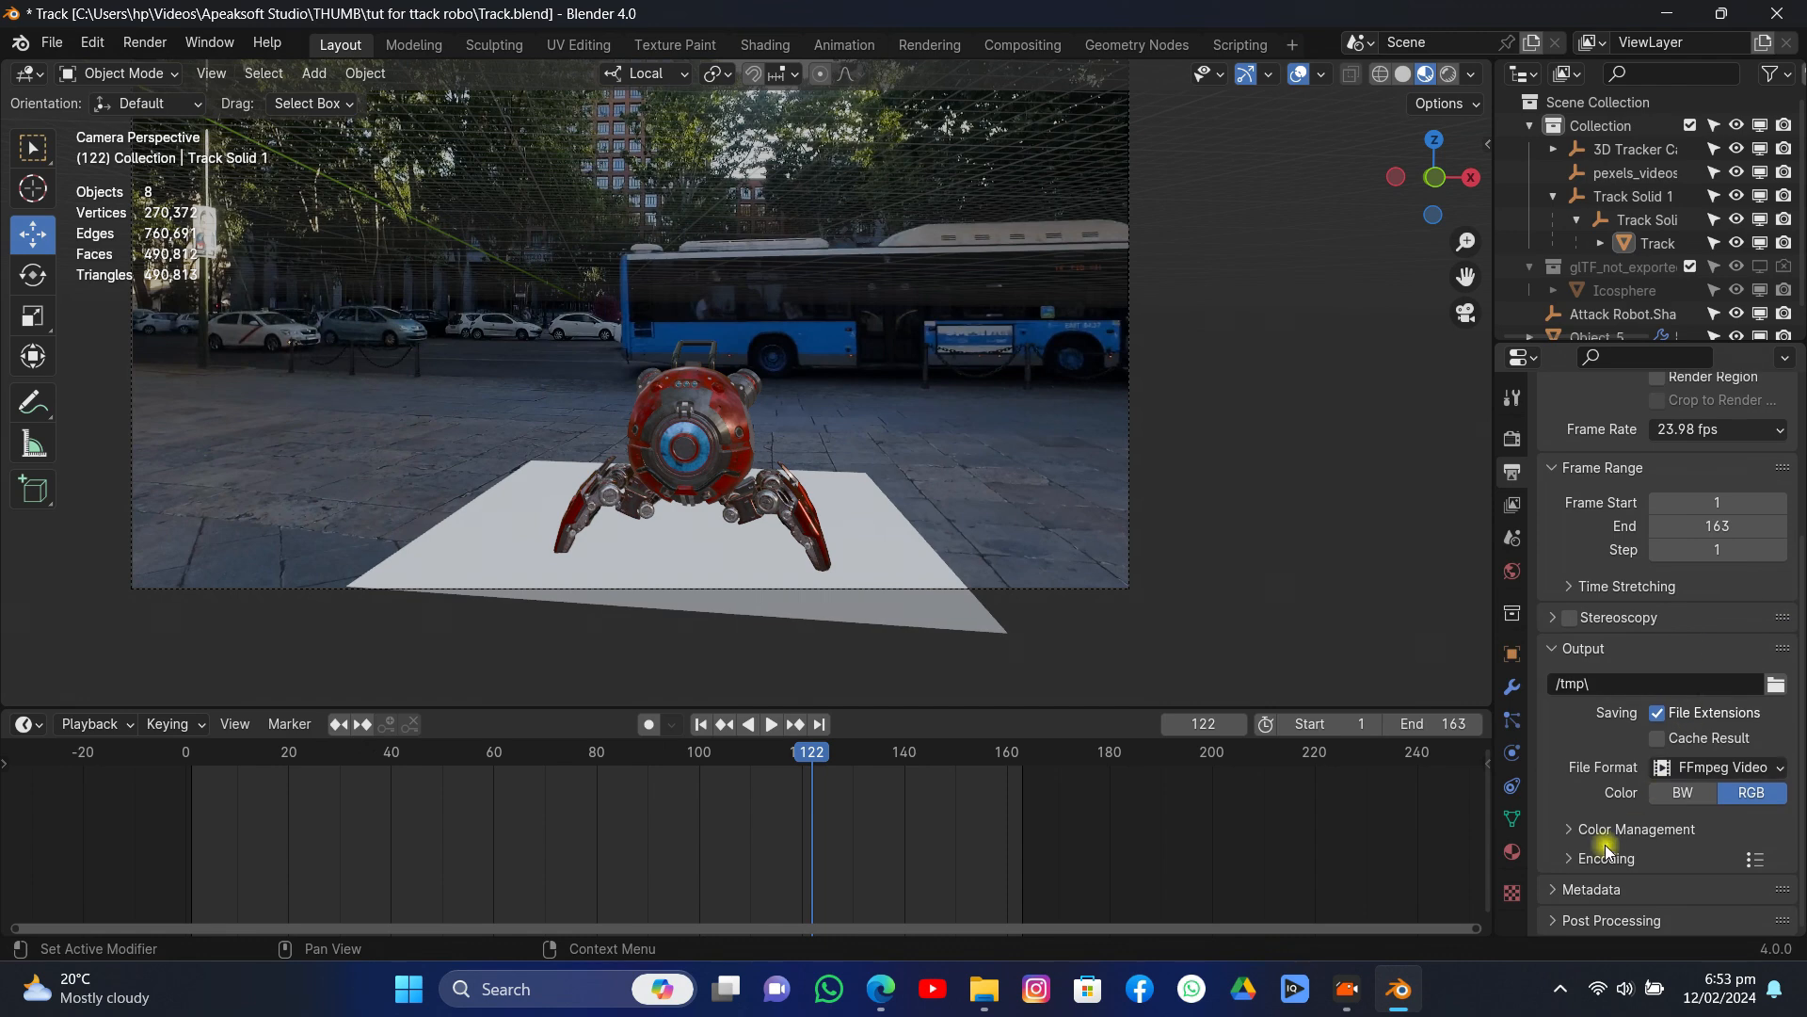
left_click(1609, 856)
left_click(1691, 891)
left_click(1689, 692)
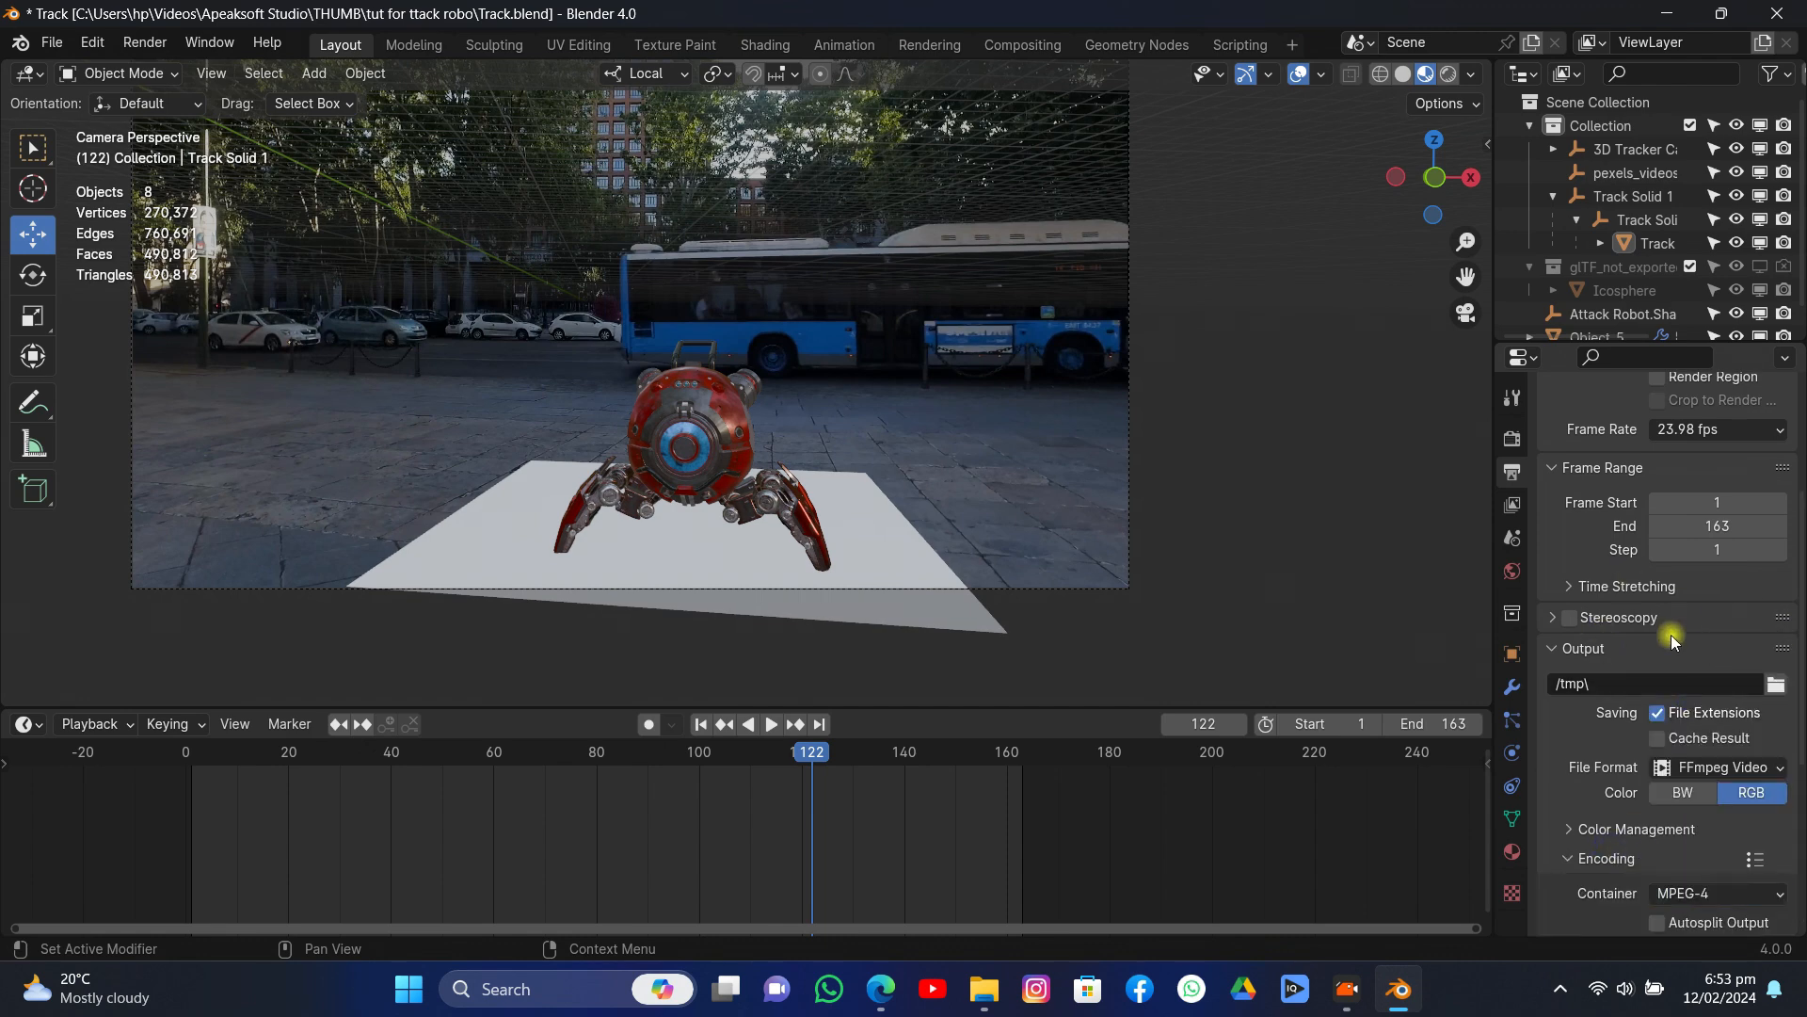
- Save the project, render frame 122 as a still image and close the render window after checking it
left_click(51, 43)
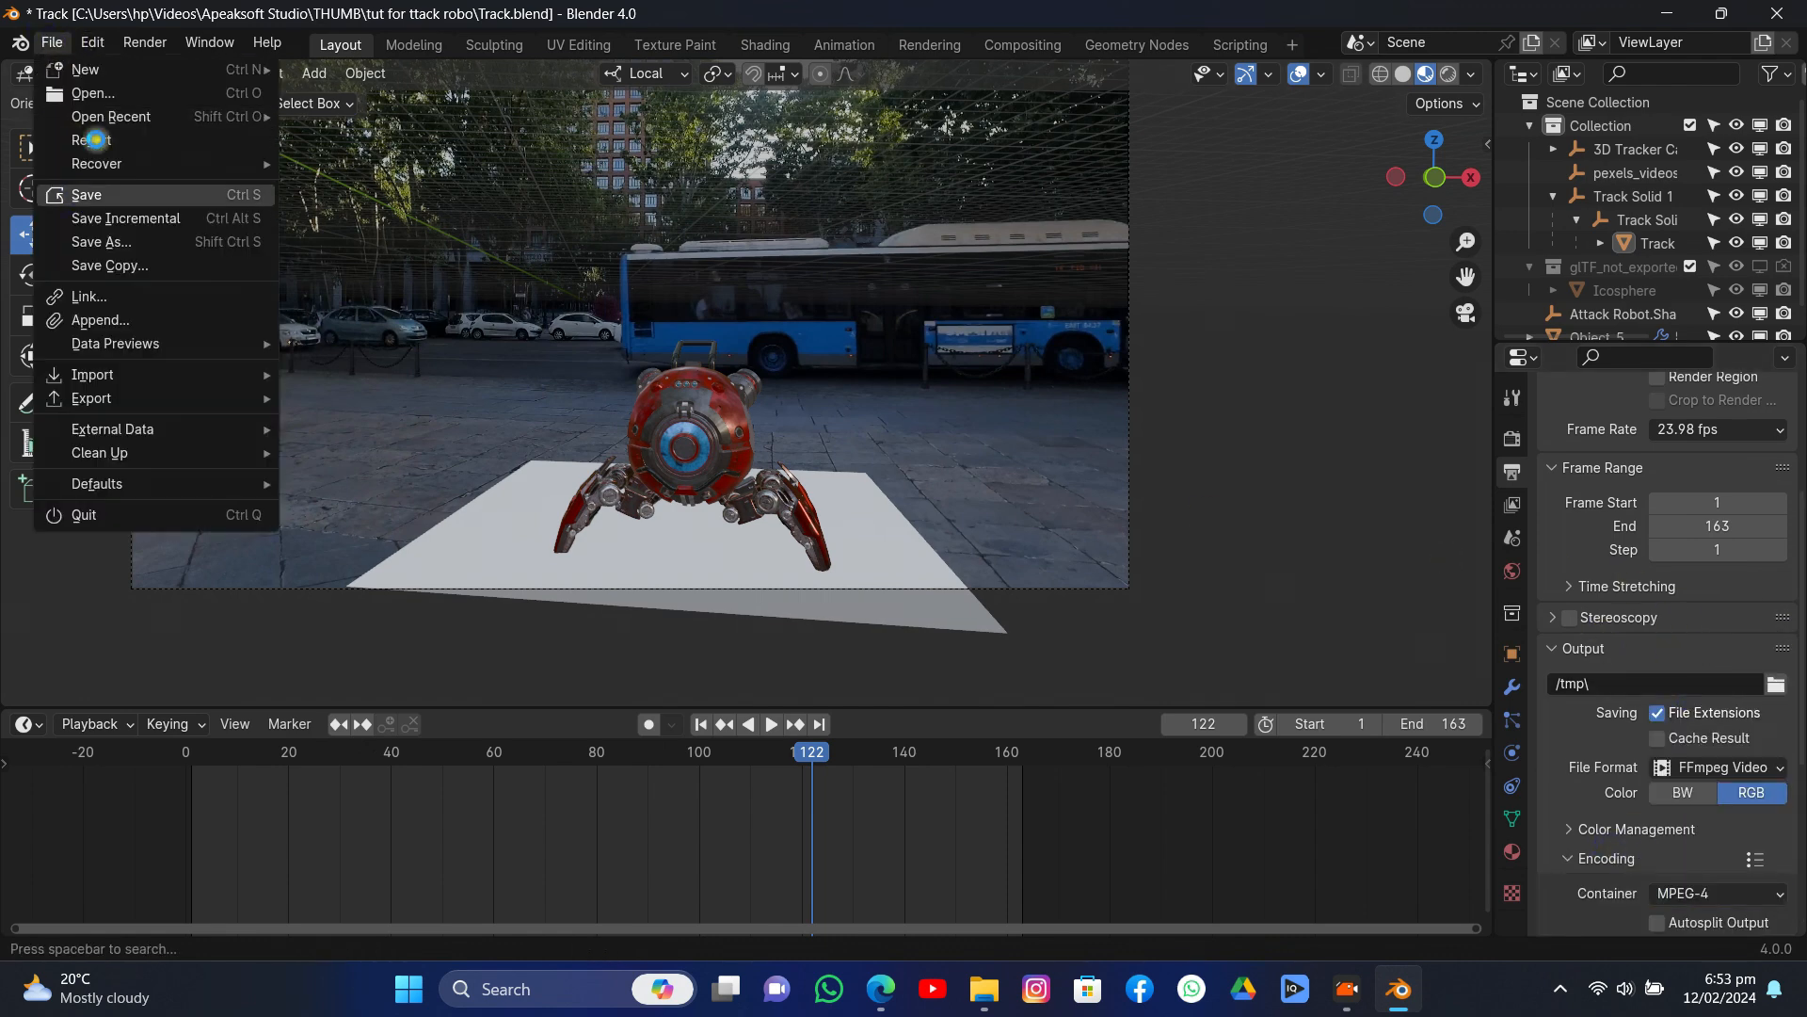
left_click(86, 194)
left_click(145, 43)
left_click(179, 66)
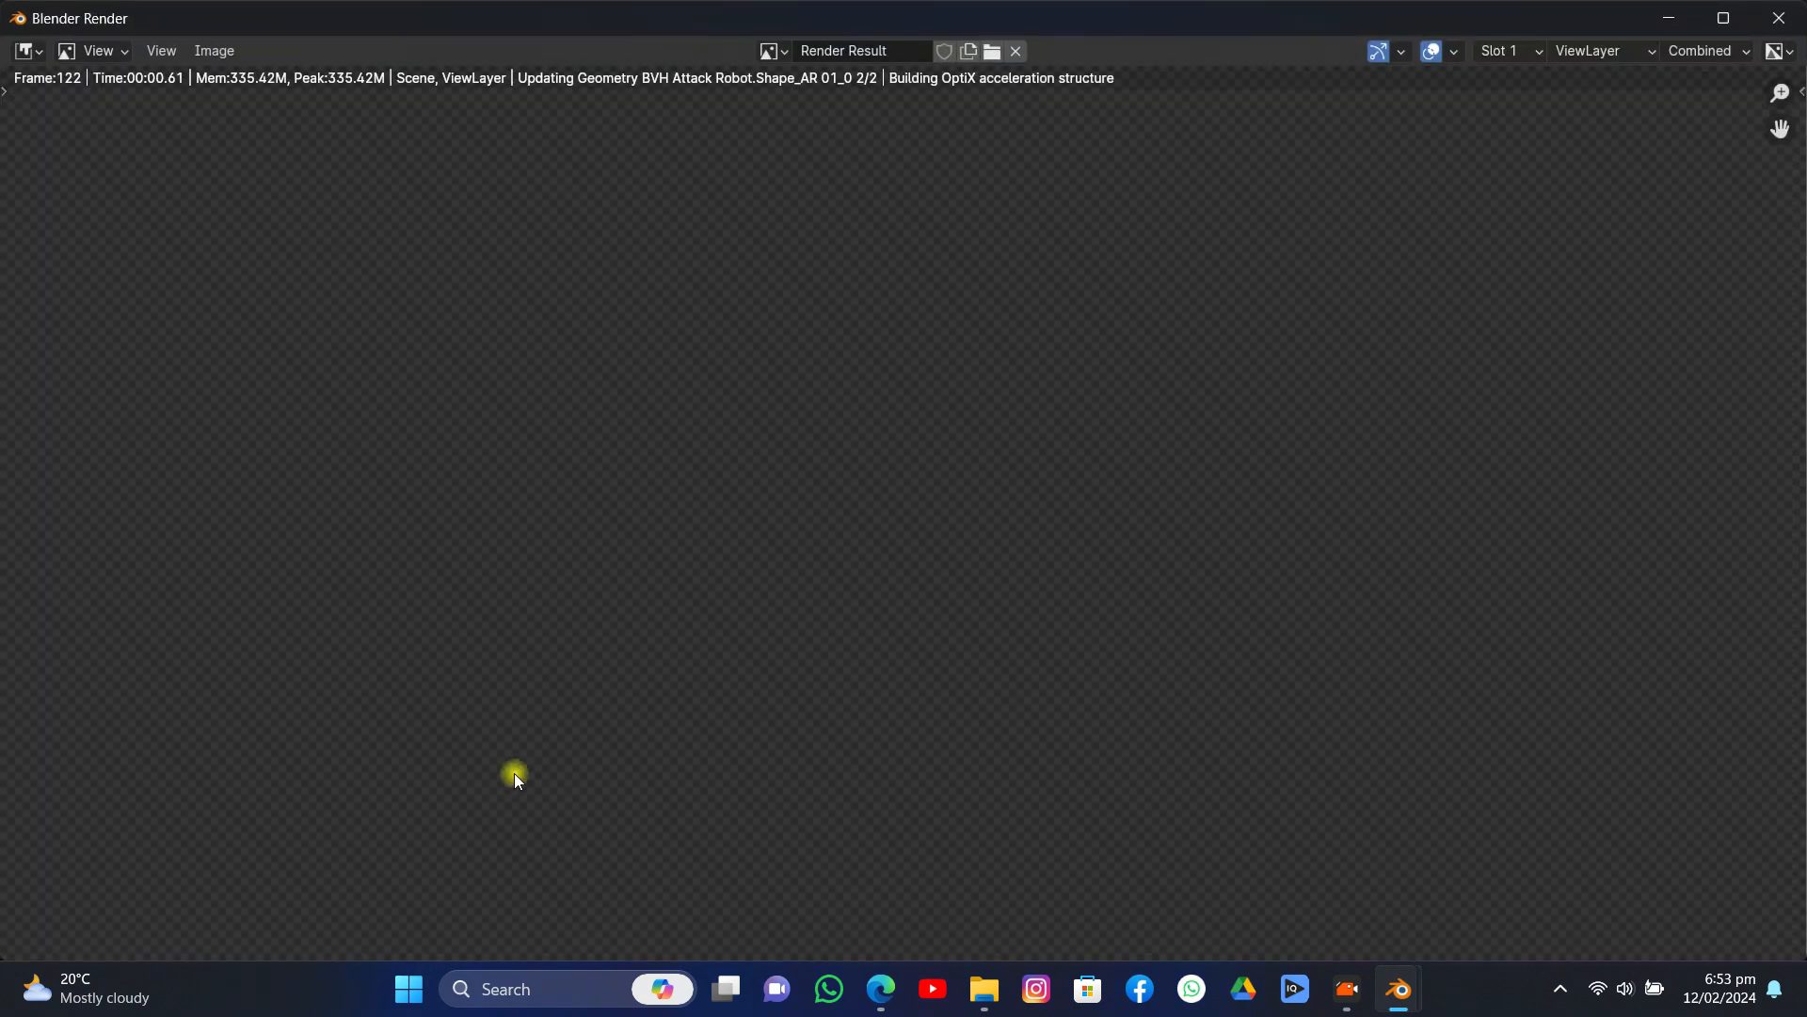
scroll(876, 508, "down", 1)
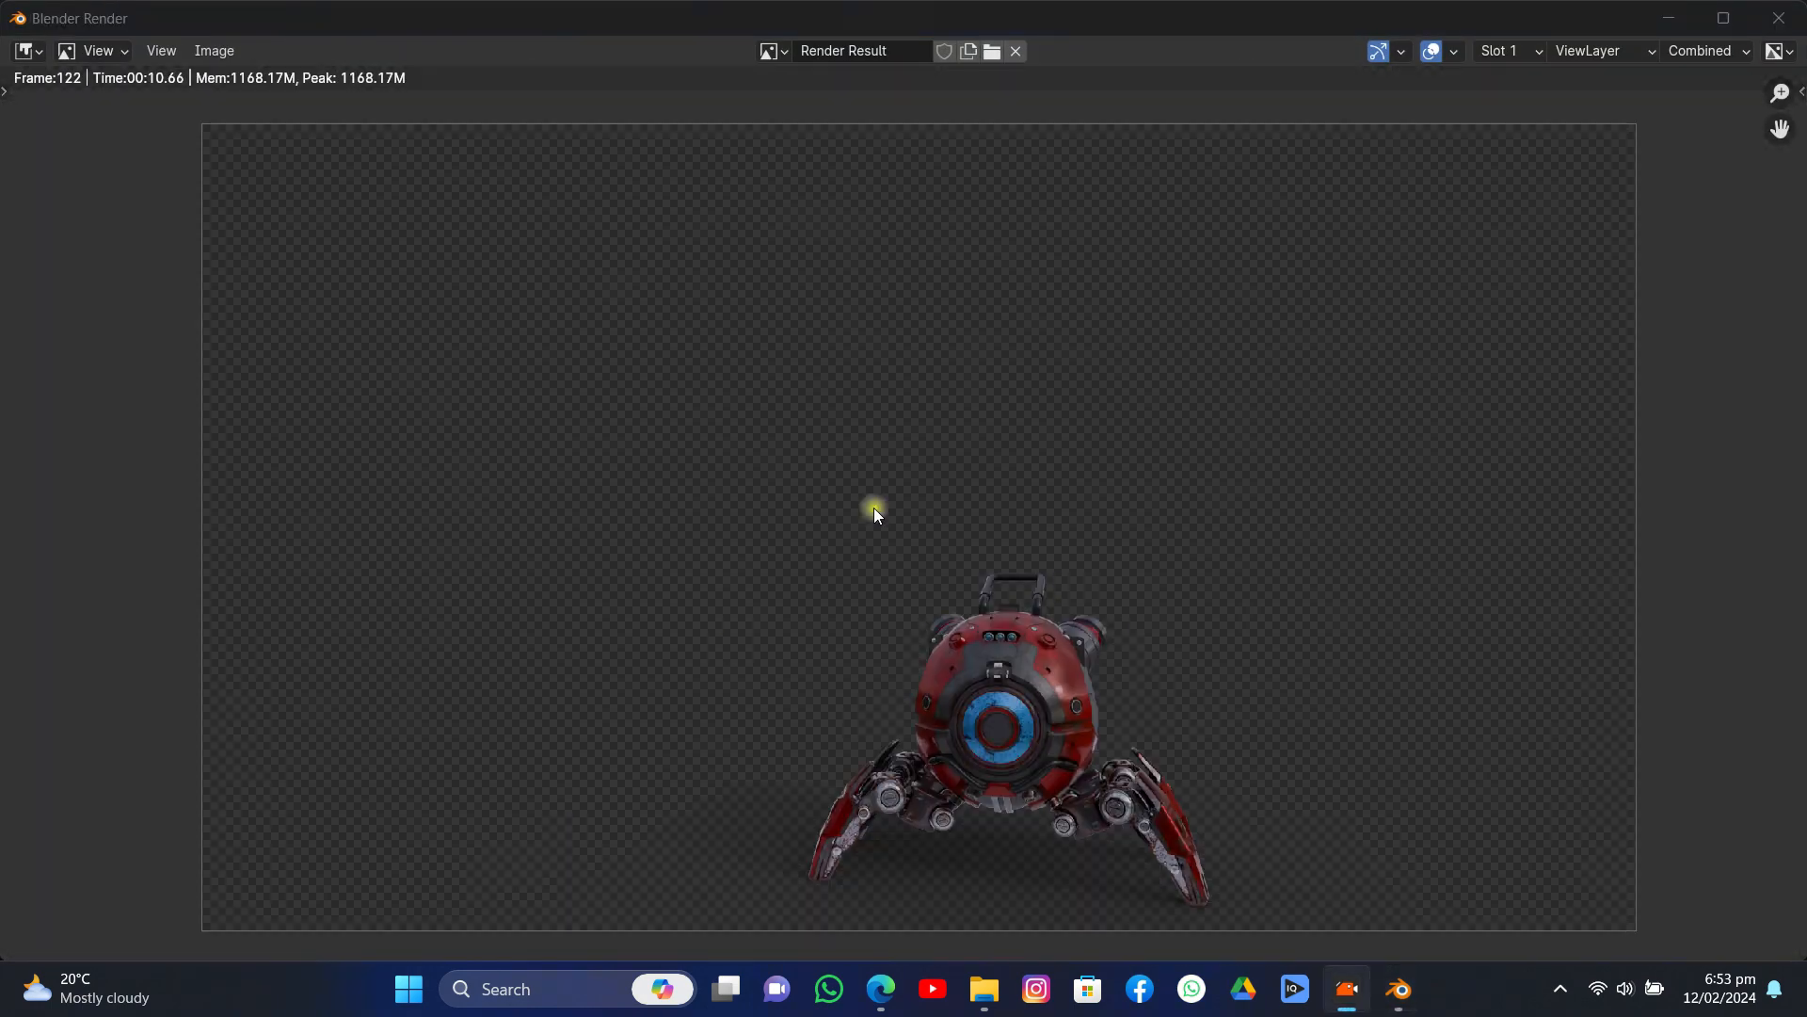
scroll(876, 506, "down", 1)
middle_click_drag(884, 494, 880, 422)
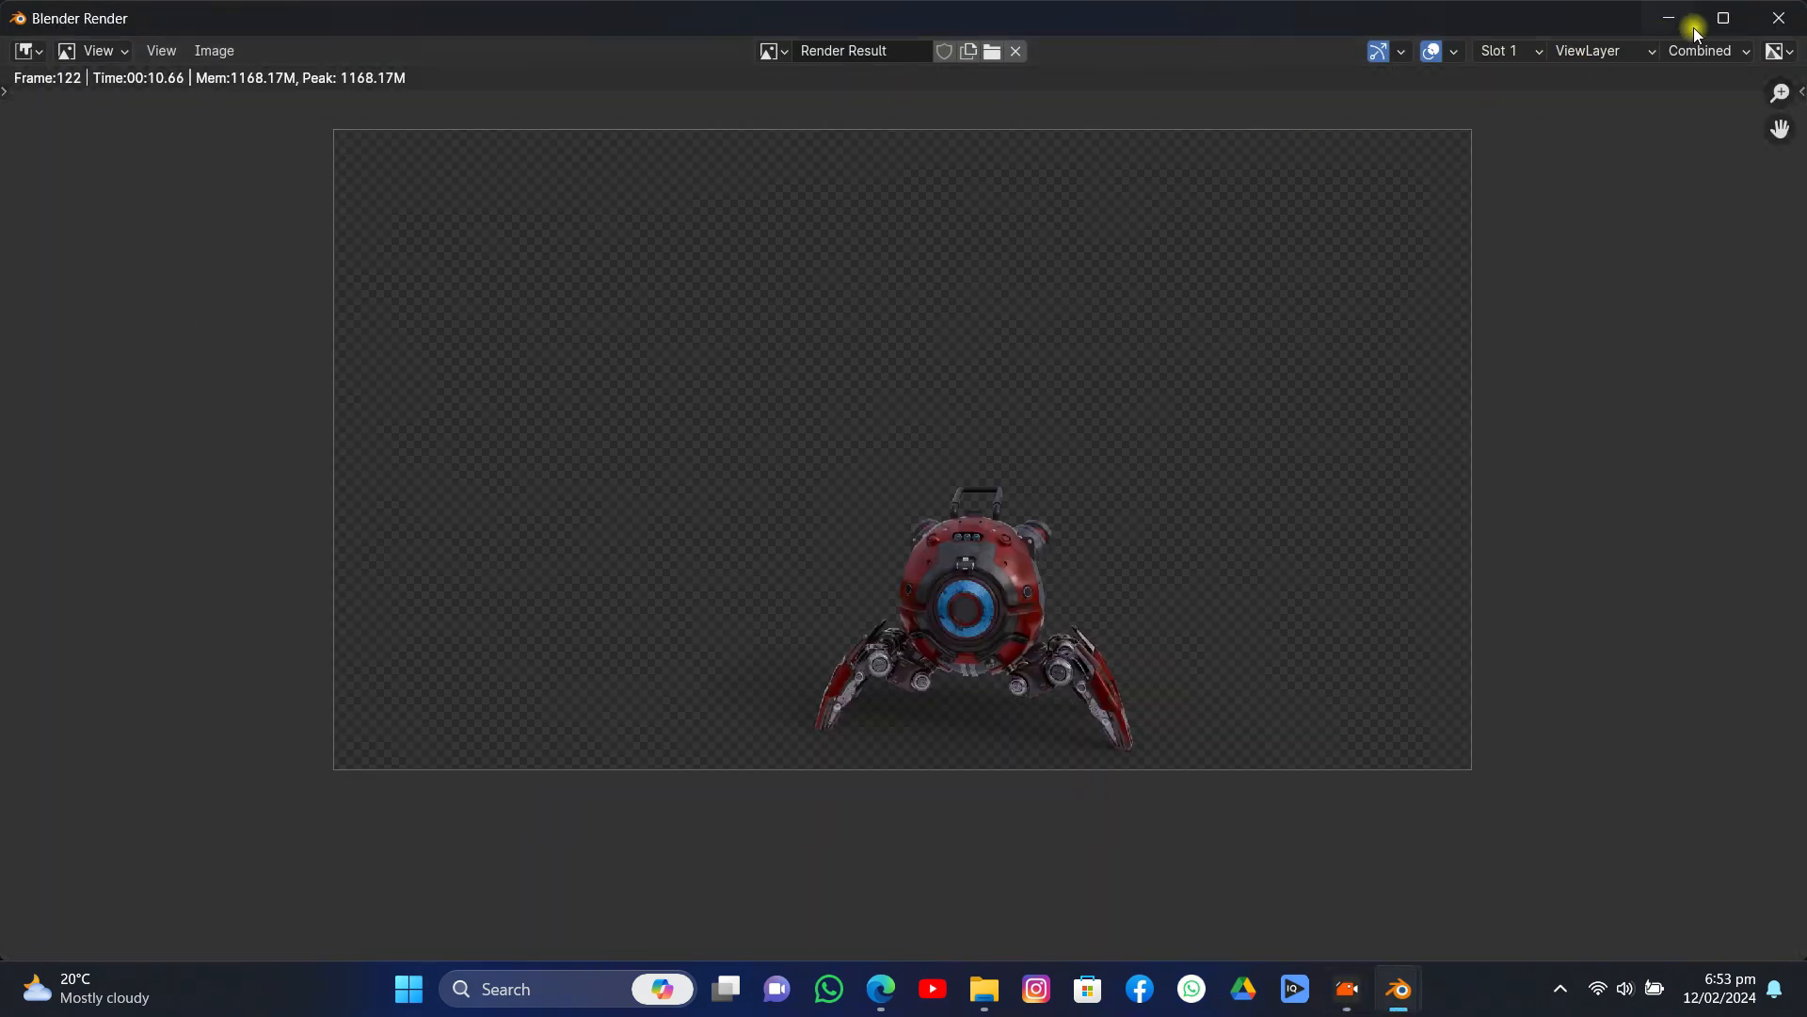
left_click(1779, 18)
- Enable nodes in the Compositing workspace and move the Render Layers node away from the Composite node
left_click(1023, 45)
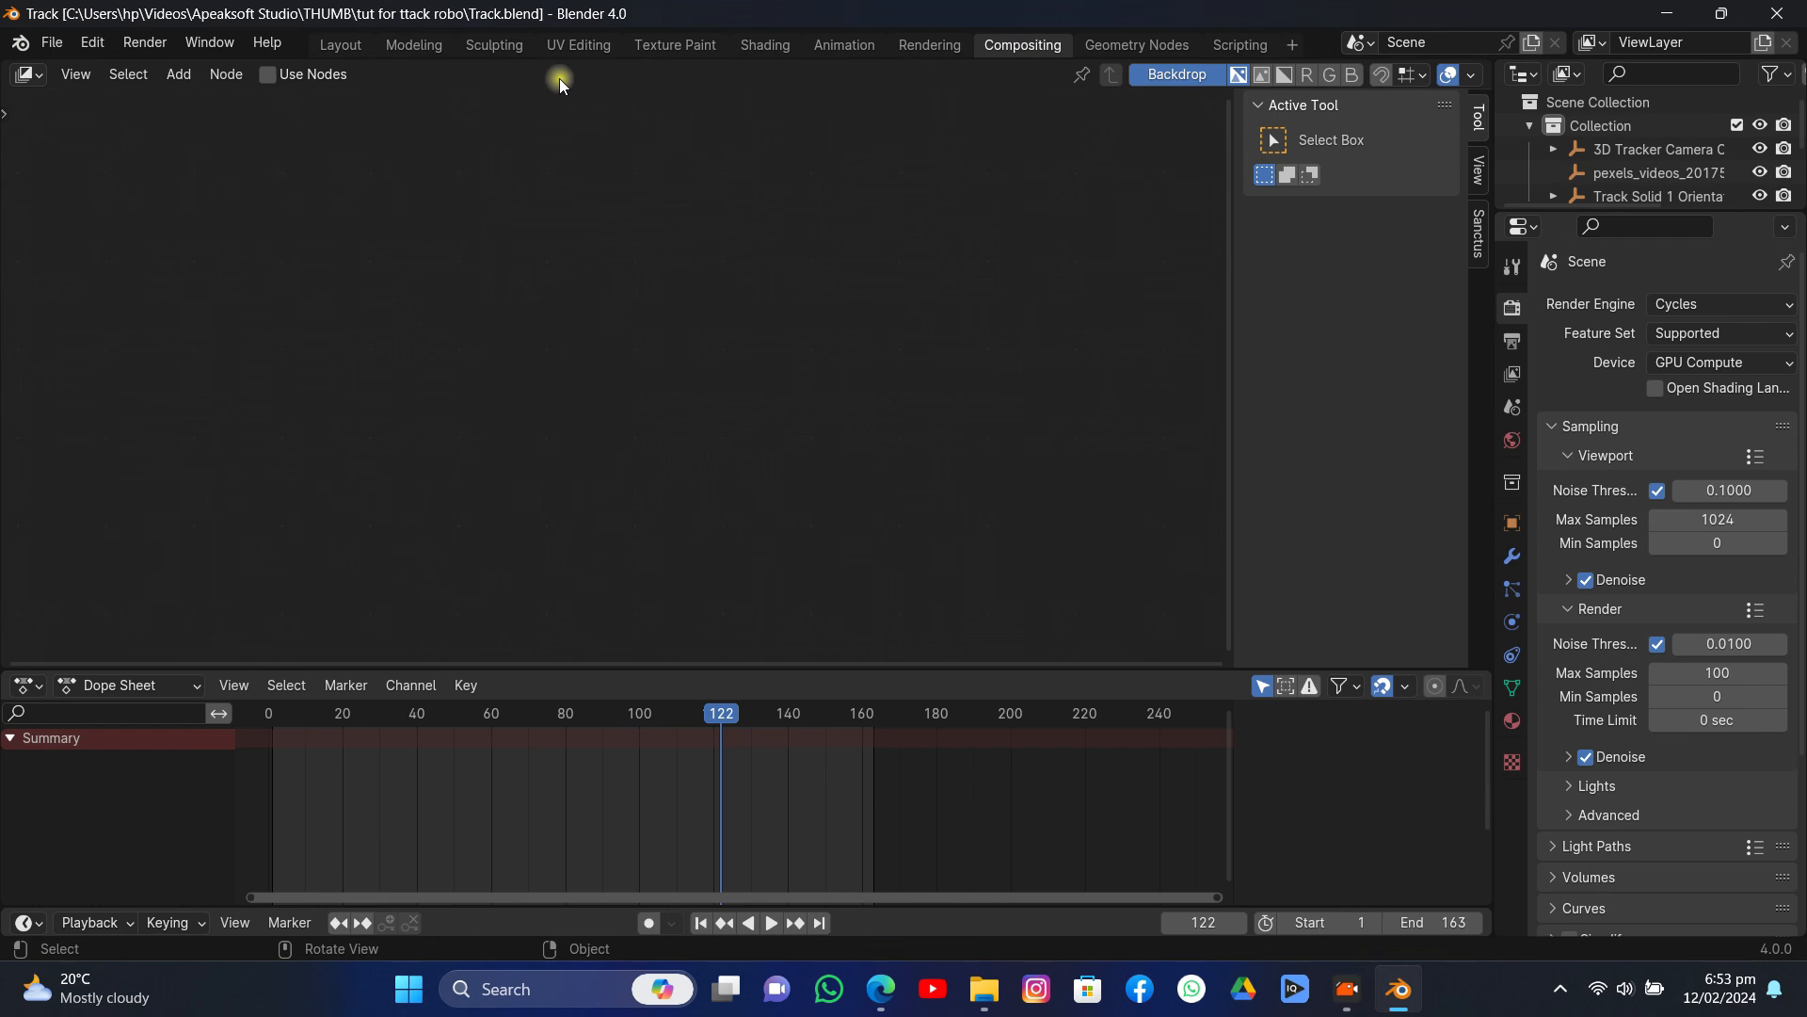
left_click(309, 77)
left_click_drag(517, 231, 209, 152)
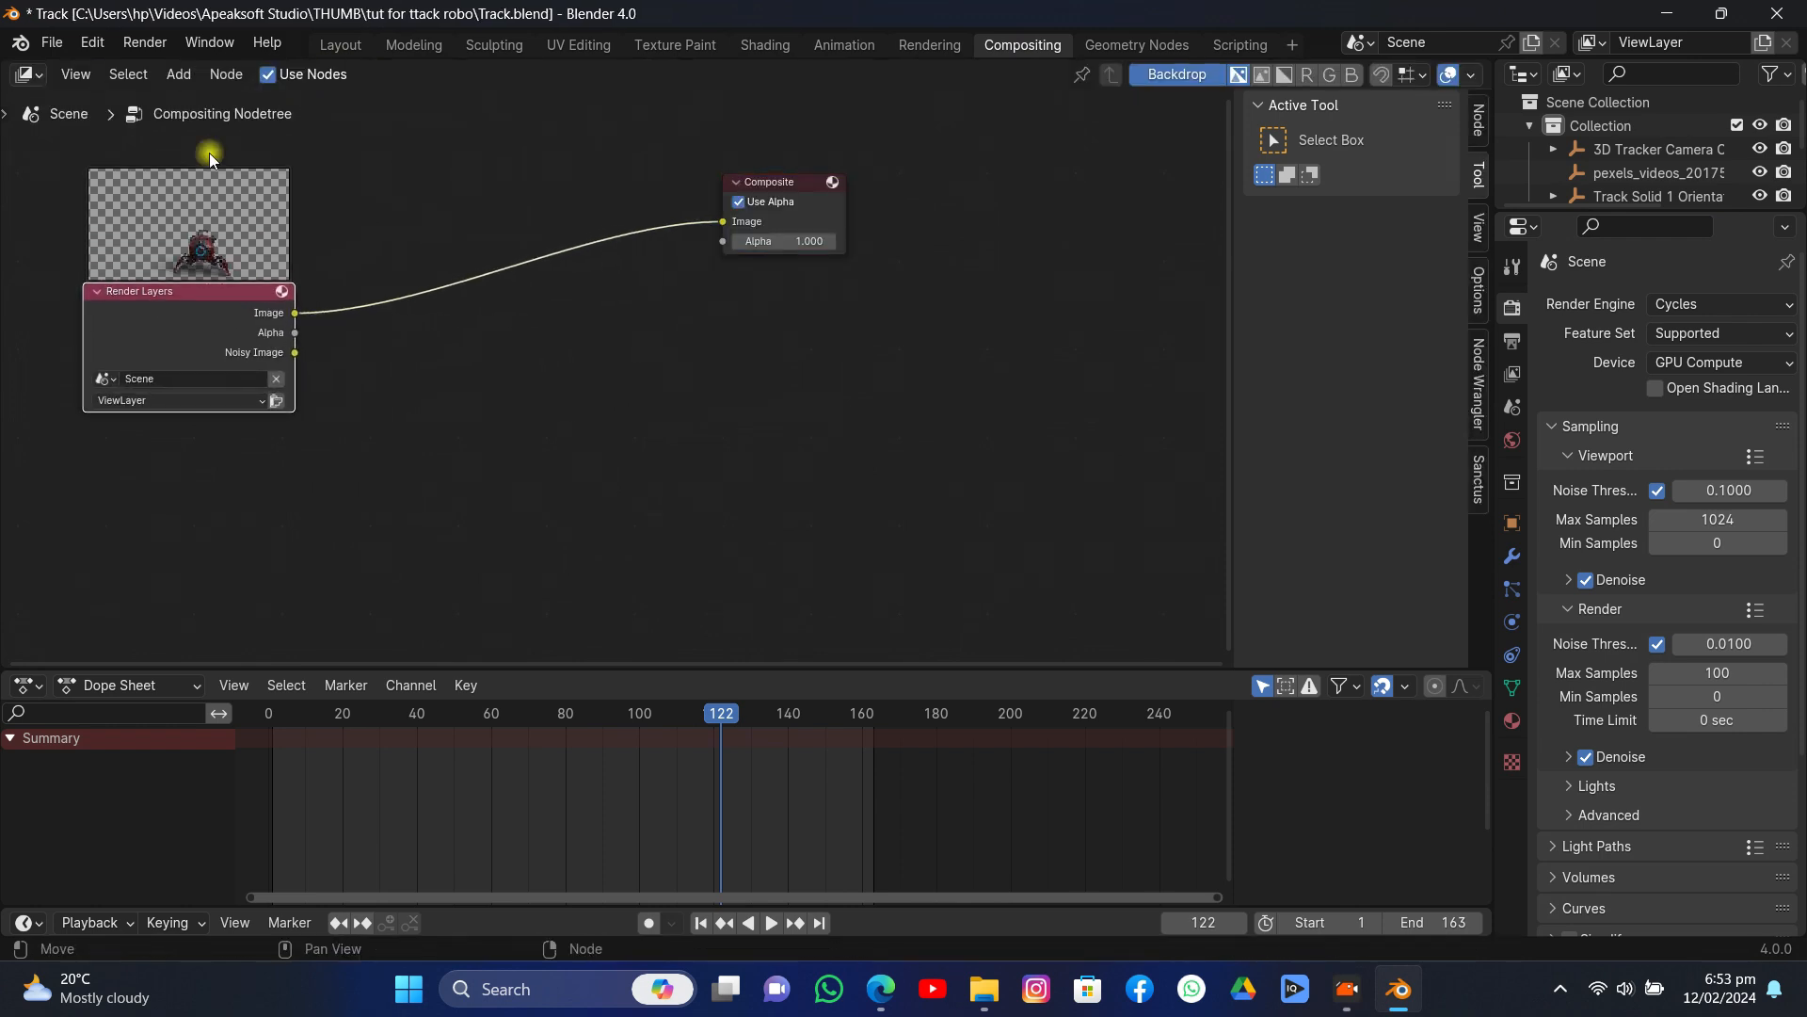
- Add a Movie Clip node with the tracked street footage and place it below the Render Layers node
left_click(186, 77)
mouse_move(205, 262)
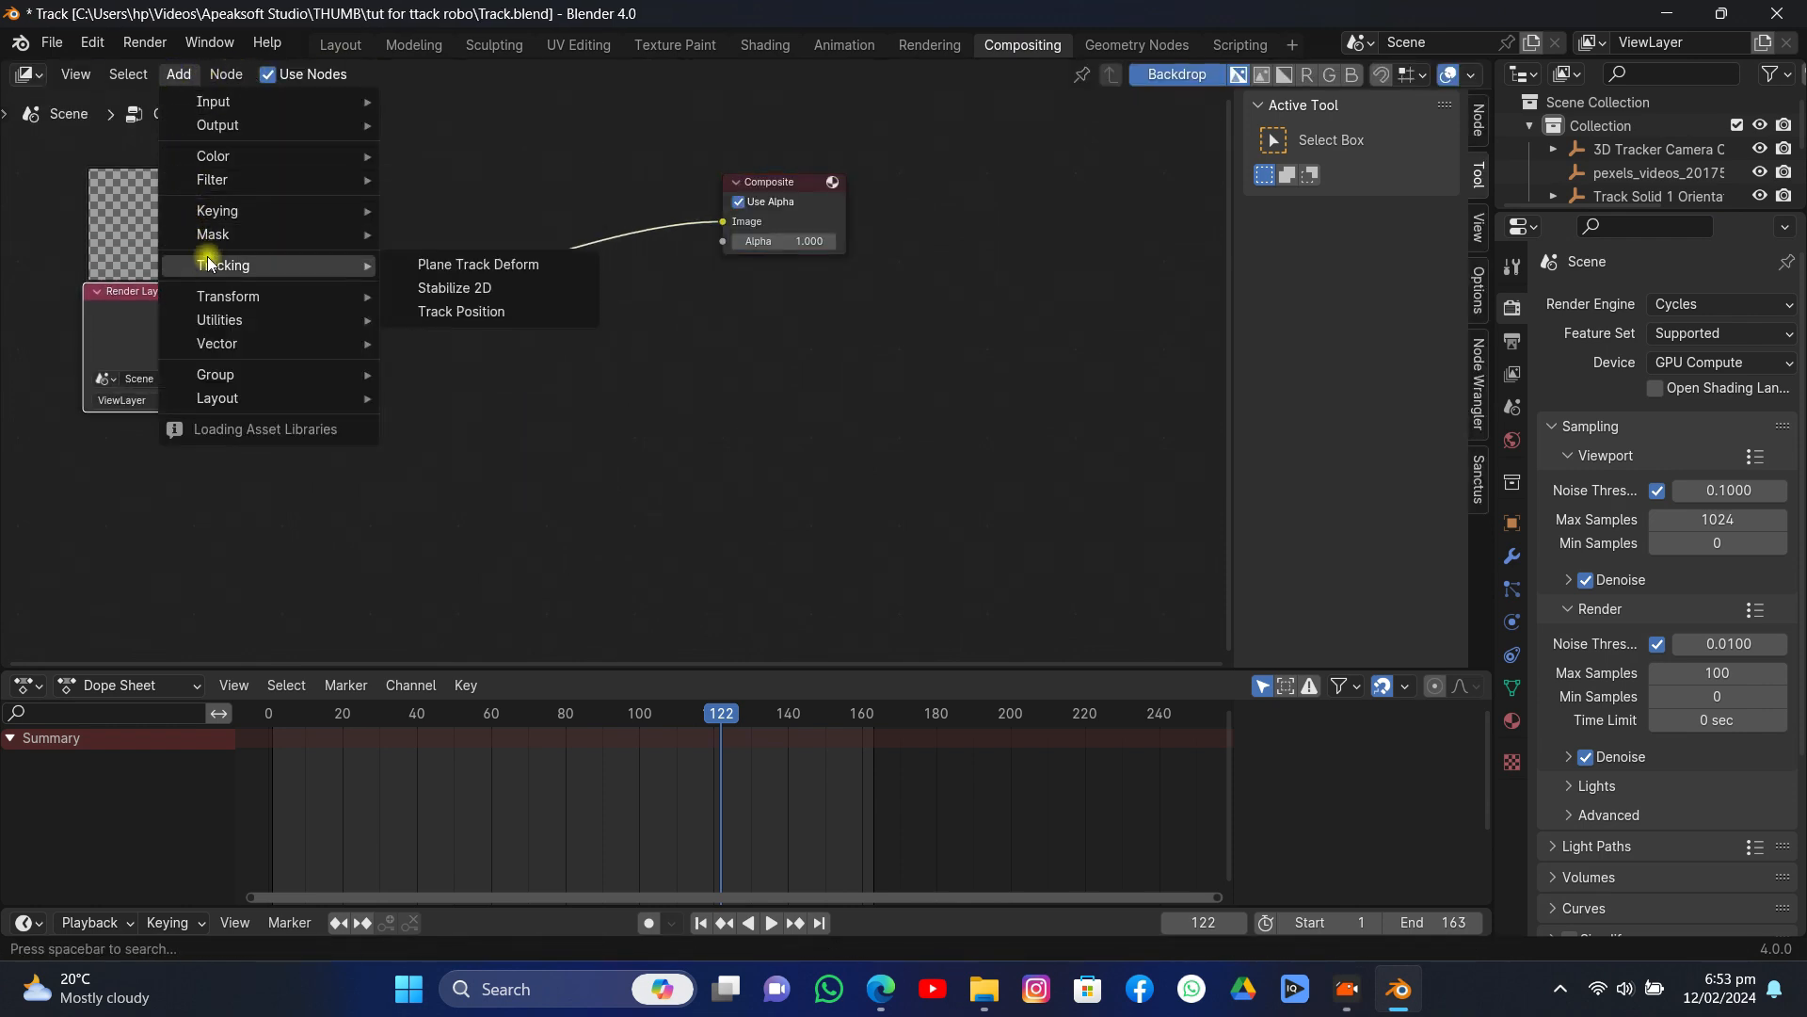
mouse_move(298, 104)
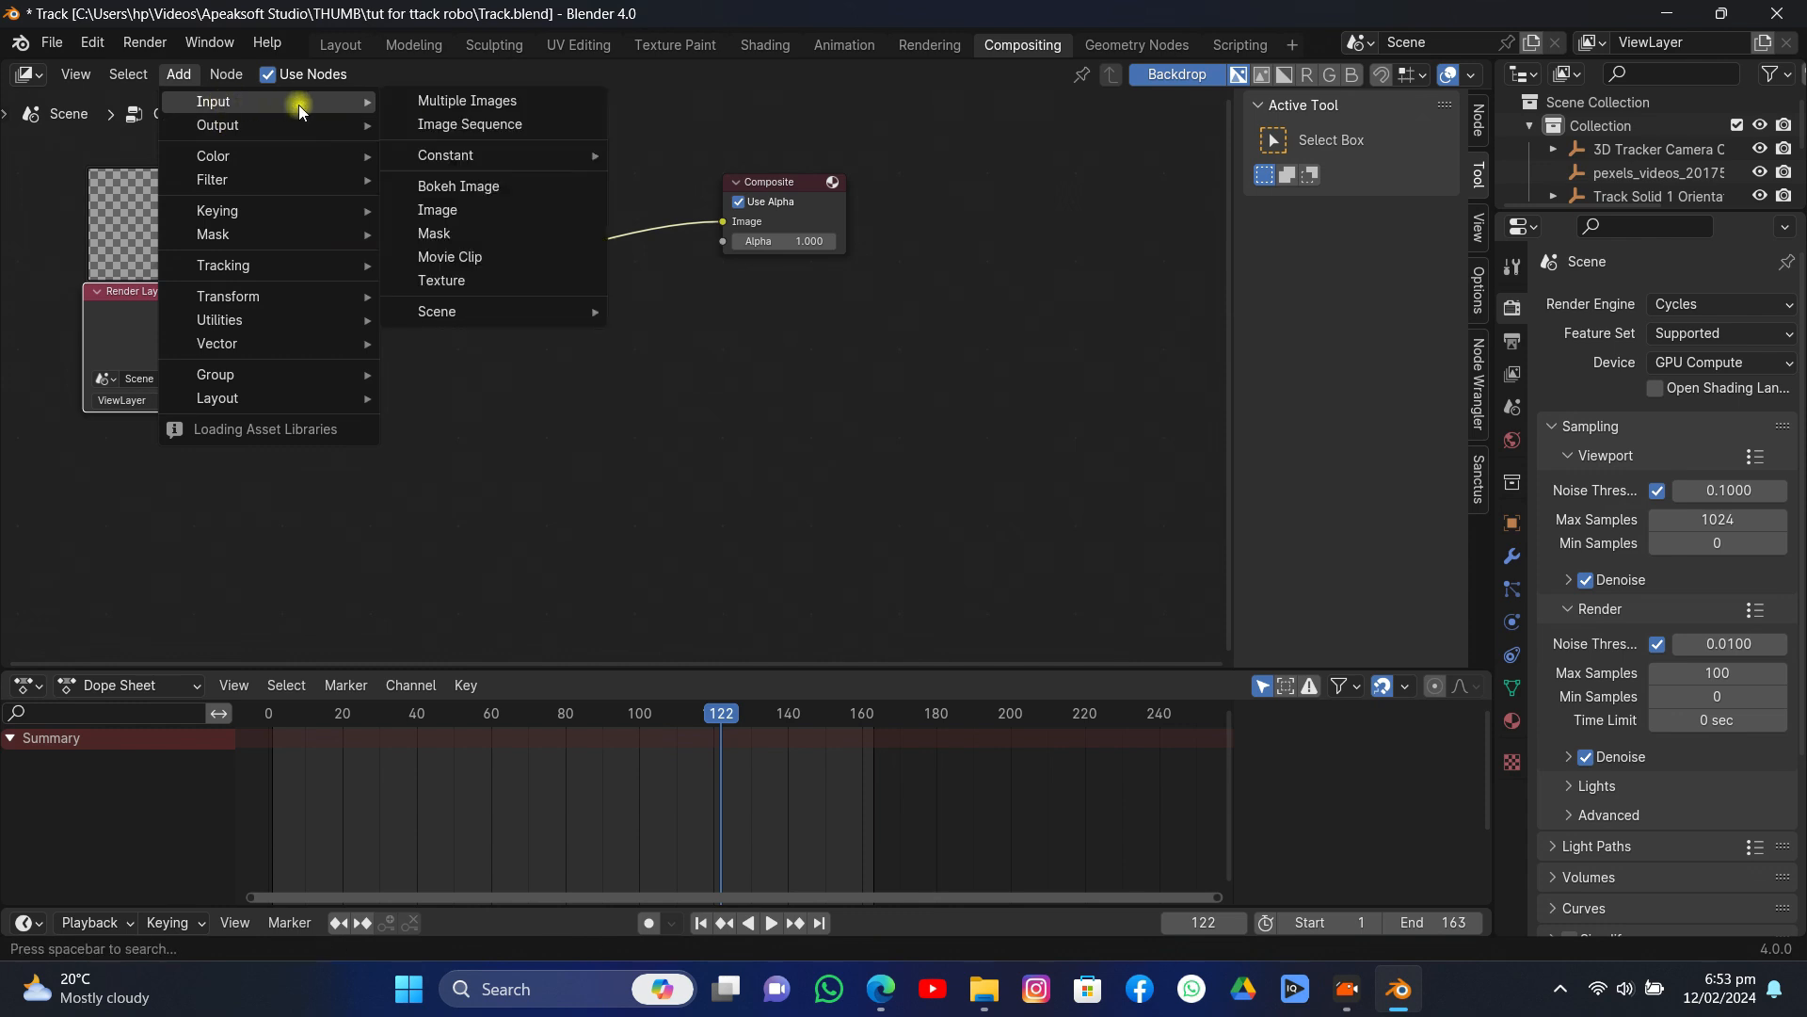
left_click(428, 254)
left_click(146, 574)
left_click(130, 605)
left_click(155, 640)
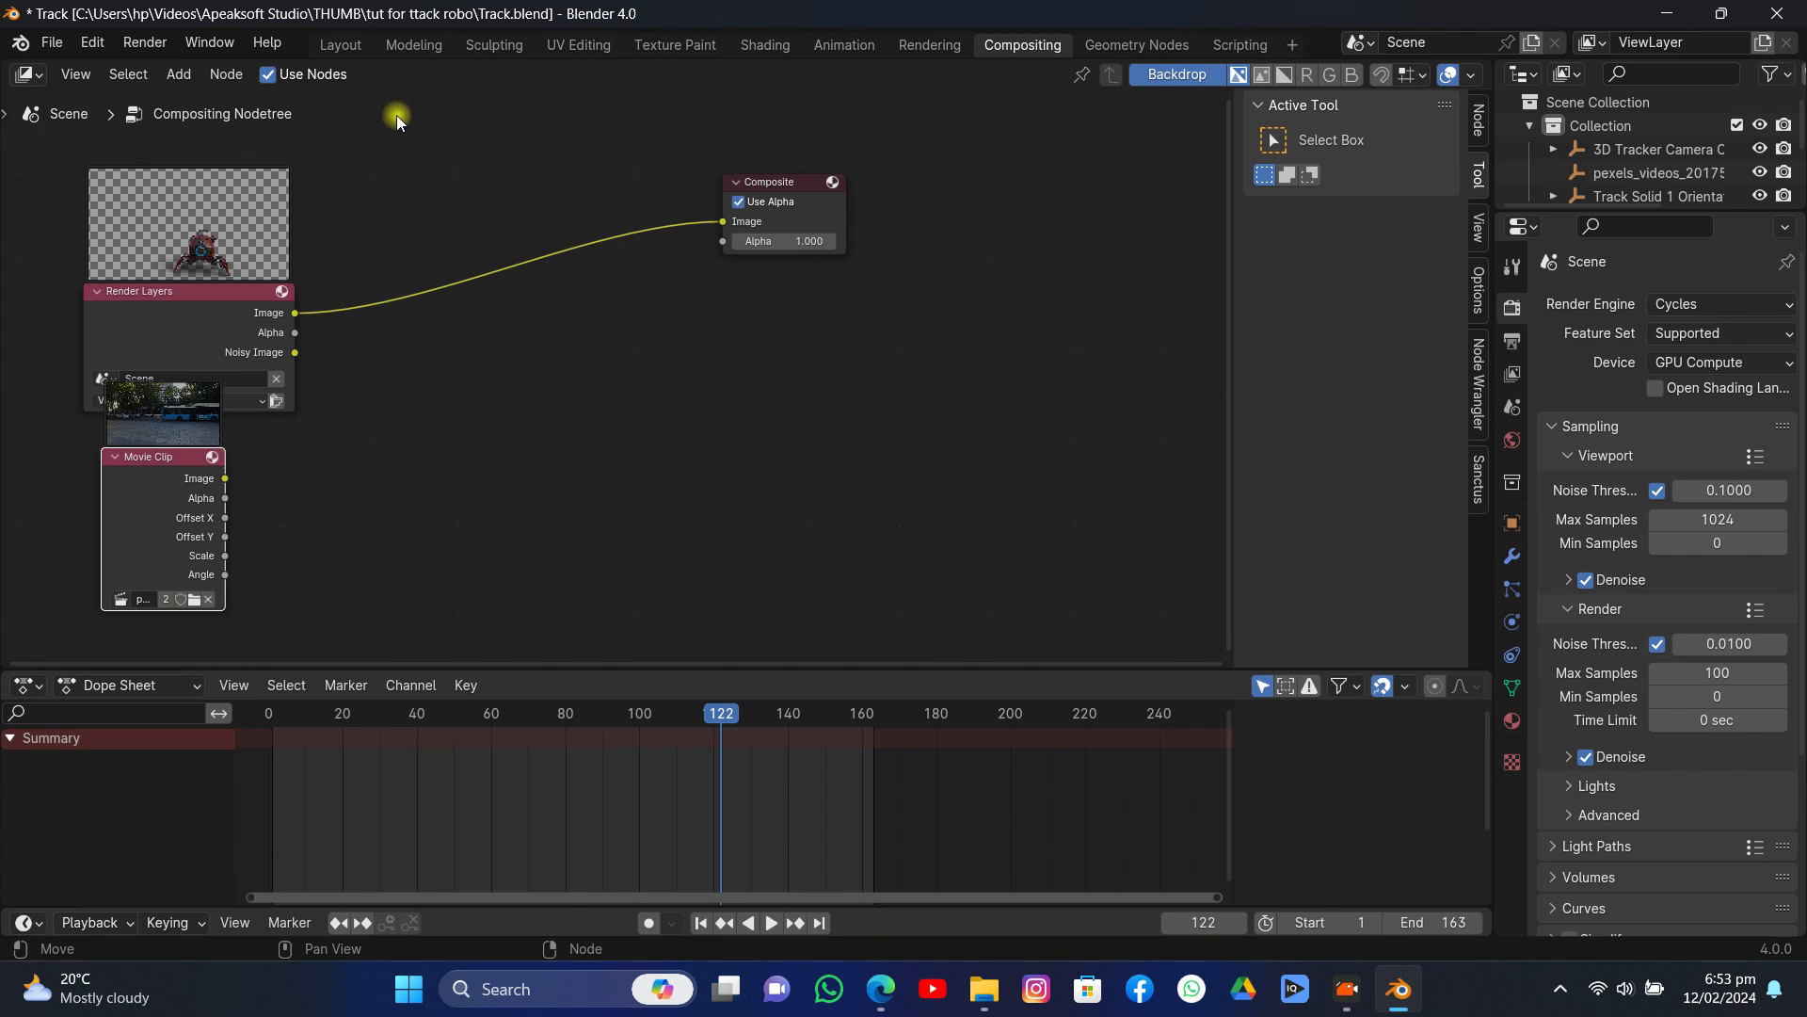
- Insert an Alpha Over node before Composite, with the movie clip in the first image input and the render in the second
key("shift+a")
type("alp")
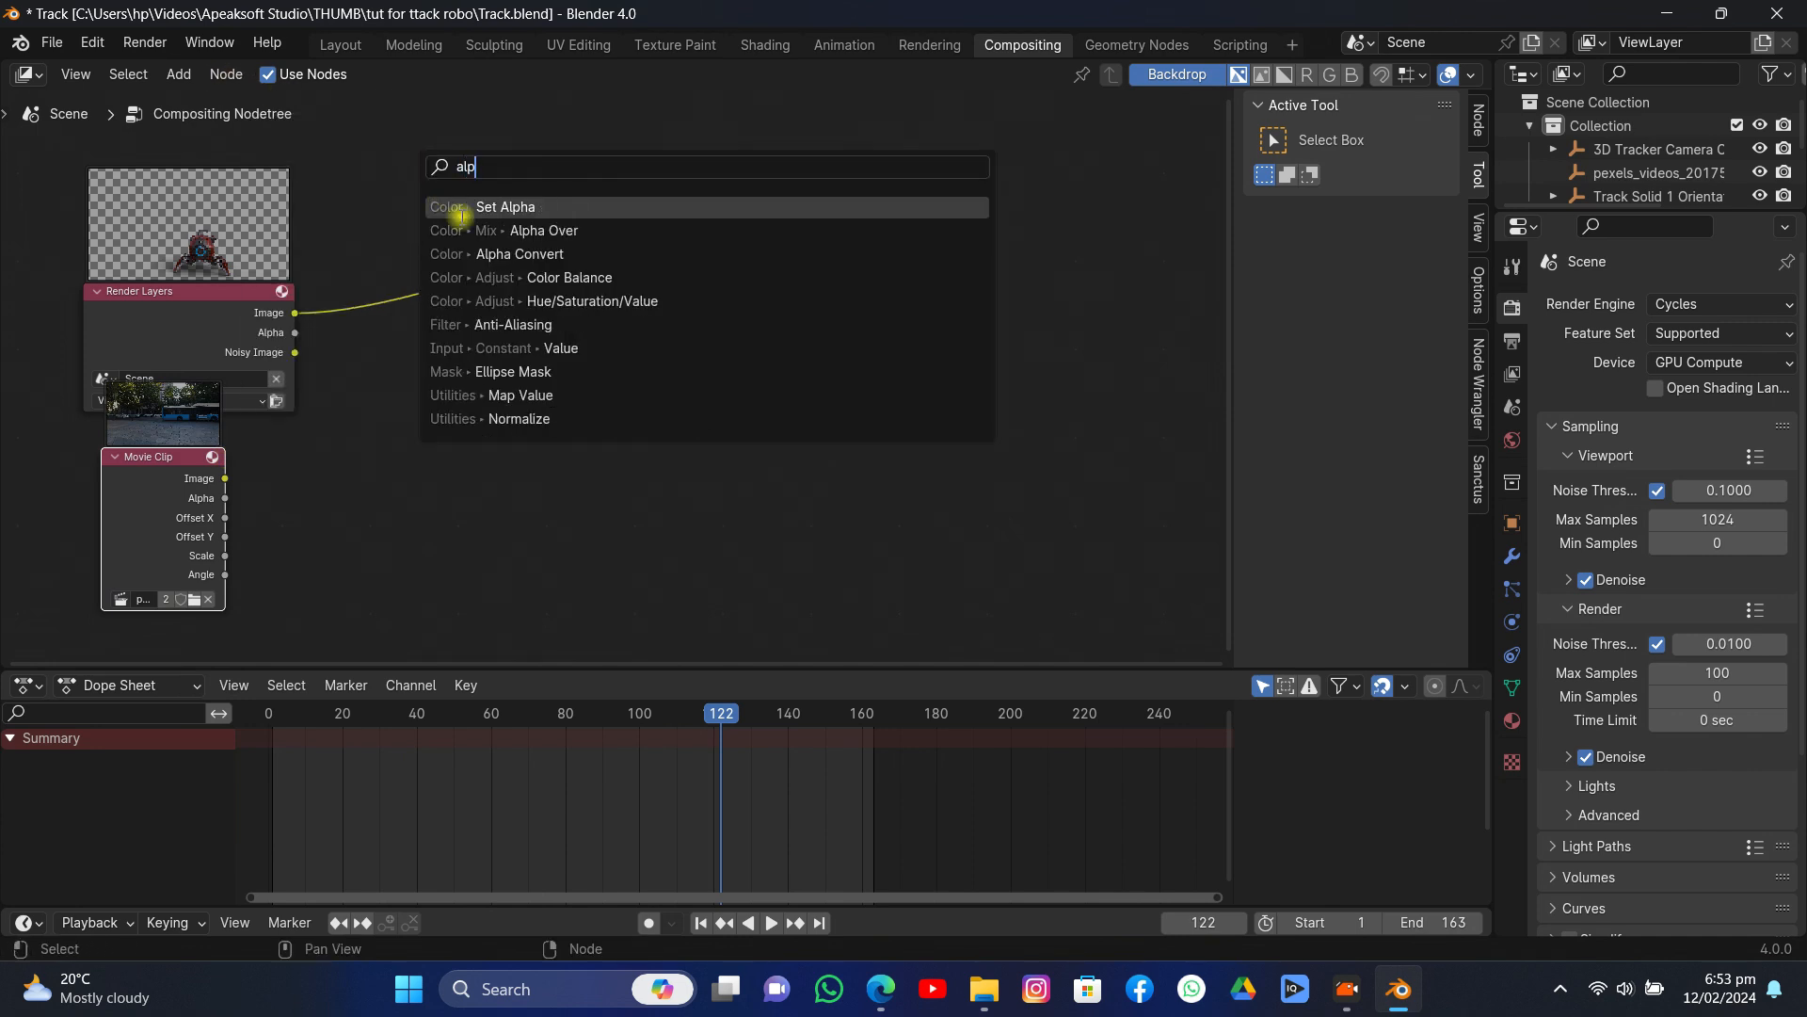
left_click(508, 231)
left_click(469, 238)
left_click_drag(226, 475, 405, 421)
left_click_drag(480, 362, 424, 388)
- Add a Viewer node and feed it from the Alpha Over image output
left_click(178, 74)
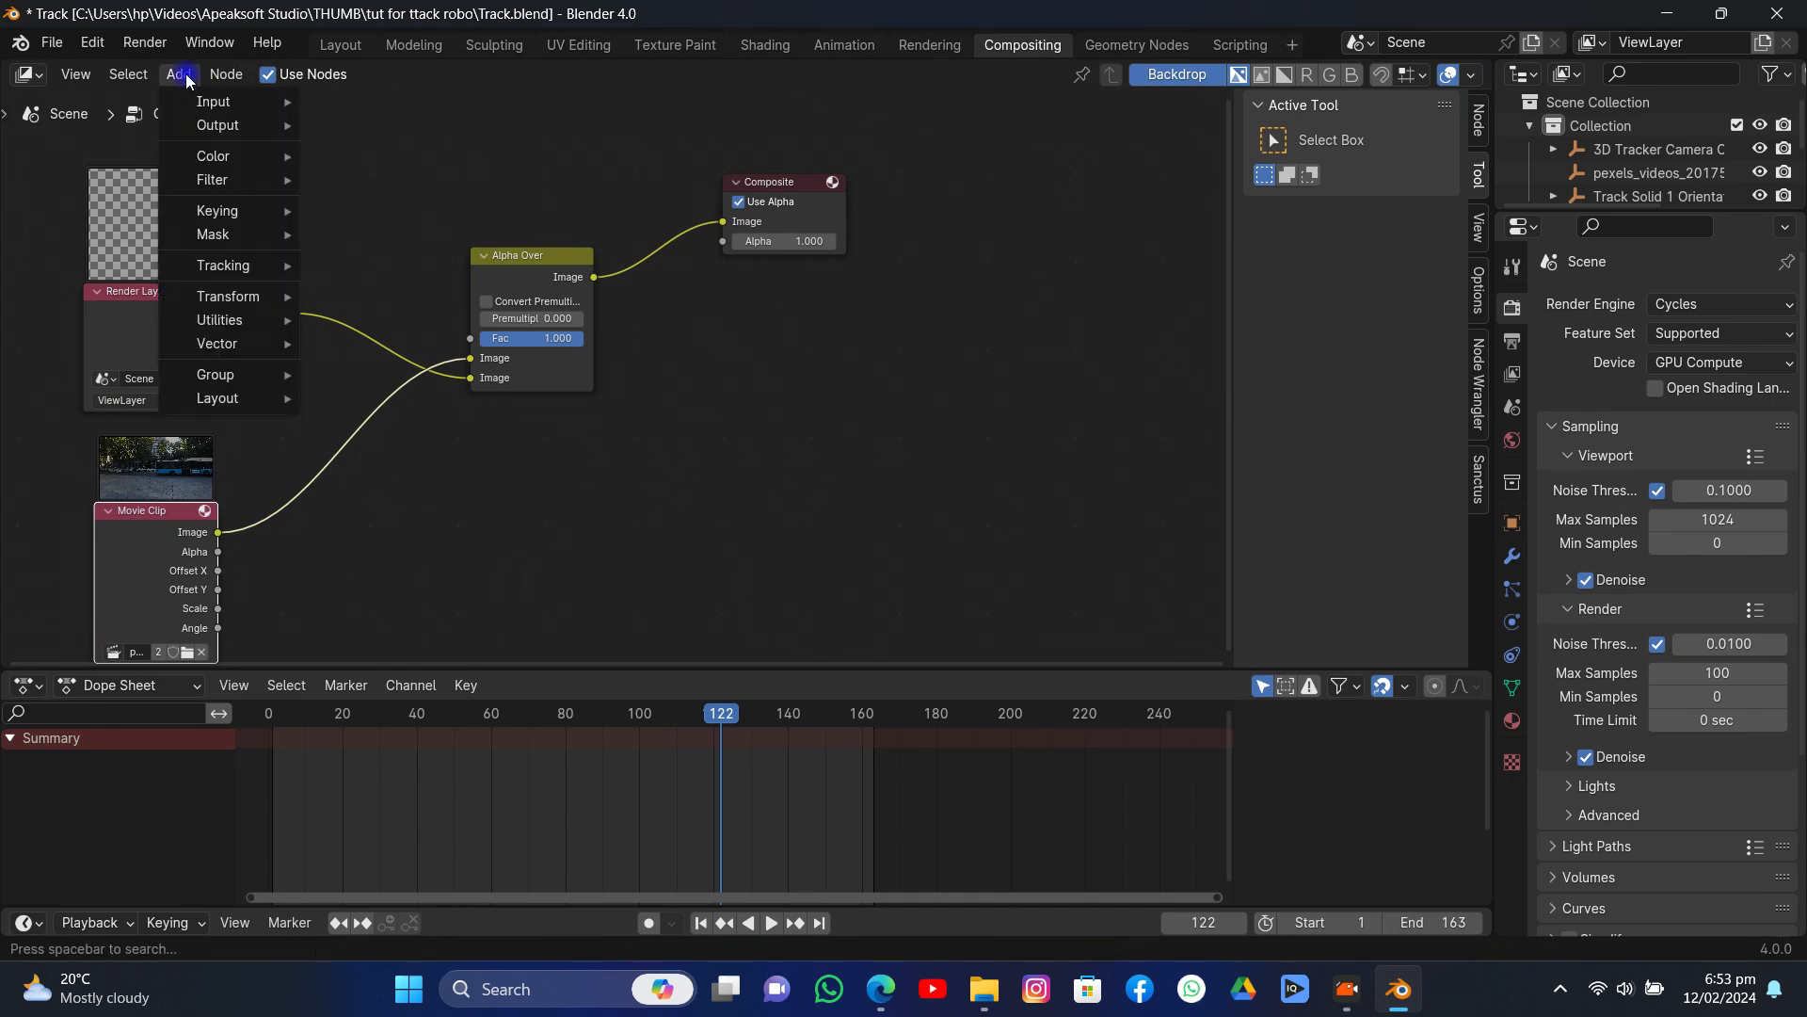
mouse_move(223, 122)
left_click(355, 173)
left_click(722, 334)
left_click_drag(594, 277, 733, 382)
- Shrink the backdrop so the whole composite fits in the editor and examine the robot over the footage
middle_click_drag(948, 289, 579, 299)
key("v")
key("v")
key("v")
key("v")
middle_click_drag(743, 347, 974, 327)
scroll(665, 340, "up", 2)
scroll(663, 340, "up", 2)
scroll(714, 404, "down", 5)
scroll(621, 382, "down", 3)
middle_click_drag(849, 354, 776, 346)
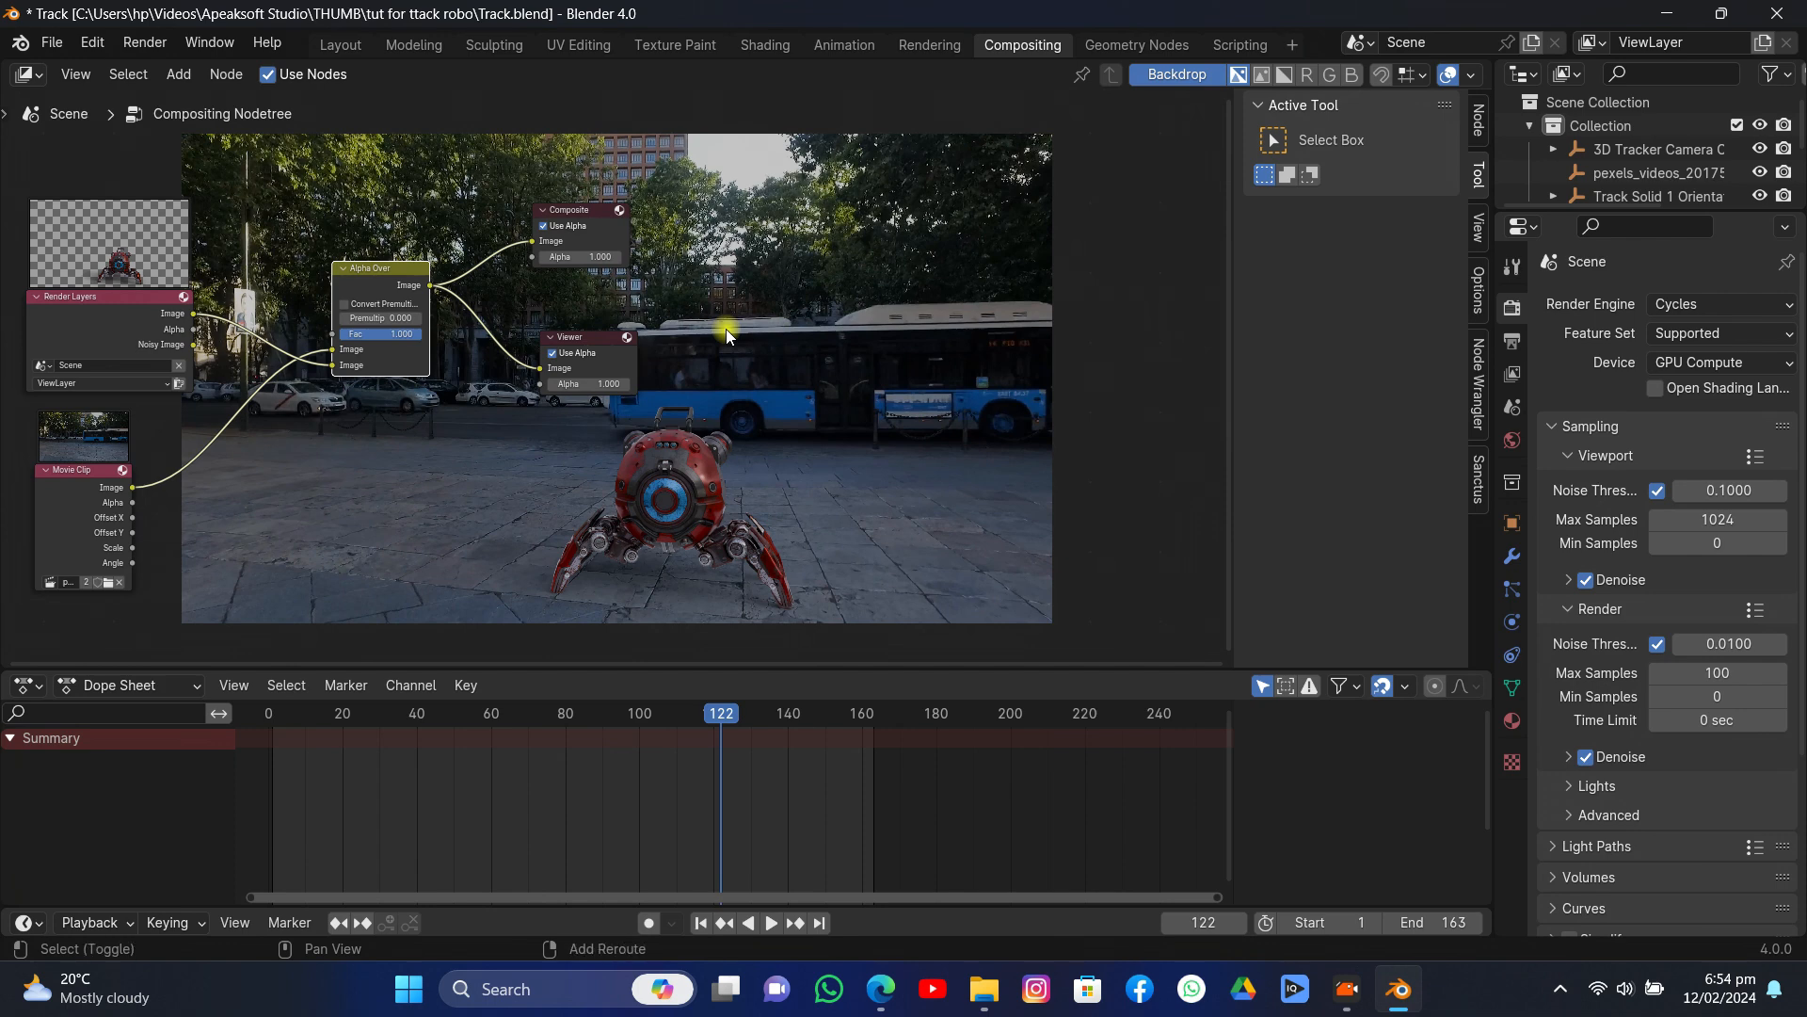
- Insert a Color Balance node between the Render Layers image output and the Alpha Over node
key("shift+a")
type("colo")
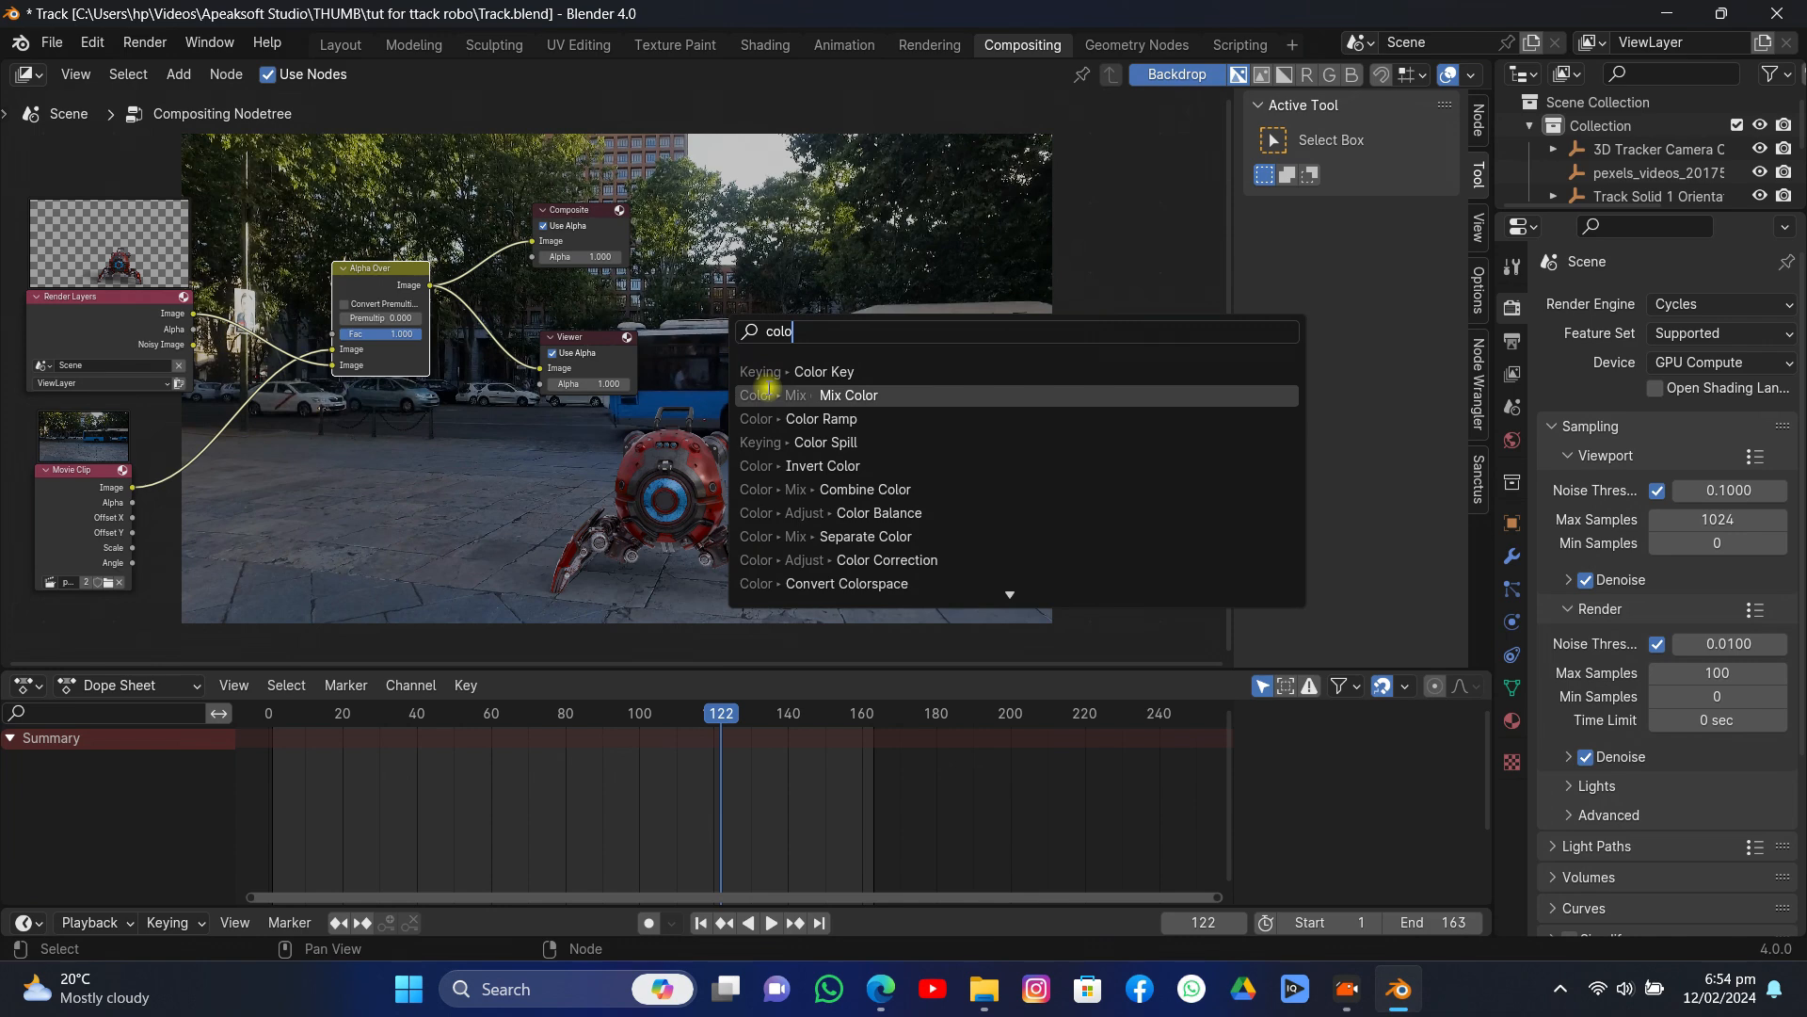
left_click(785, 508)
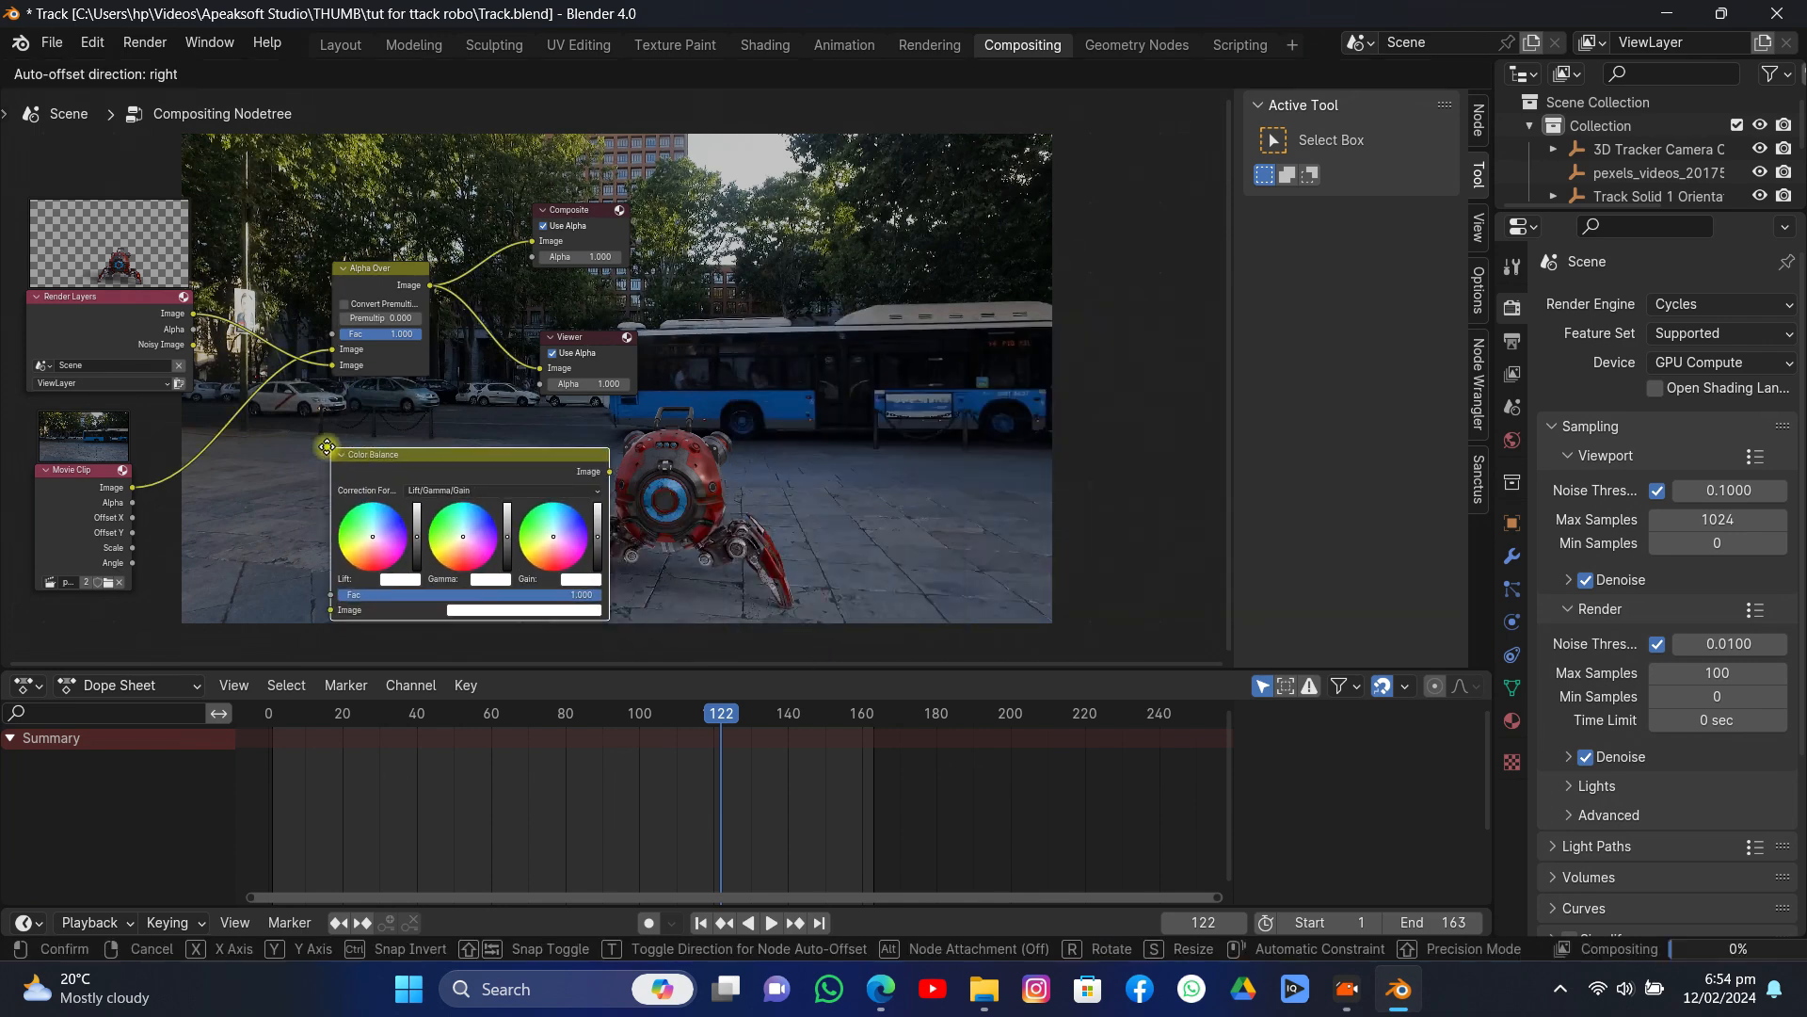
left_click(225, 326)
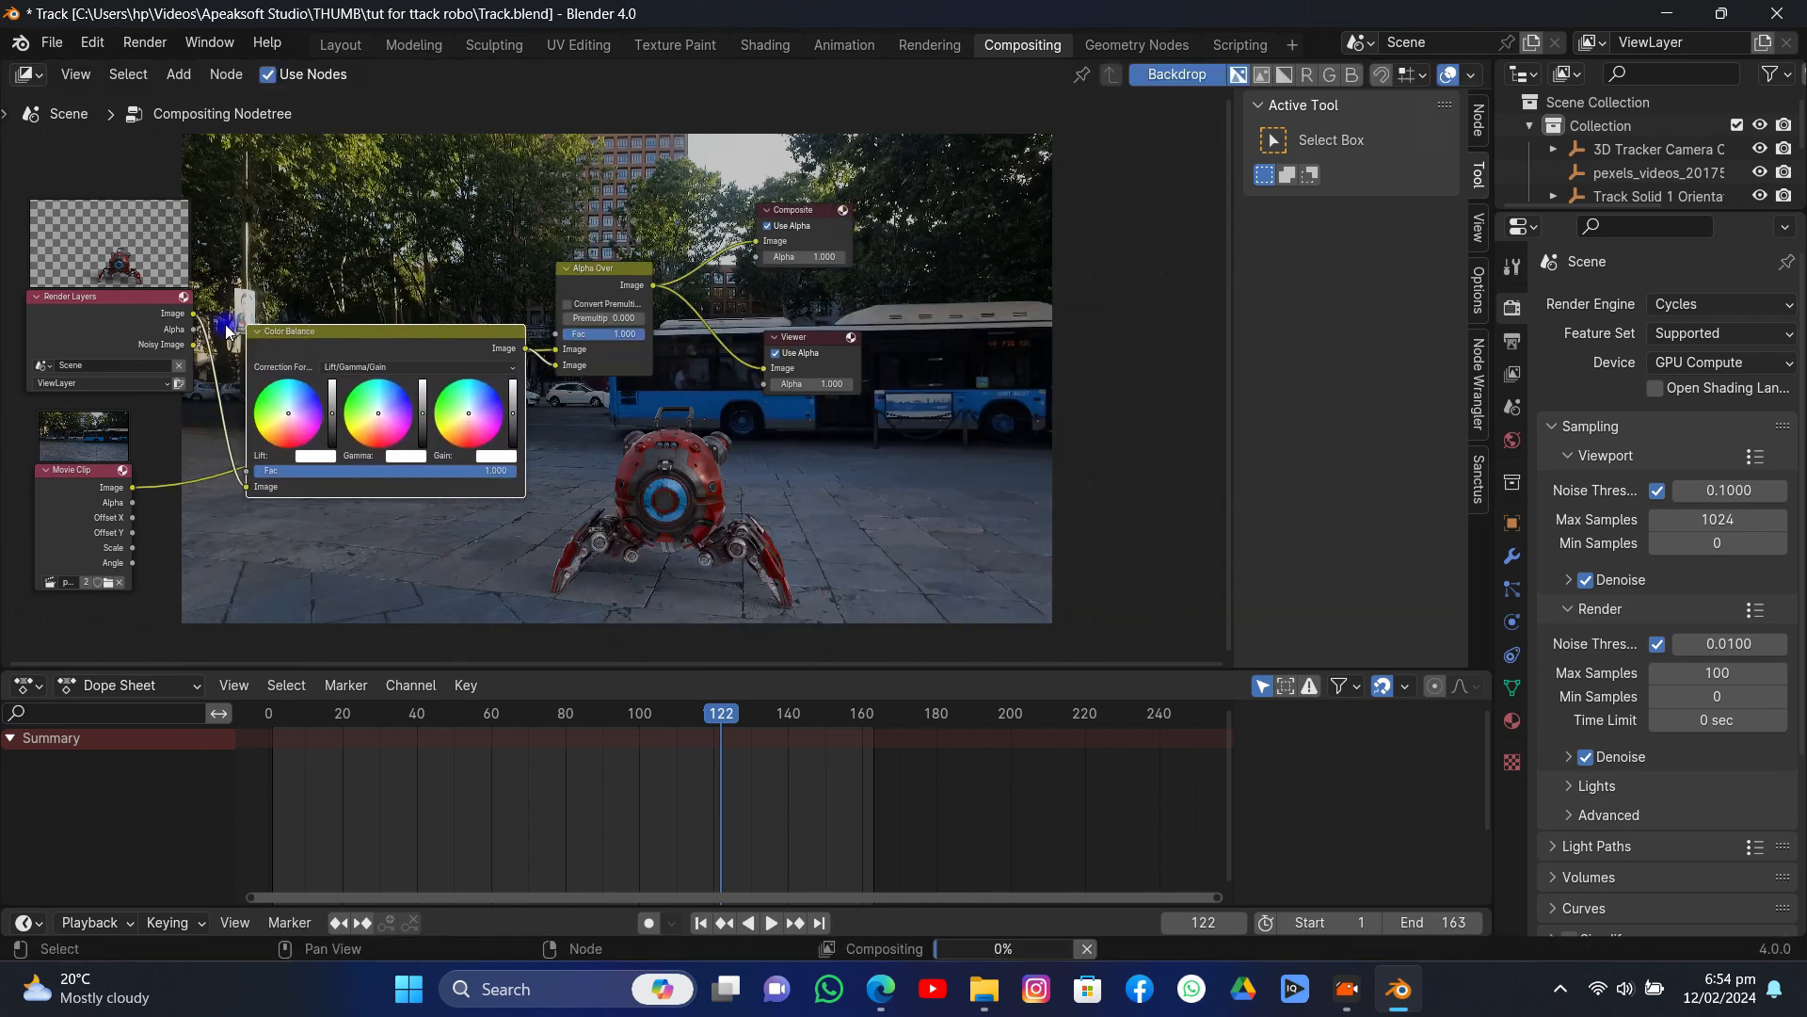
left_click_drag(371, 345, 358, 217)
- Adjust the Color Balance lift, gamma and gain, shifting the lift slightly toward cyan to match the robot to the footage
middle_click_drag(441, 291, 254, 207)
scroll(562, 344, "up", 5)
left_click_drag(69, 253, 68, 241)
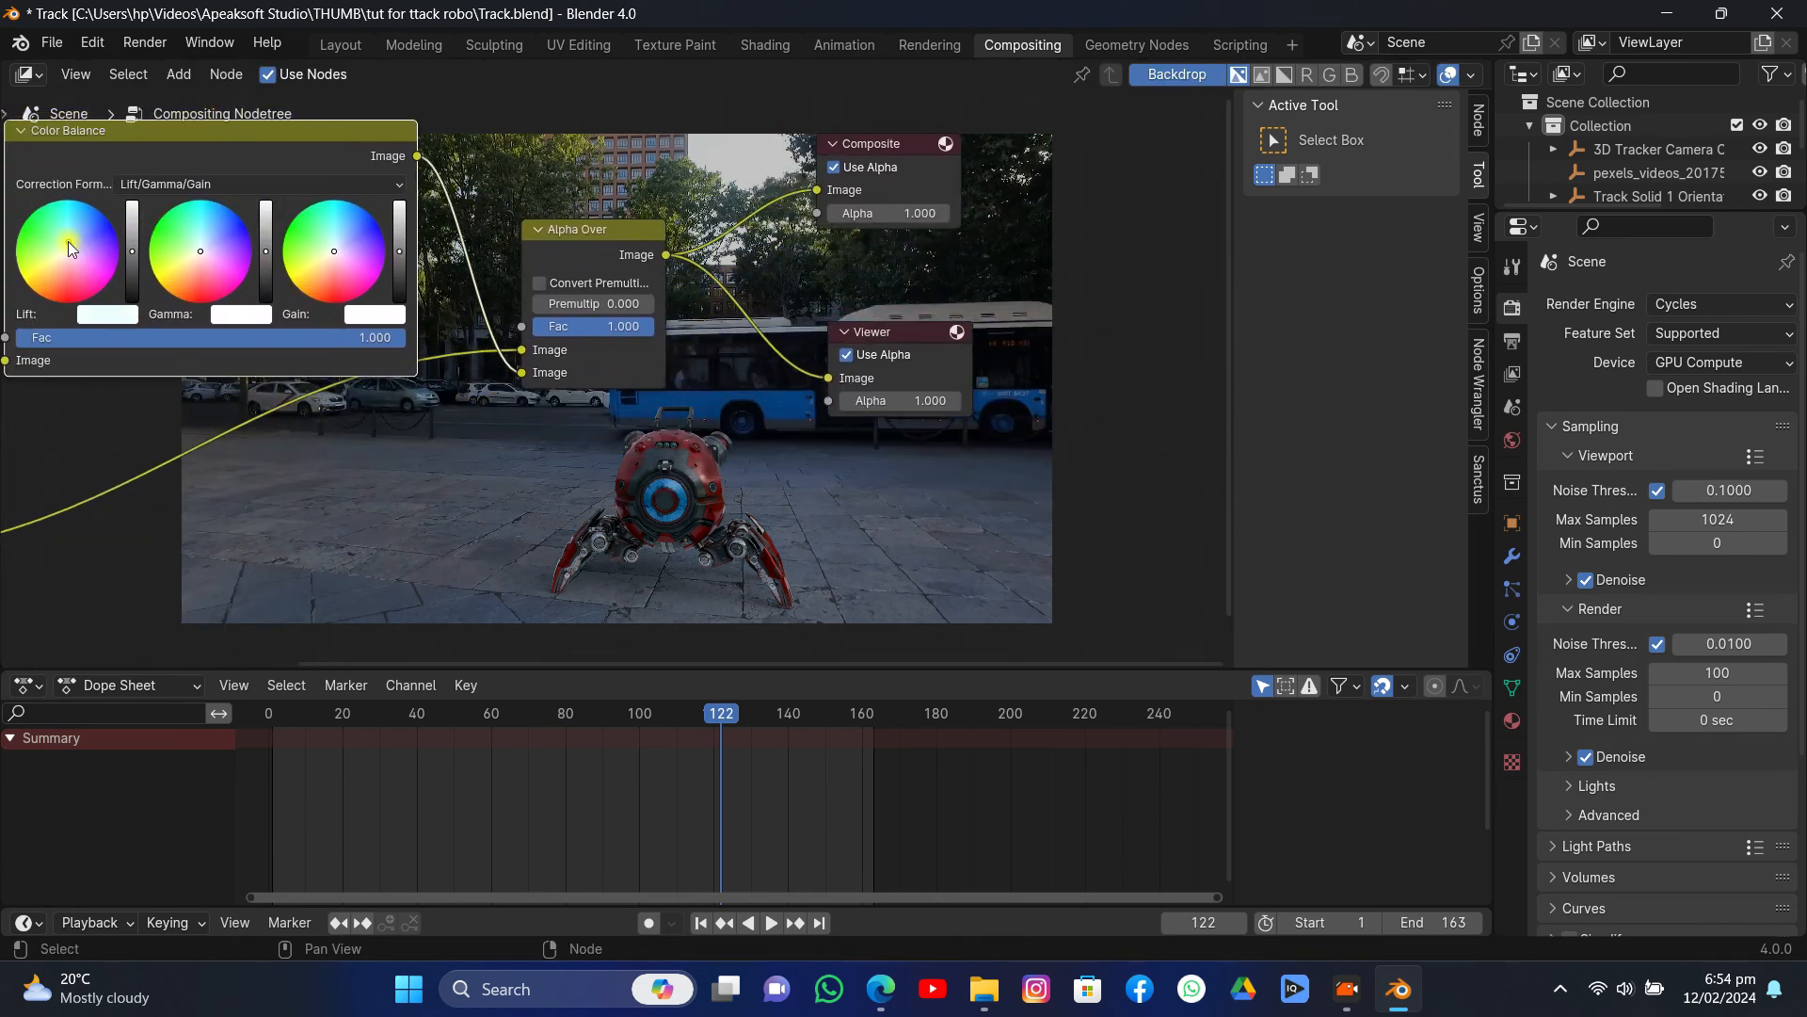
mouse_move(203, 248)
left_mouse_down()
mouse_move(266, 218)
mouse_move(262, 275)
mouse_move(265, 213)
mouse_move(265, 234)
left_mouse_up()
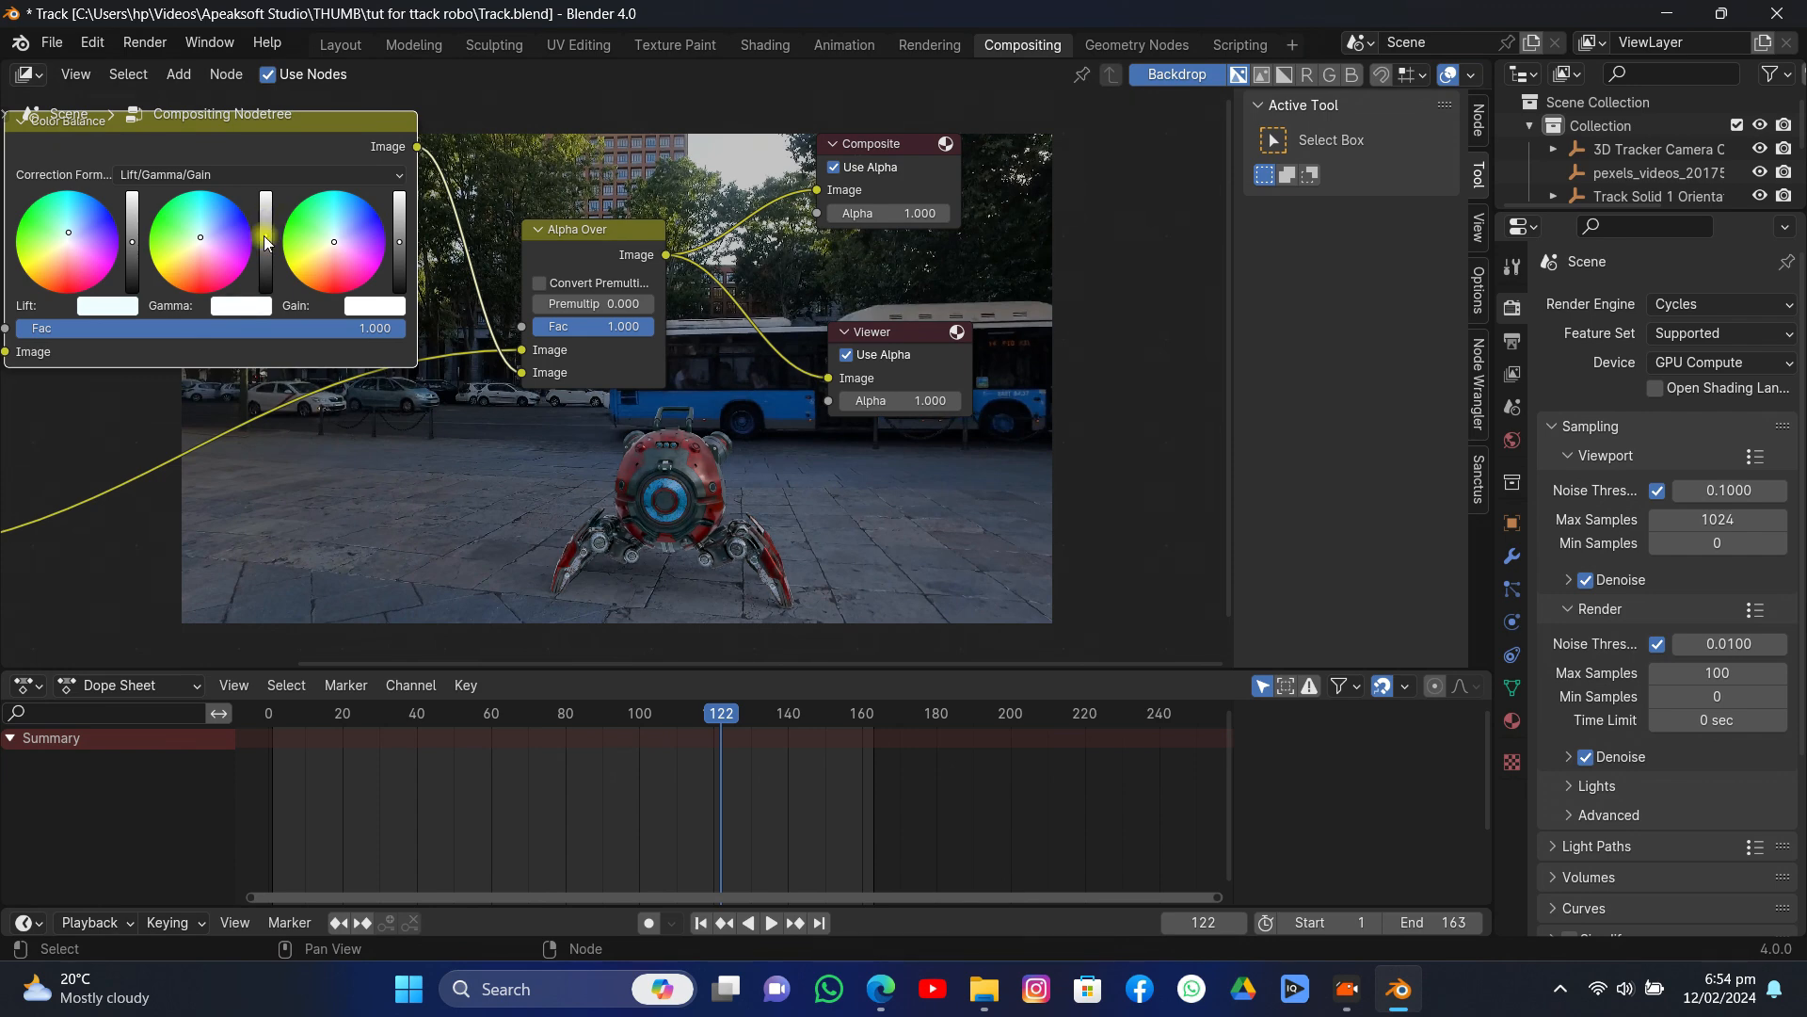
middle_click_drag(541, 386, 597, 400)
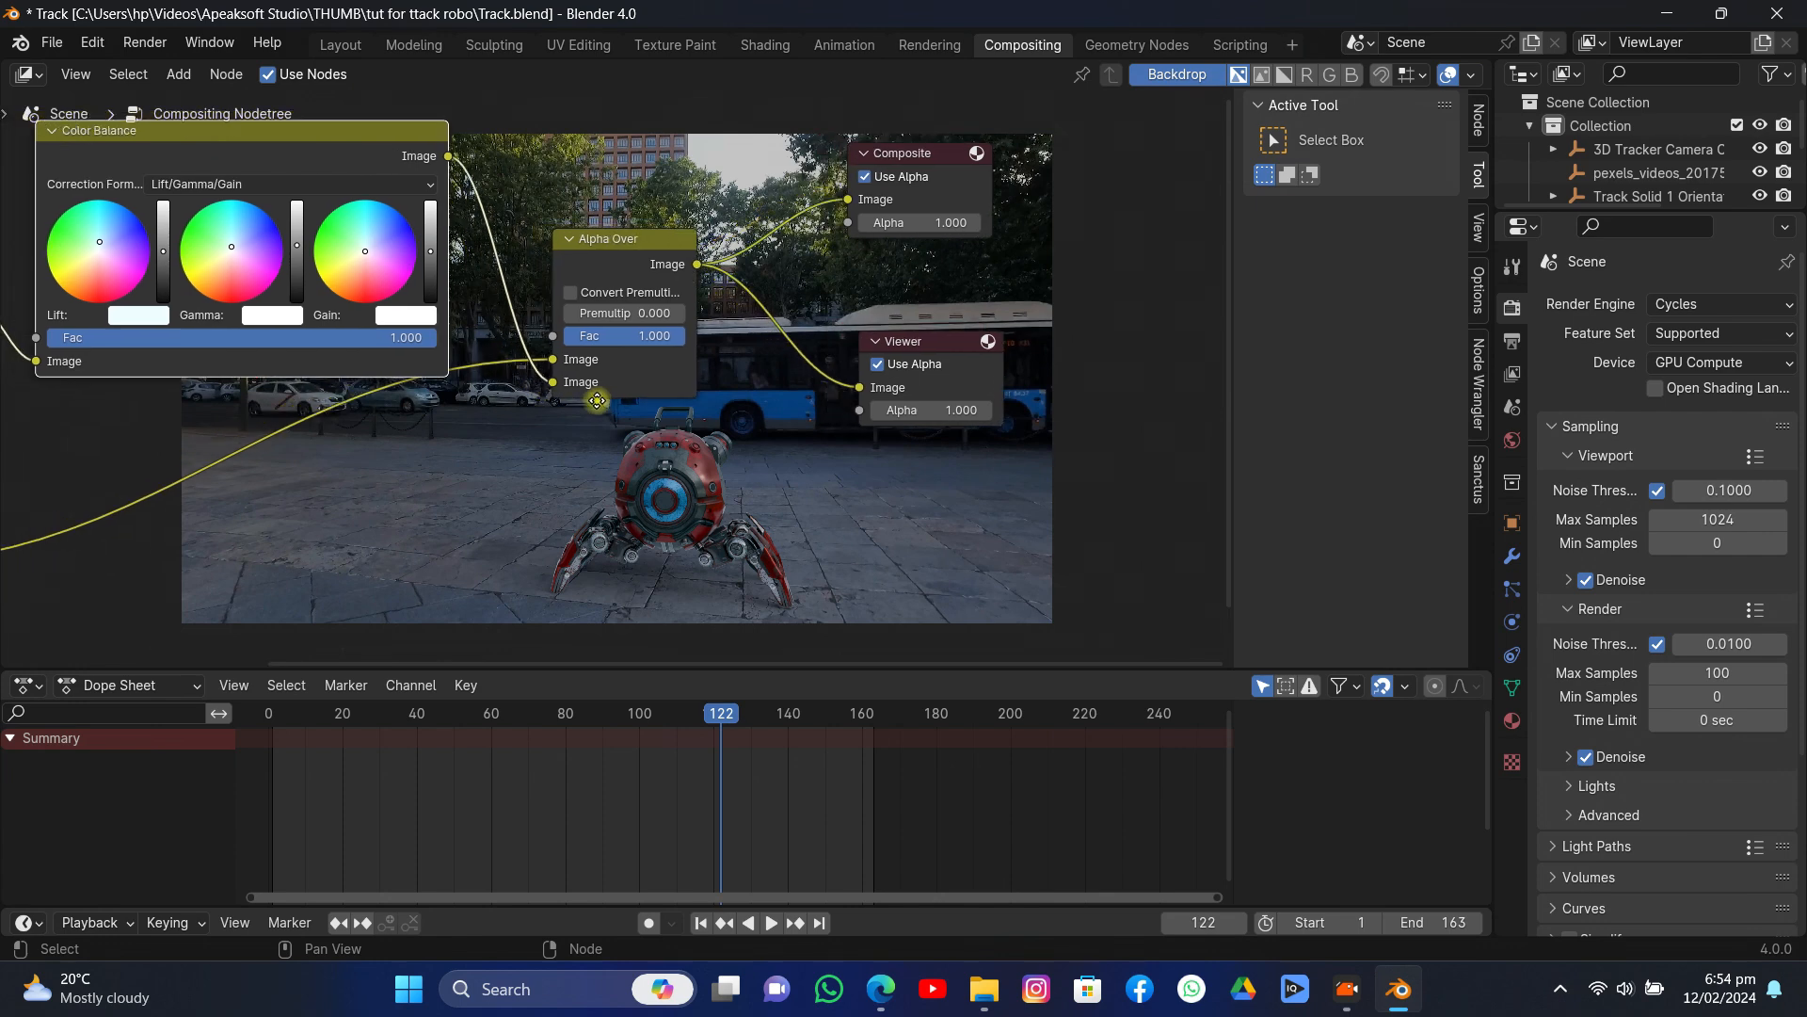
left_click_drag(431, 230, 364, 237)
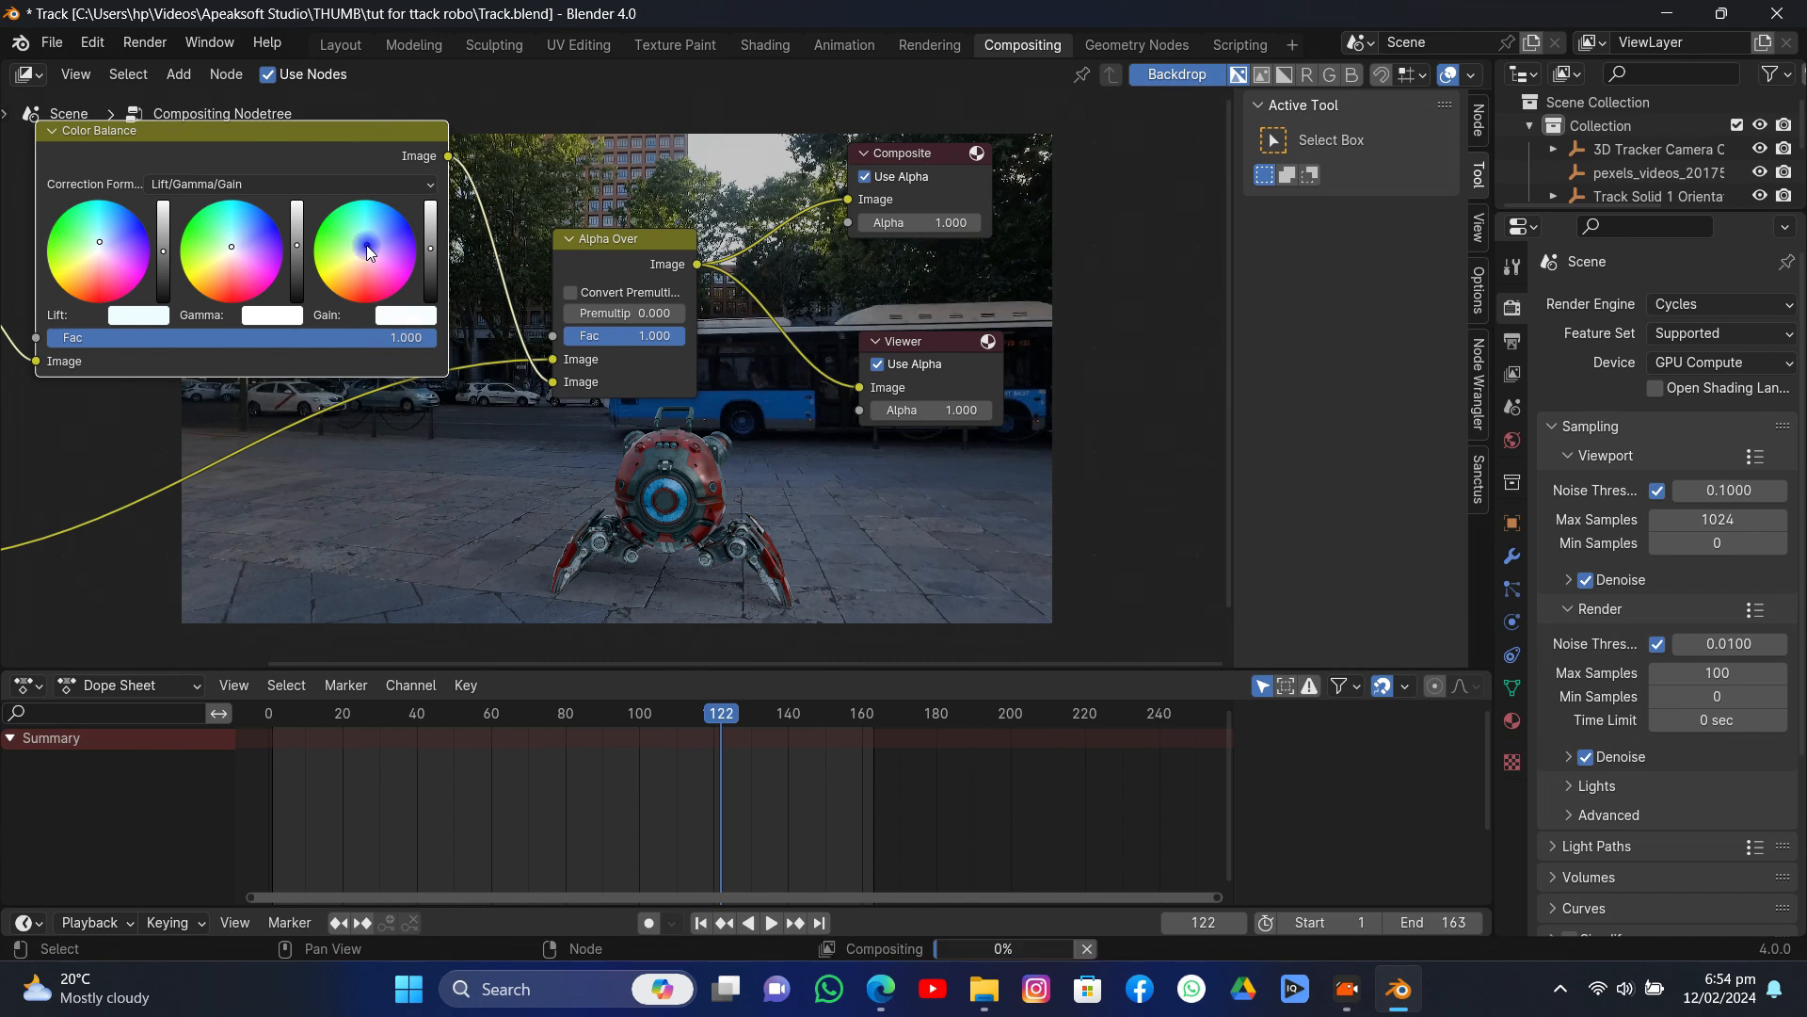
left_click(356, 247)
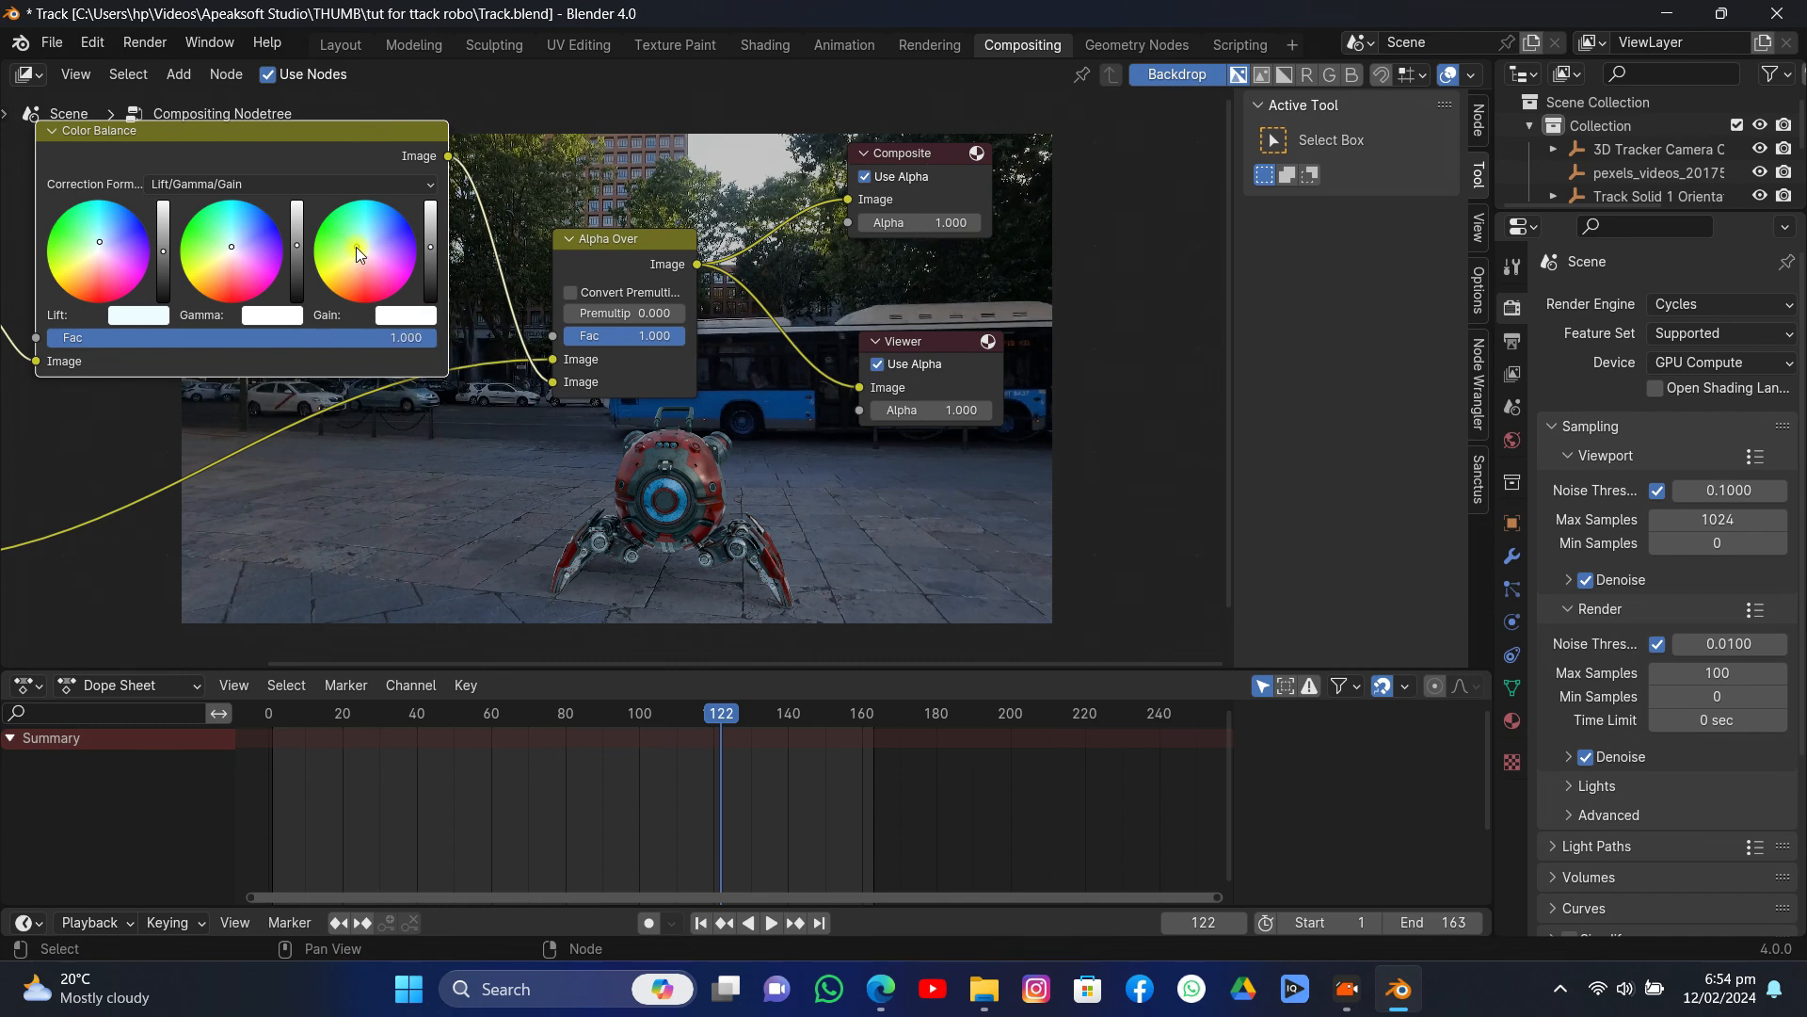
middle_click_drag(761, 384, 445, 410)
scroll(320, 424, "down", 10)
middle_click_drag(546, 461, 541, 247)
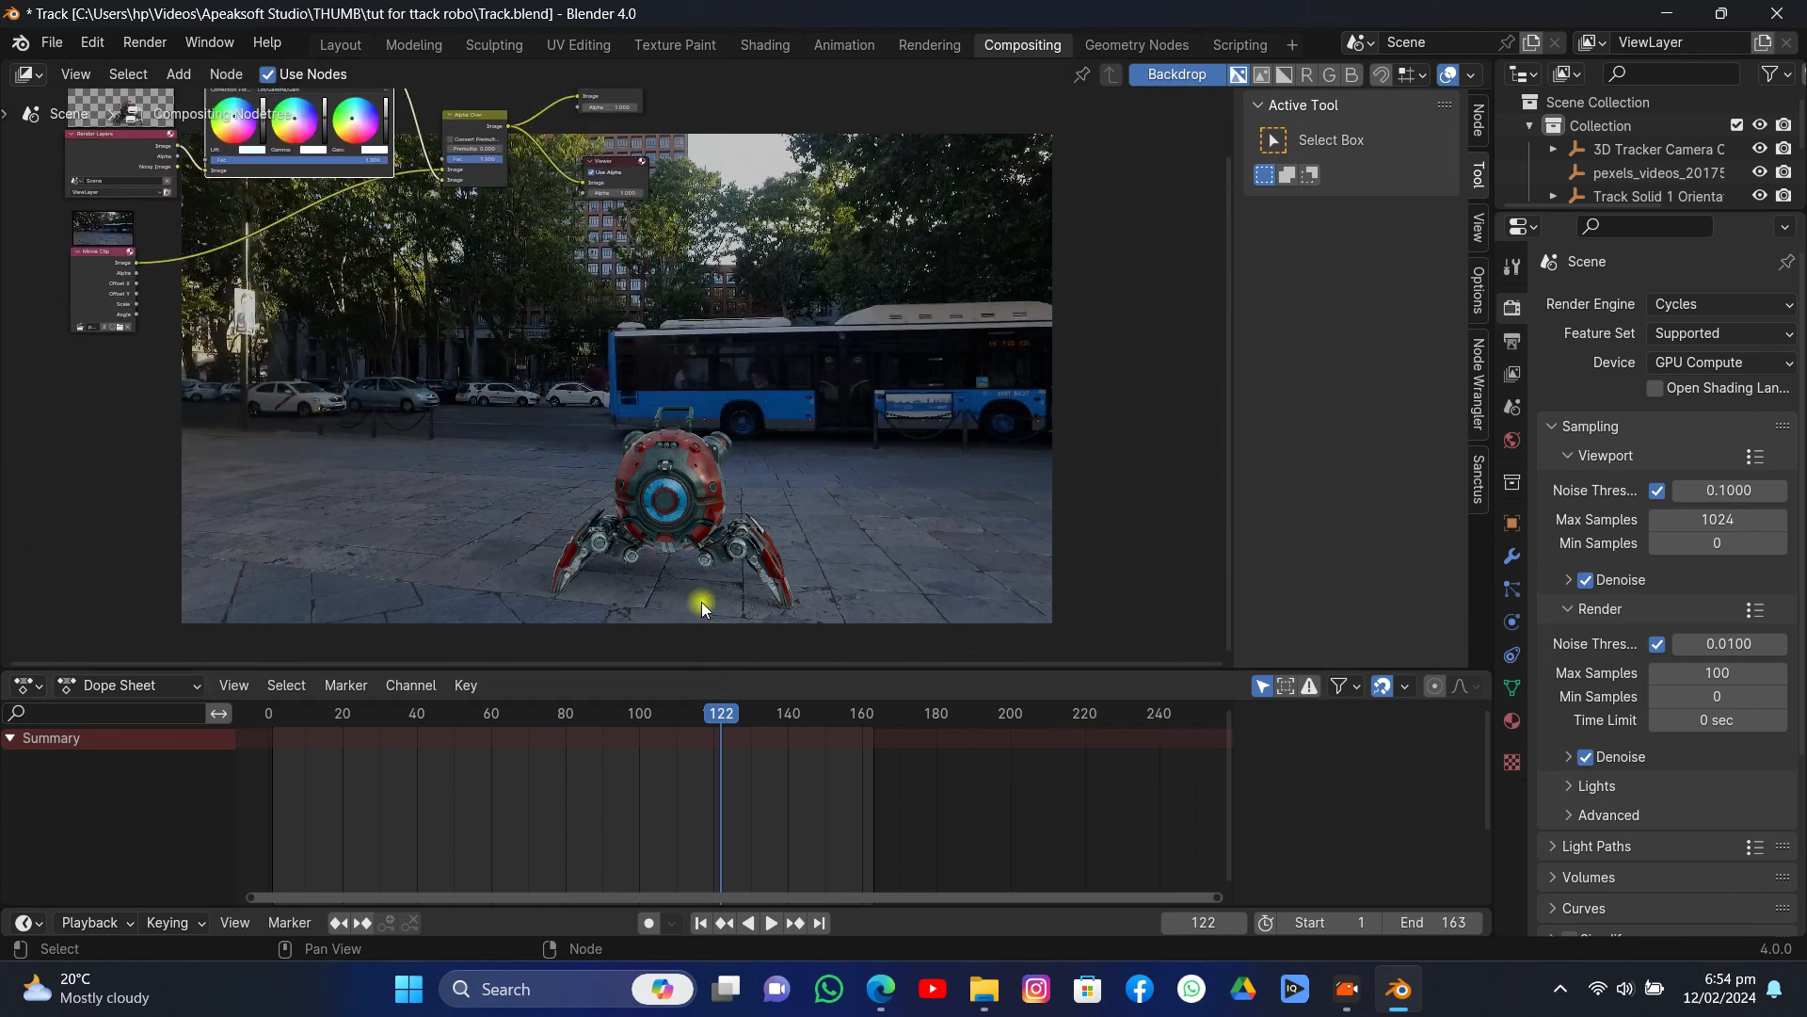